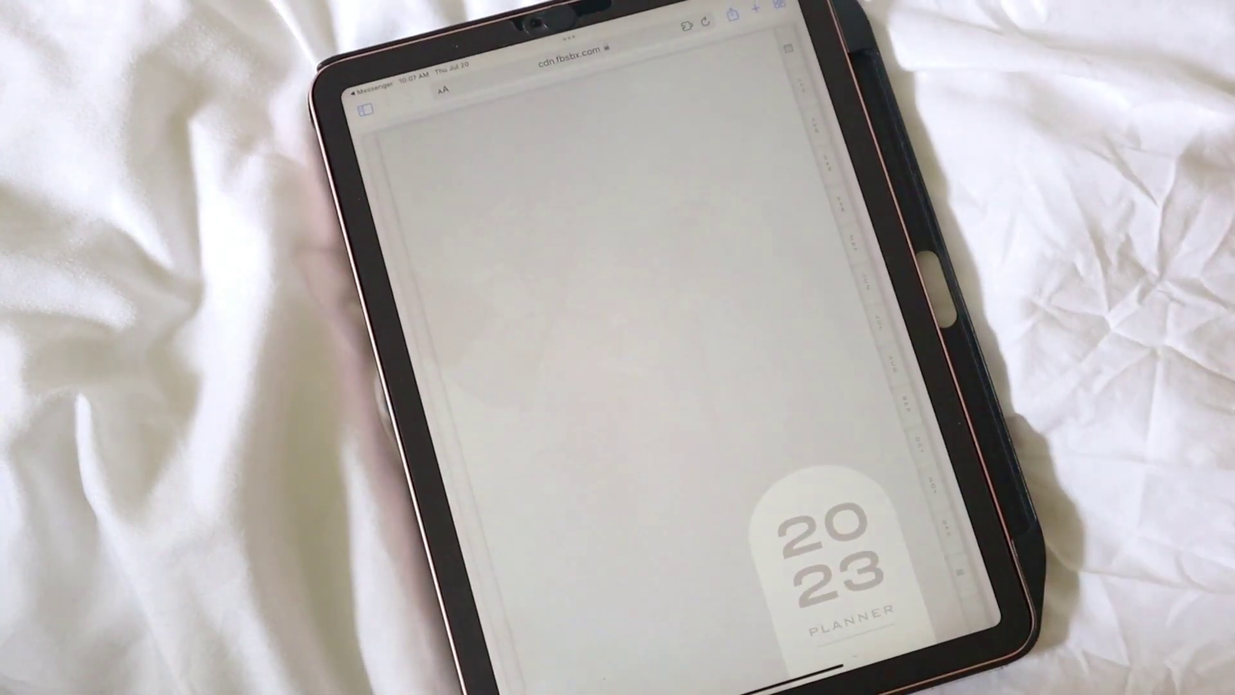
pyautogui.scroll(-15, 864, 456)
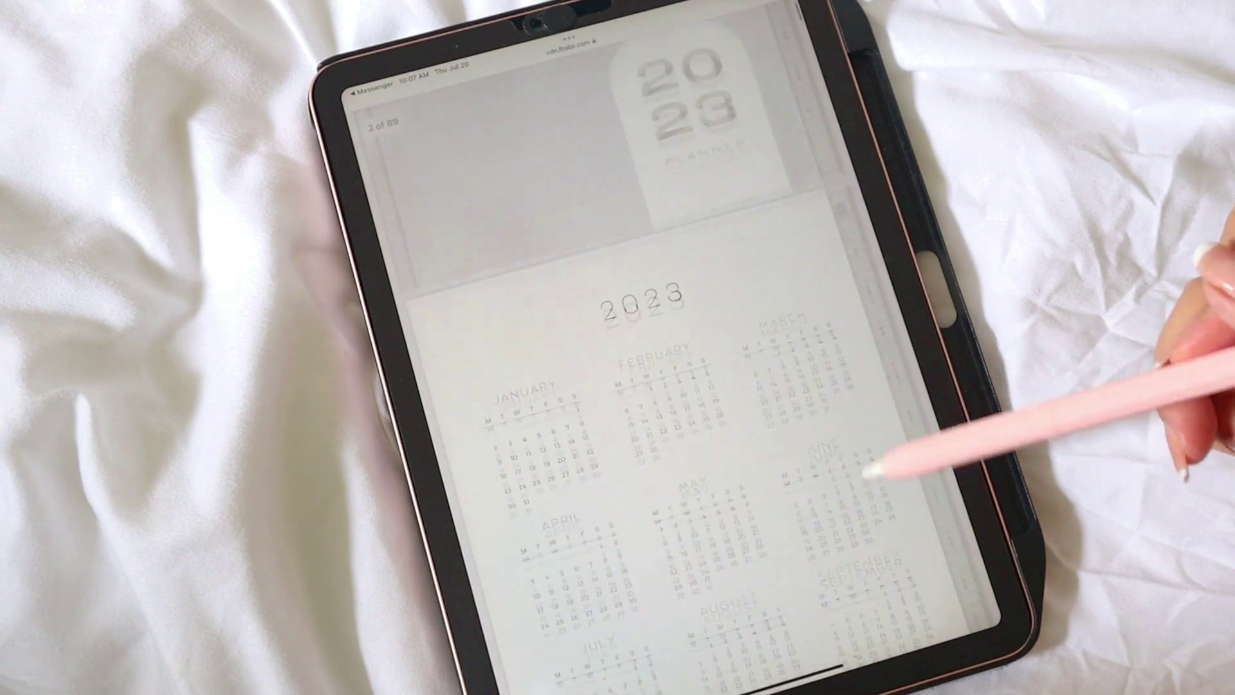
pyautogui.scroll(-10, 863, 415)
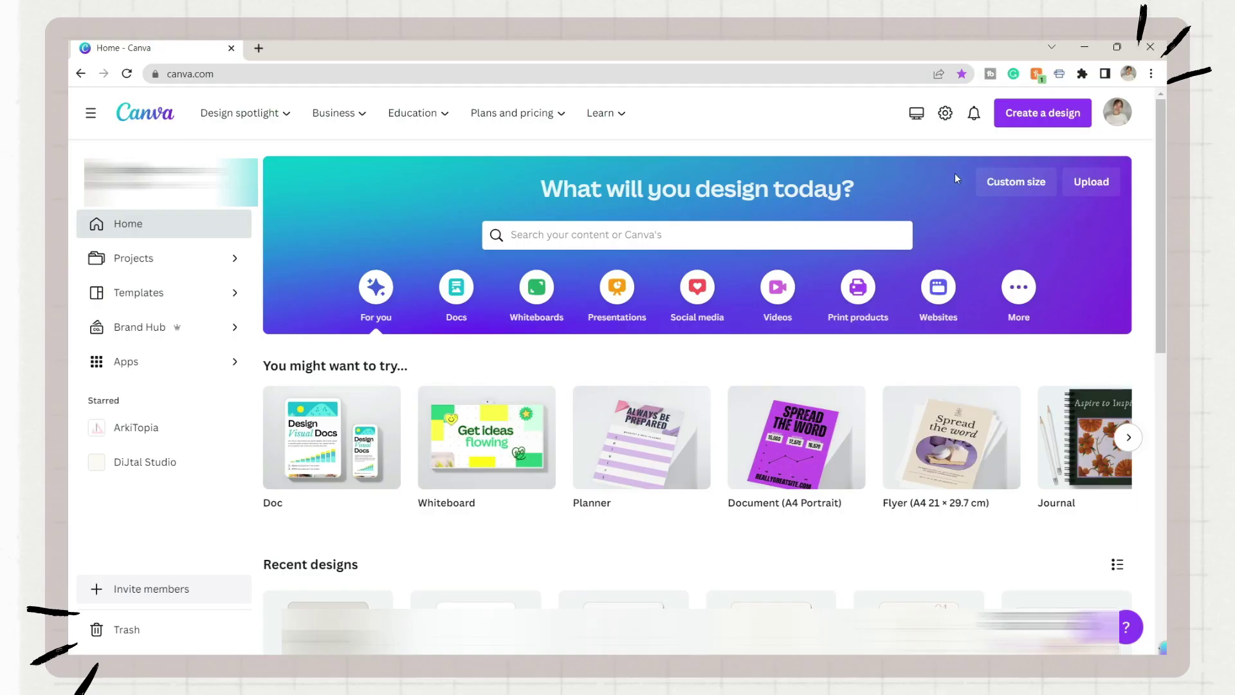
# Create a new custom-size design 8.27 in wide and 11.69 in high
pyautogui.click(1032, 115)
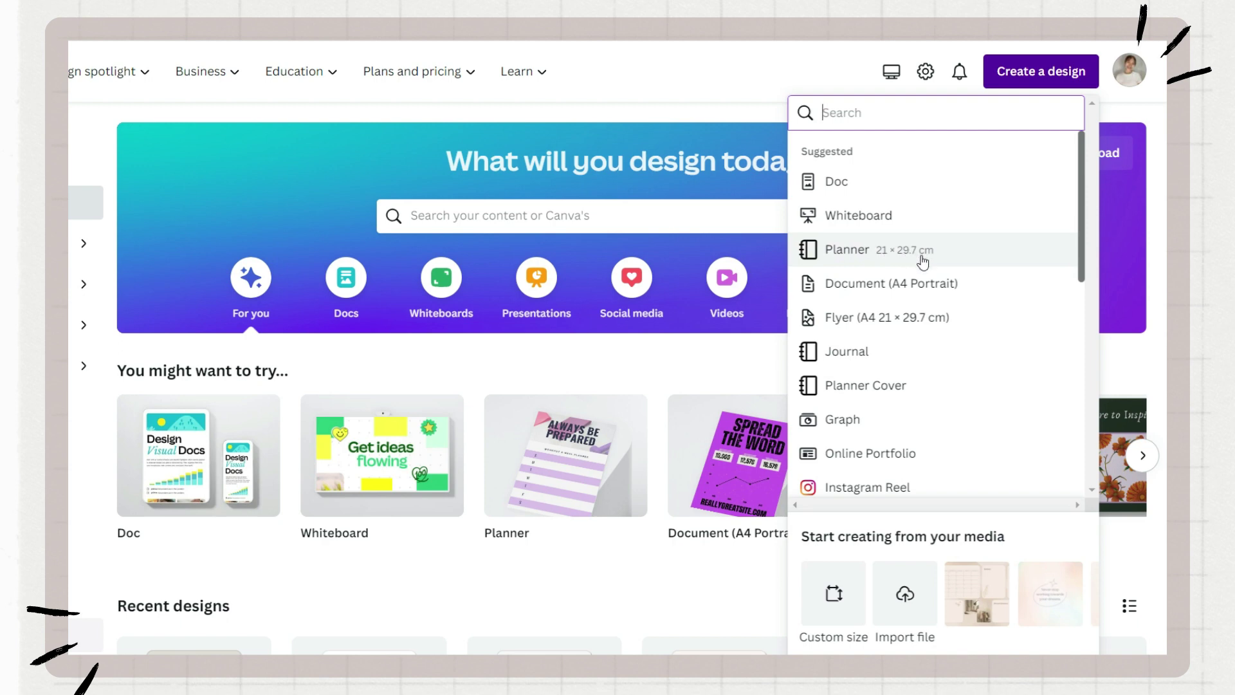
pyautogui.click(820, 608)
pyautogui.click(991, 193)
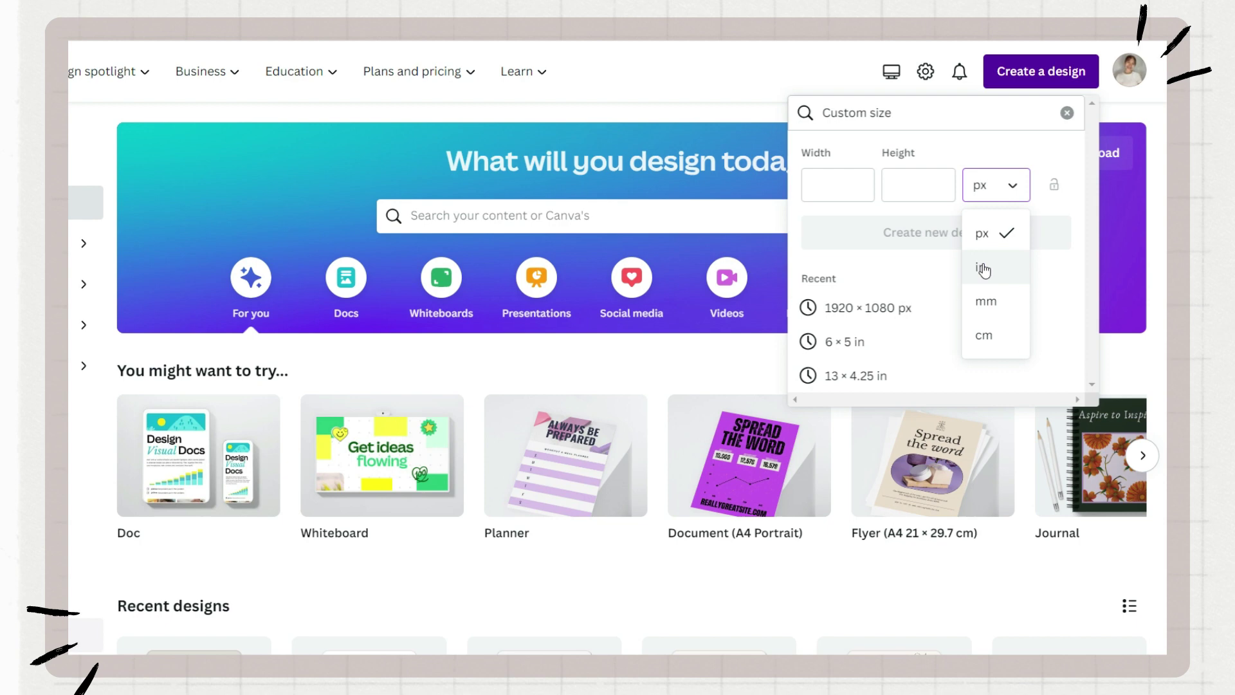
pyautogui.click(986, 268)
pyautogui.click(846, 192)
pyautogui.write('8.27')
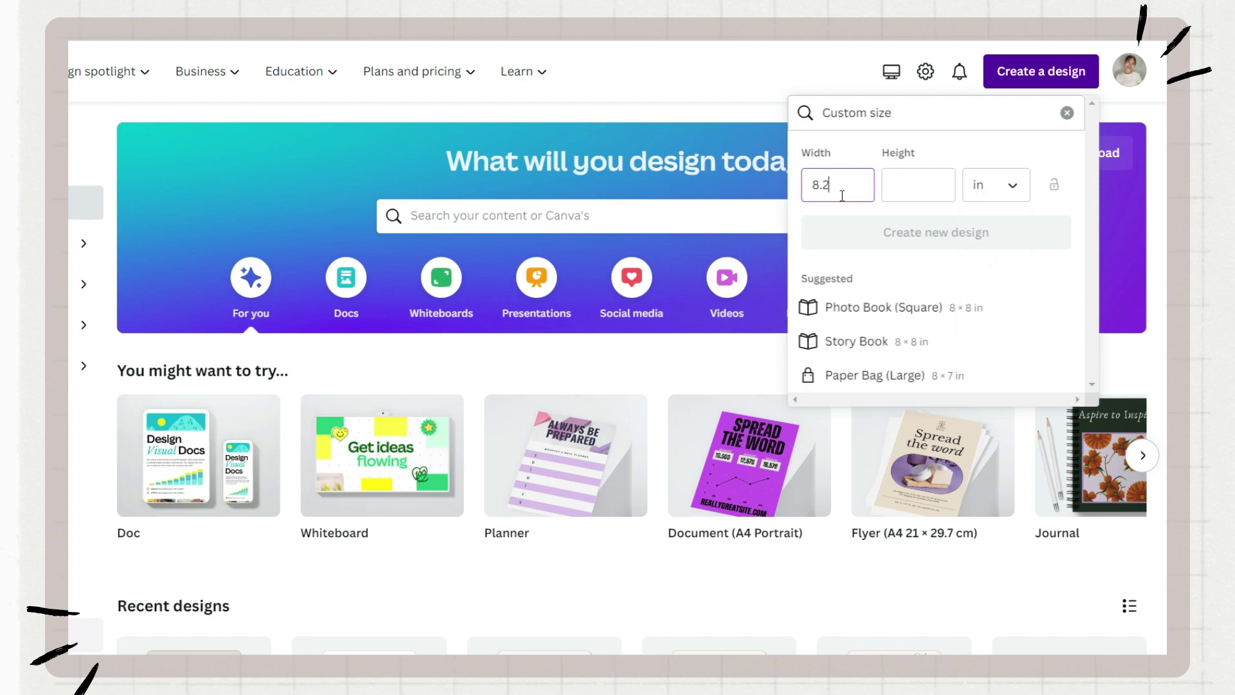
pyautogui.click(907, 186)
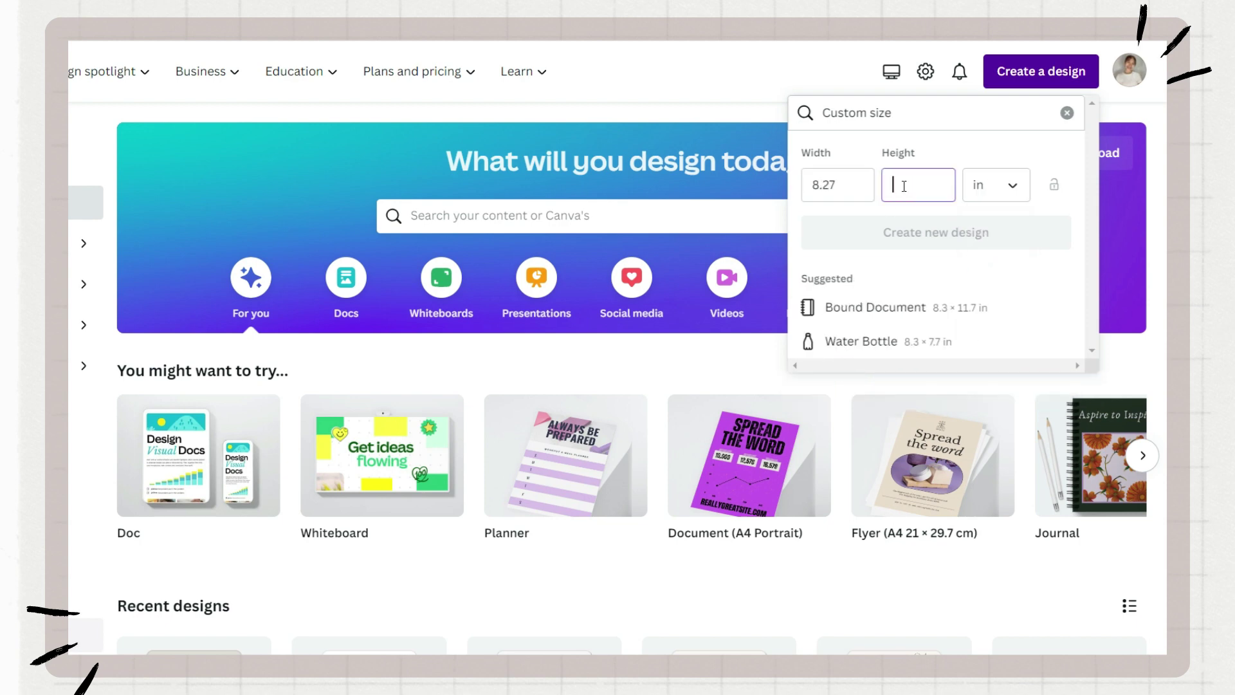
pyautogui.write('11.69')
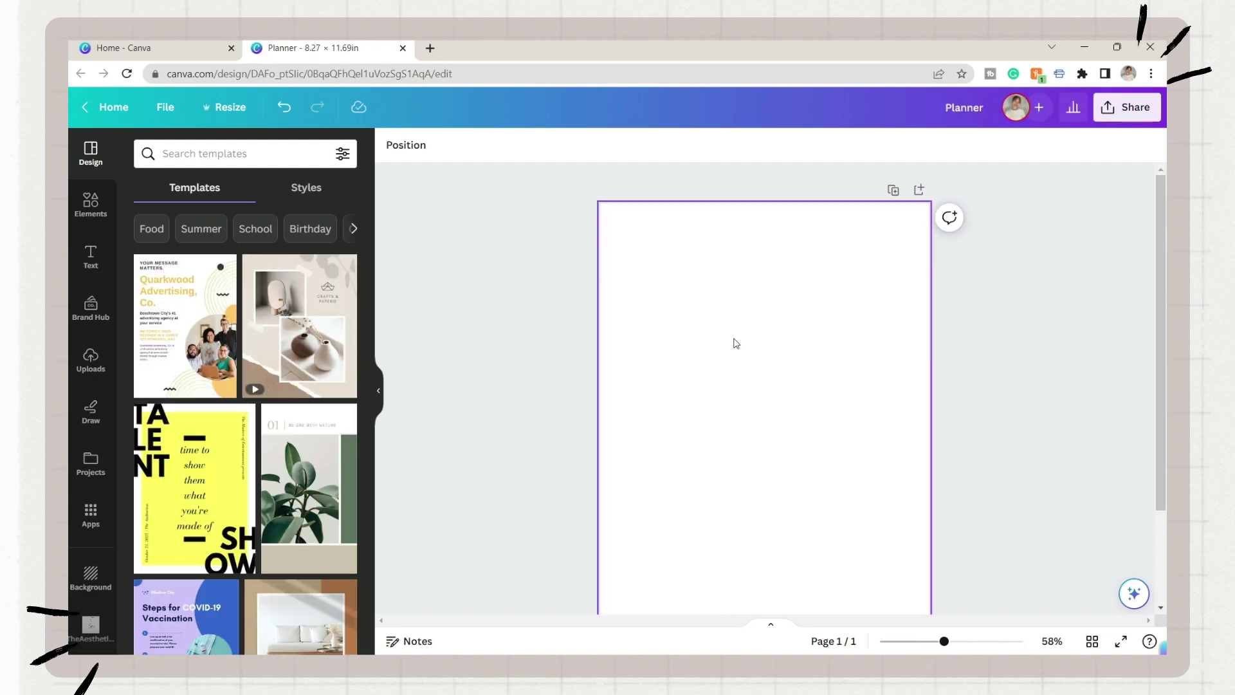
# Search the templates for "Planner cover" and apply the pink watercolor 2023 Journal cover to the page
pyautogui.click(198, 153)
pyautogui.write('Planner cov')
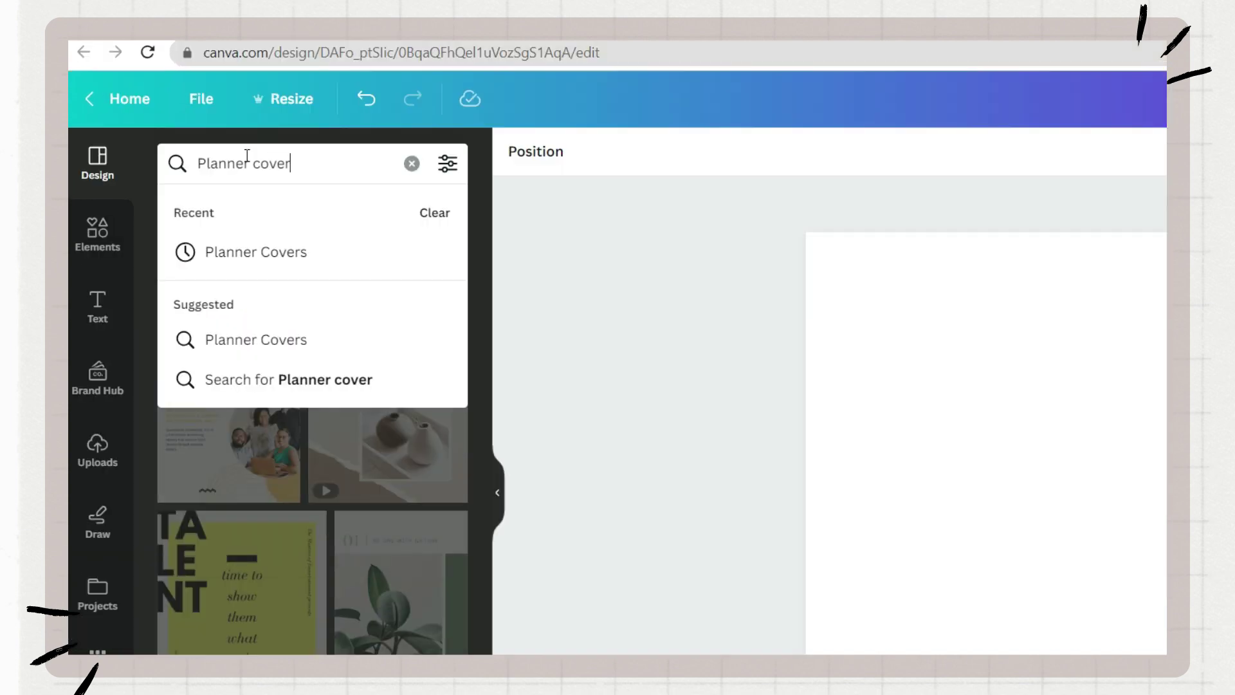
pyautogui.write('er')
pyautogui.press('Return')
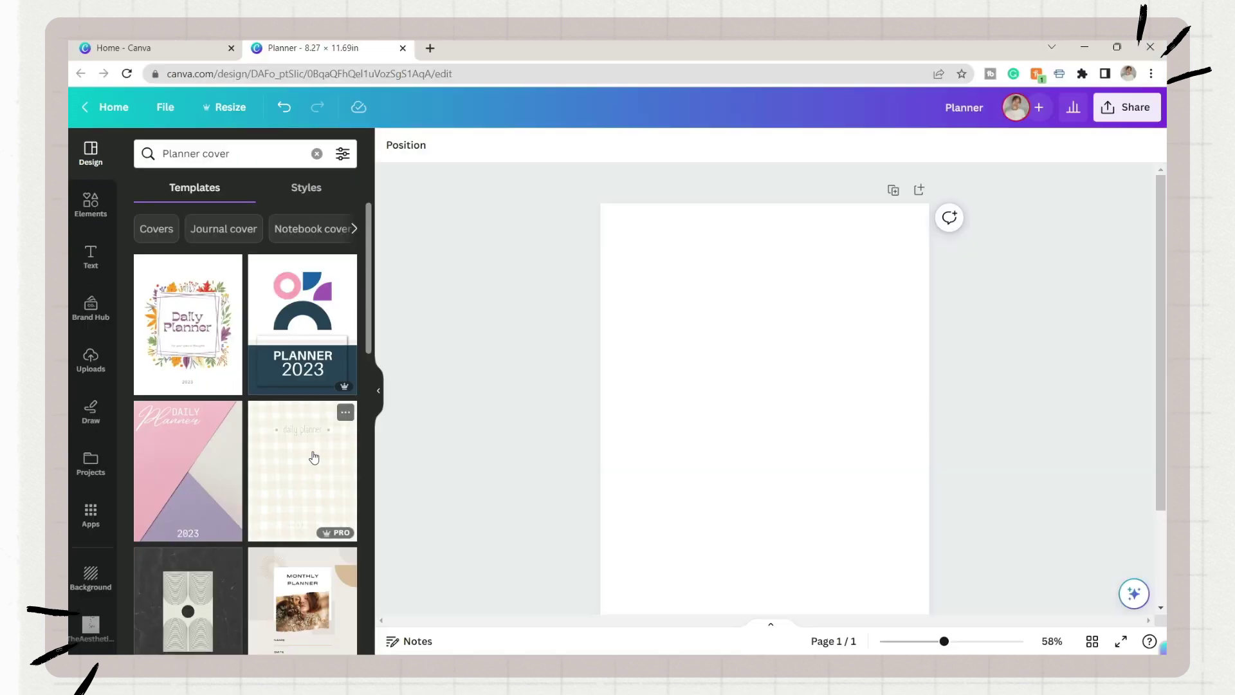
pyautogui.scroll(-5, 380, 582)
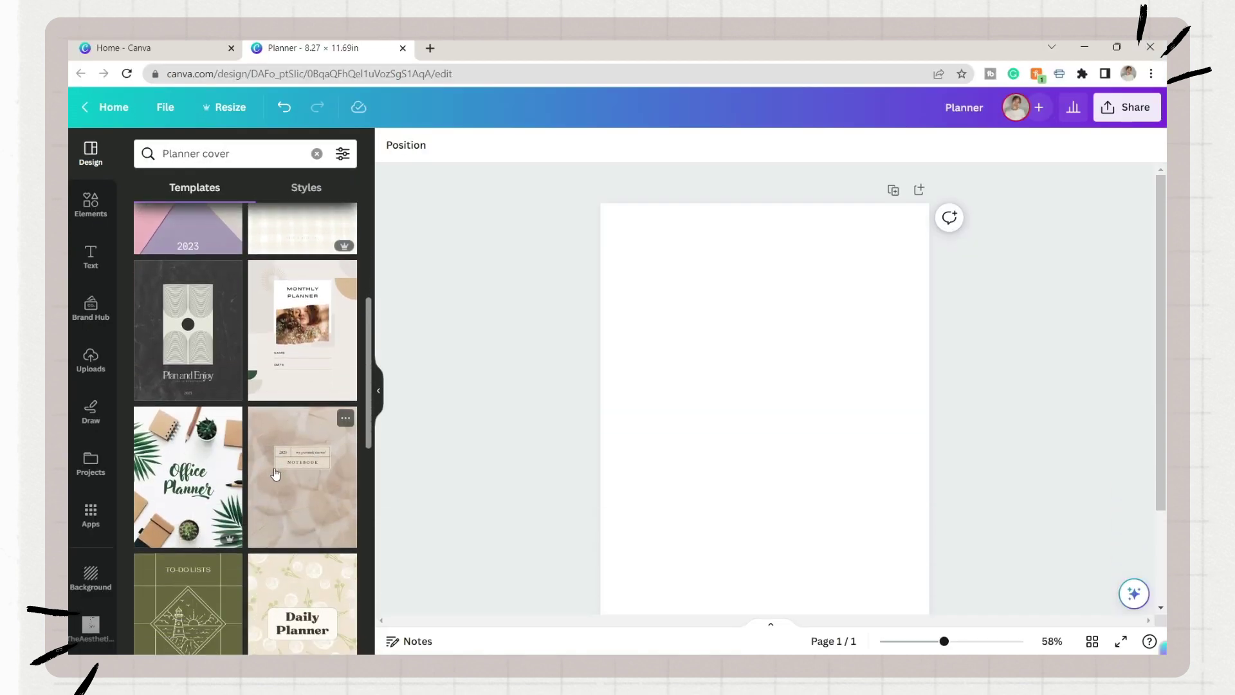
pyautogui.scroll(-10, 283, 480)
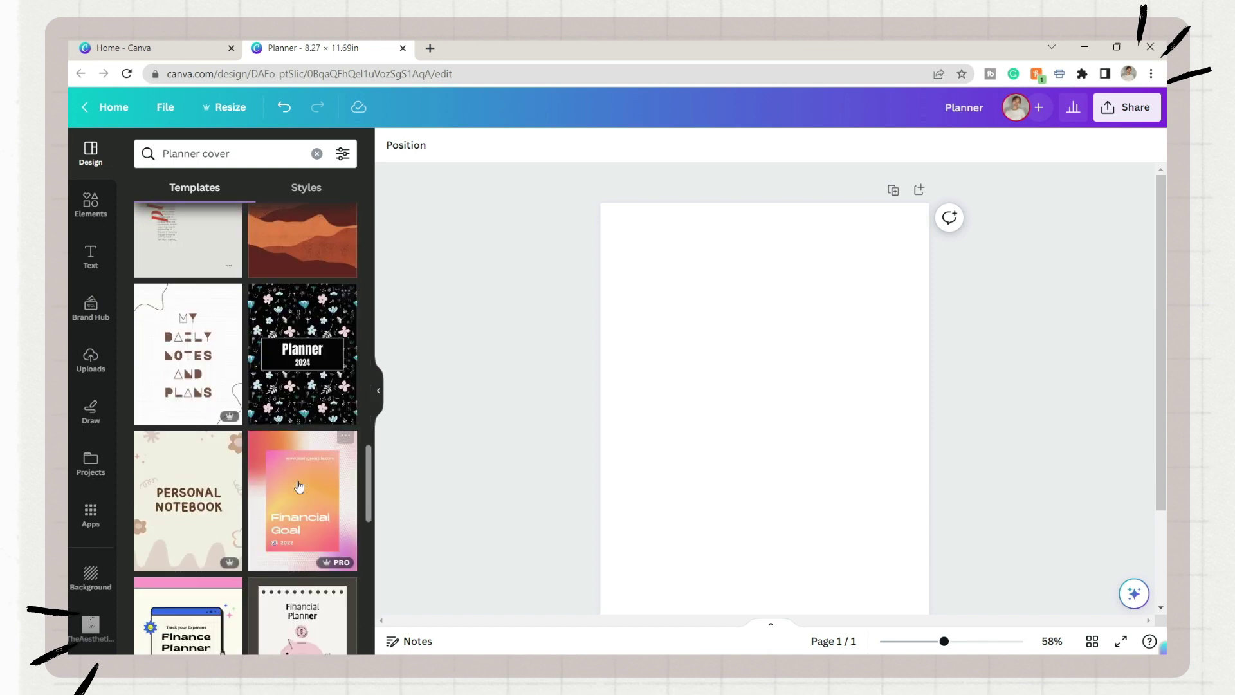
pyautogui.scroll(-5, 225, 392)
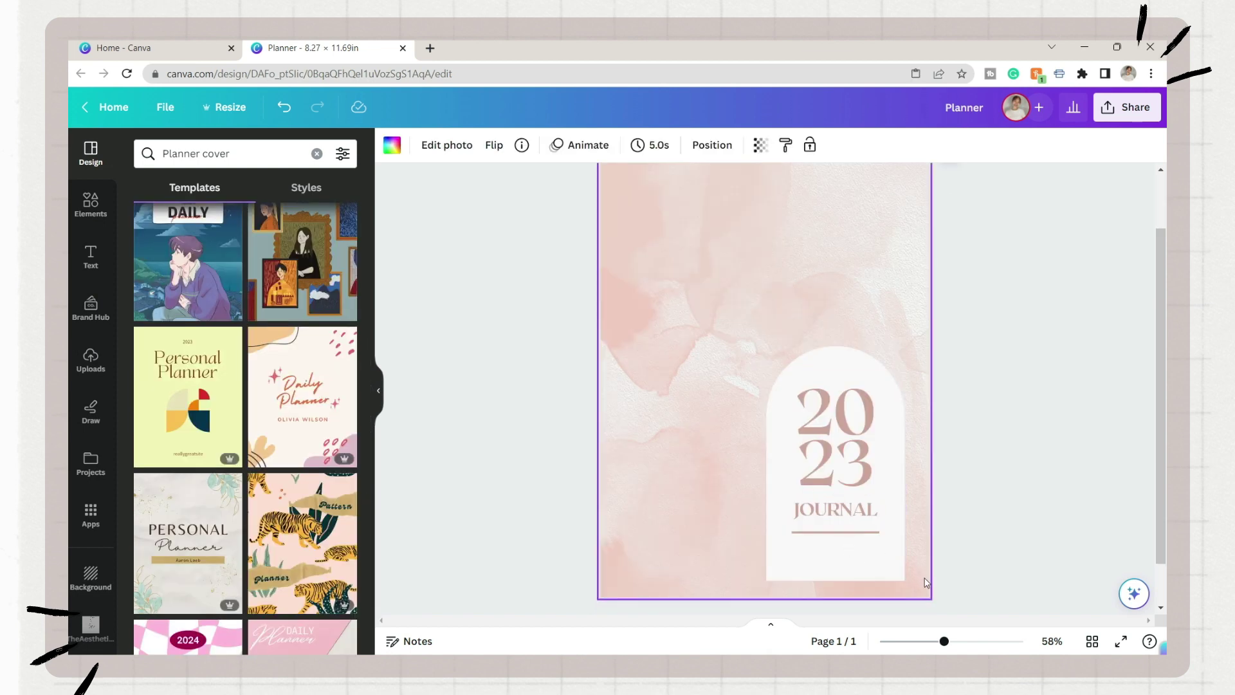
# Try out photo adjustments on the pink watercolor background of the cover
pyautogui.moveTo(965, 573); pyautogui.dragTo(808, 423)
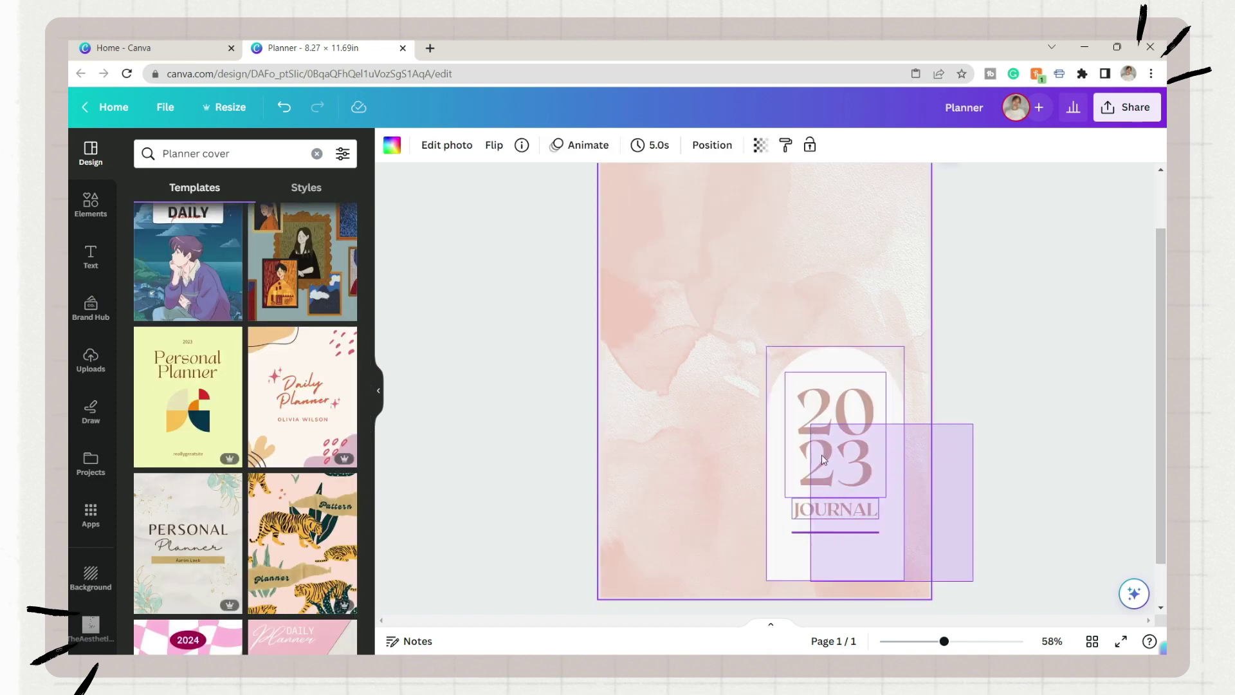
pyautogui.scroll(2, 710, 305)
pyautogui.click(710, 305)
pyautogui.click(446, 145)
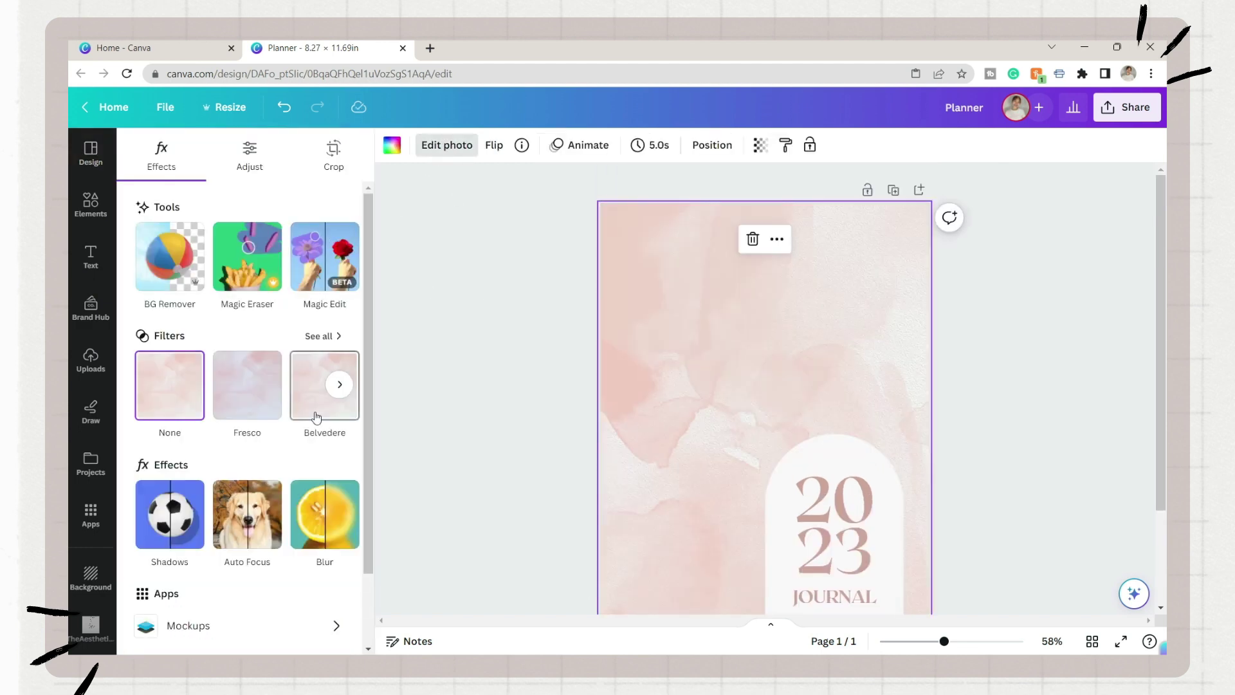
pyautogui.click(249, 156)
pyautogui.moveTo(239, 363); pyautogui.dragTo(189, 364)
pyautogui.moveTo(239, 484); pyautogui.dragTo(253, 482)
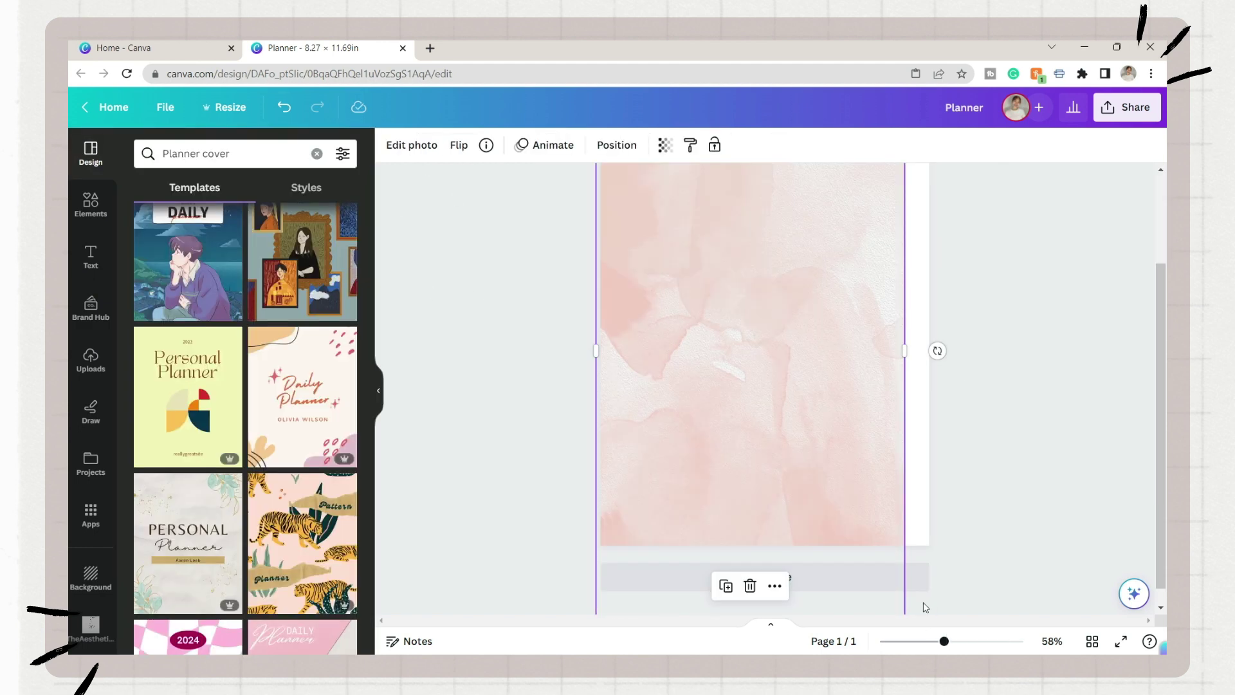
# Apply the Classic mono filter to the watercolor image at reduced intensity
pyautogui.click(419, 152)
pyautogui.scroll(-9, 270, 538)
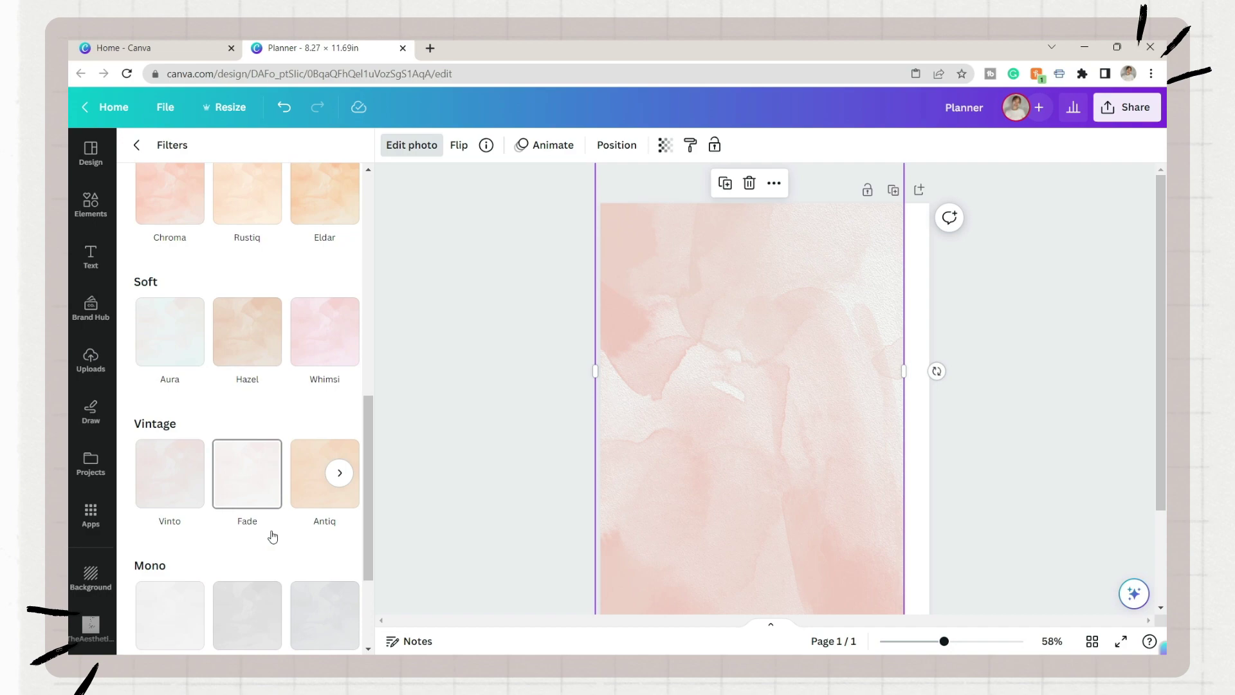
pyautogui.scroll(6, 231, 529)
pyautogui.scroll(-7, 257, 451)
pyautogui.click(262, 425)
pyautogui.click(175, 418)
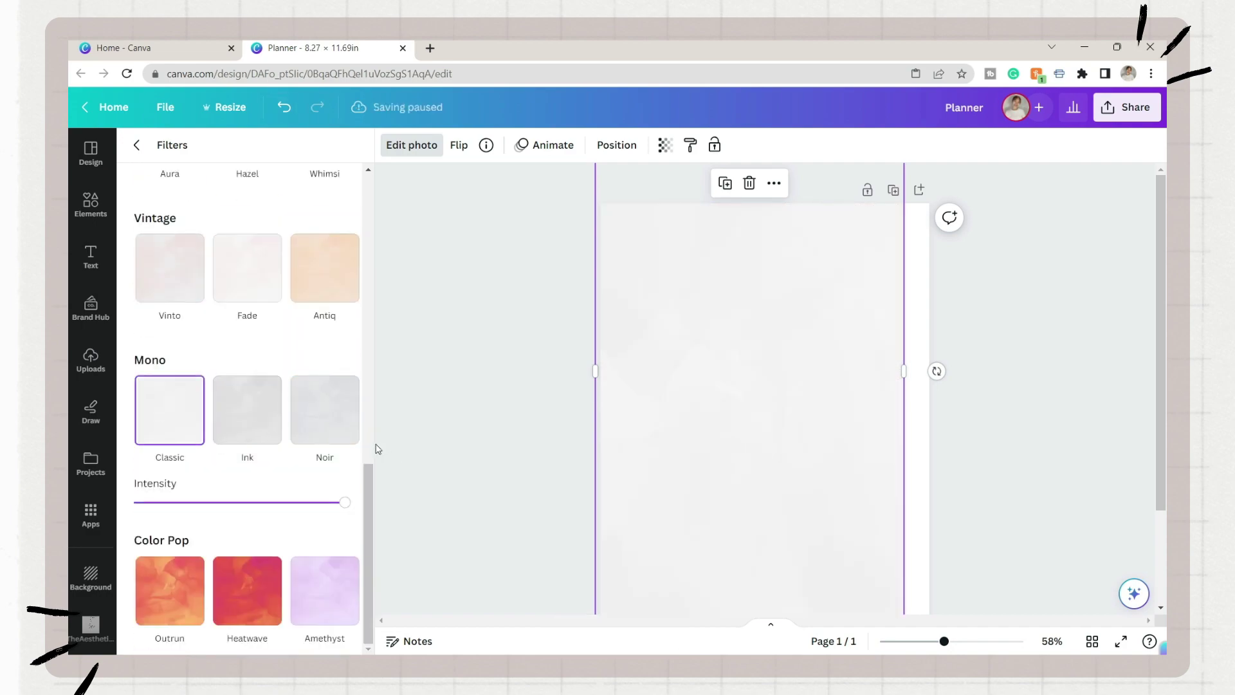
pyautogui.moveTo(345, 502); pyautogui.dragTo(286, 503)
pyautogui.click(340, 410)
pyautogui.click(168, 438)
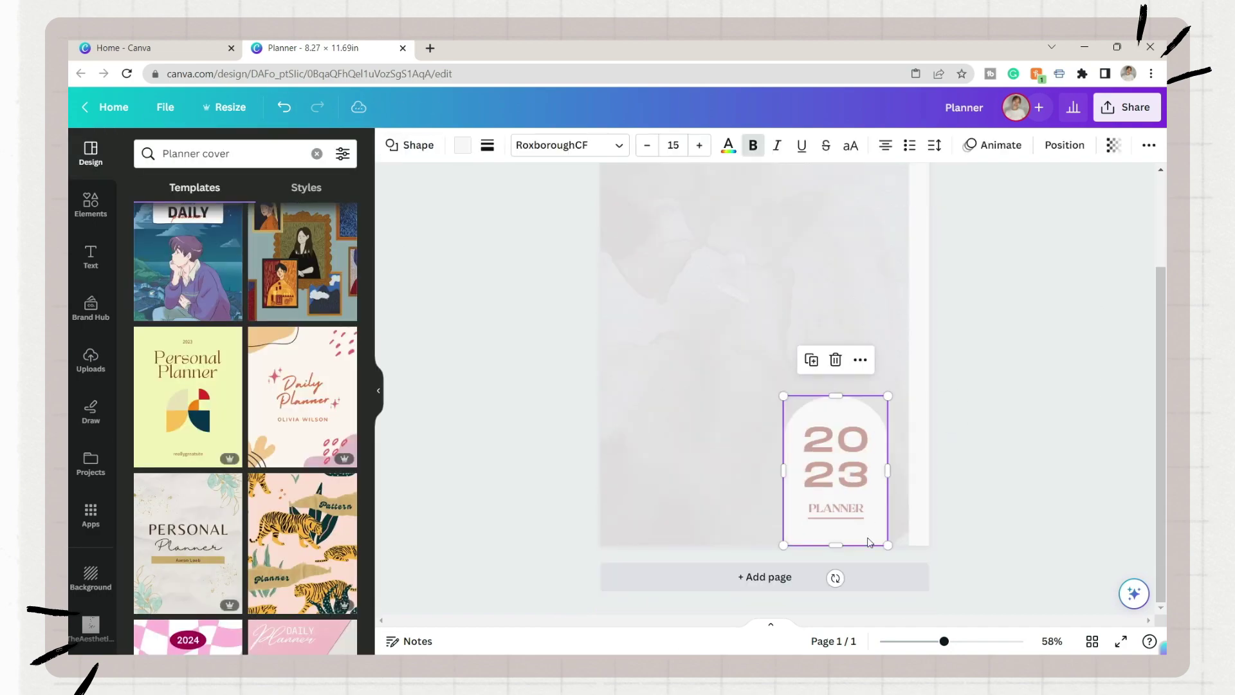
# Recolor the 2023 text to #C8BFBD and the line under PLANNER to light gray
pyautogui.click(598, 145)
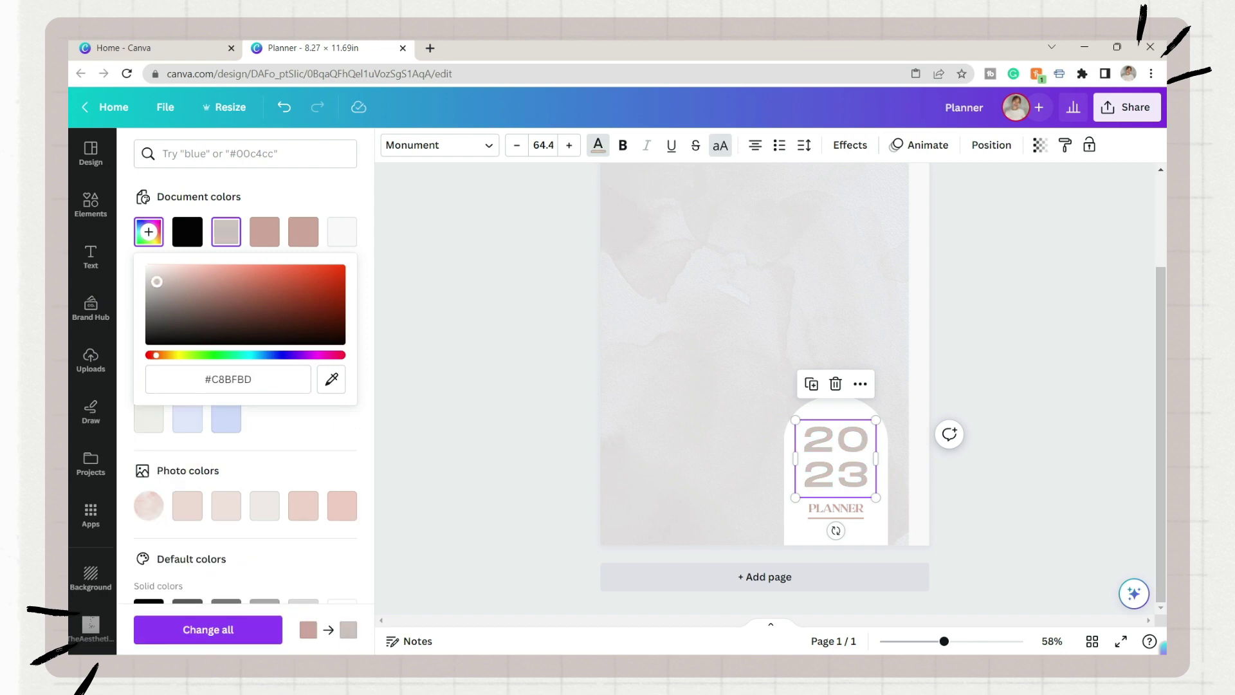
pyautogui.click(250, 311)
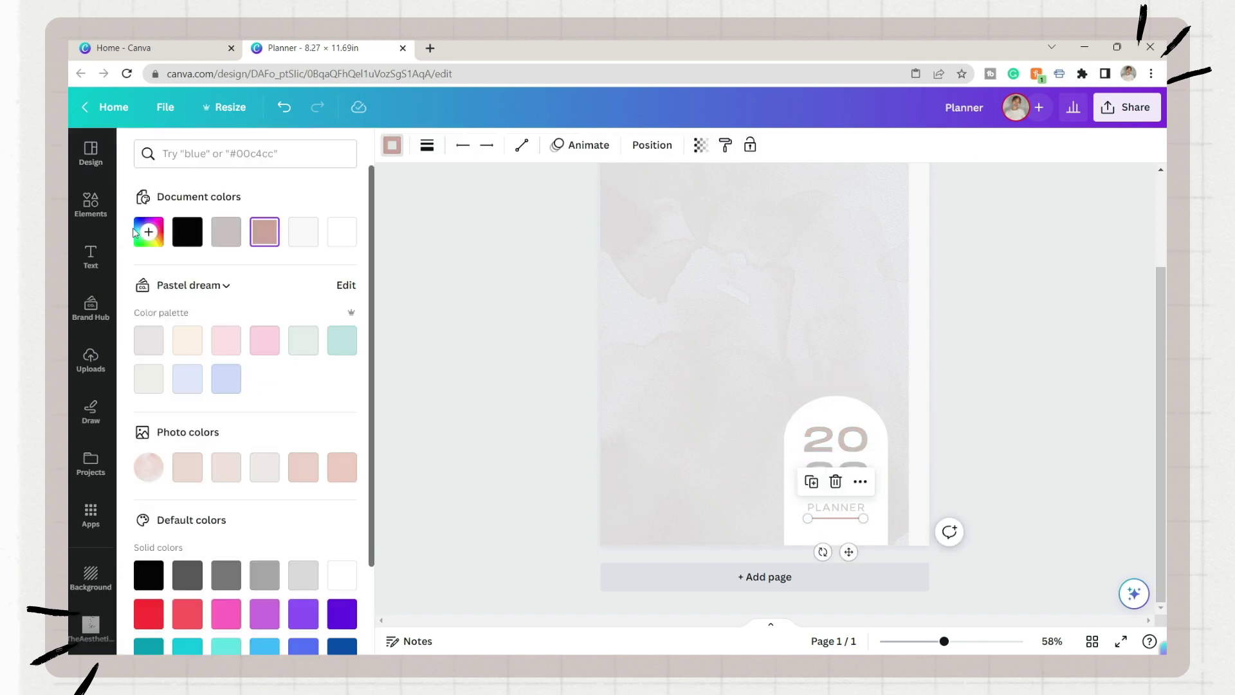
pyautogui.click(136, 230)
pyautogui.click(427, 145)
pyautogui.click(998, 374)
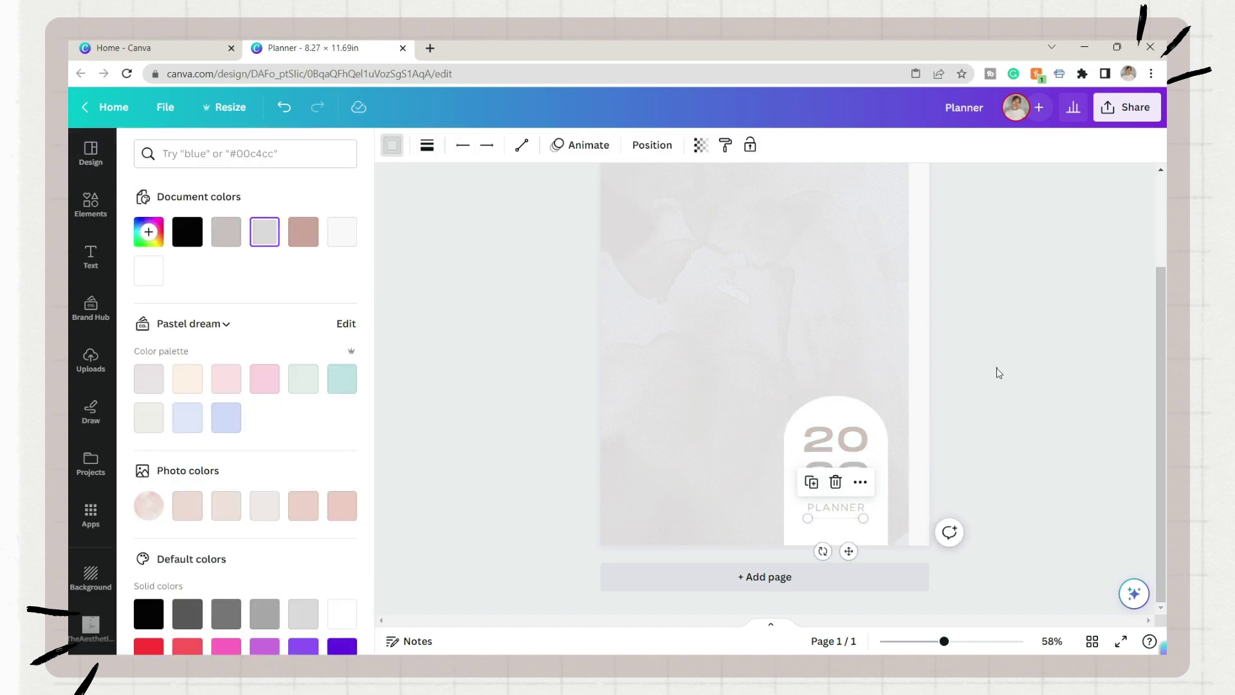
pyautogui.click(998, 374)
pyautogui.click(998, 374)
# Search the graphics for "spring notebook" and try the black binder rings on the cover
pyautogui.write('spring notebook')
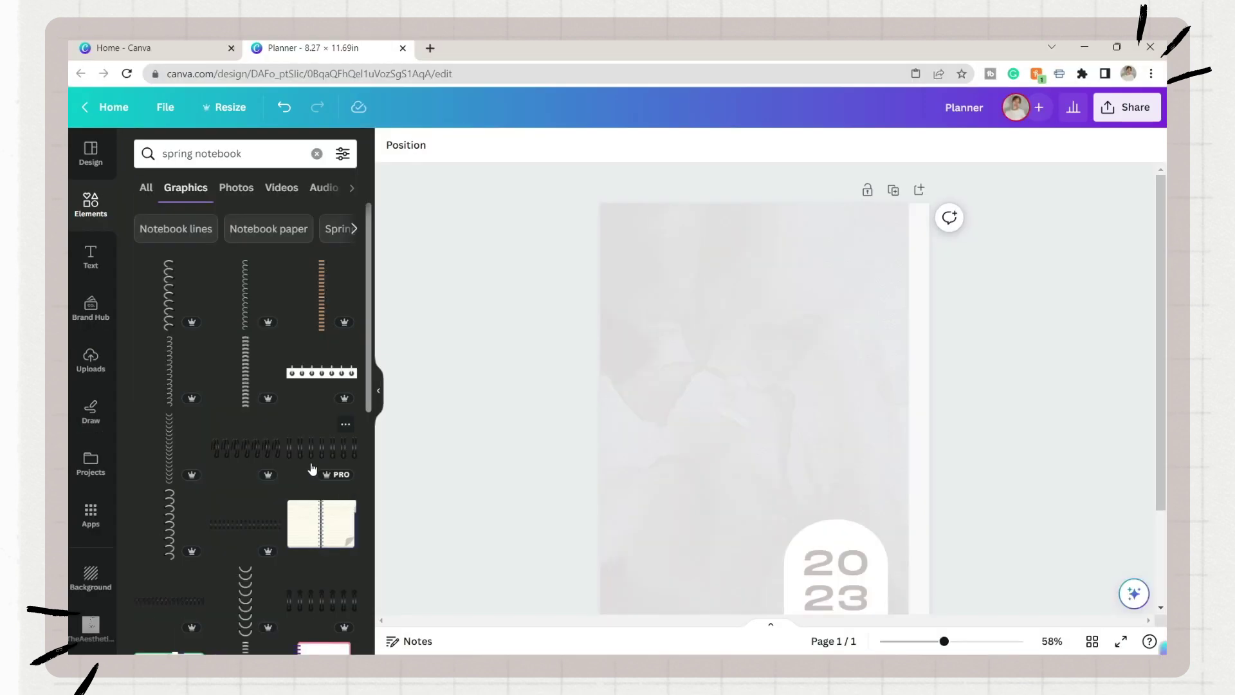
pyautogui.click(312, 464)
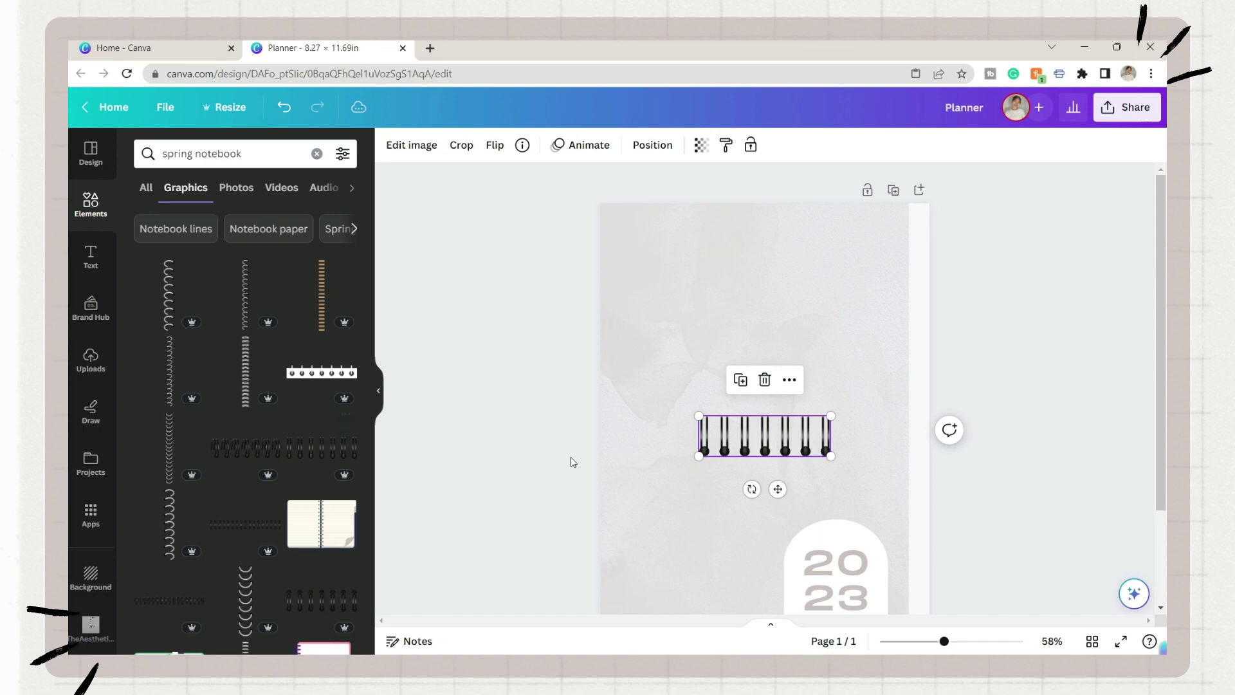
pyautogui.click(765, 381)
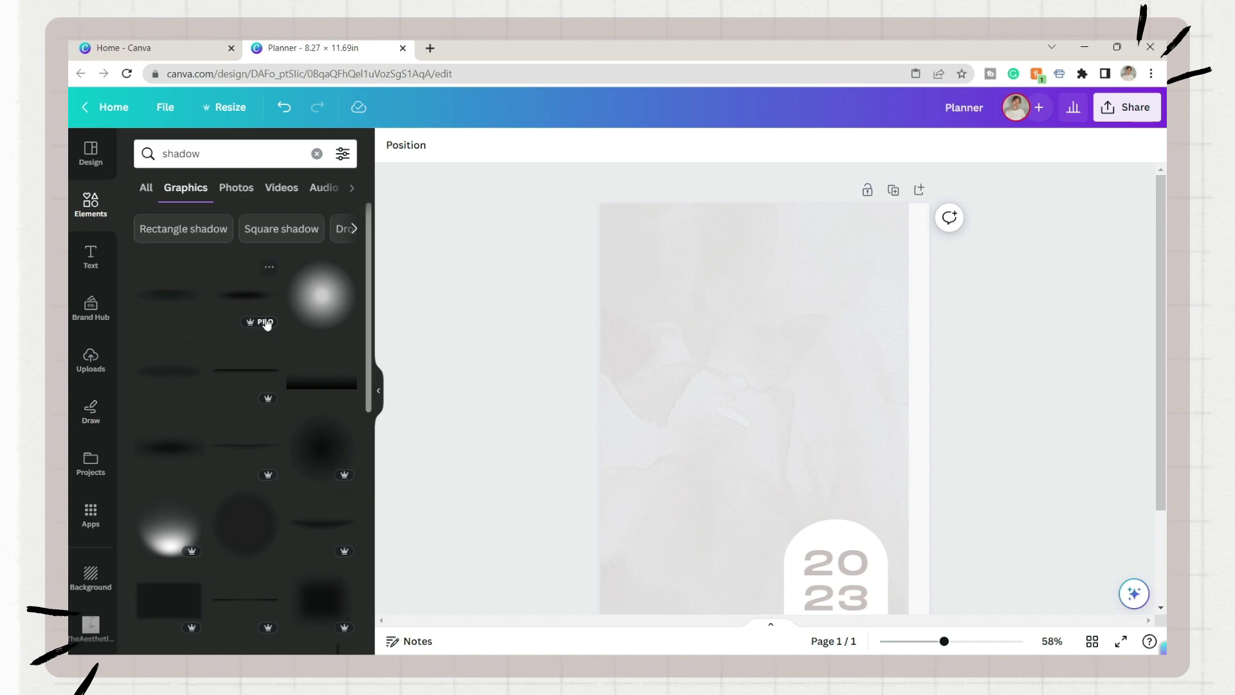
# Insert the rectangular frame from the "shadow" graphics, shape it into a narrow strip and place it upright along the cover's left edge
pyautogui.scroll(-3, 267, 325)
pyautogui.scroll(-4, 326, 493)
pyautogui.click(247, 478)
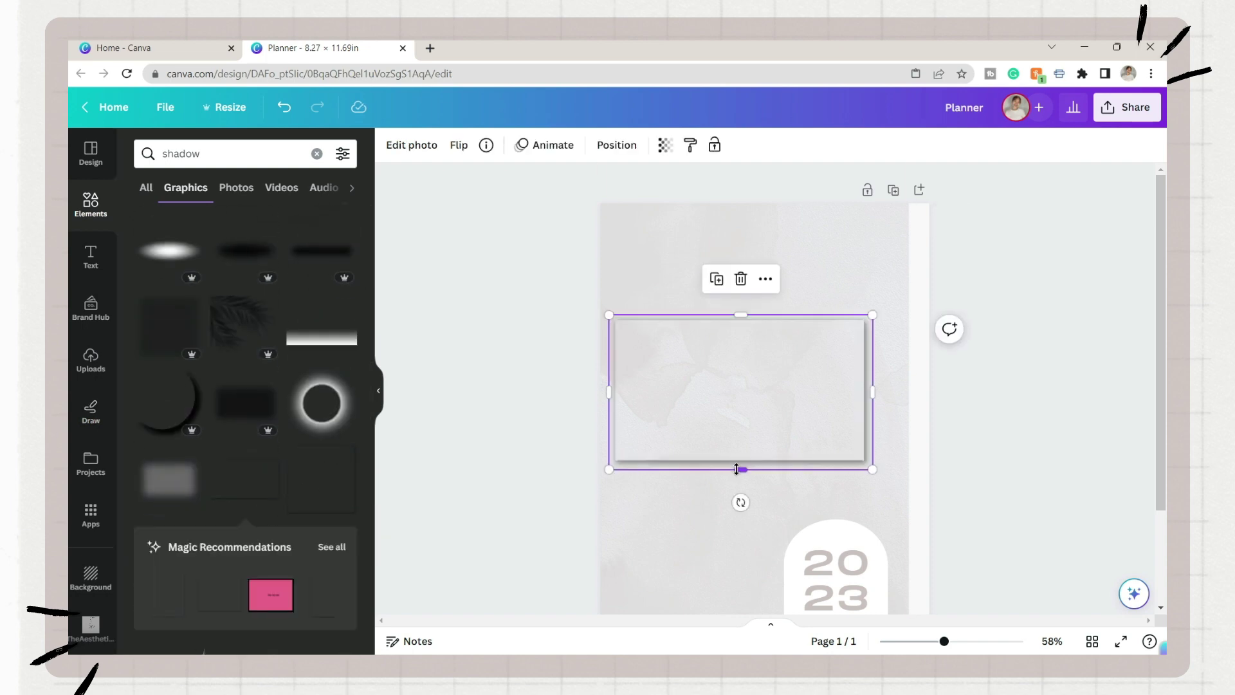
pyautogui.moveTo(739, 468); pyautogui.dragTo(739, 361)
pyautogui.moveTo(609, 337); pyautogui.dragTo(618, 338)
pyautogui.moveTo(874, 337); pyautogui.dragTo(864, 337)
pyautogui.moveTo(726, 393); pyautogui.dragTo(643, 342)
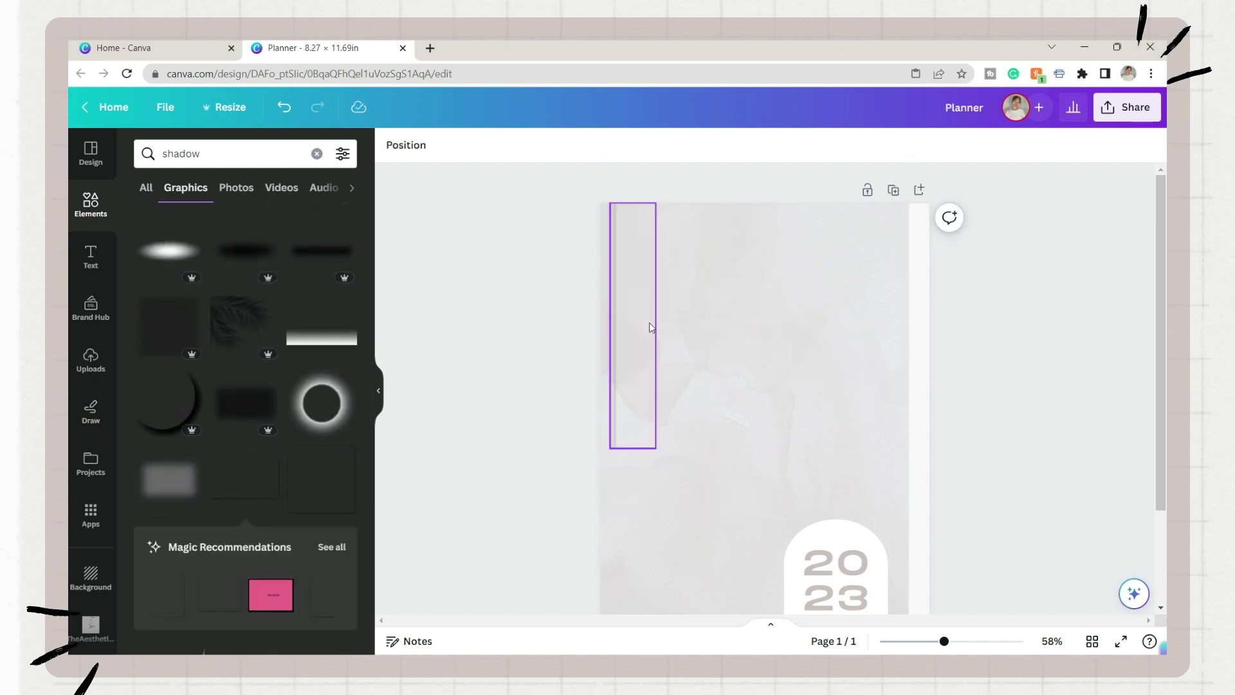
# Place a second copy of the shadow strip directly below the first along the cover's left edge
pyautogui.scroll(5, 650, 326)
pyautogui.scroll(-5, 691, 466)
pyautogui.moveTo(648, 273); pyautogui.dragTo(648, 491)
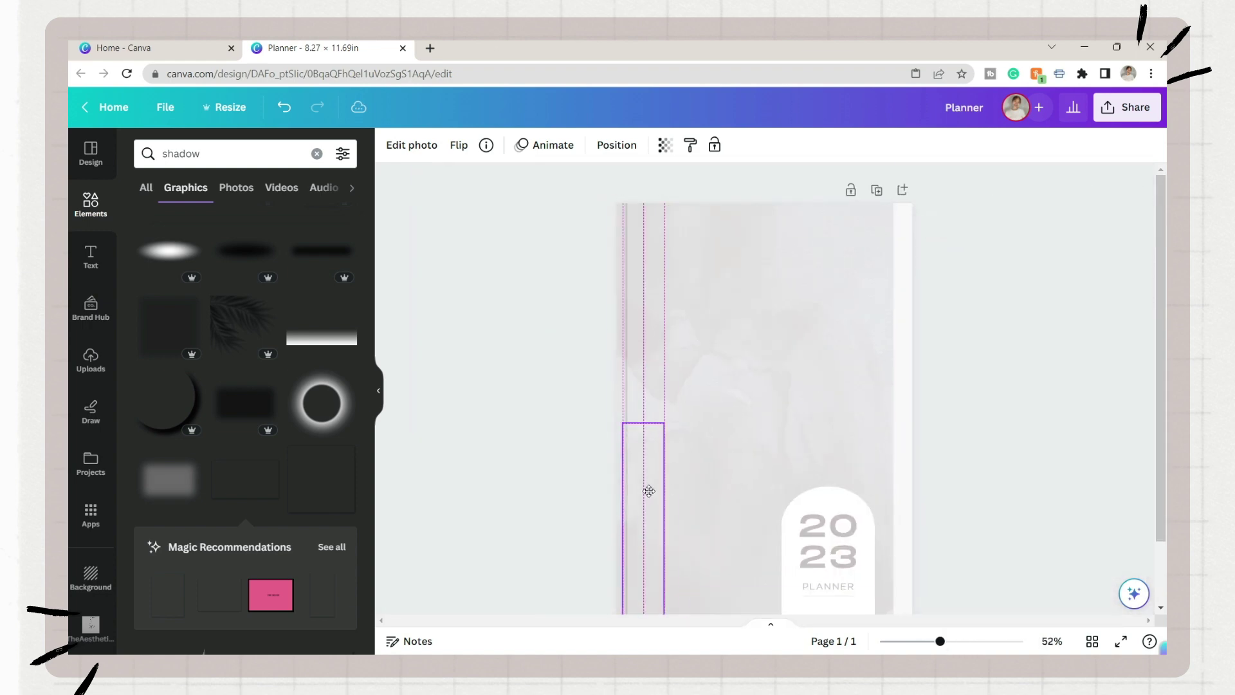
pyautogui.scroll(4, 648, 491)
pyautogui.moveTo(444, 514); pyautogui.dragTo(444, 506)
pyautogui.click(445, 450)
pyautogui.scroll(-2, 643, 514)
pyautogui.click(686, 469)
# Select both shadow strips on the cover's left edge and lower their opacity
pyautogui.moveTo(968, 641)
pyautogui.mouseDown()
pyautogui.moveTo(929, 642)
pyautogui.moveTo(943, 641)
pyautogui.mouseUp()
pyautogui.click(634, 309)
pyautogui.keyDown('shift'); pyautogui.click(633, 476); pyautogui.keyUp('shift')
pyautogui.click(596, 183)
pyautogui.click(536, 146)
pyautogui.moveTo(536, 202); pyautogui.dragTo(502, 203)
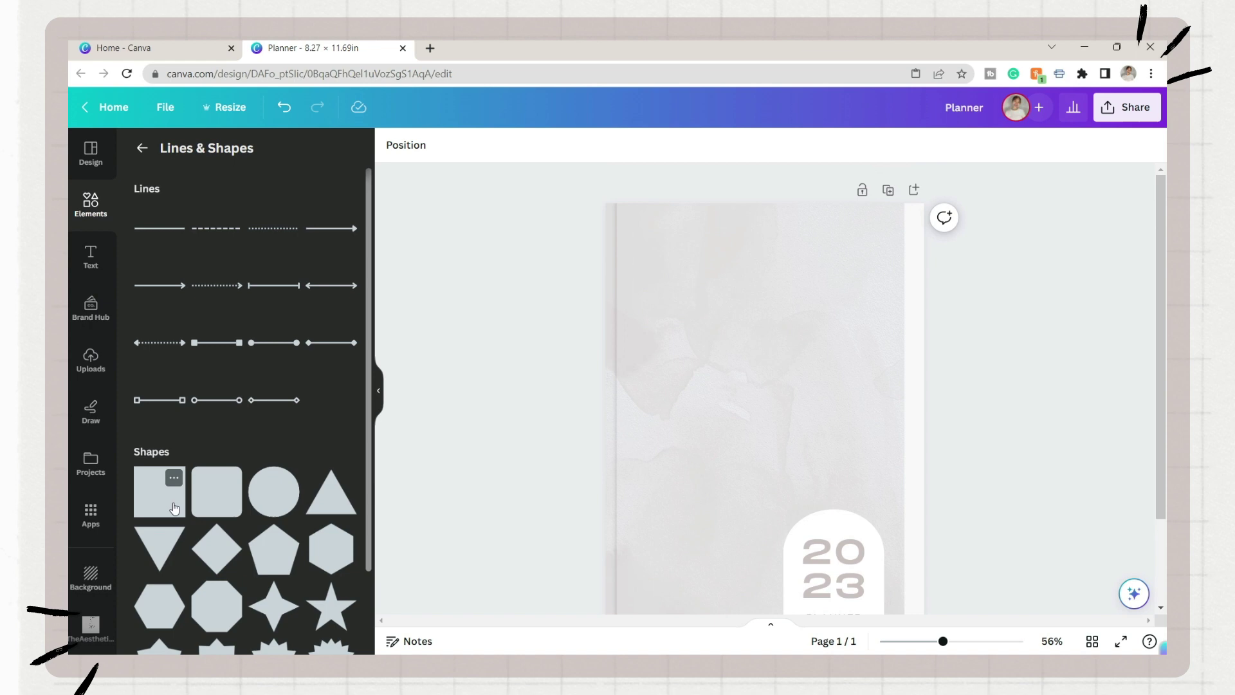
# Add a square shape in taupe, stretched to the full page height, and label it 11.7
pyautogui.moveTo(177, 496); pyautogui.dragTo(832, 303)
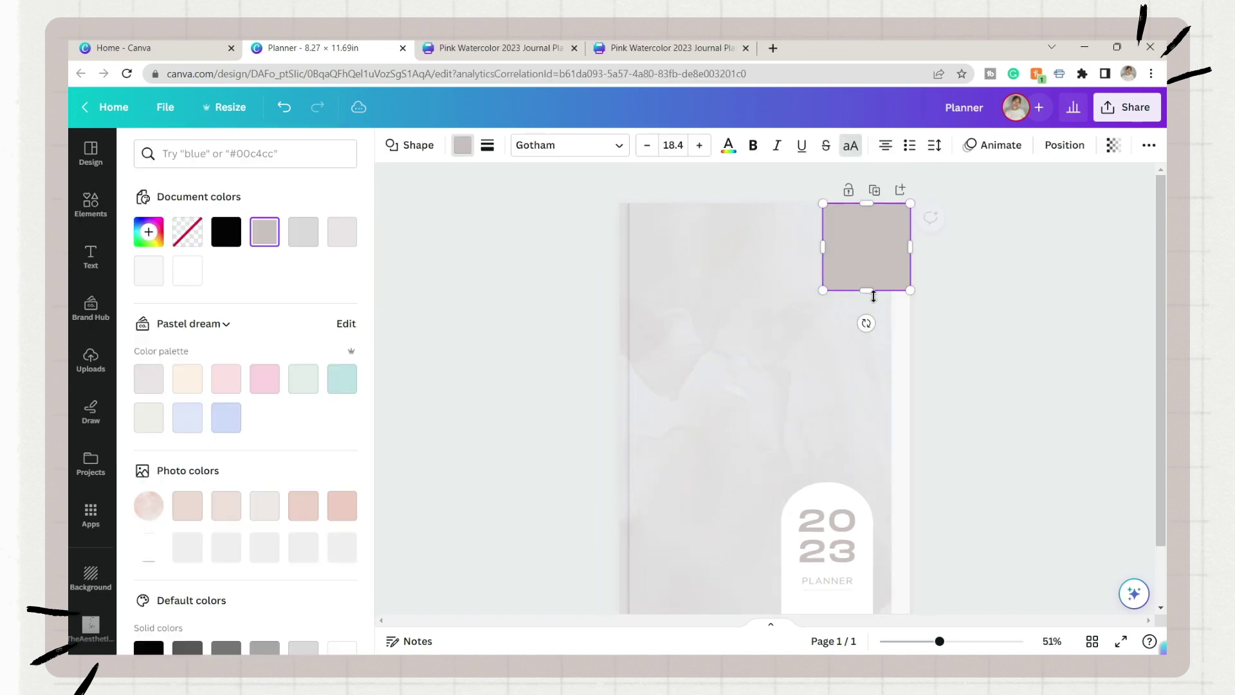
pyautogui.moveTo(867, 291); pyautogui.dragTo(870, 607)
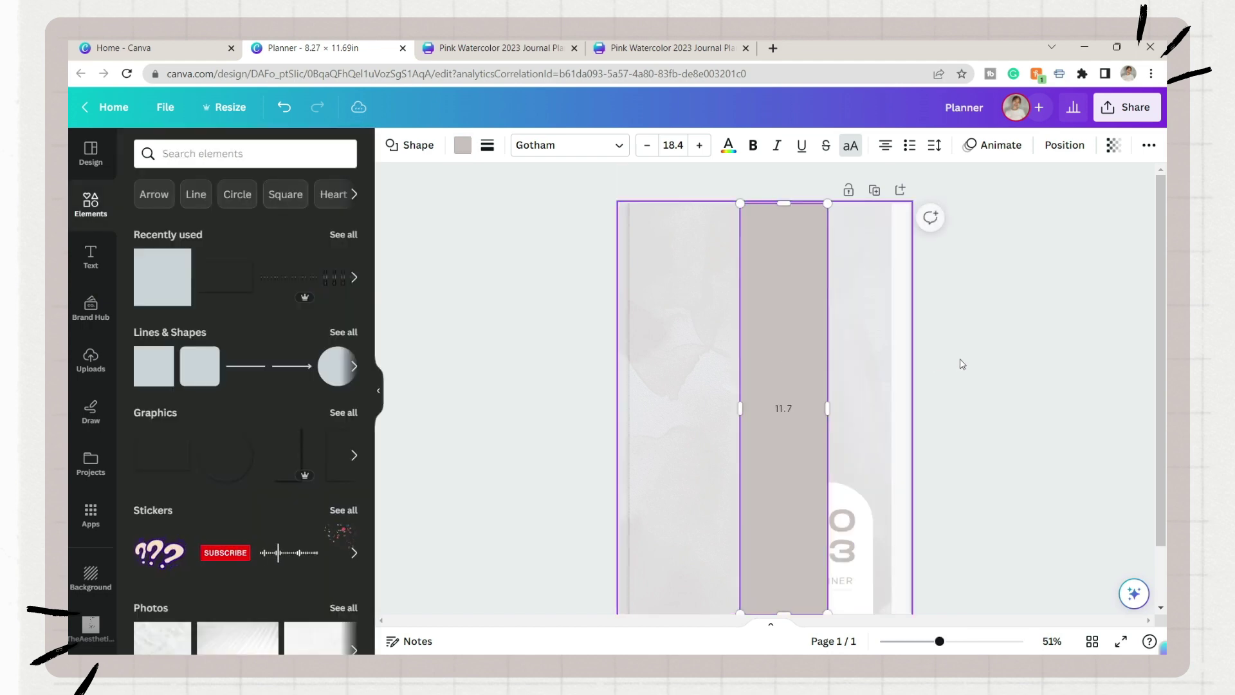
pyautogui.click(918, 350)
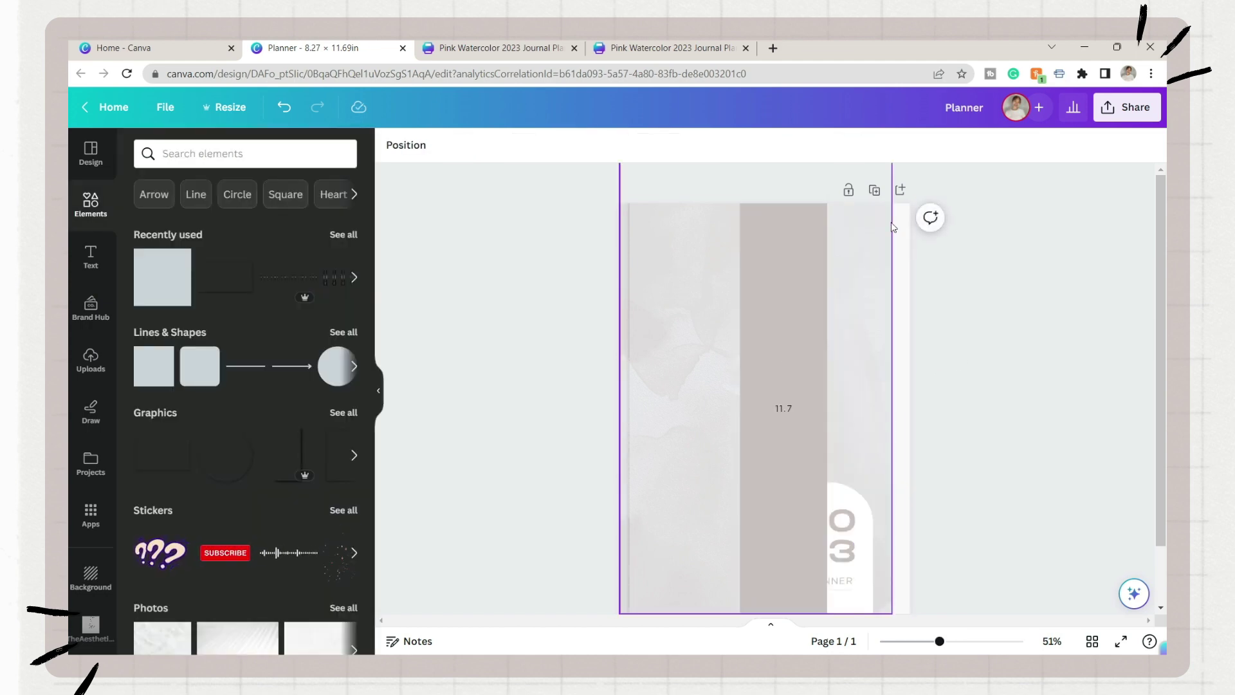
# Find the rounded-end shape among the "shape" lines and shapes and place it in white, rotated 90°, in the cover's top-right corner
pyautogui.click(221, 153)
pyautogui.write('shape')
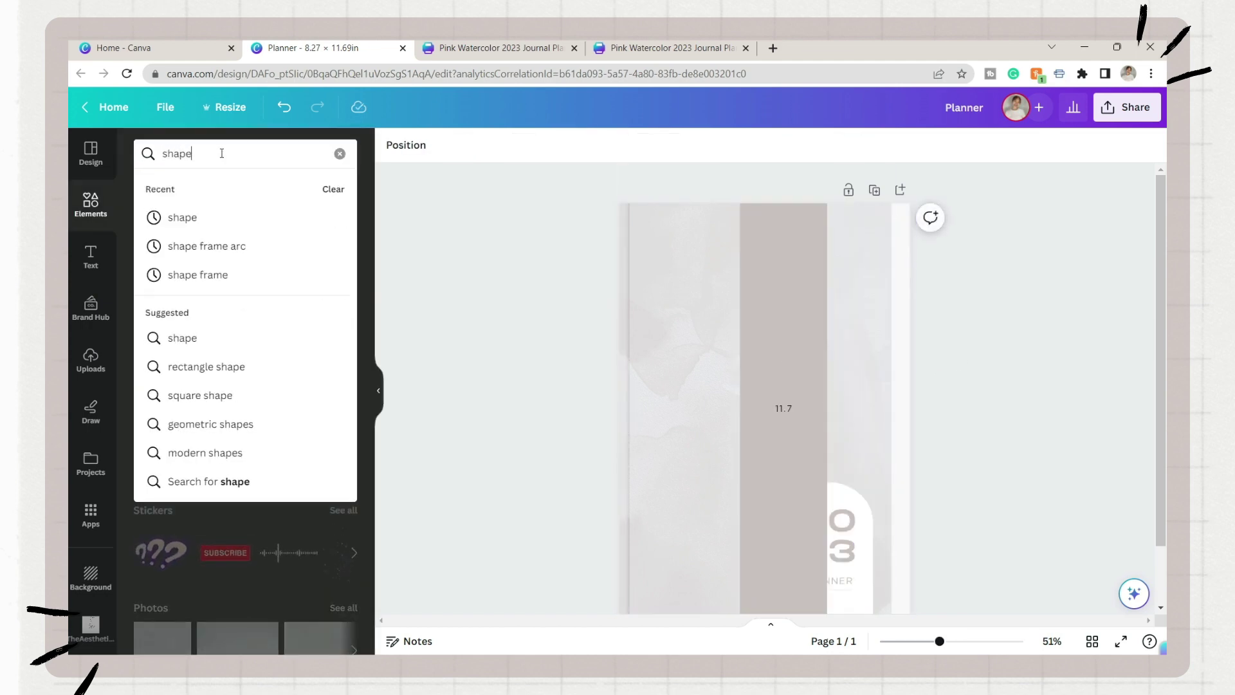
pyautogui.press('Return')
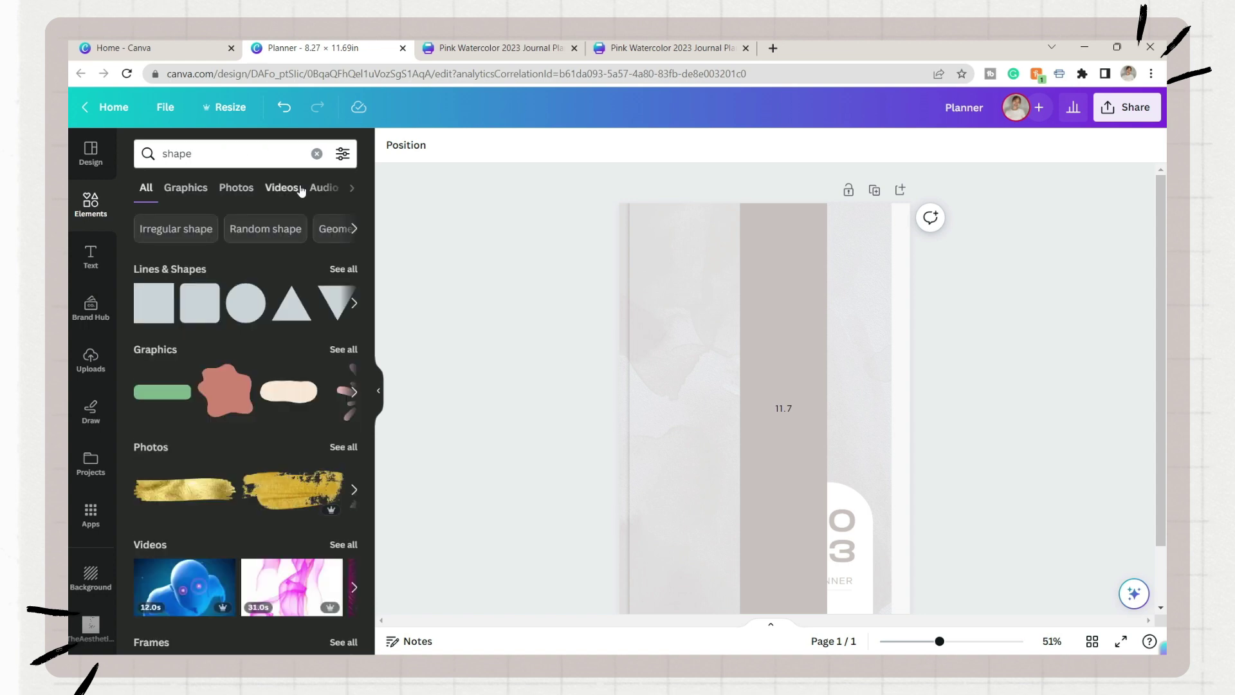
pyautogui.click(337, 270)
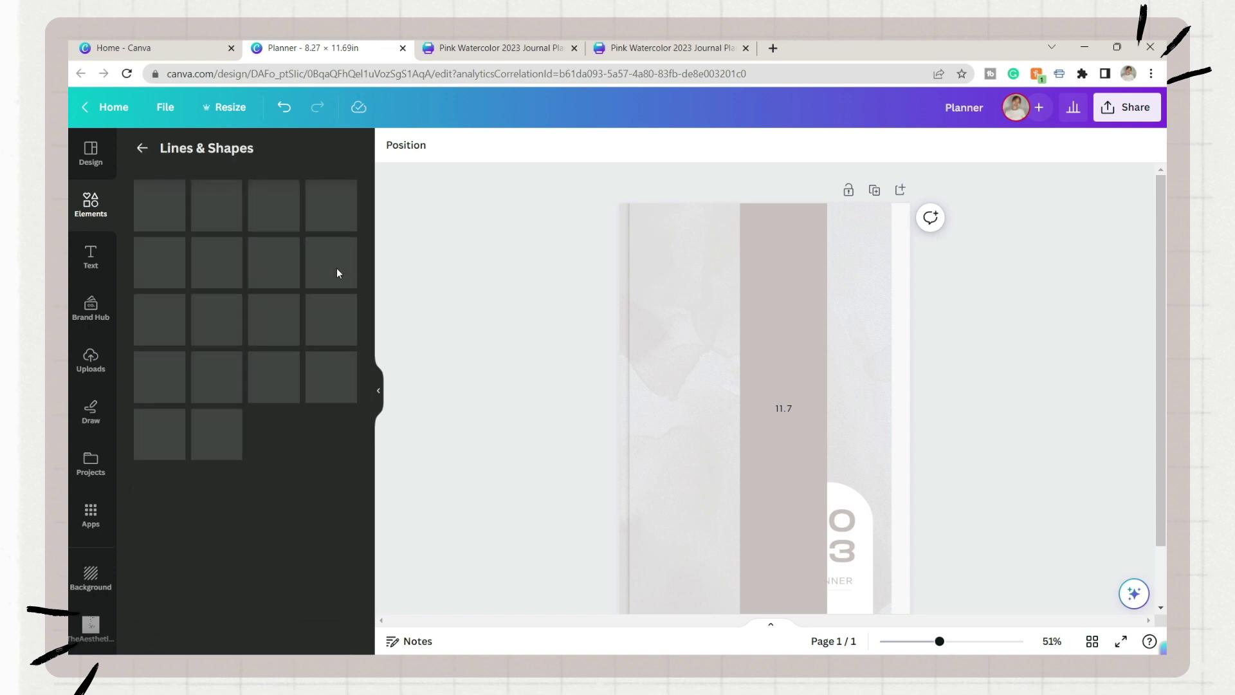
pyautogui.scroll(-1, 372, 242)
pyautogui.scroll(-3, 372, 242)
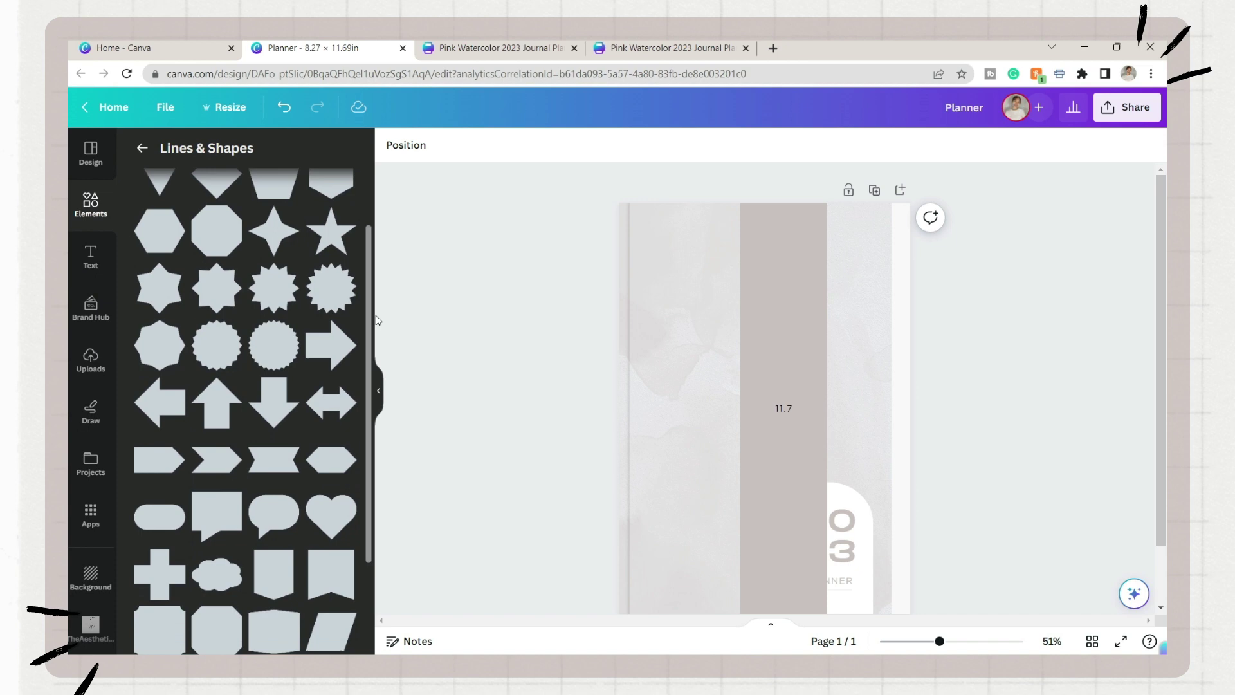
# Extend the taupe rectangle's text to read "11.7/Number of partitions or indexes you want to include"
pyautogui.click(772, 469)
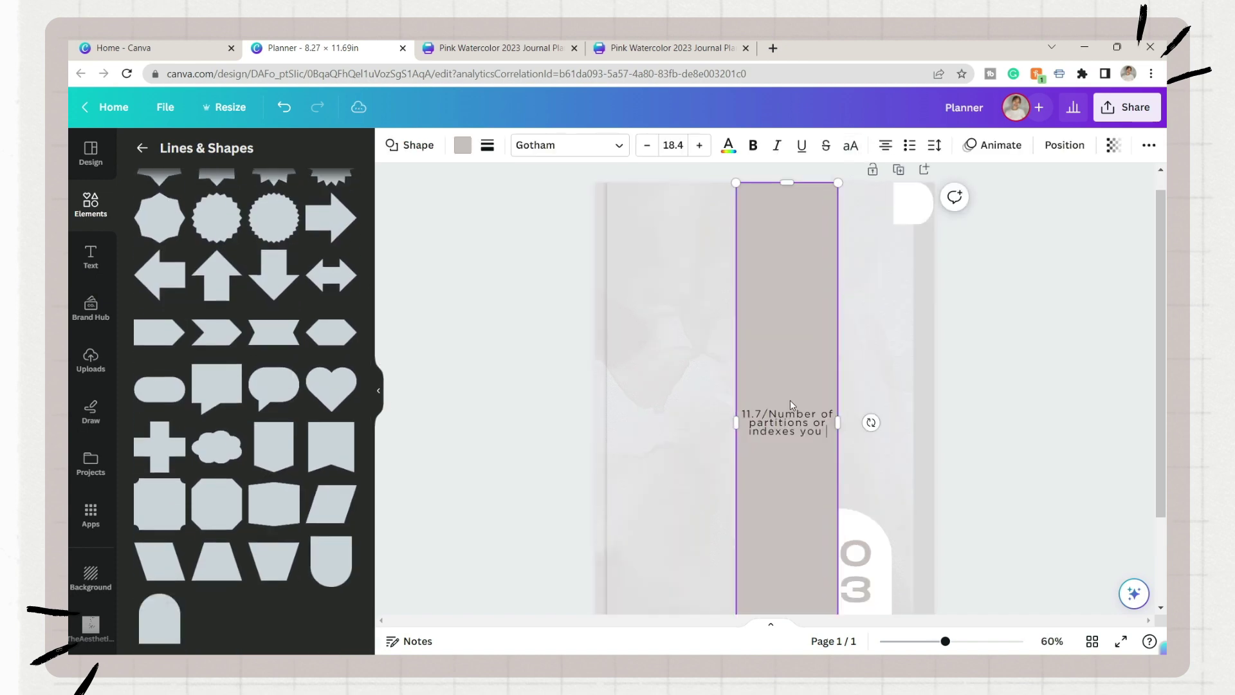
pyautogui.write('want to inclue')
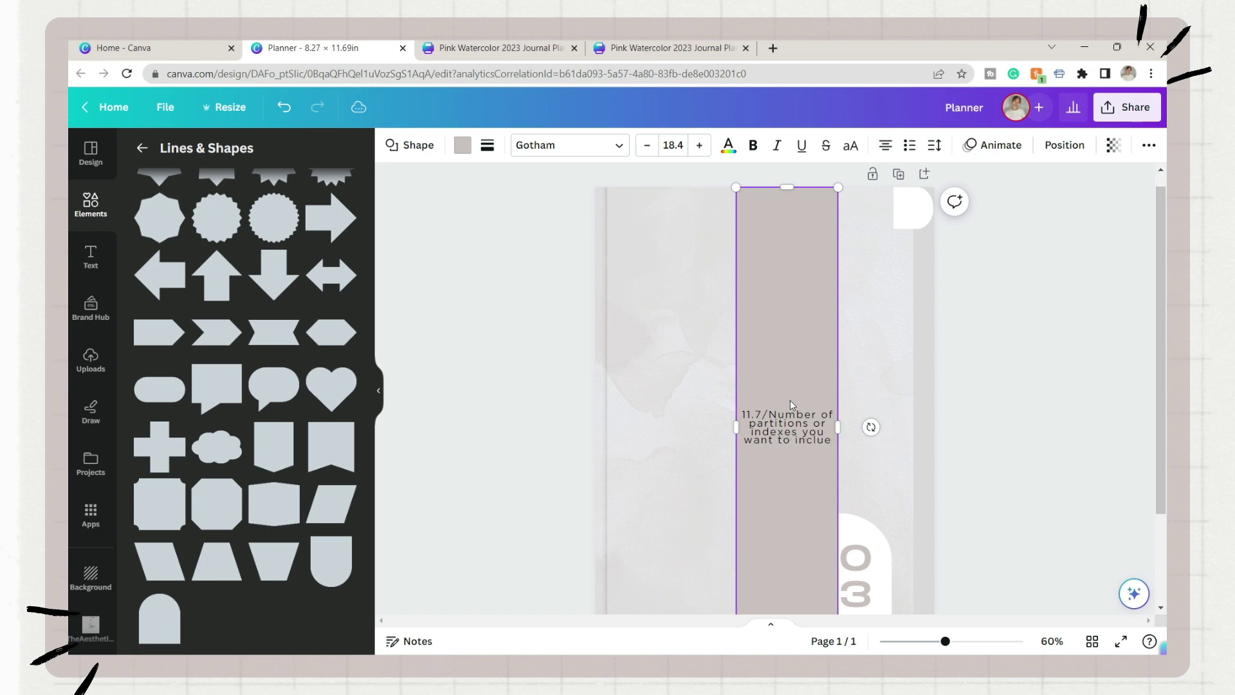
pyautogui.press('BackSpace')
pyautogui.write('de')
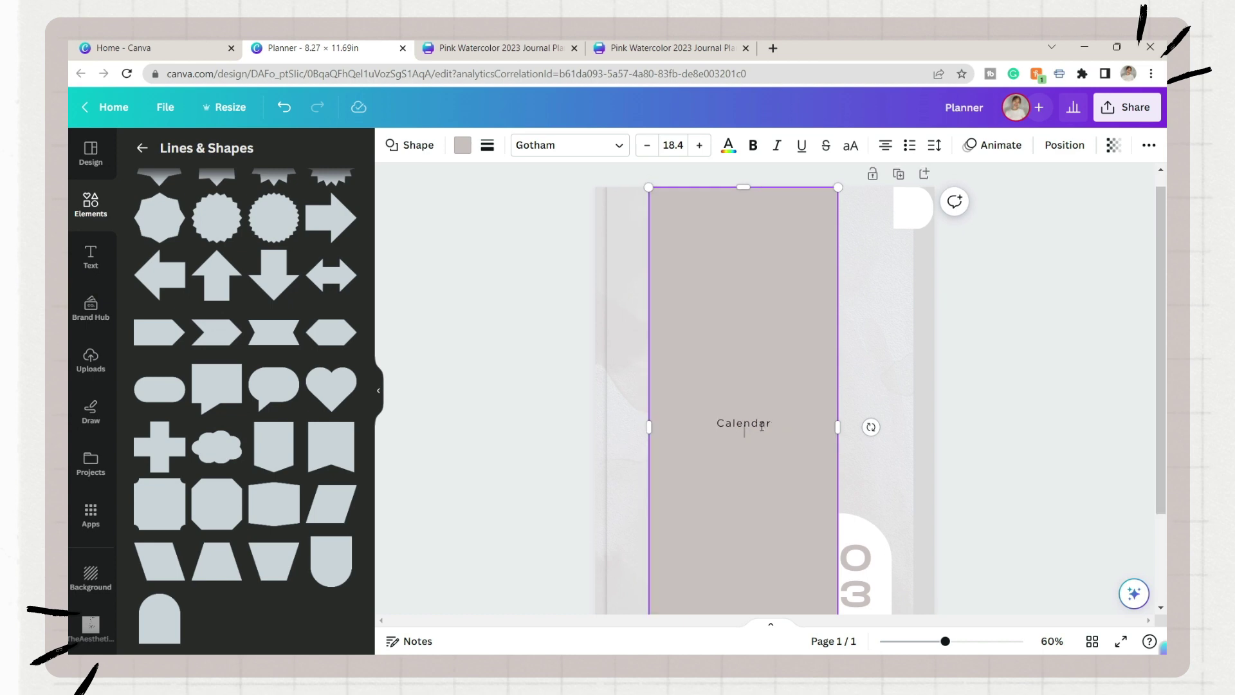
# Replace the note in the widened taupe rectangle with a line-by-line list: Calendar, Jan through Nov, and December
pyautogui.click(929, 153)
pyautogui.moveTo(981, 248); pyautogui.dragTo(1026, 249)
pyautogui.scroll(-2, 761, 386)
pyautogui.click(761, 311)
pyautogui.press('Return')
pyautogui.write('Feb')
pyautogui.press('Return')
pyautogui.write('Mar')
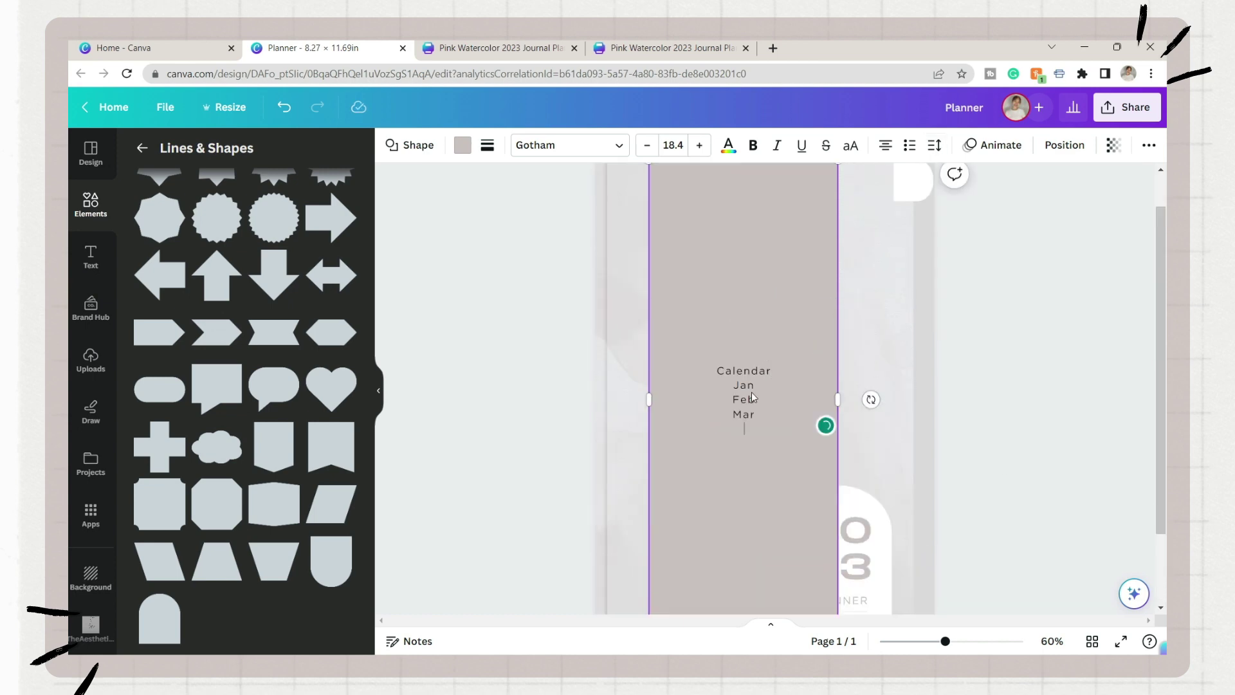
pyautogui.write(' Apr May Jun Jul Aug Sep Oct Nov')
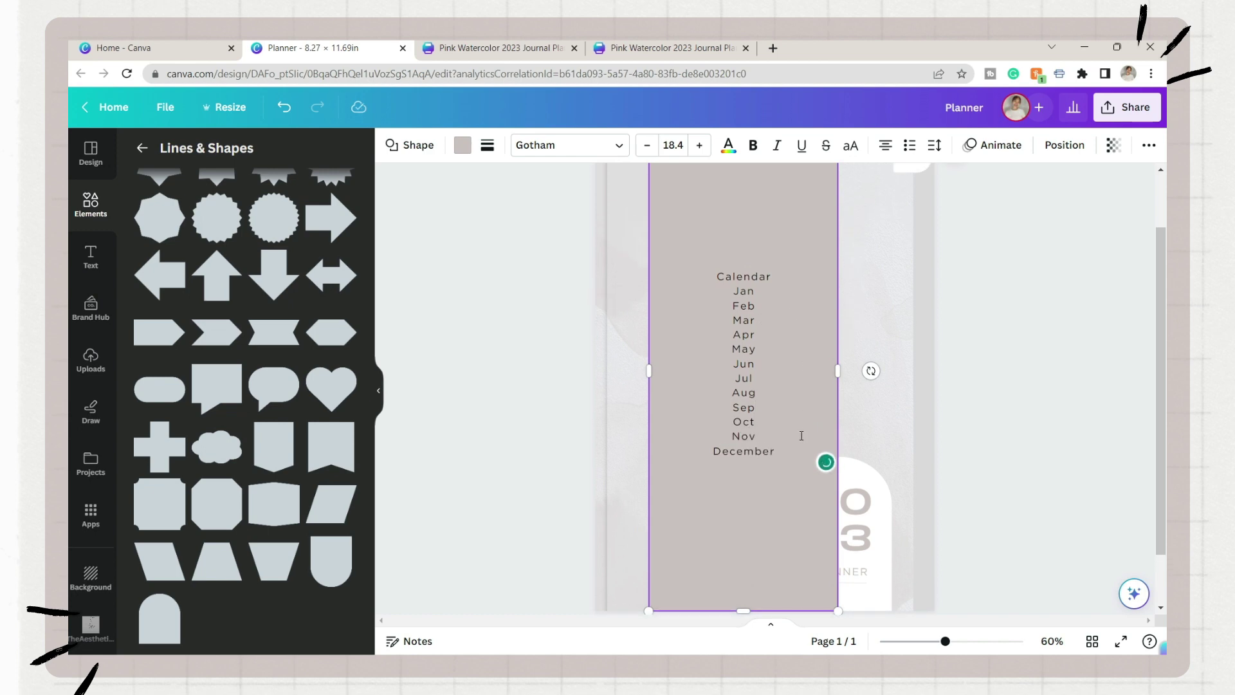
pyautogui.write(' December')
pyautogui.press('Return')
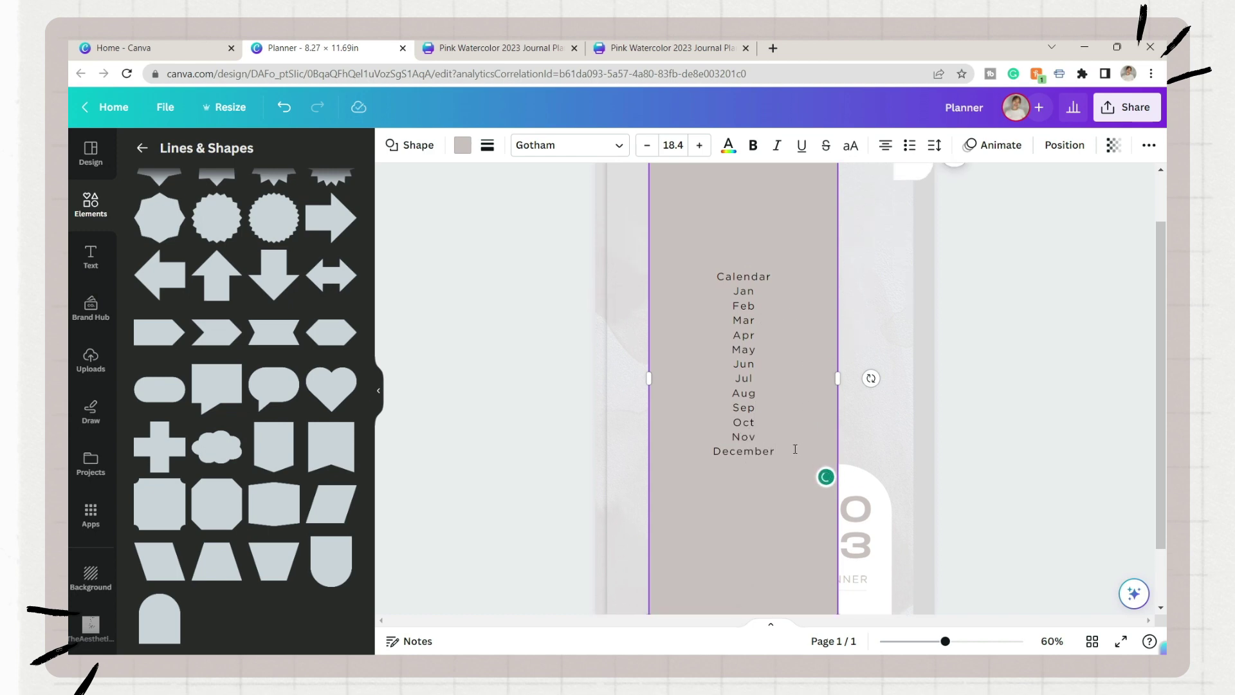
# Add Menu to the end of the list and write 11.7/14 below it
pyautogui.write('Menu')
pyautogui.press('Return')
pyautogui.press('Return')
pyautogui.press('Return')
pyautogui.write('11.7')
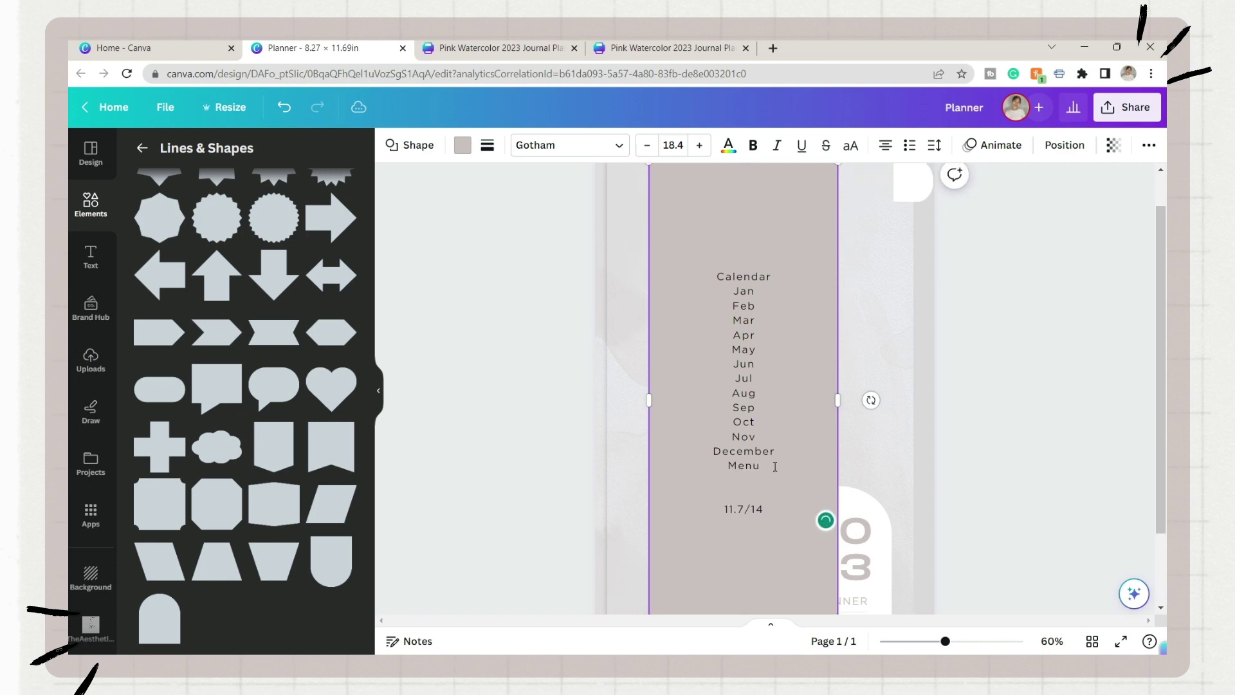
pyautogui.write('/14')
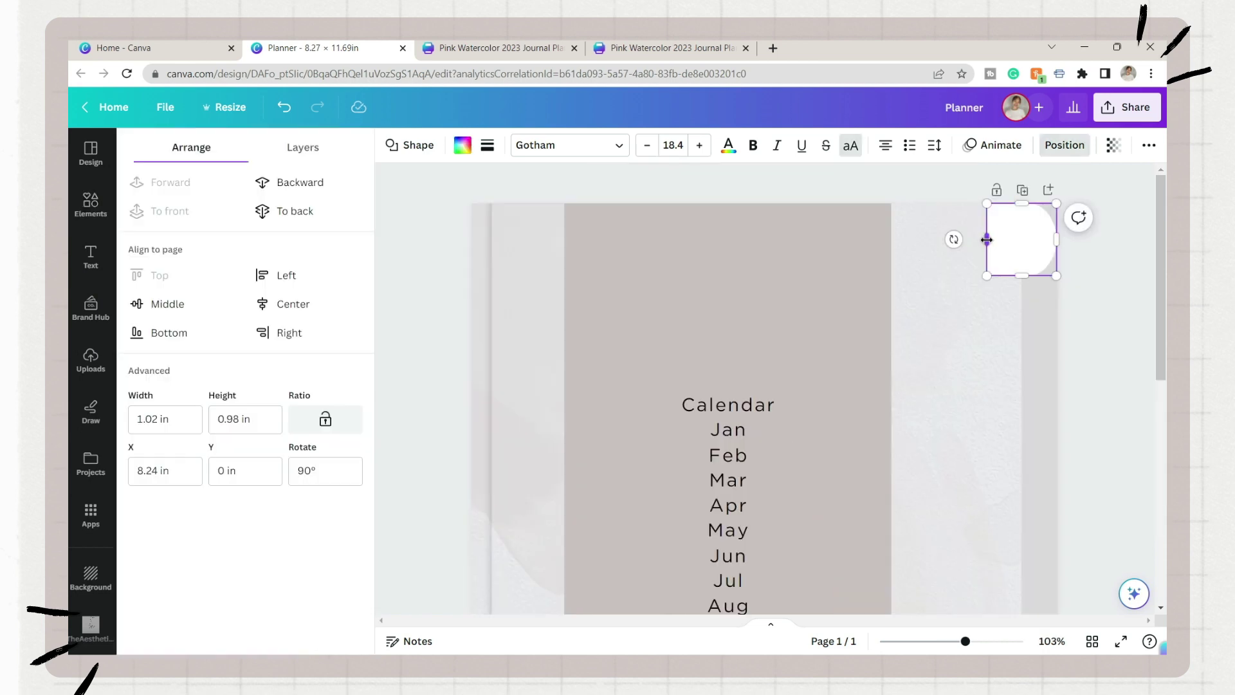
# Narrow the white rounded tab to 0.46 in to fit the side strip and set its width to 0.838 in
pyautogui.moveTo(984, 238); pyautogui.dragTo(1021, 240)
pyautogui.click(1115, 270)
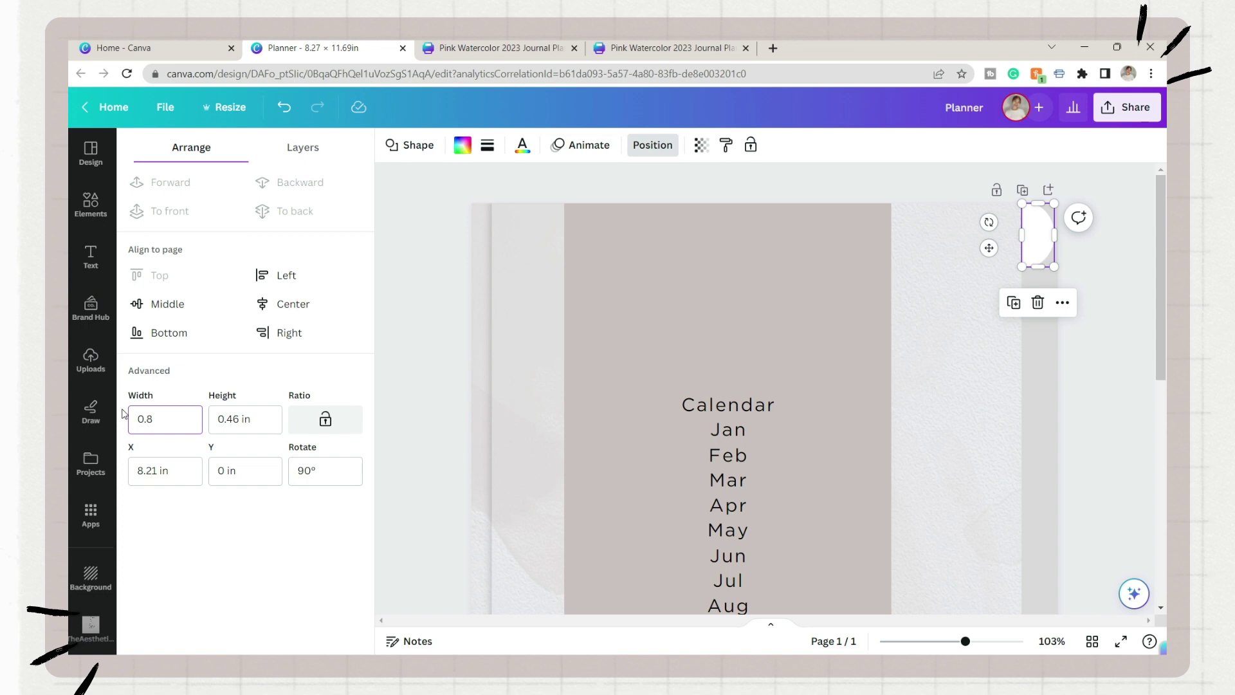
pyautogui.write('0.838')
pyautogui.press('Return')
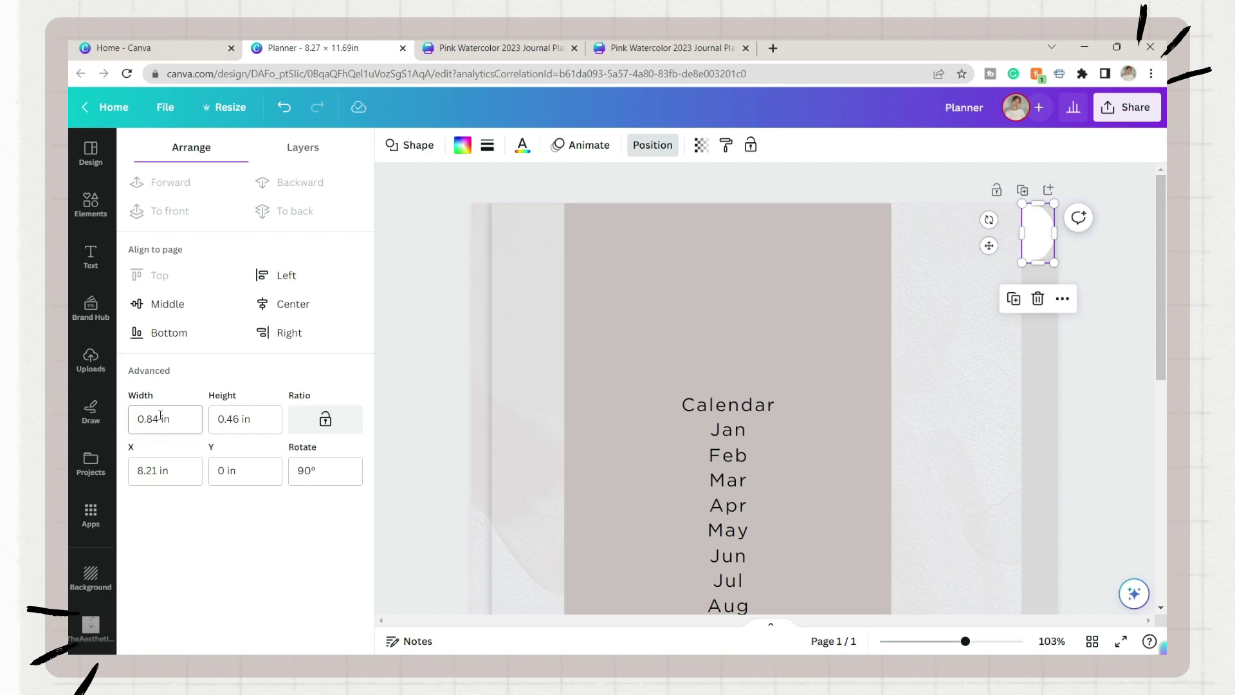
# Place a copy of the white rounded tab directly below the first on the side strip
pyautogui.click(1111, 326)
pyautogui.click(1094, 276)
pyautogui.moveTo(1039, 262); pyautogui.dragTo(1034, 301)
pyautogui.click(1036, 234)
pyautogui.click(1037, 234)
# Lower the opacity of the two white rounded tabs
pyautogui.click(700, 147)
pyautogui.click(1125, 339)
pyautogui.moveTo(698, 200); pyautogui.dragTo(637, 201)
pyautogui.click(1037, 294)
pyautogui.click(653, 145)
pyautogui.click(701, 147)
pyautogui.click(1097, 379)
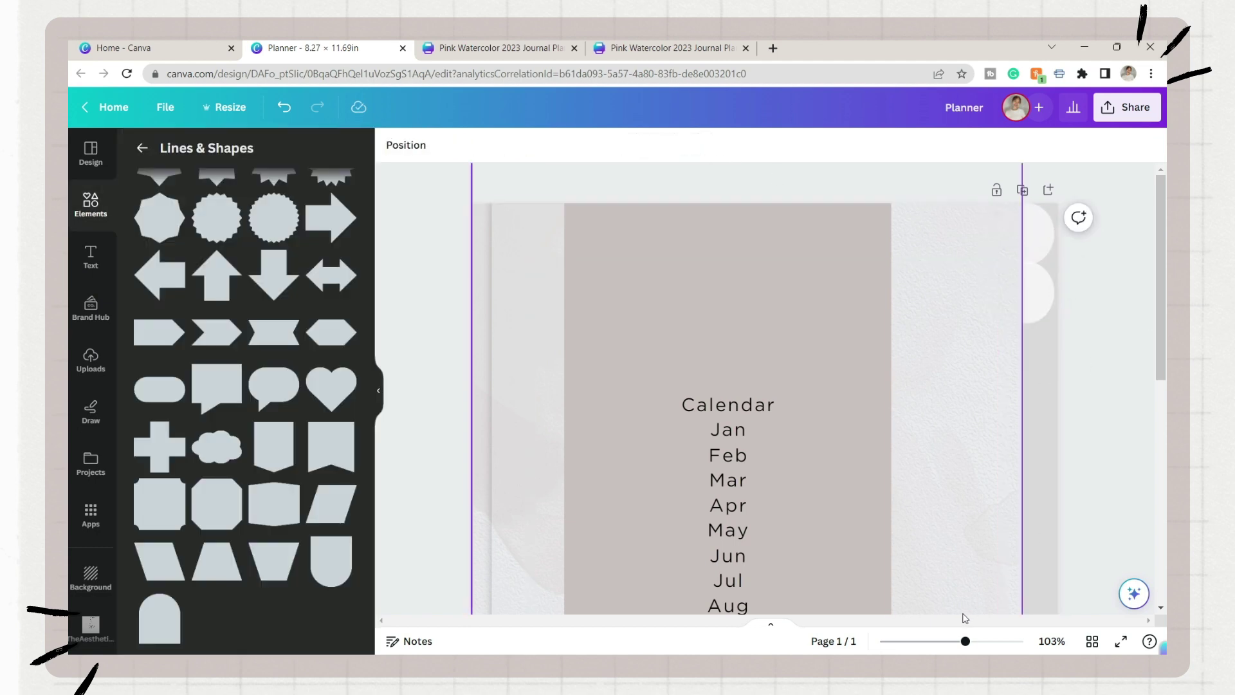
# Search the graphics for "frosted shape" and insert the upright frosted rectangle on the cover
pyautogui.moveTo(965, 642); pyautogui.dragTo(953, 622)
pyautogui.scroll(1, 1090, 335)
pyautogui.moveTo(1092, 326); pyautogui.dragTo(1091, 287)
pyautogui.click(1132, 362)
pyautogui.scroll(-1, 1131, 362)
pyautogui.click(1125, 341)
pyautogui.scroll(-5, 736, 468)
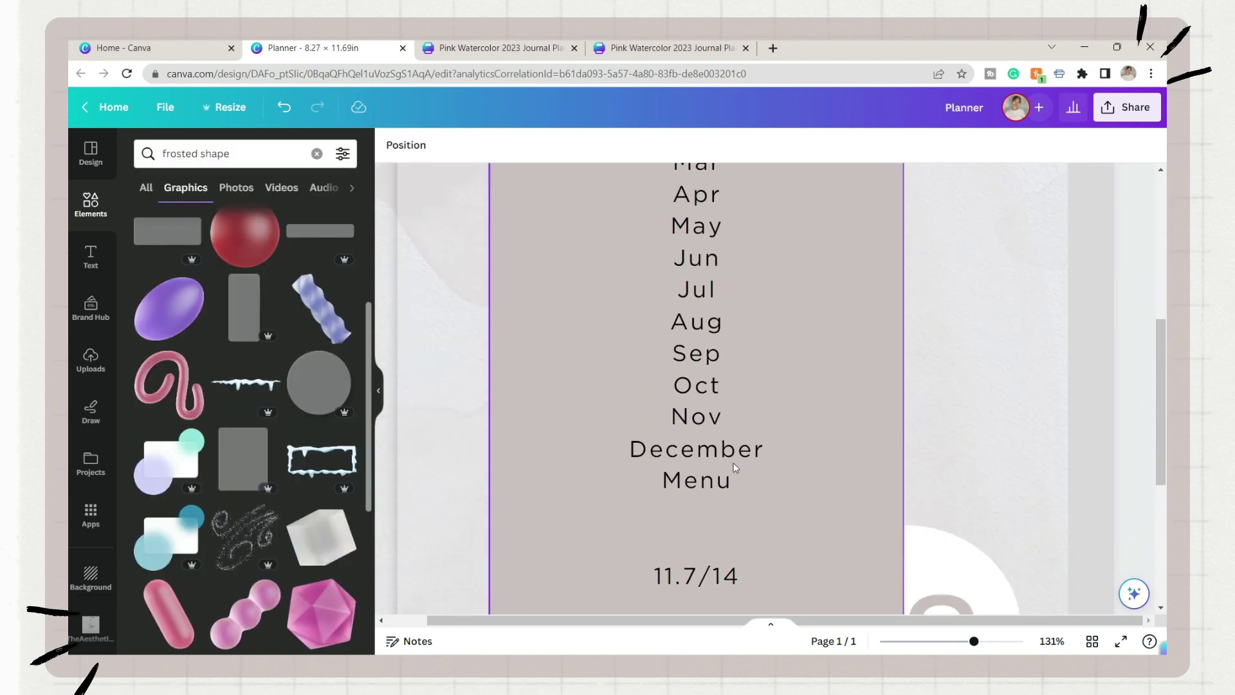
pyautogui.scroll(6, 735, 468)
pyautogui.click(265, 460)
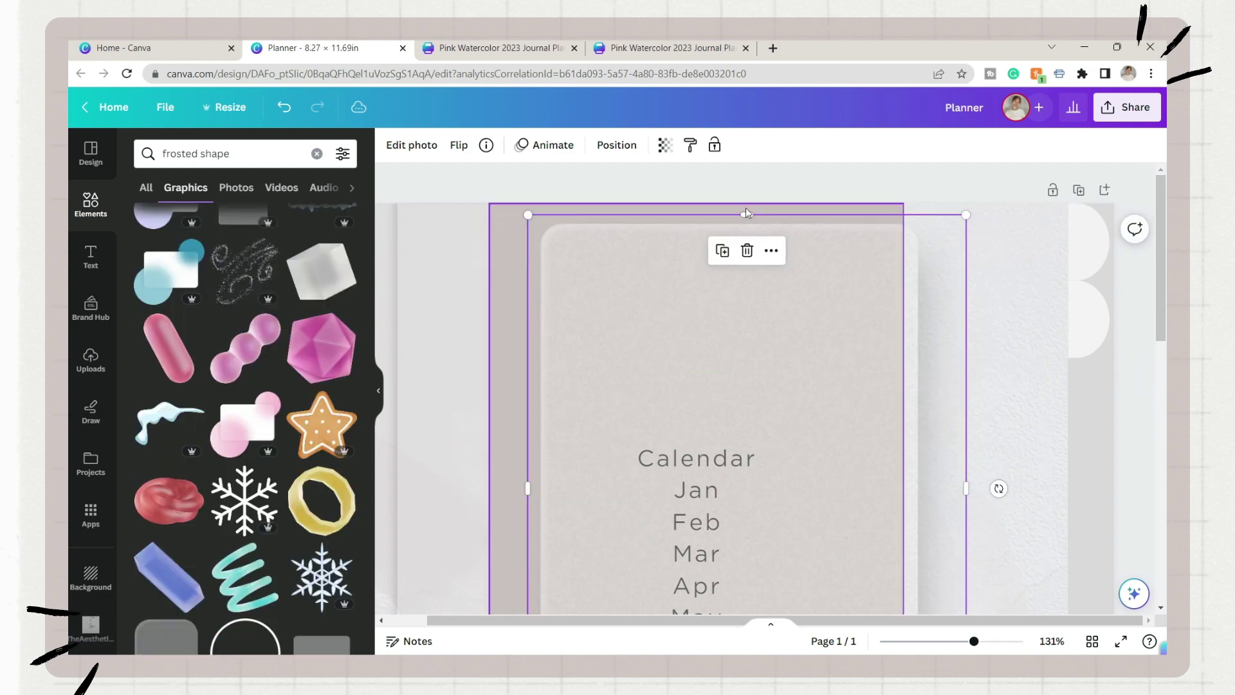
# Shrink the frosted rectangle to tab size and place it at the top of the side strip
pyautogui.moveTo(746, 206)
pyautogui.mouseDown()
pyautogui.moveTo(744, 253)
pyautogui.moveTo(744, 217)
pyautogui.mouseUp()
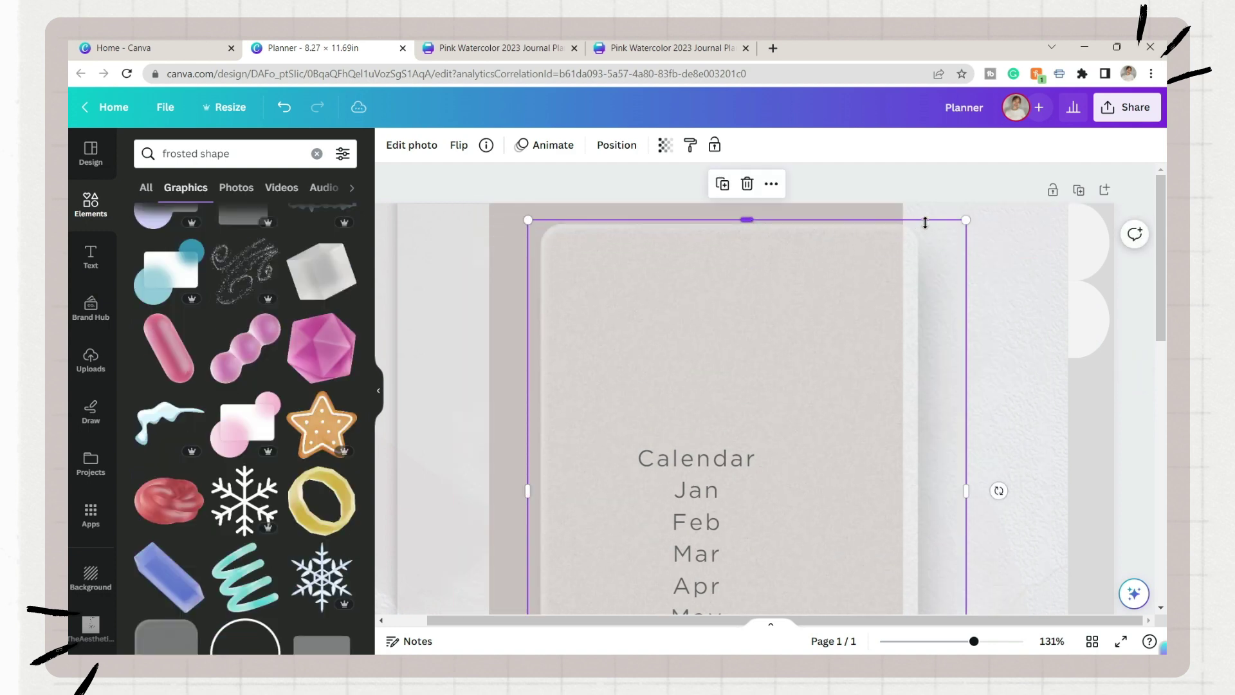
pyautogui.moveTo(930, 235); pyautogui.dragTo(614, 393)
pyautogui.moveTo(611, 593); pyautogui.dragTo(785, 274)
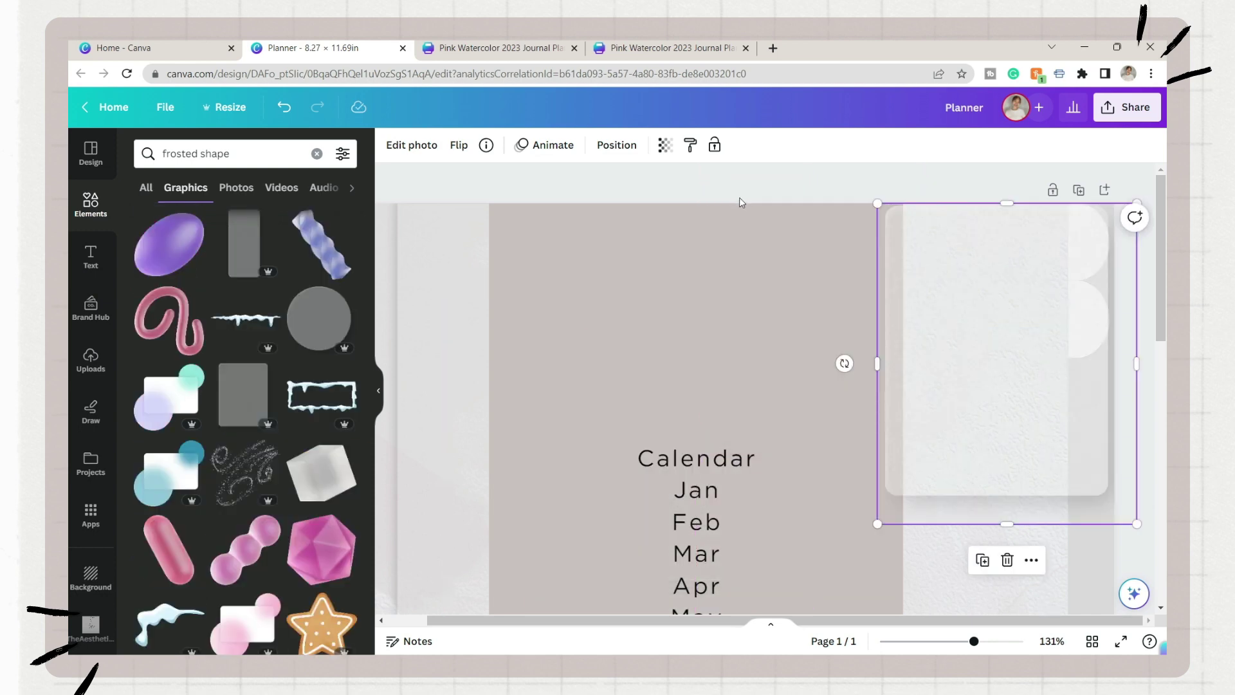
pyautogui.moveTo(877, 524); pyautogui.dragTo(1085, 264)
# Delete the two white rounded tabs and move the frosted rectangle against the cover's right edge
pyautogui.click(1141, 377)
pyautogui.click(1111, 259)
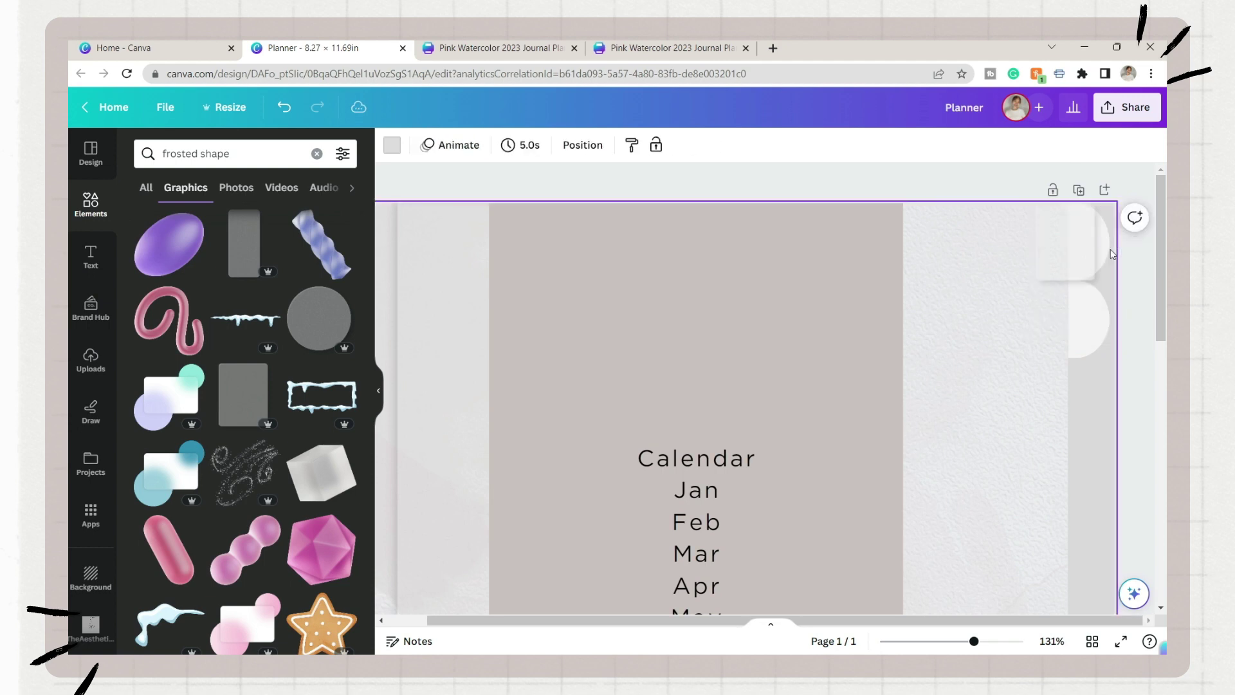
pyautogui.click(1127, 259)
pyautogui.click(1101, 252)
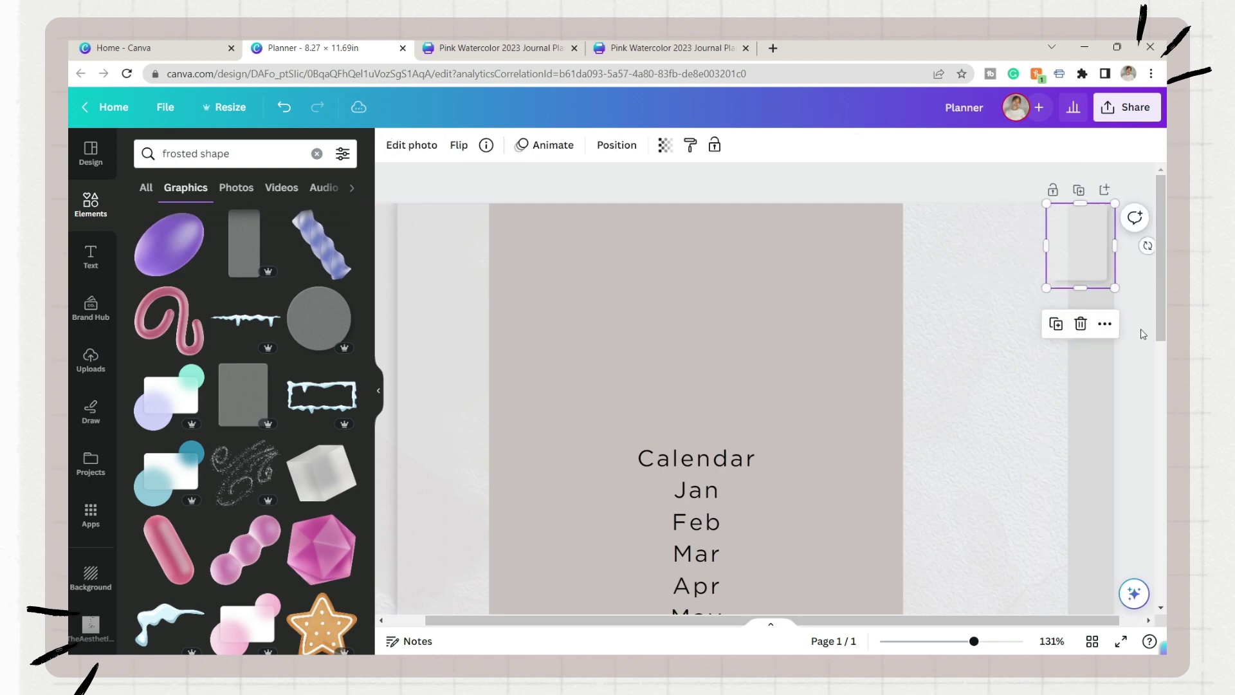
# Set the frosted tab's transparency to 84 and trim its inner side to the width of the side strip
pyautogui.click(665, 145)
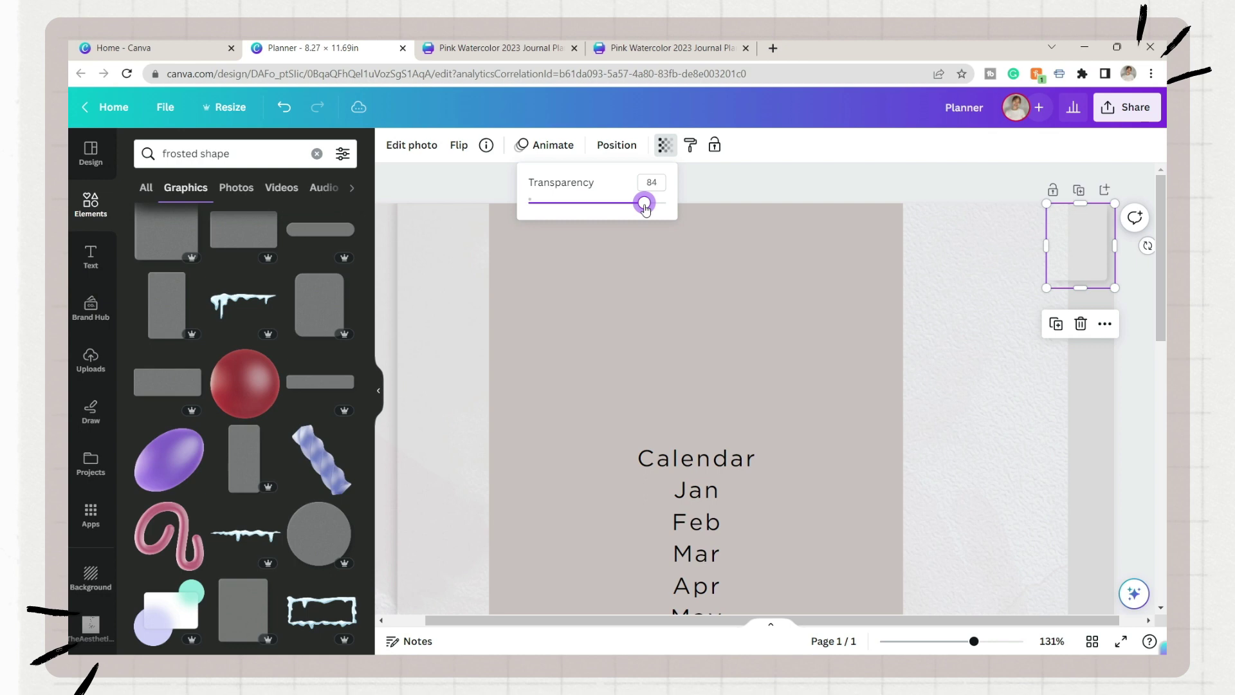
pyautogui.click(1139, 341)
pyautogui.click(1054, 236)
pyautogui.moveTo(1047, 246); pyautogui.dragTo(1094, 384)
# Duplicate the frosted tab repeatedly, stacking the copies down the side strip to the bottom of the cover
pyautogui.click(1138, 350)
pyautogui.click(1051, 285)
pyautogui.scroll(3, 1113, 407)
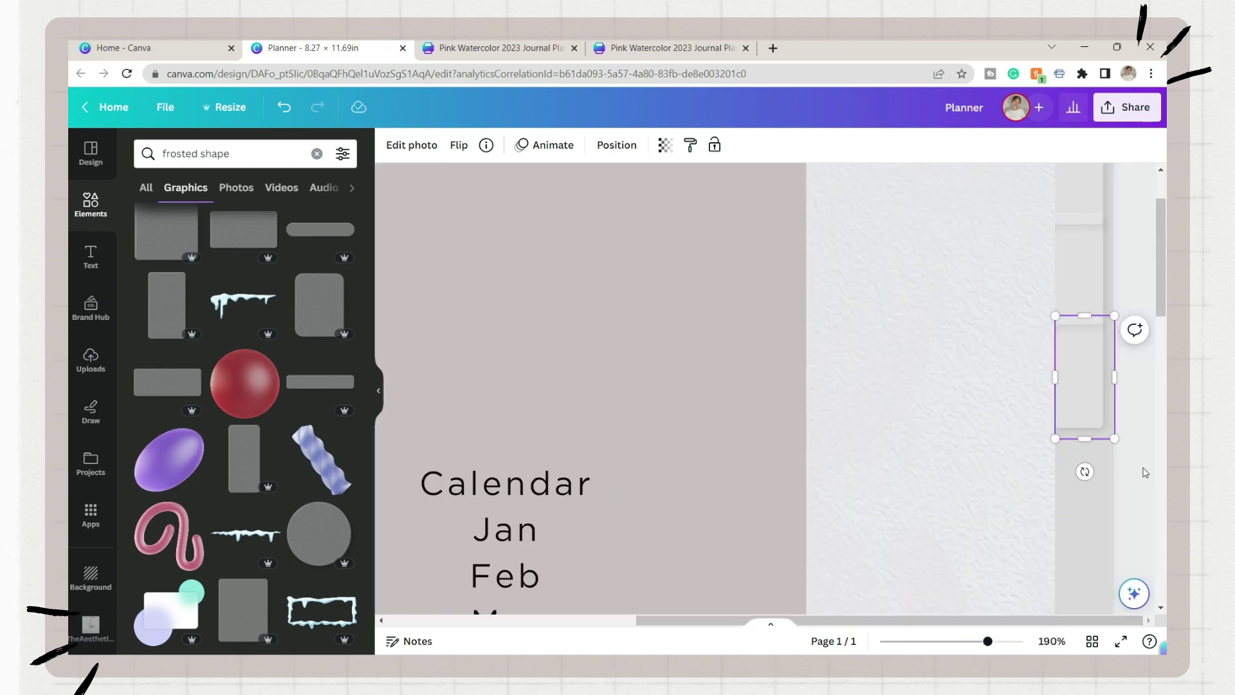
pyautogui.scroll(-6, 1006, 414)
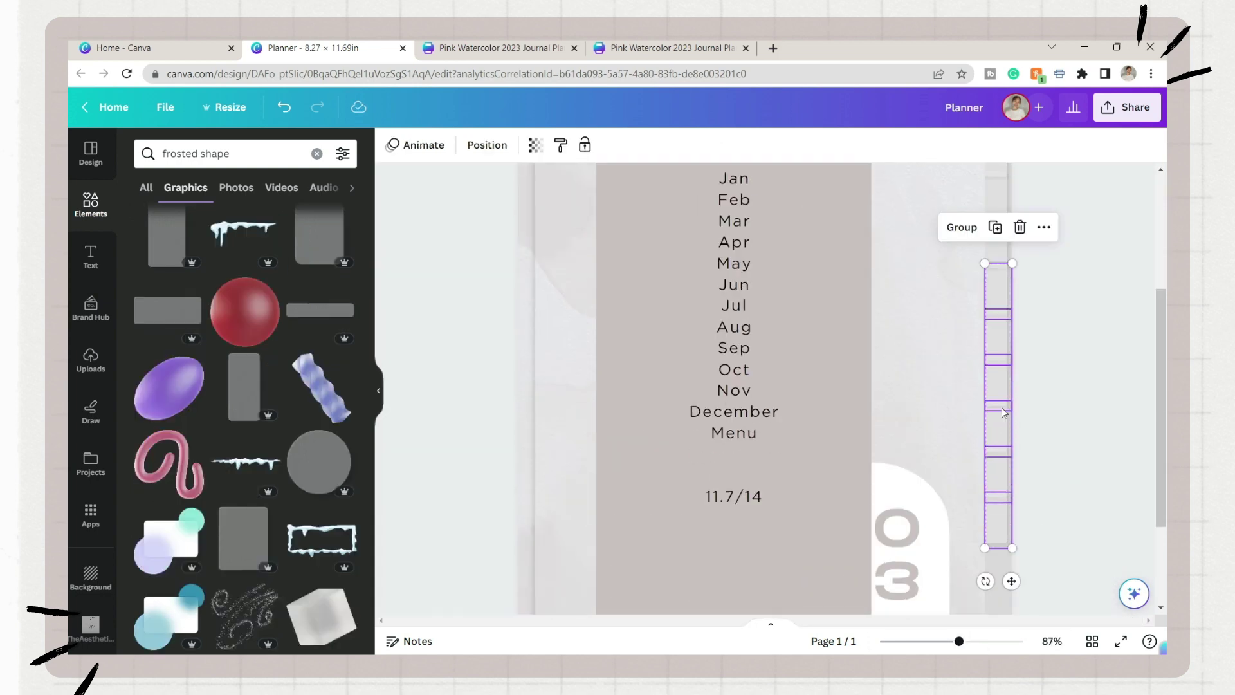
pyautogui.click(1008, 430)
pyautogui.moveTo(1007, 431); pyautogui.dragTo(999, 428)
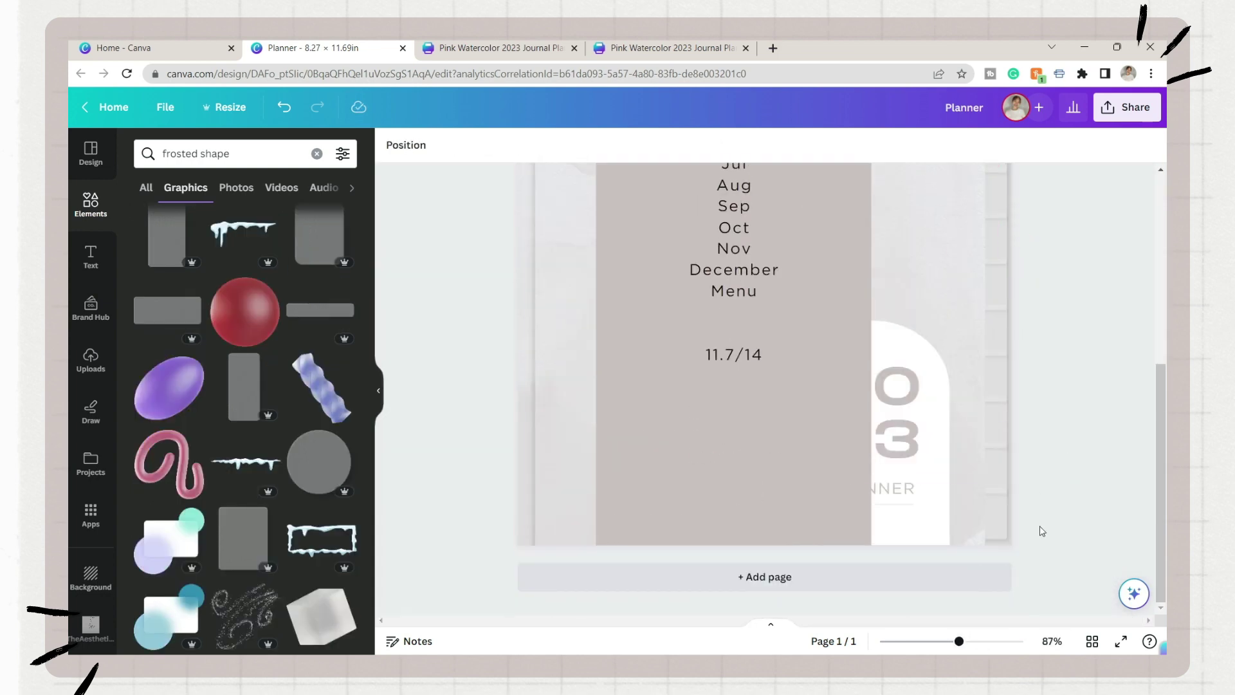
pyautogui.scroll(6, 1042, 531)
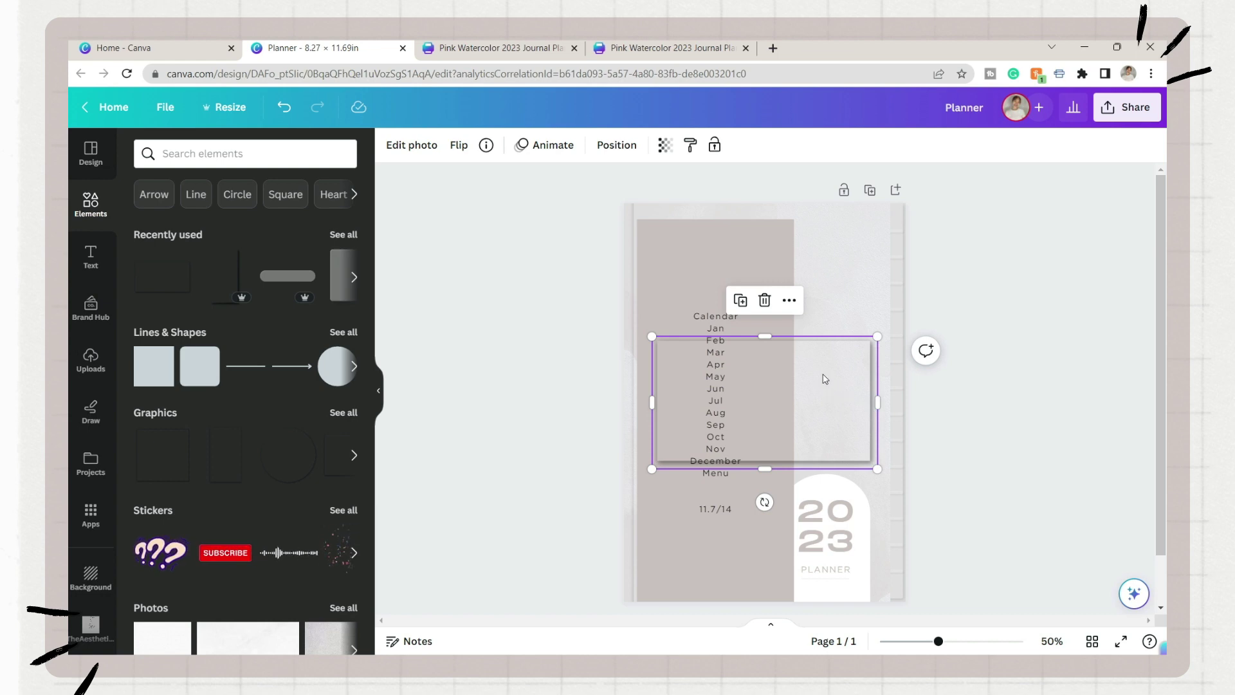
# Flatten the rectangular shadow graphic into a thin strip and rotate it upright beside the frosted tabs
pyautogui.moveTo(826, 378); pyautogui.dragTo(824, 350)
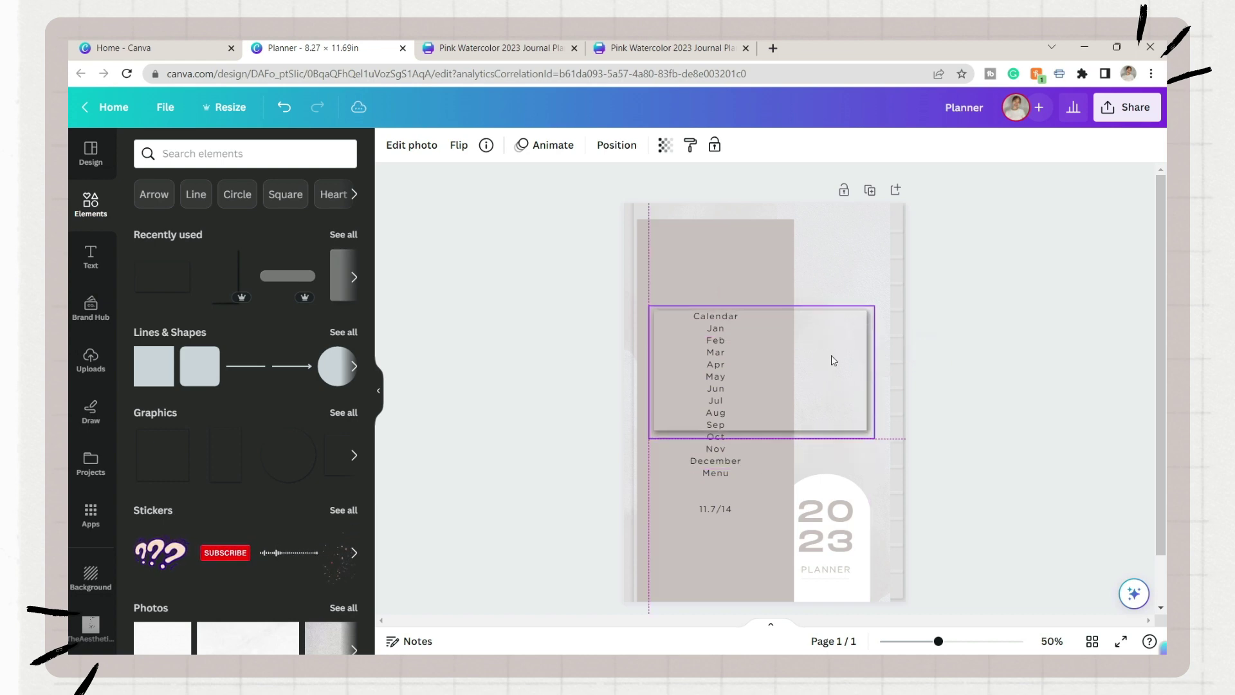
pyautogui.moveTo(768, 444); pyautogui.dragTo(779, 324)
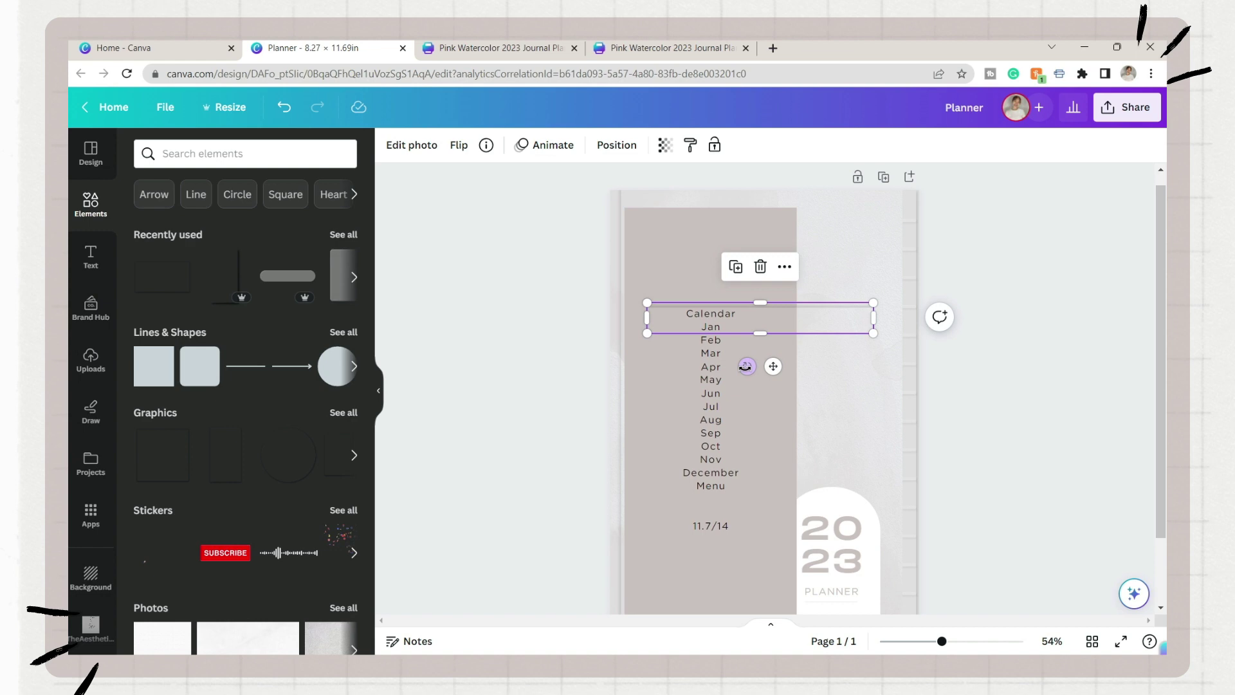
pyautogui.moveTo(748, 366); pyautogui.dragTo(809, 330)
pyautogui.moveTo(768, 344); pyautogui.dragTo(925, 348)
pyautogui.moveTo(759, 412); pyautogui.dragTo(708, 411)
# Fine-tune the position of the upright shadow strip along the frosted side tabs
pyautogui.moveTo(941, 641); pyautogui.dragTo(963, 642)
pyautogui.click(1023, 290)
pyautogui.scroll(-2, 1032, 278)
pyautogui.click(985, 358)
pyautogui.moveTo(1010, 350)
pyautogui.mouseDown()
pyautogui.moveTo(992, 345)
pyautogui.moveTo(1017, 344)
pyautogui.mouseUp()
pyautogui.click(1068, 244)
pyautogui.scroll(-2, 1053, 215)
pyautogui.scroll(6, 1052, 215)
pyautogui.moveTo(962, 641); pyautogui.dragTo(939, 641)
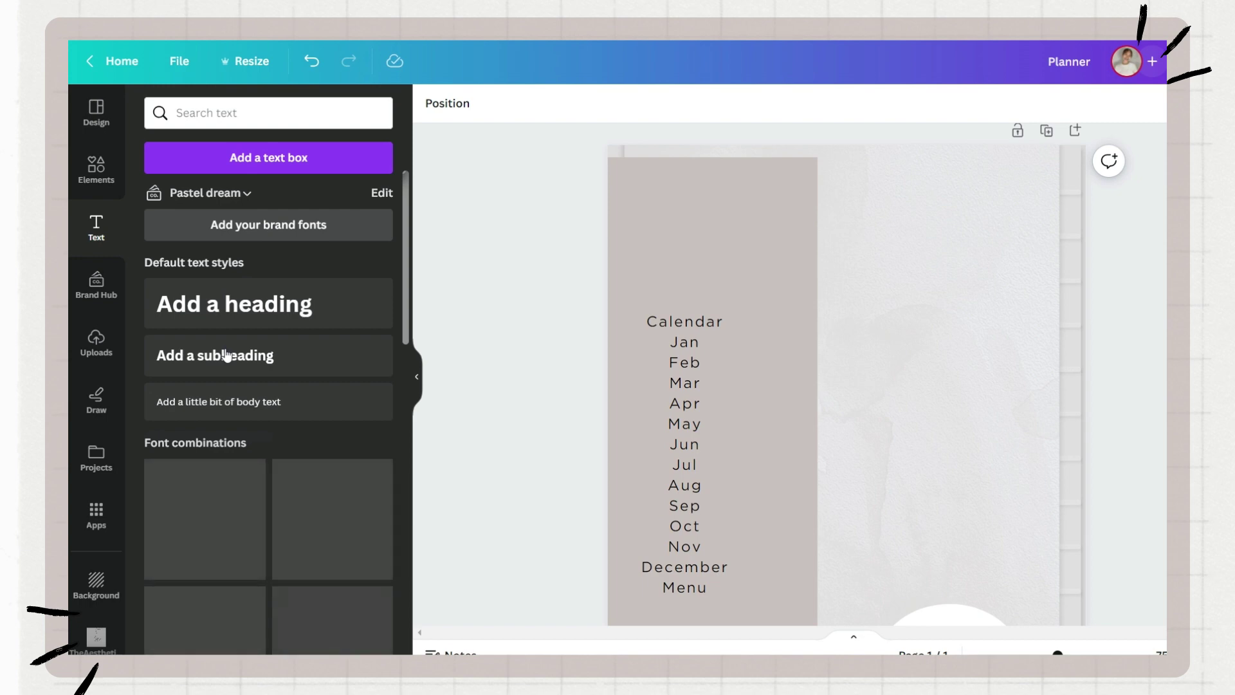
# Add a subheading reading "Jan" at size 9.6, turned vertically, near the cover's side tabs
pyautogui.click(227, 355)
pyautogui.moveTo(731, 400); pyautogui.dragTo(897, 329)
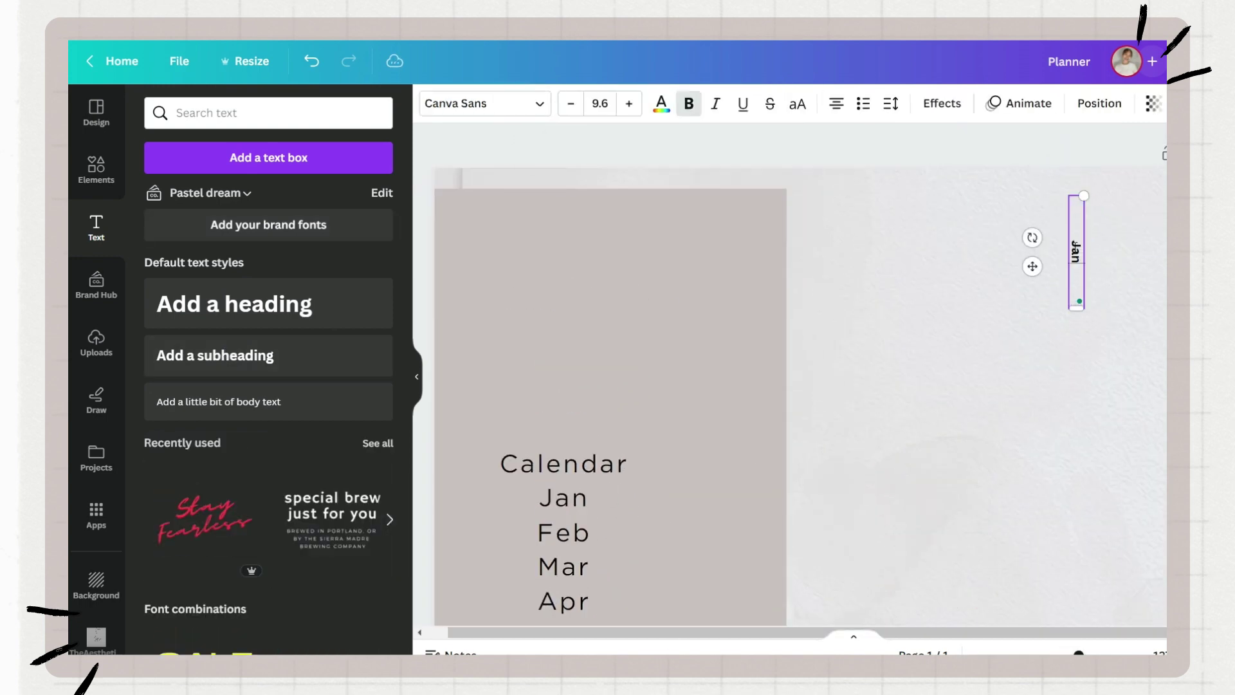
# Try the Pierson font on the vertical "Jan" label
pyautogui.click(485, 103)
pyautogui.scroll(-3, 253, 347)
pyautogui.click(254, 347)
pyautogui.click(191, 381)
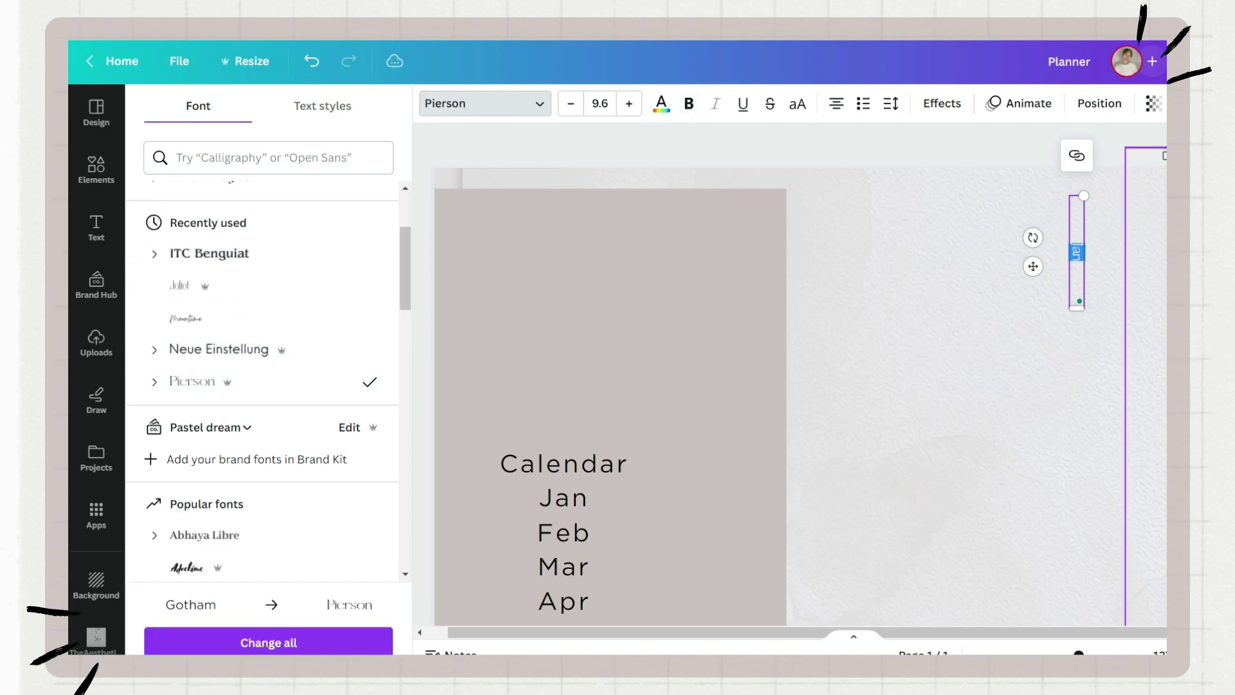
pyautogui.scroll(-5, 317, 446)
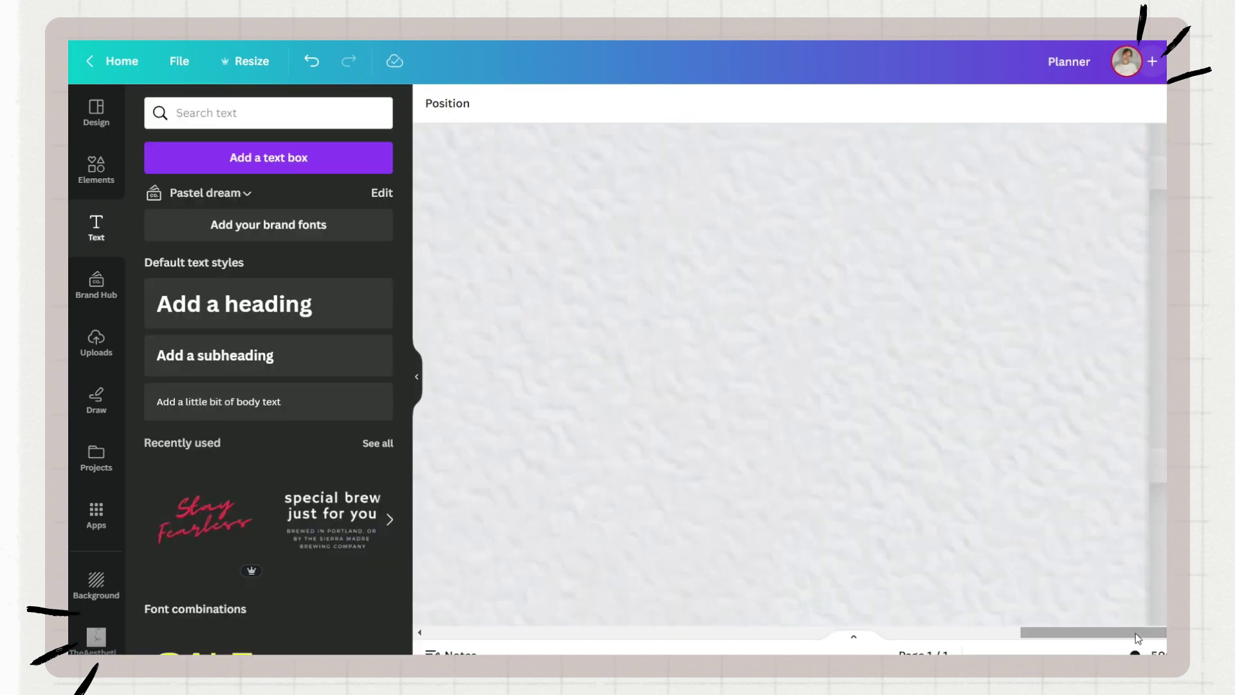
# Center the vertical JAN label on the second frosted side tab
pyautogui.moveTo(1139, 639); pyautogui.dragTo(1162, 637)
pyautogui.click(1143, 323)
pyautogui.moveTo(1142, 323); pyautogui.dragTo(1139, 322)
pyautogui.moveTo(1135, 654); pyautogui.dragTo(1063, 655)
# Copy the JAN label onto the tabs below and relabel the copies with the following months, FEB through DEC
pyautogui.scroll(-4, 789, 375)
pyautogui.doubleClick(660, 436)
pyautogui.doubleClick(1105, 373)
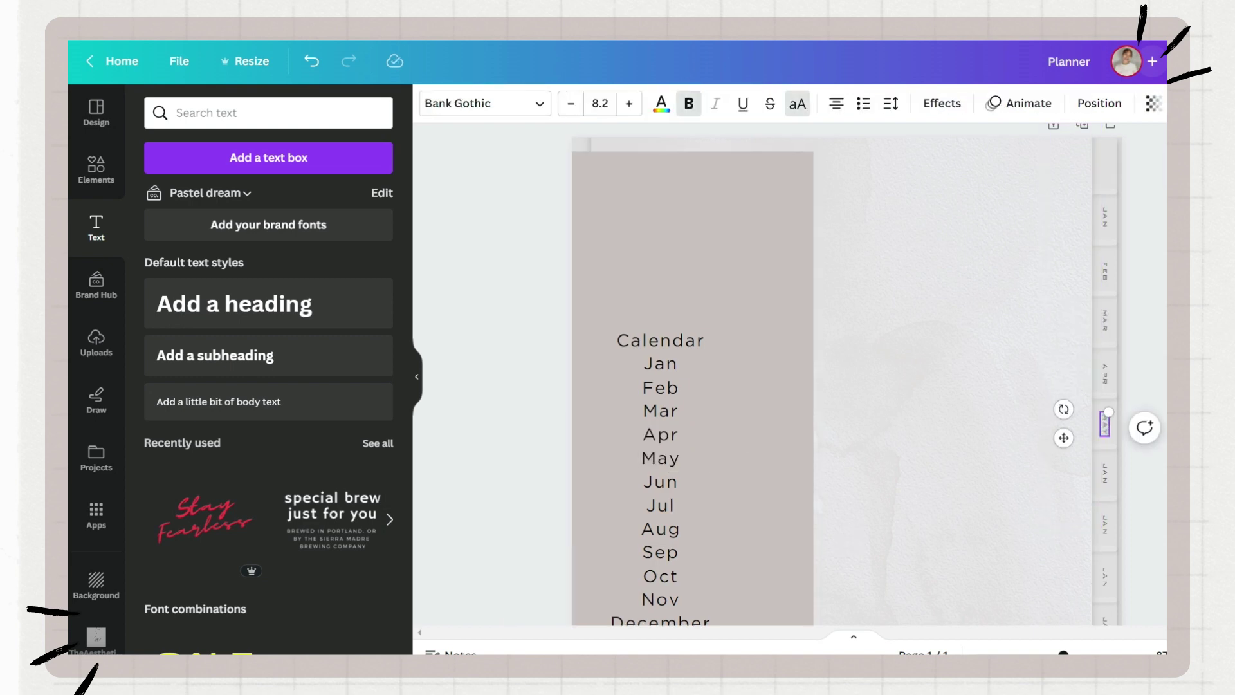
pyautogui.click(917, 343)
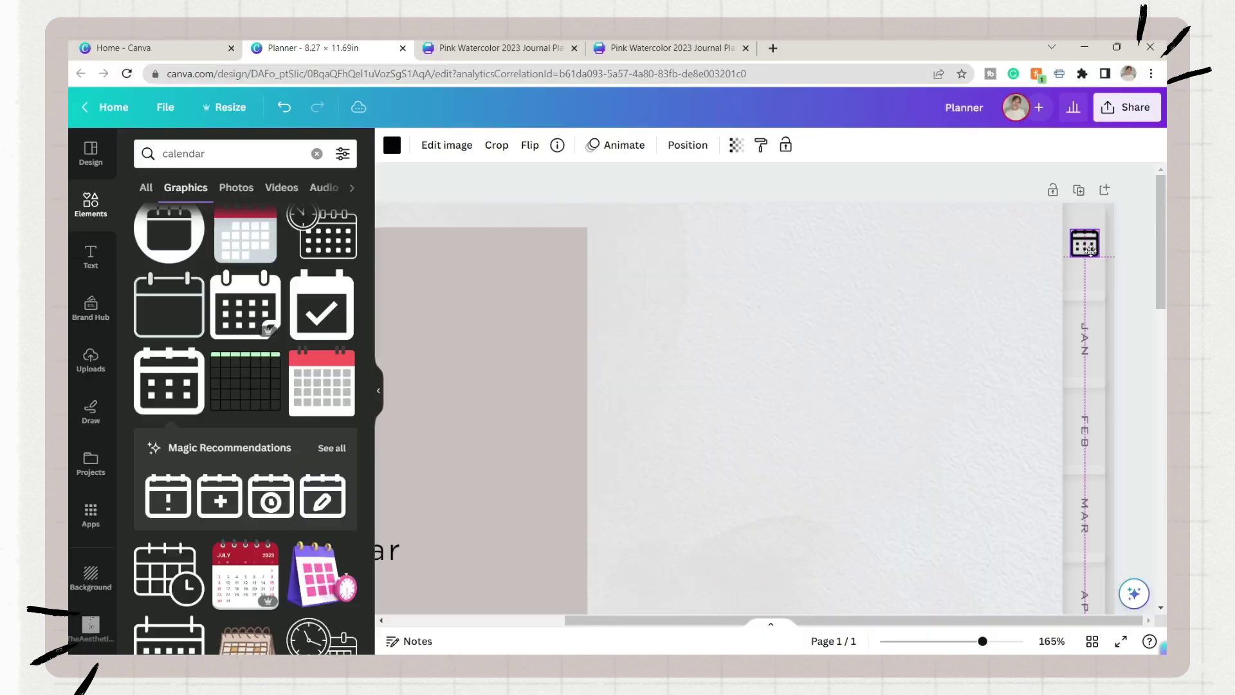
# Place a small black calendar icon from the "calendar" graphics on the blank tab above JAN
pyautogui.moveTo(1098, 264); pyautogui.dragTo(1100, 295)
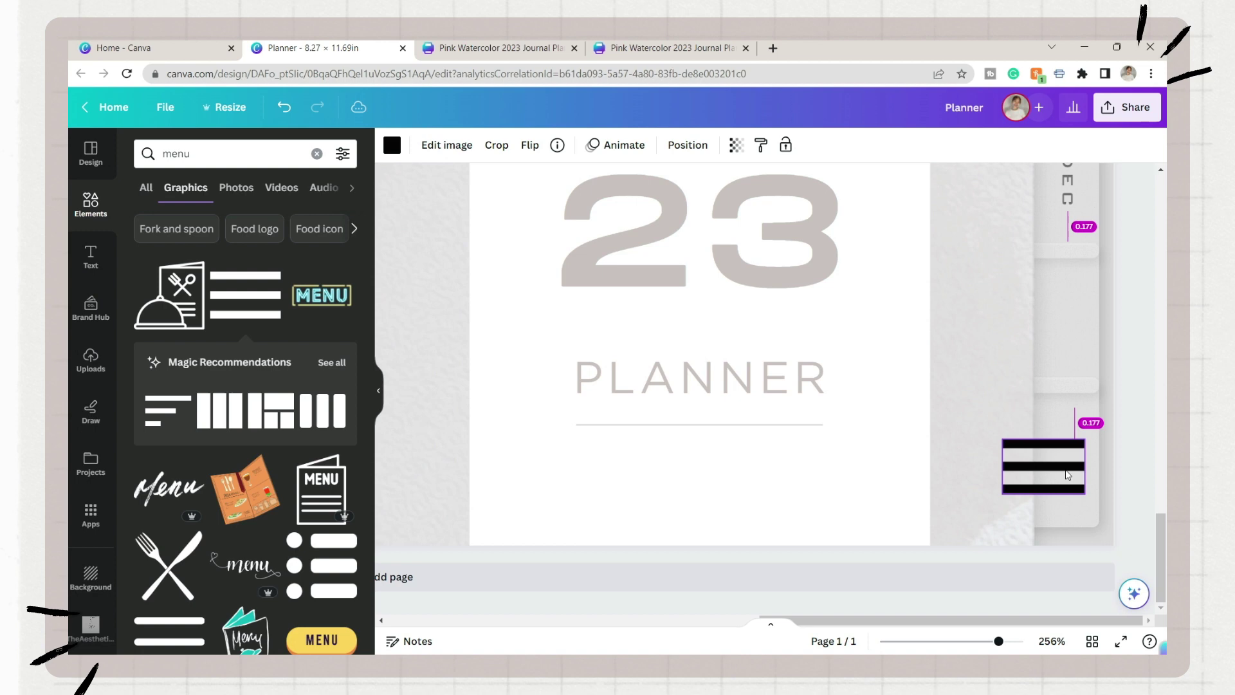
# Place a small three-line menu icon on the blank tab below DEC and colour it dark grey
pyautogui.moveTo(1067, 475); pyautogui.dragTo(1079, 357)
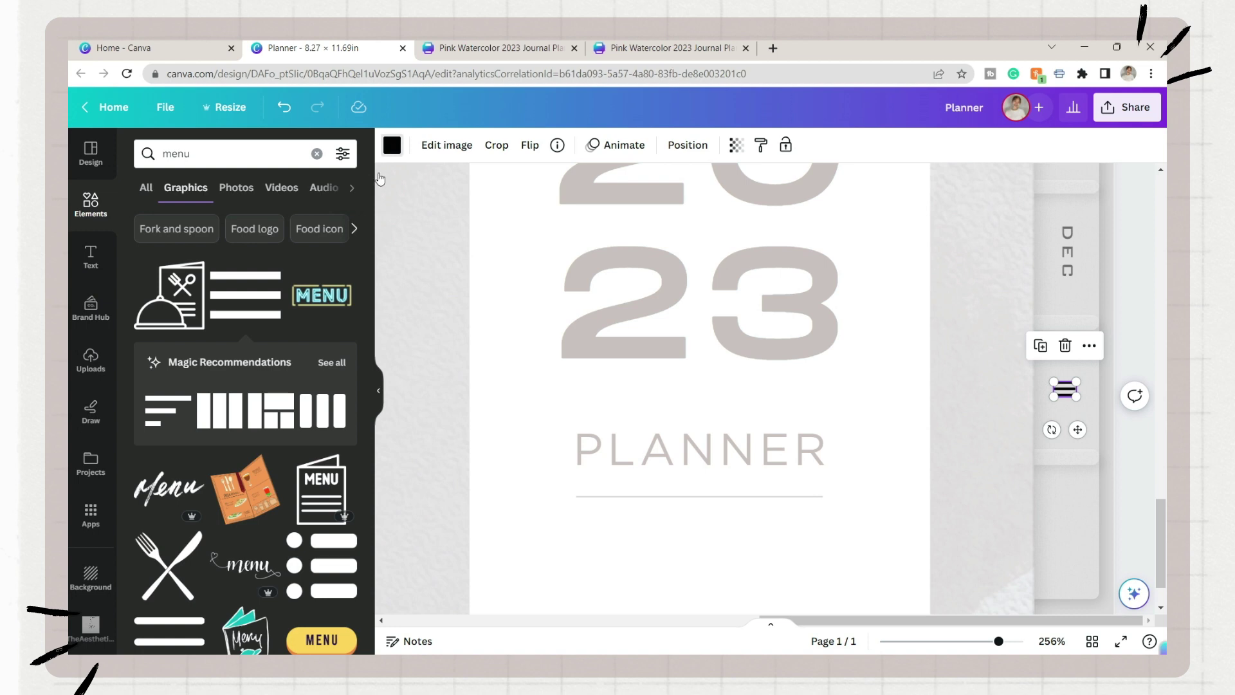
pyautogui.click(391, 145)
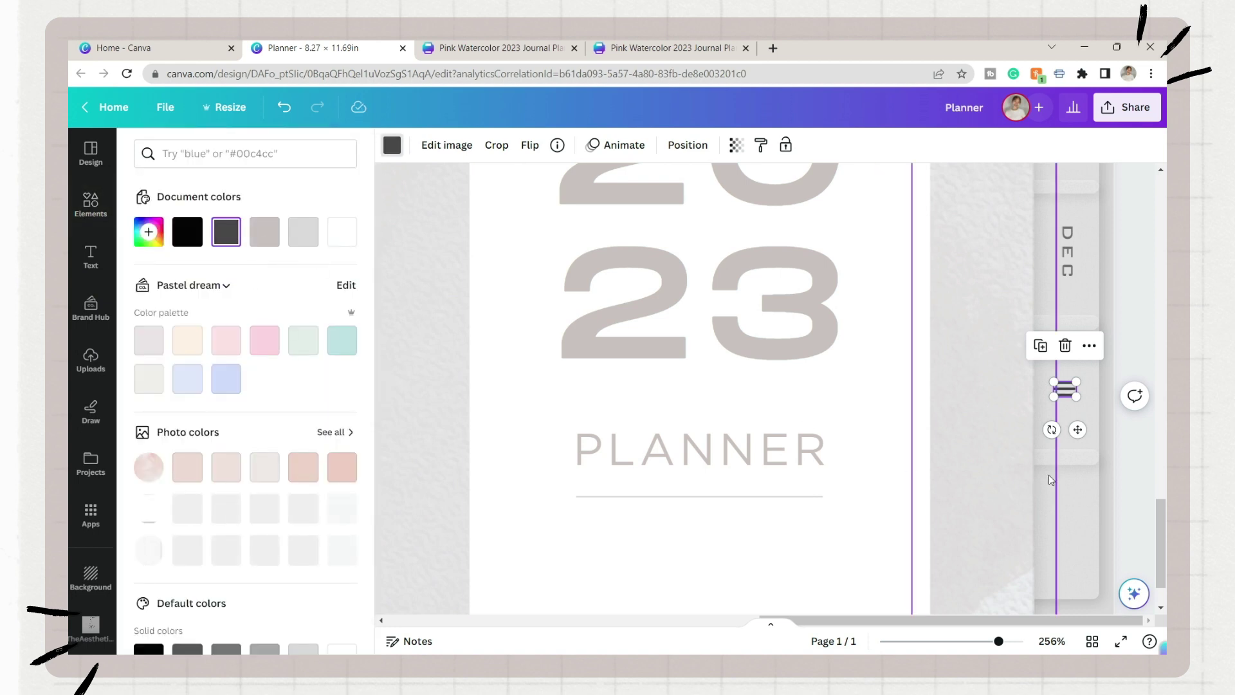
pyautogui.click(1102, 467)
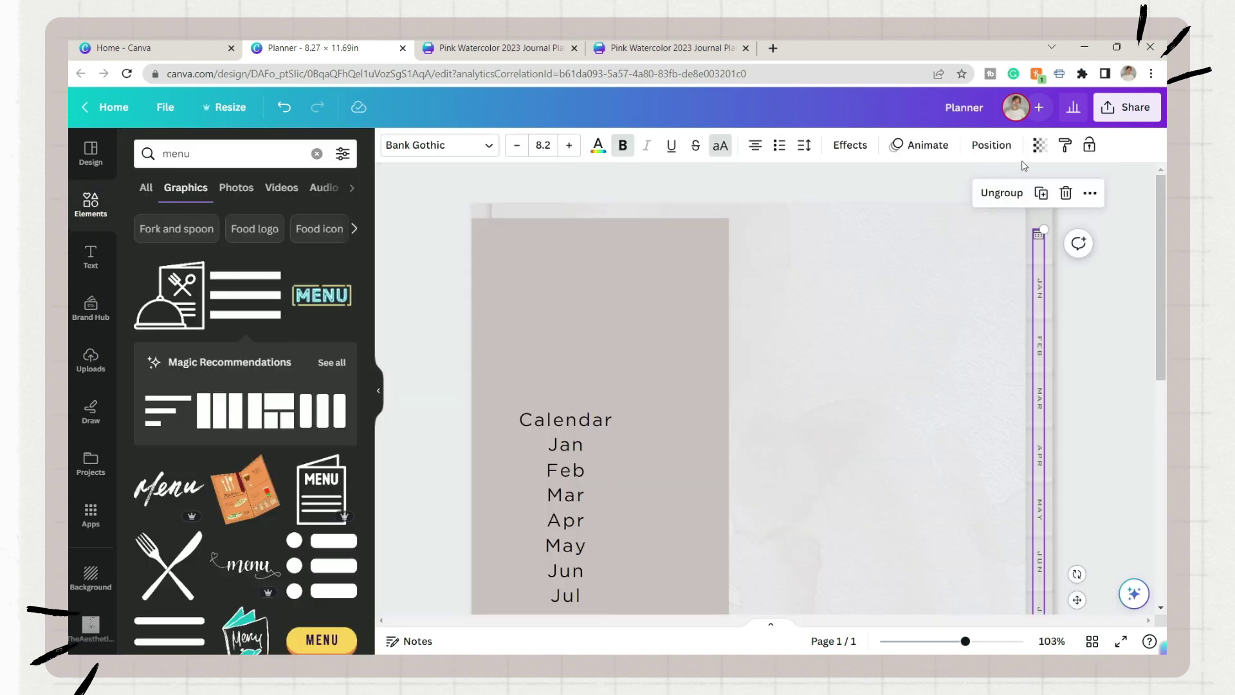
# Send the grouped tab icons and month labels to the back
pyautogui.click(1040, 146)
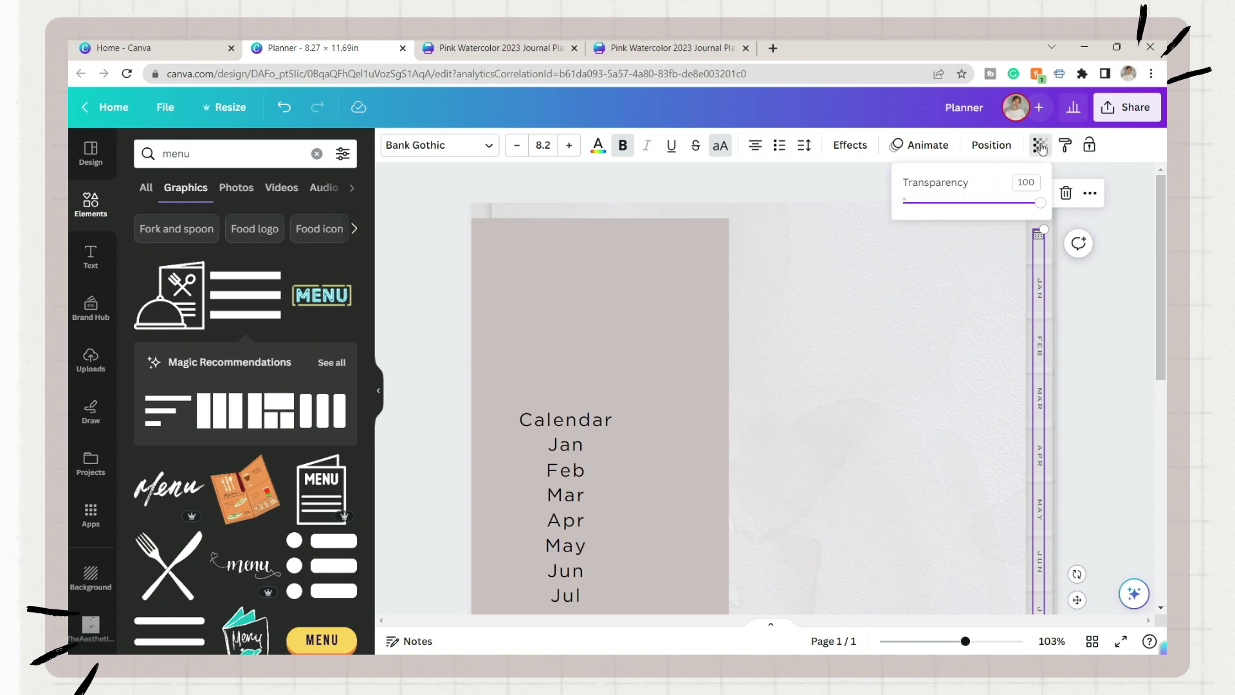
pyautogui.click(996, 145)
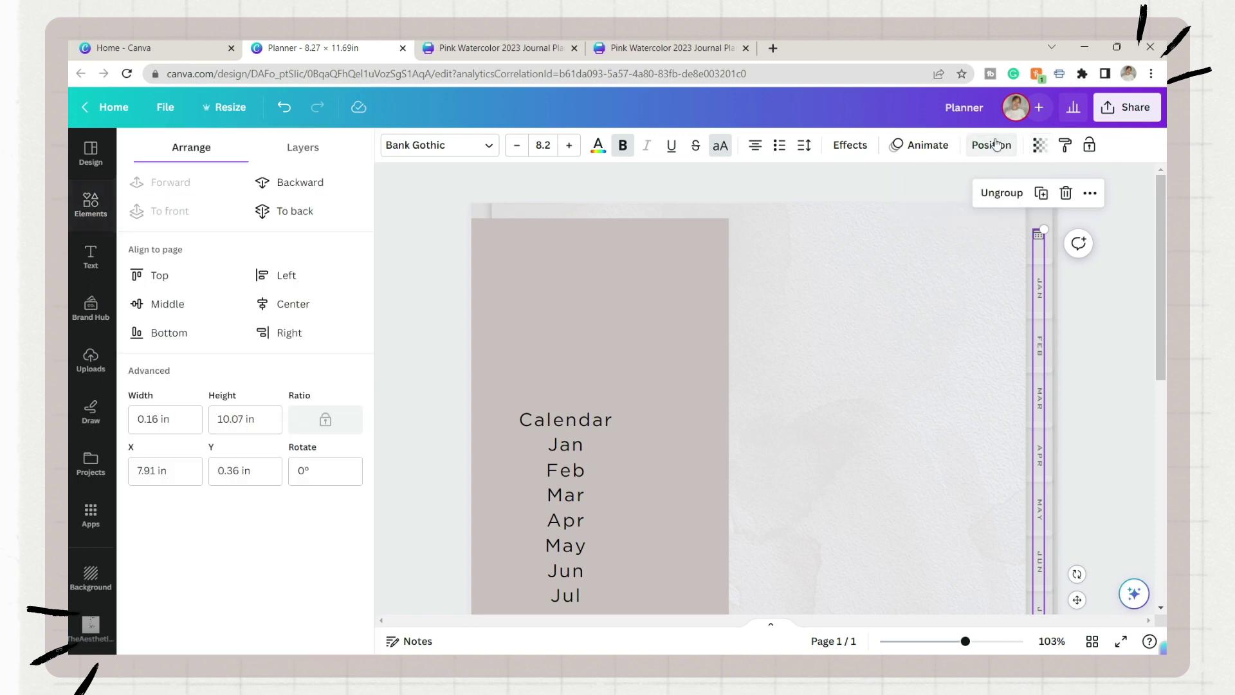
pyautogui.click(293, 216)
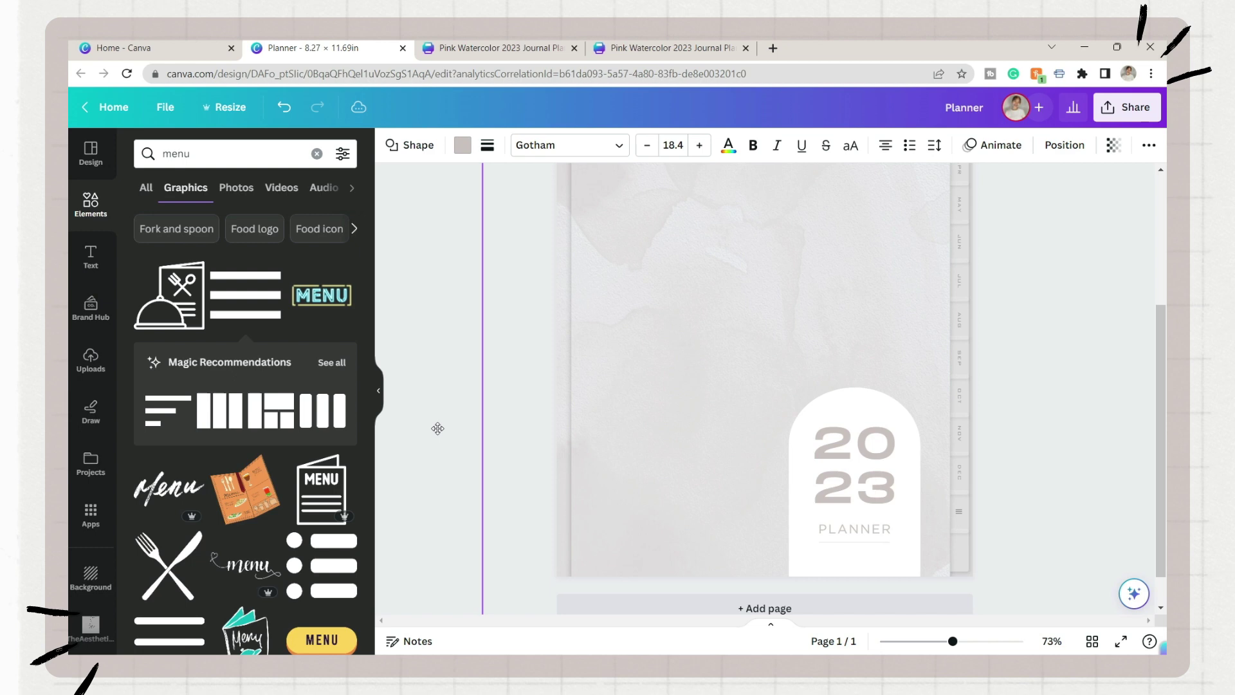
# Duplicate the finished cover page to start page 2
pyautogui.scroll(4, 1083, 443)
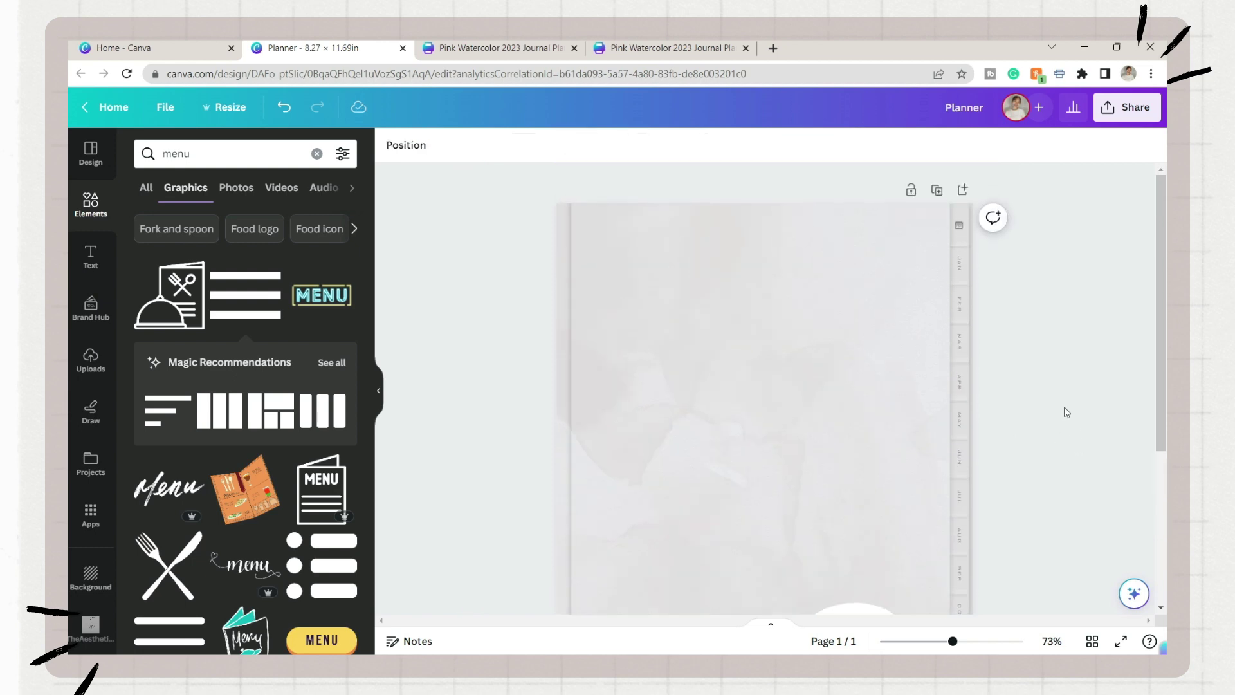
pyautogui.scroll(-2, 993, 497)
pyautogui.scroll(-3, 984, 418)
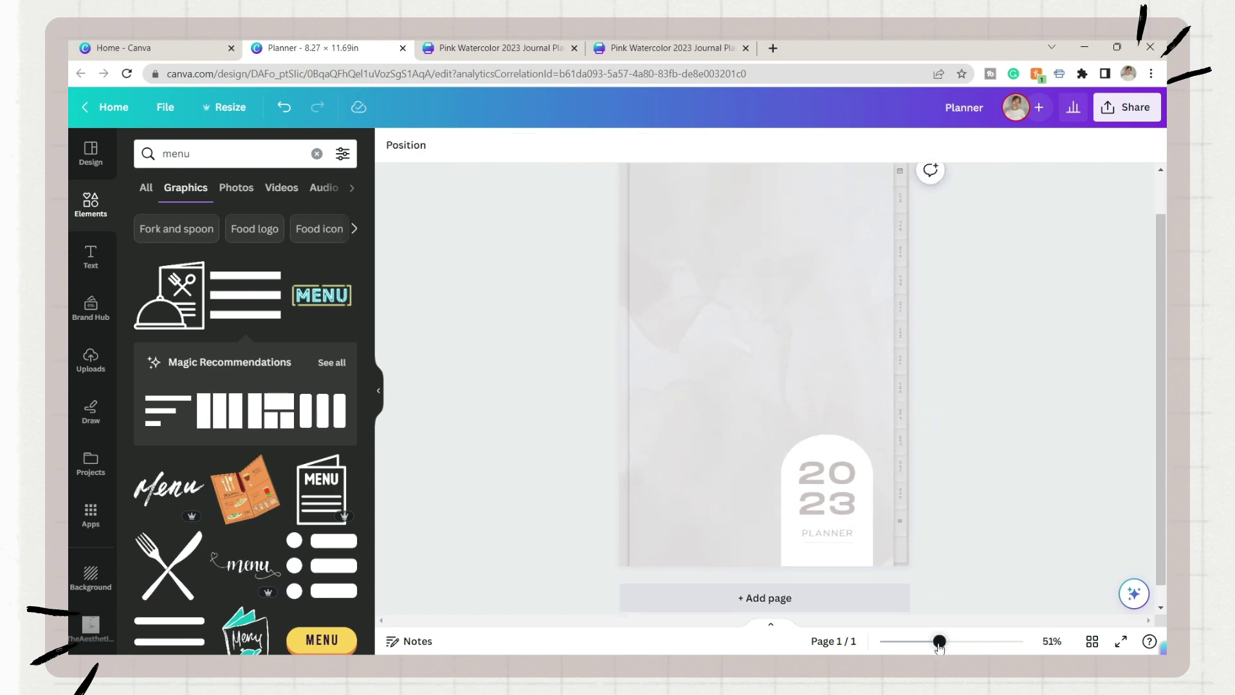
pyautogui.scroll(5, 831, 284)
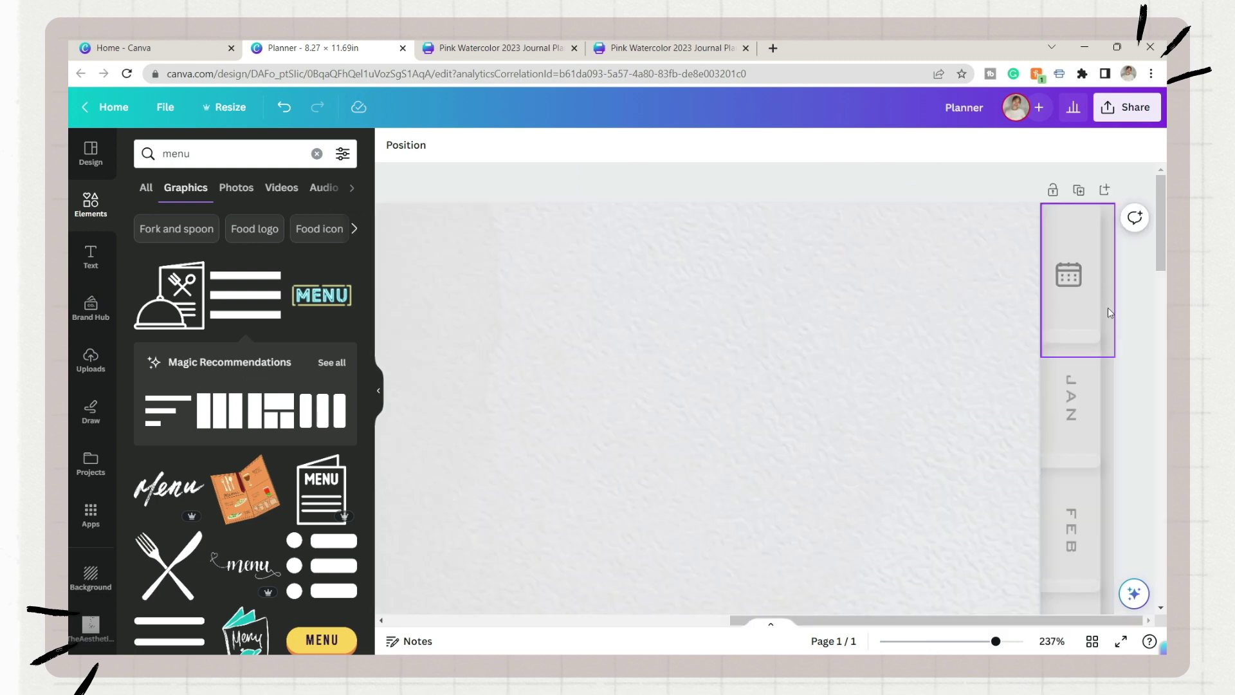
pyautogui.scroll(-3, 1159, 270)
pyautogui.moveTo(1160, 283); pyautogui.dragTo(1157, 557)
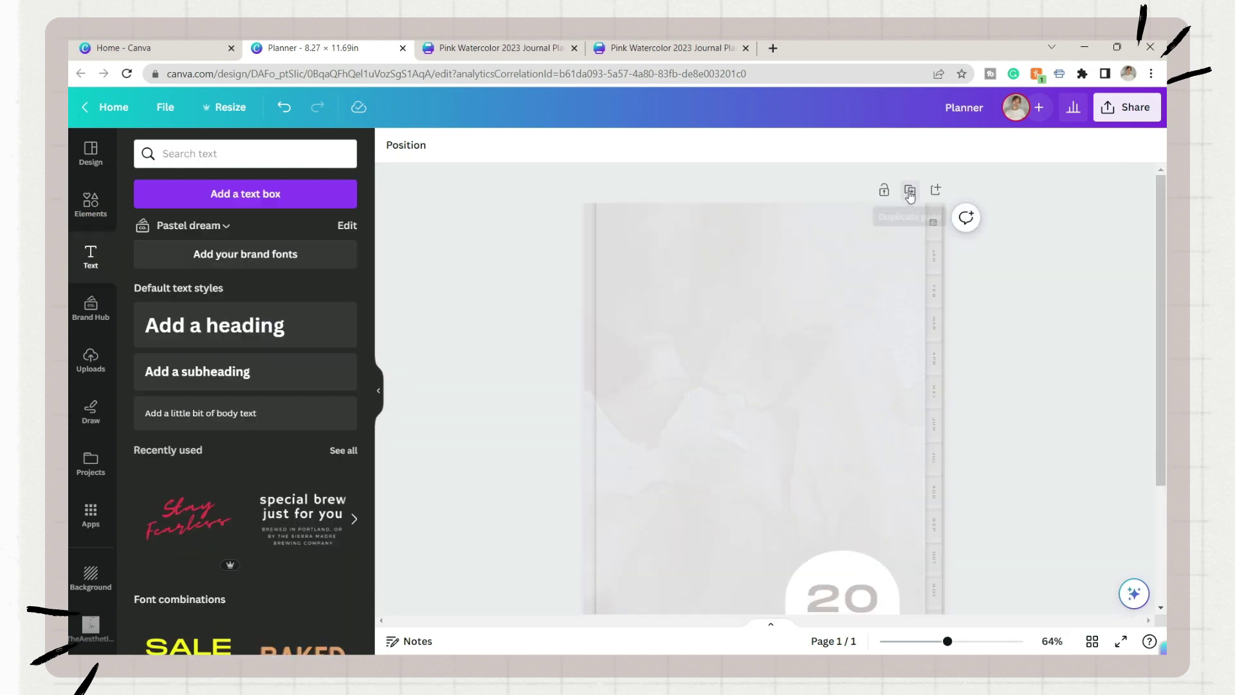
pyautogui.click(909, 193)
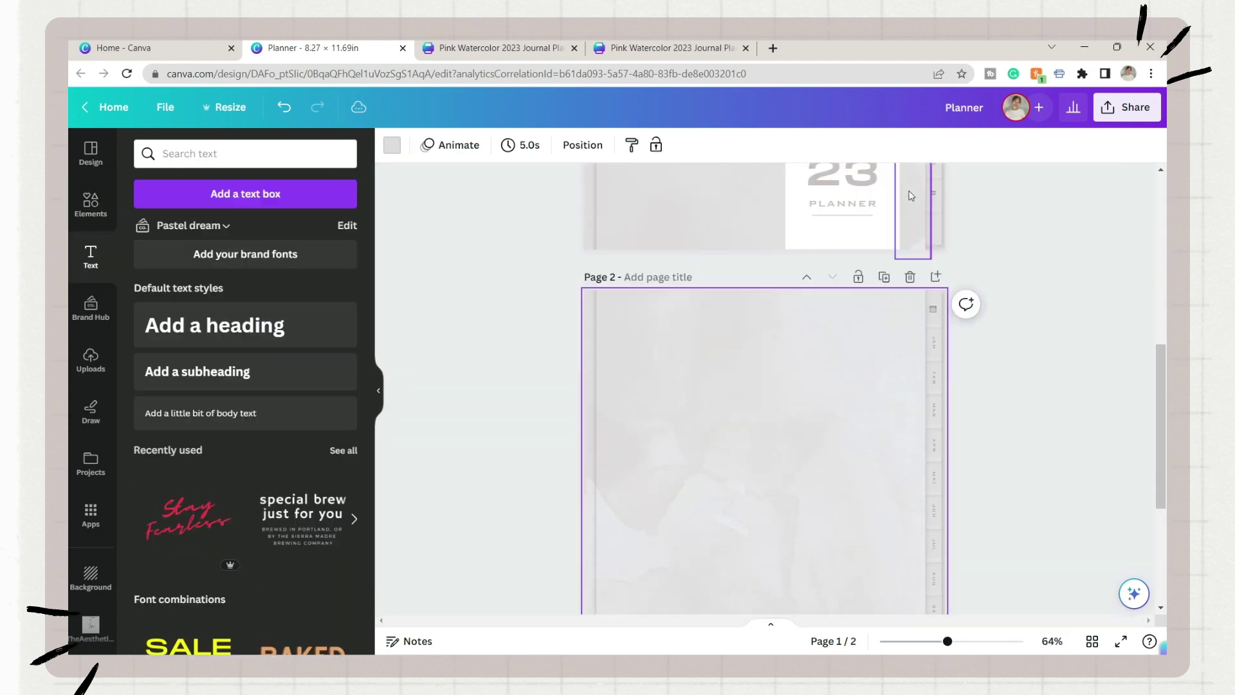
pyautogui.click(1002, 311)
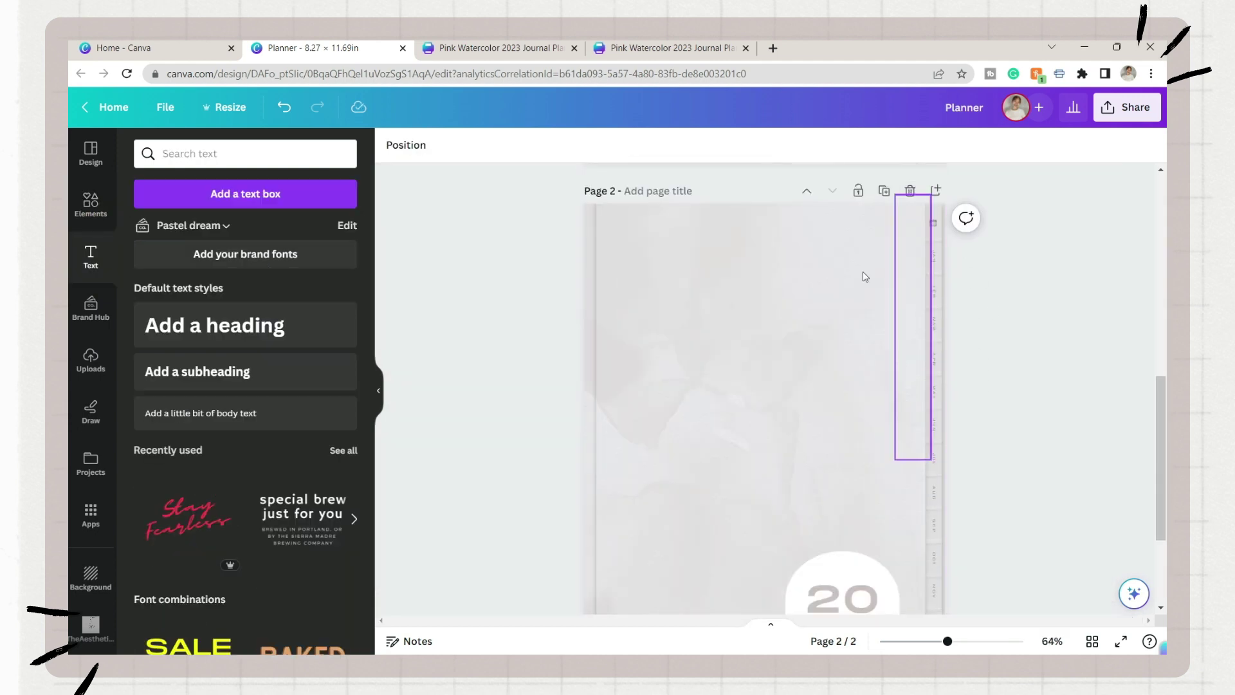
# Delete the watercolor background, the 2023 PLANNER arch and the edge shadow from page 2, keeping the side tabs
pyautogui.scroll(-3, 834, 516)
pyautogui.moveTo(857, 554); pyautogui.dragTo(823, 406)
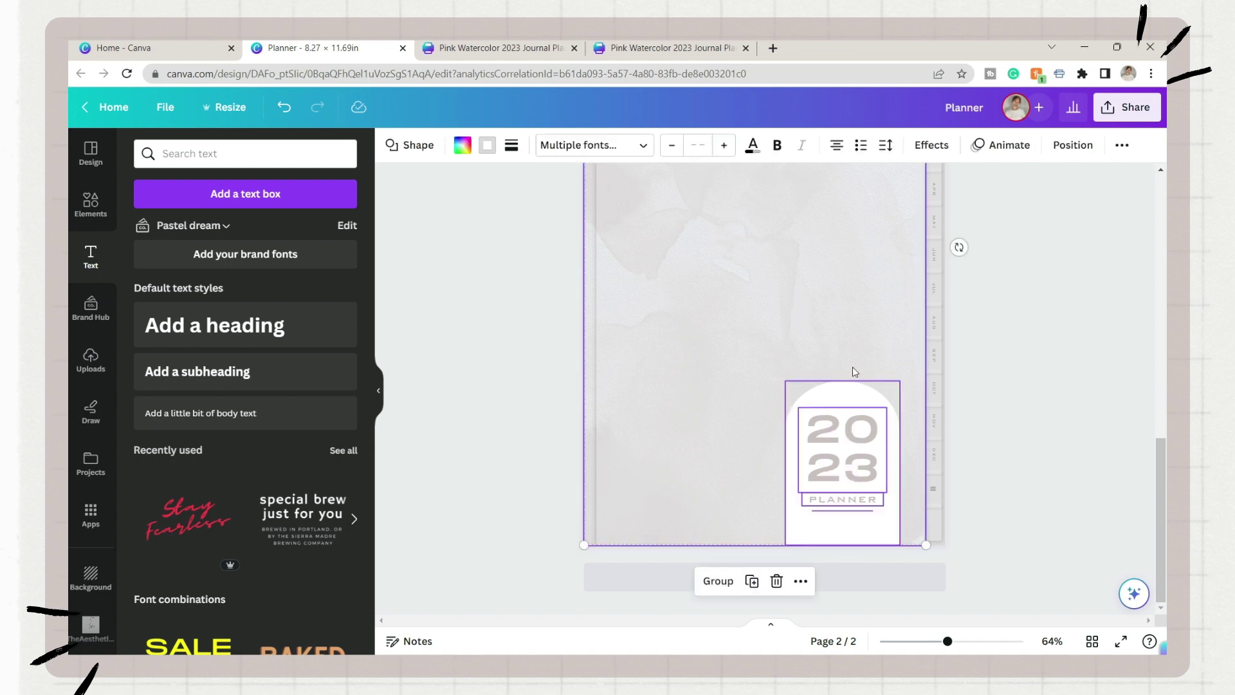
pyautogui.moveTo(851, 367); pyautogui.dragTo(496, 438)
pyautogui.press('Delete')
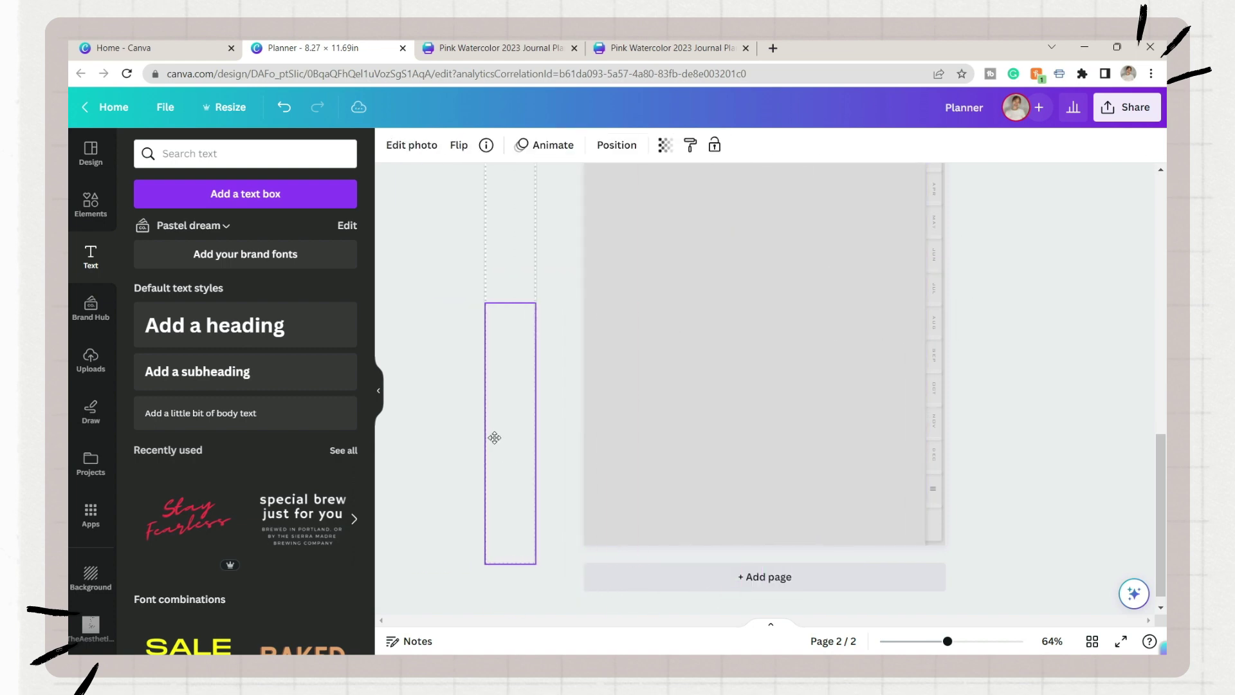
pyautogui.press('Delete')
pyautogui.scroll(2, 1029, 406)
# Add a square shape to page 2 and stretch it over the whole page area beside the tabs
pyautogui.click(795, 377)
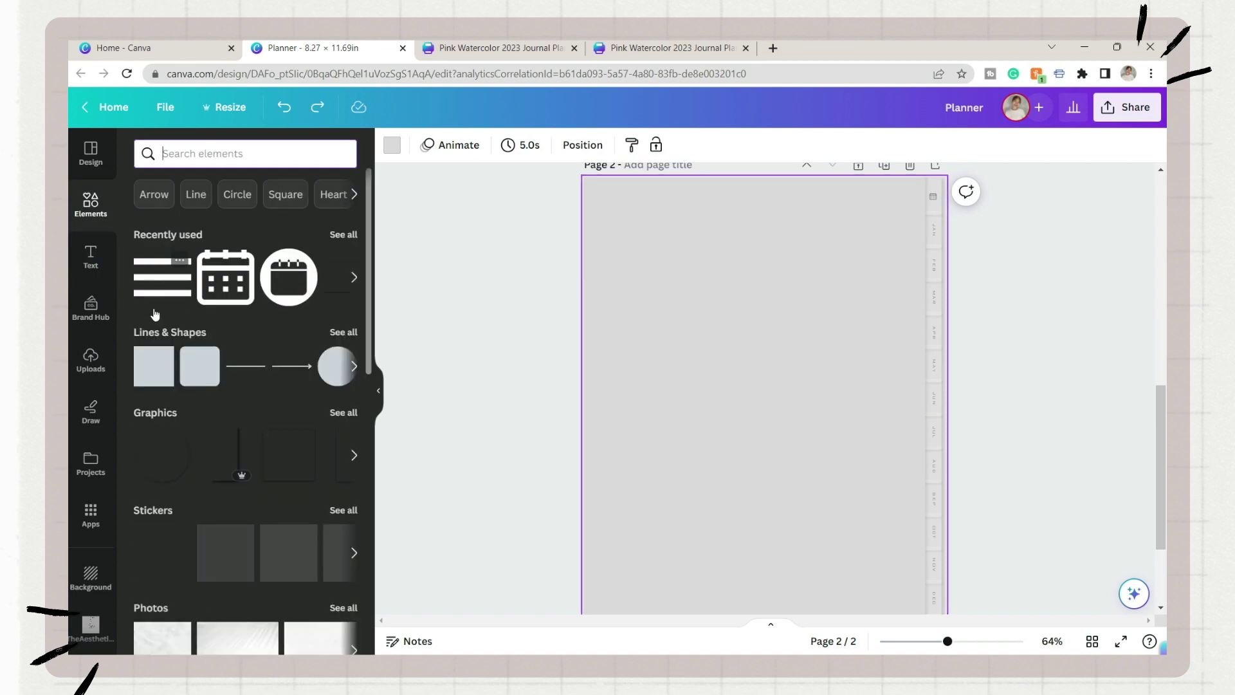
pyautogui.click(157, 368)
pyautogui.moveTo(776, 433); pyautogui.dragTo(877, 226)
pyautogui.moveTo(817, 284); pyautogui.dragTo(570, 633)
pyautogui.scroll(-2, 575, 534)
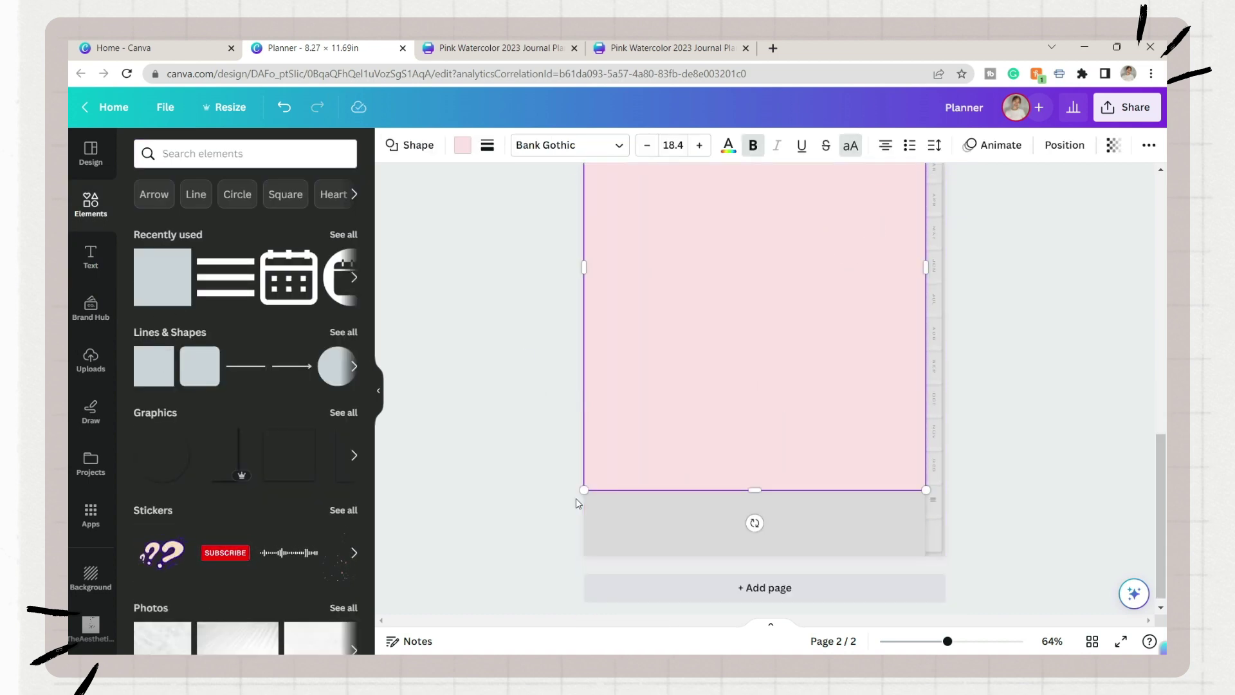
pyautogui.moveTo(581, 492); pyautogui.dragTo(572, 572)
pyautogui.click(969, 494)
pyautogui.scroll(4, 920, 451)
# Fill the large rectangle on page 2 with white
pyautogui.click(797, 396)
pyautogui.scroll(-1, 713, 389)
pyautogui.scroll(-2, 712, 389)
pyautogui.click(462, 146)
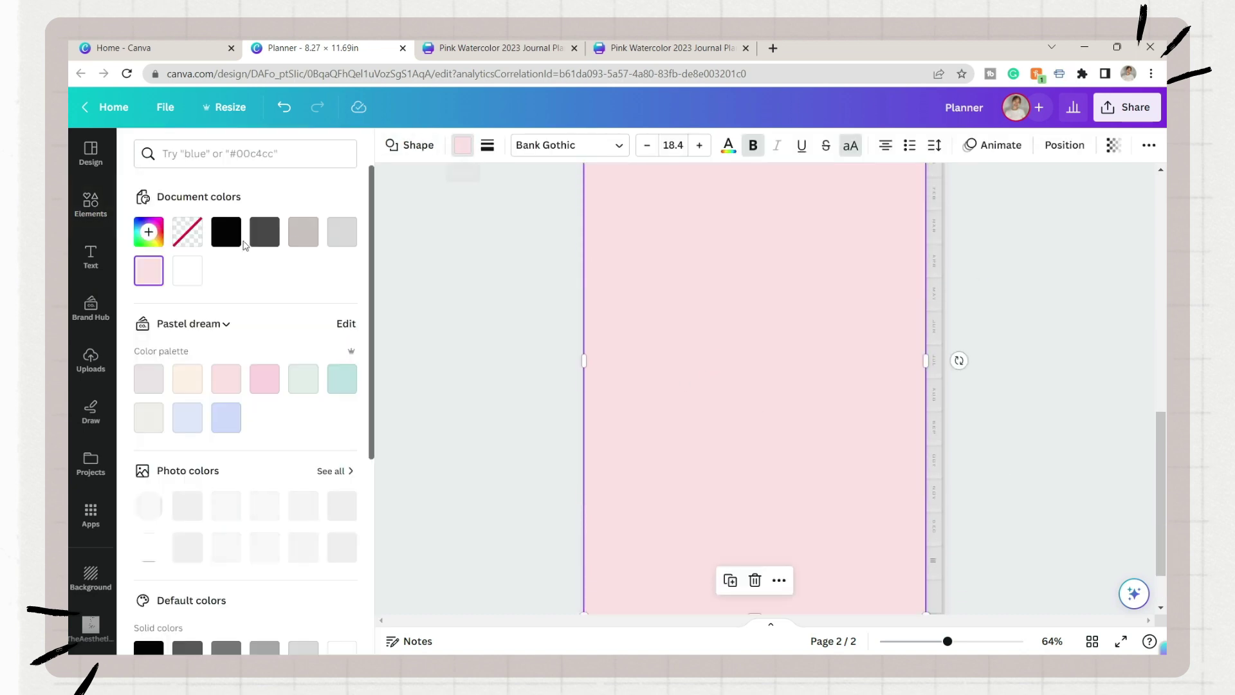
pyautogui.click(187, 270)
pyautogui.scroll(1, 1036, 277)
pyautogui.click(1036, 277)
# Set the page 2 rectangle's fill to the custom off-white colour #FDFDFD
pyautogui.click(830, 277)
pyautogui.click(462, 144)
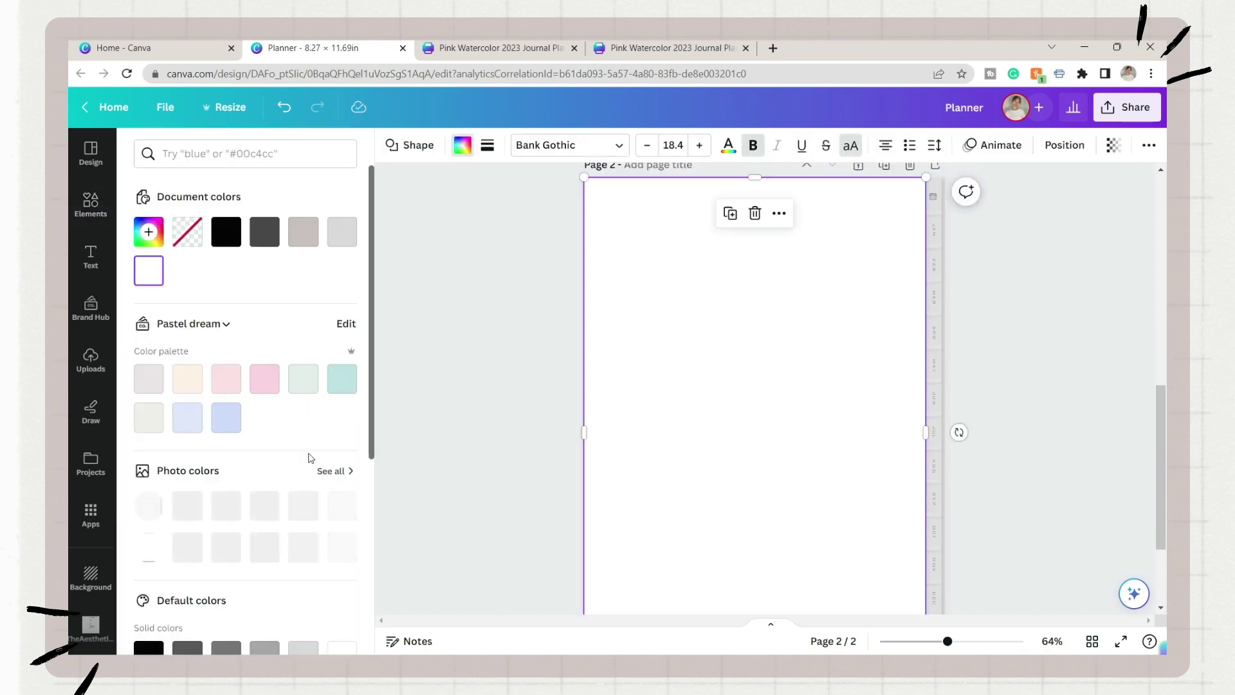
pyautogui.scroll(-3, 312, 457)
pyautogui.click(148, 232)
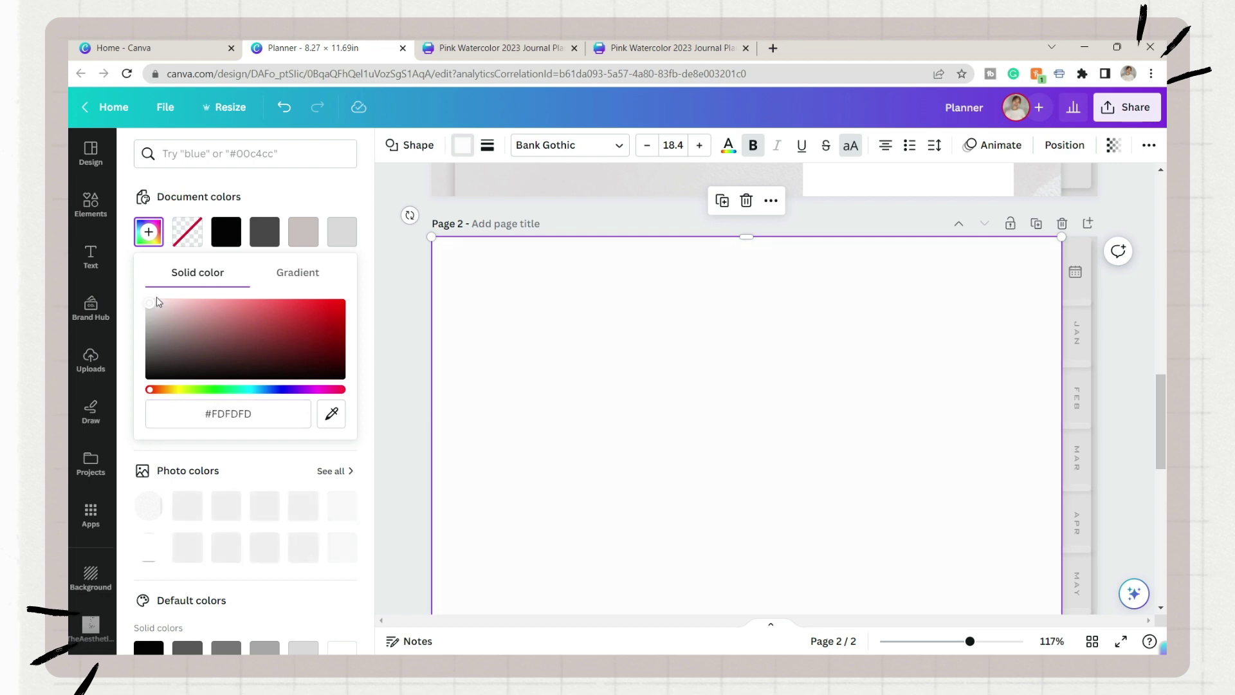
pyautogui.click(378, 290)
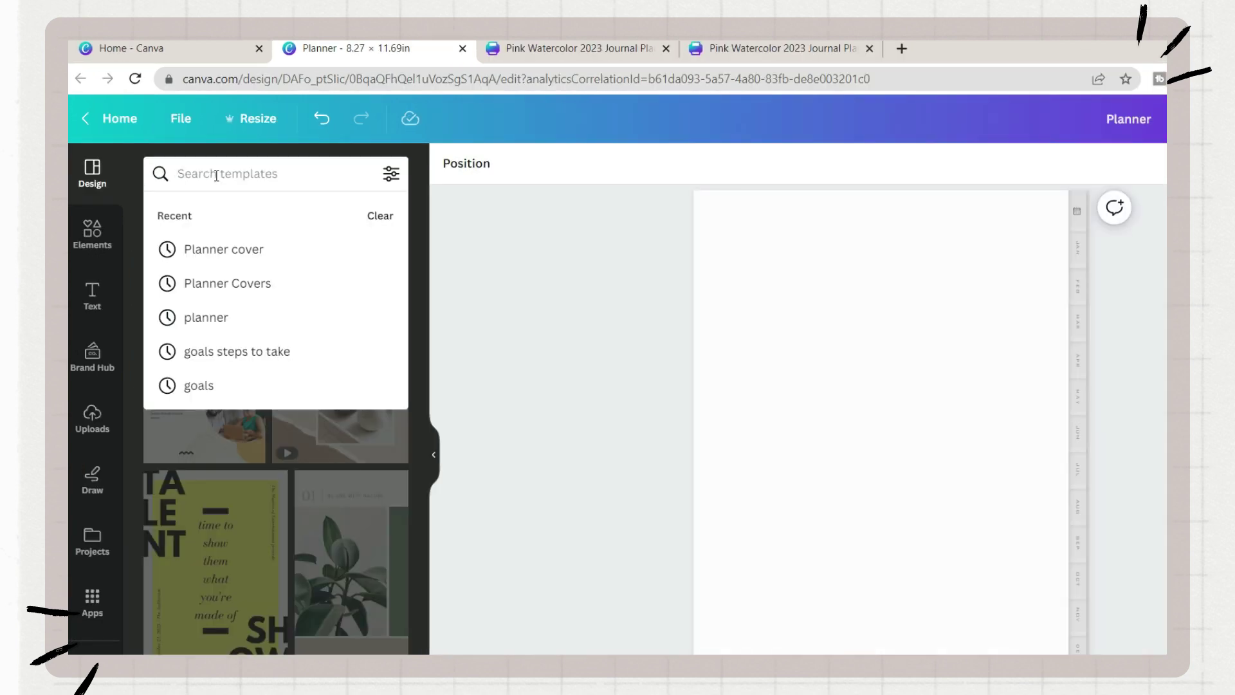
# Search the templates for "calendar 2023" and apply the black and white minimalist calendar to a new page 3
pyautogui.write('2023')
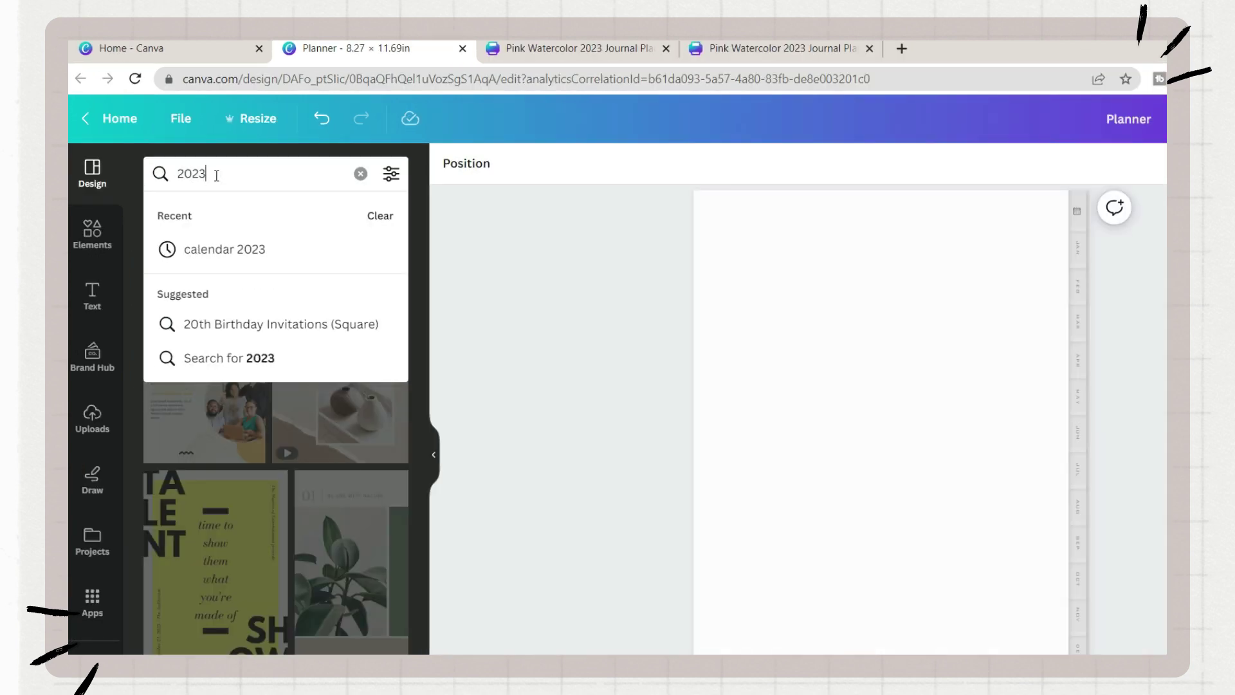
pyautogui.click(224, 249)
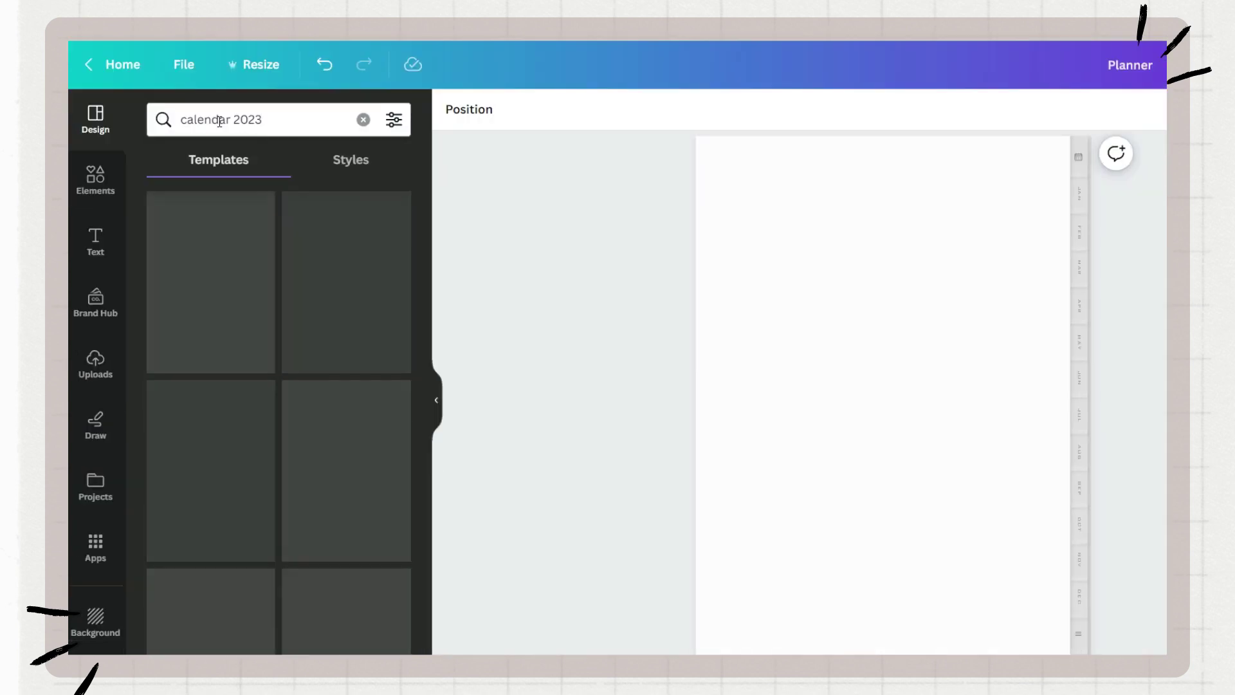
pyautogui.scroll(-5, 334, 482)
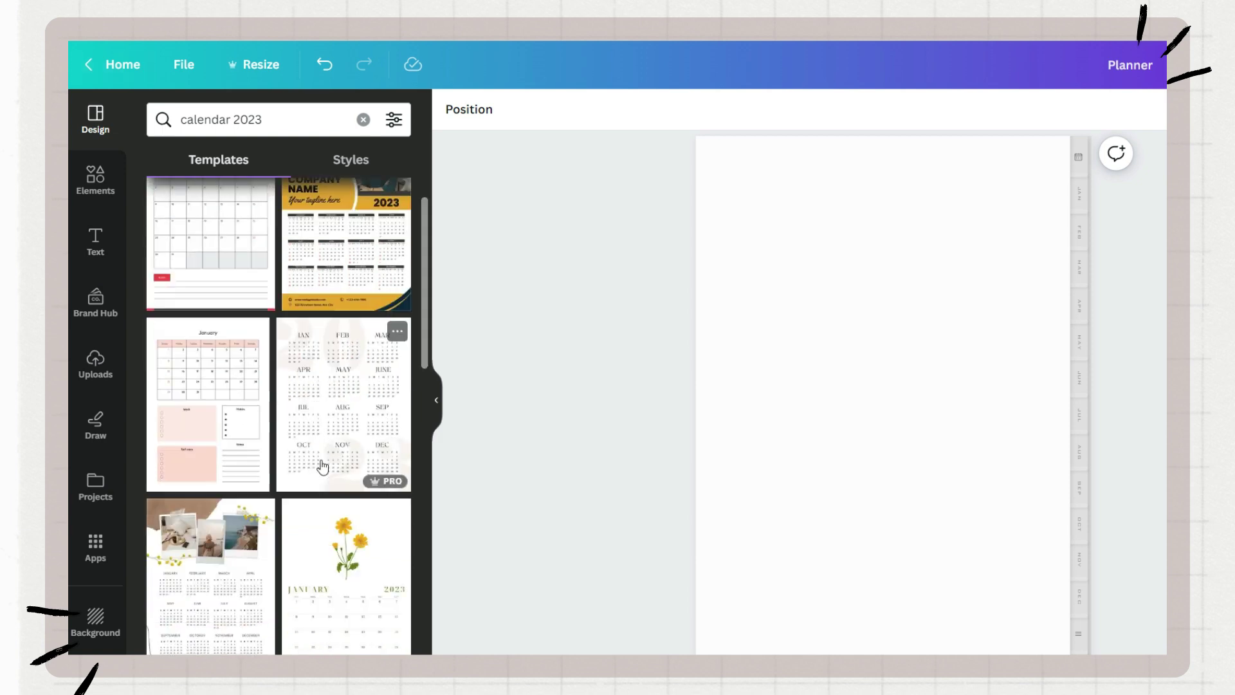
pyautogui.scroll(-4, 350, 643)
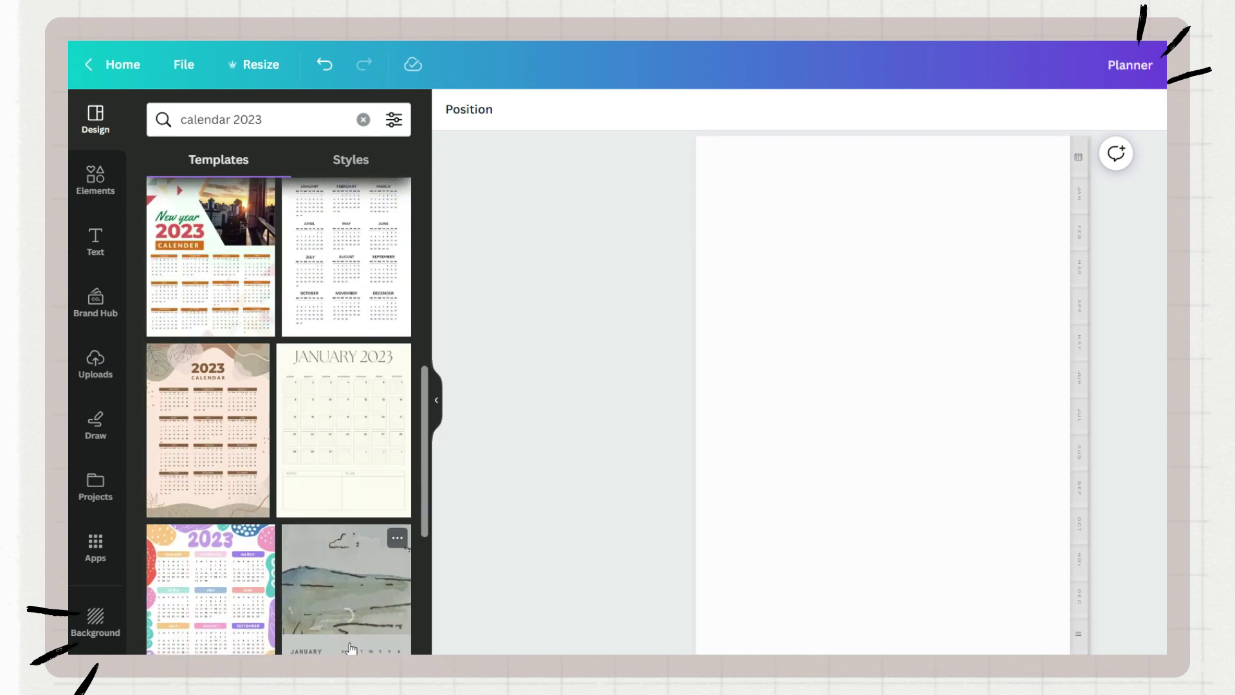
pyautogui.scroll(4, 360, 617)
pyautogui.scroll(2, 798, 392)
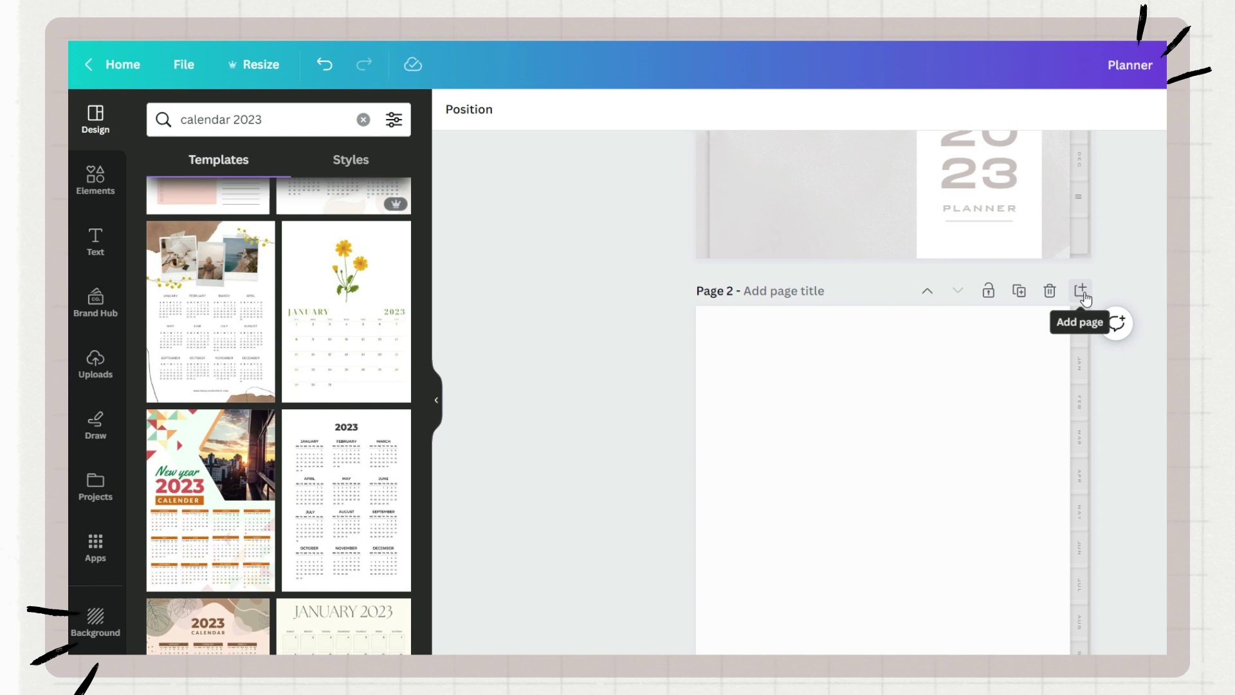
pyautogui.click(1081, 288)
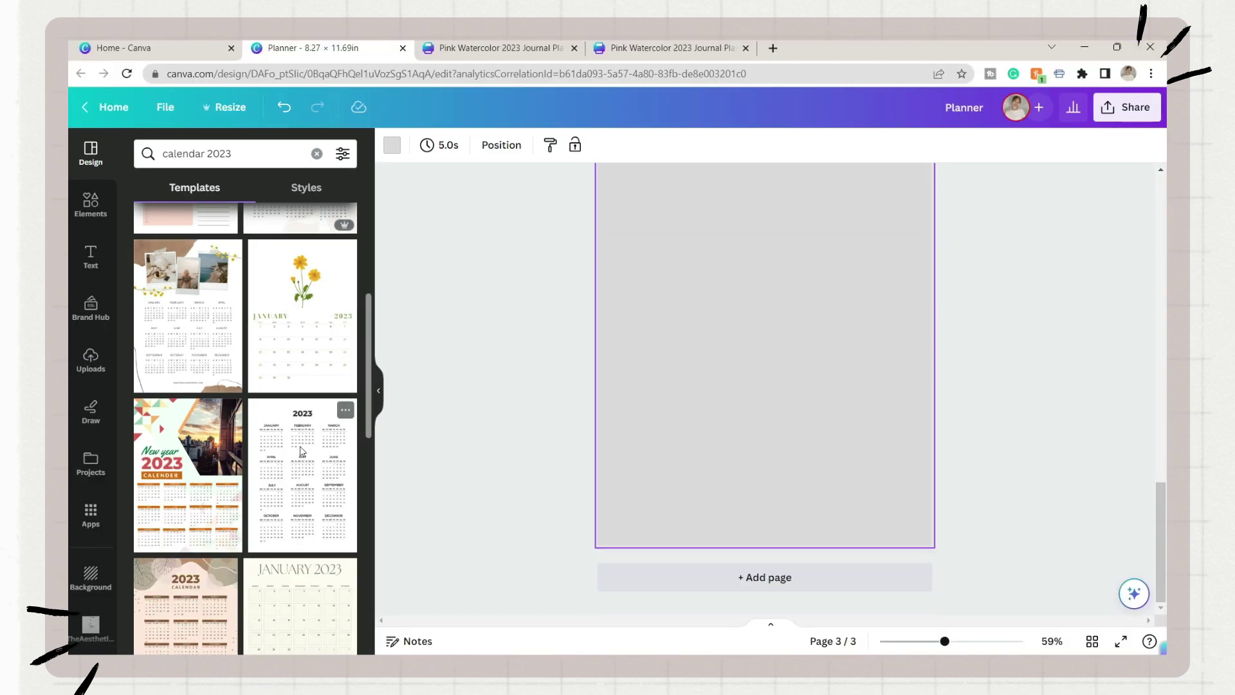
pyautogui.click(301, 451)
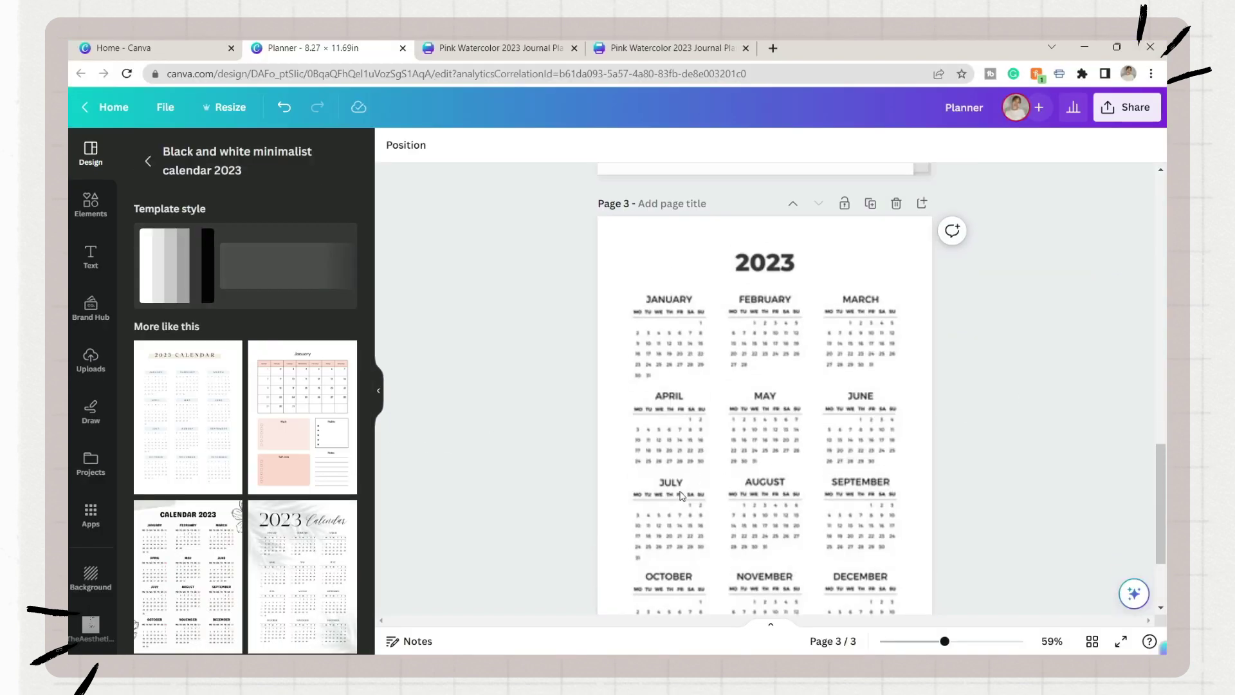
# Set the font of the JANUARY heading on the calendar page to Balgin
pyautogui.click(685, 305)
pyautogui.click(465, 154)
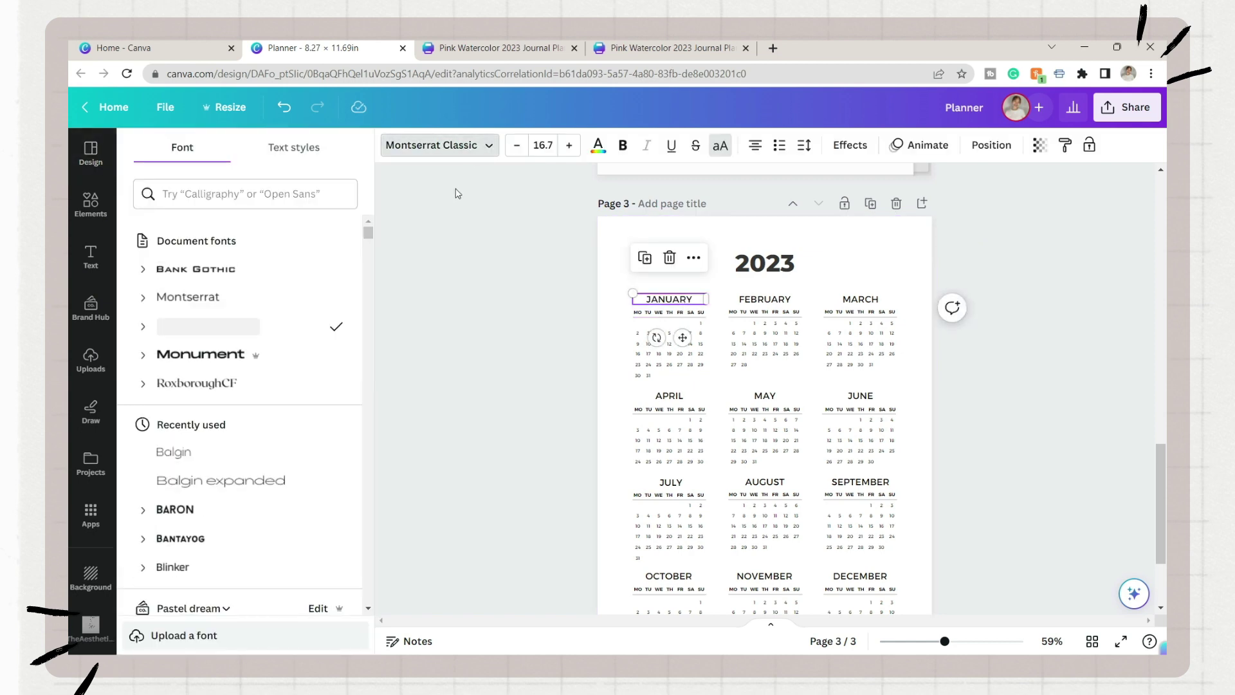
pyautogui.click(241, 305)
pyautogui.click(221, 480)
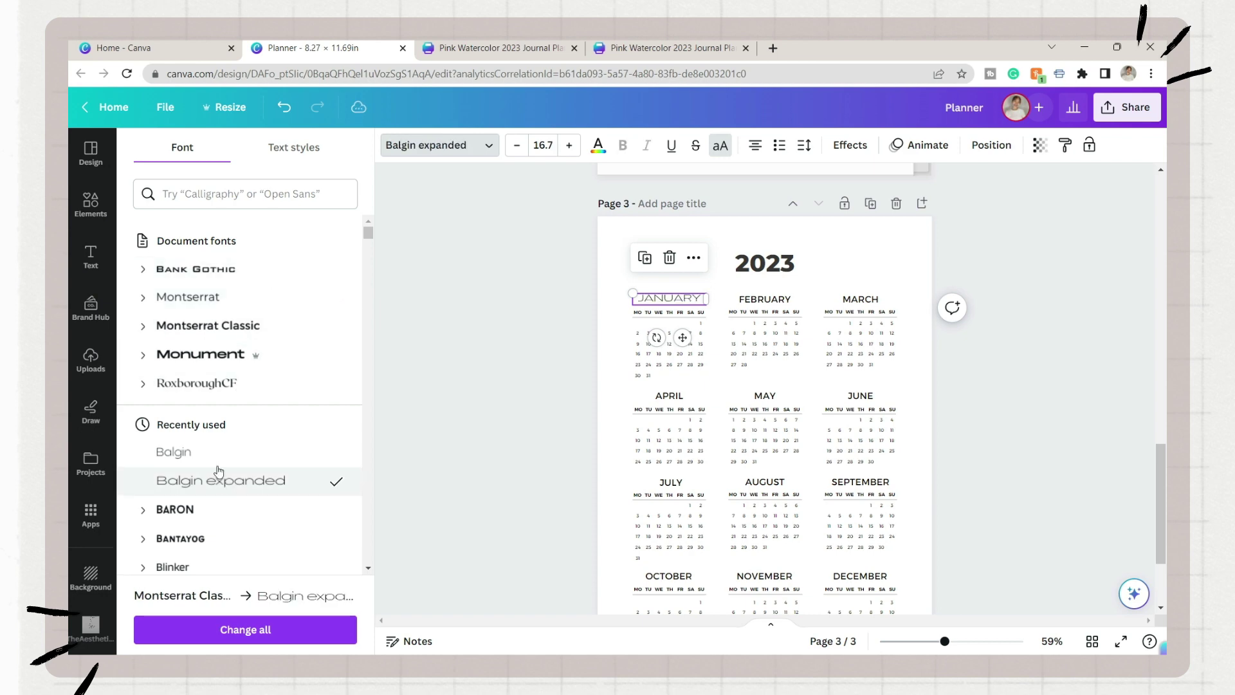
pyautogui.click(174, 451)
pyautogui.click(804, 145)
# Copy the JANUARY heading's style to FEBRUARY and reduce the heading font size to 15.7
pyautogui.click(1064, 146)
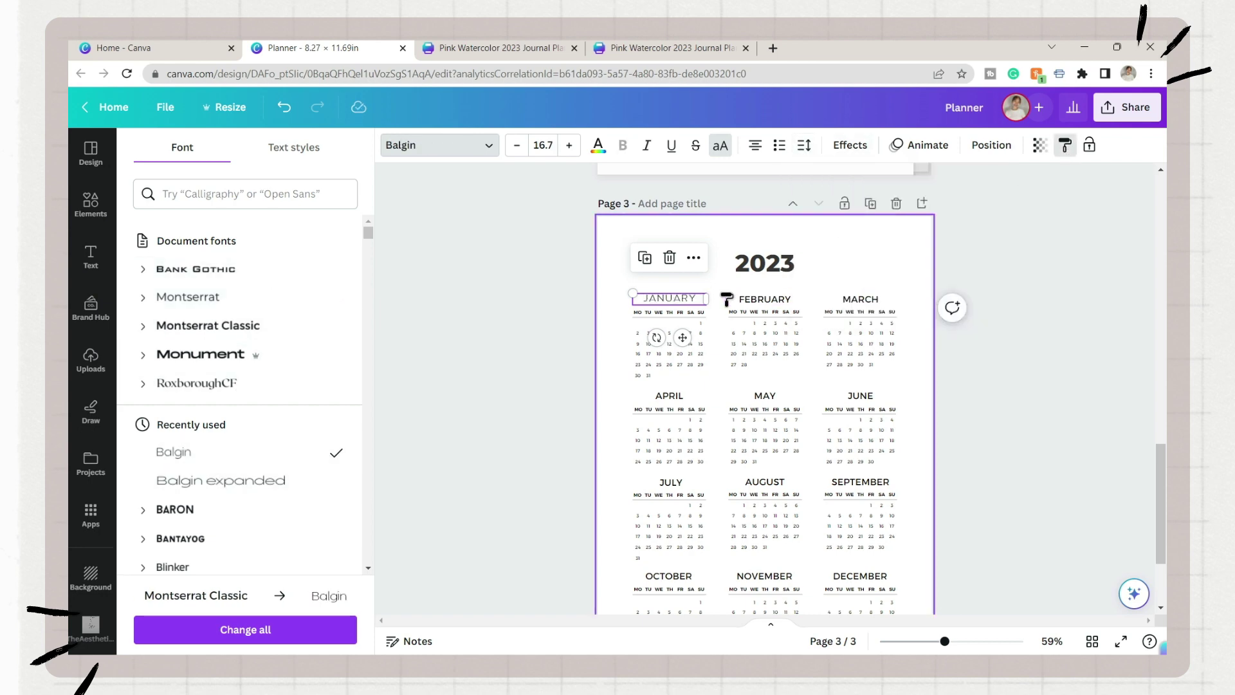
pyautogui.click(746, 299)
pyautogui.click(681, 298)
pyautogui.click(517, 146)
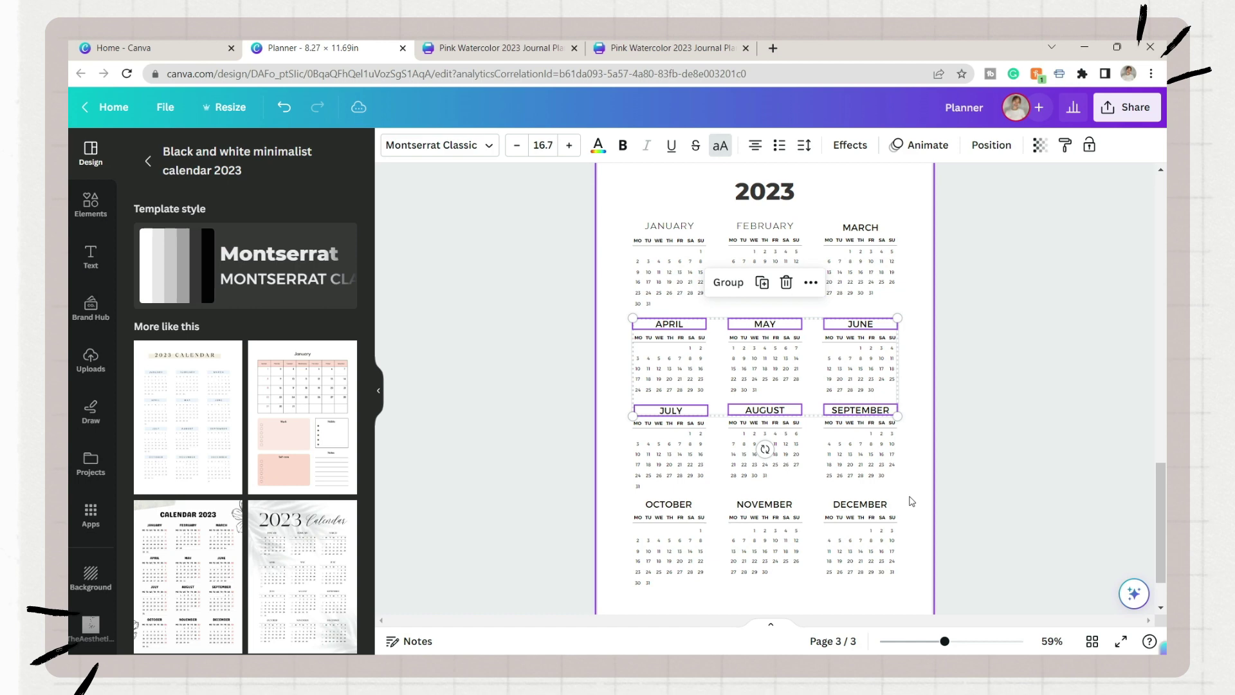
# Group the month headings MARCH through DECEMBER on the calendar page
pyautogui.moveTo(912, 498); pyautogui.dragTo(616, 510)
pyautogui.keyDown('shift'); pyautogui.click(872, 225); pyautogui.keyUp('shift')
pyautogui.keyDown('shift'); pyautogui.click(764, 229); pyautogui.keyUp('shift')
pyautogui.keyDown('shift'); pyautogui.click(765, 230); pyautogui.keyUp('shift')
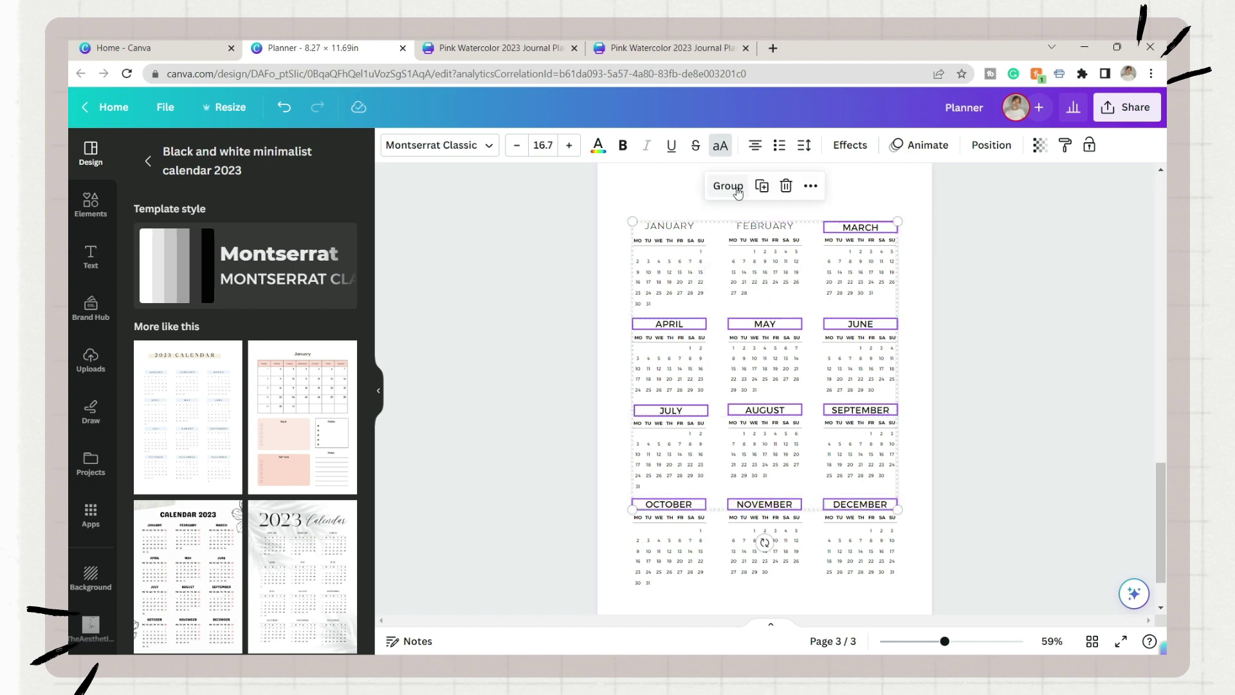
pyautogui.click(736, 187)
# Copy the FEBRUARY heading's style onto the grouped headings from MARCH through DECEMBER
pyautogui.click(776, 226)
pyautogui.click(1065, 150)
pyautogui.click(861, 229)
pyautogui.click(1066, 152)
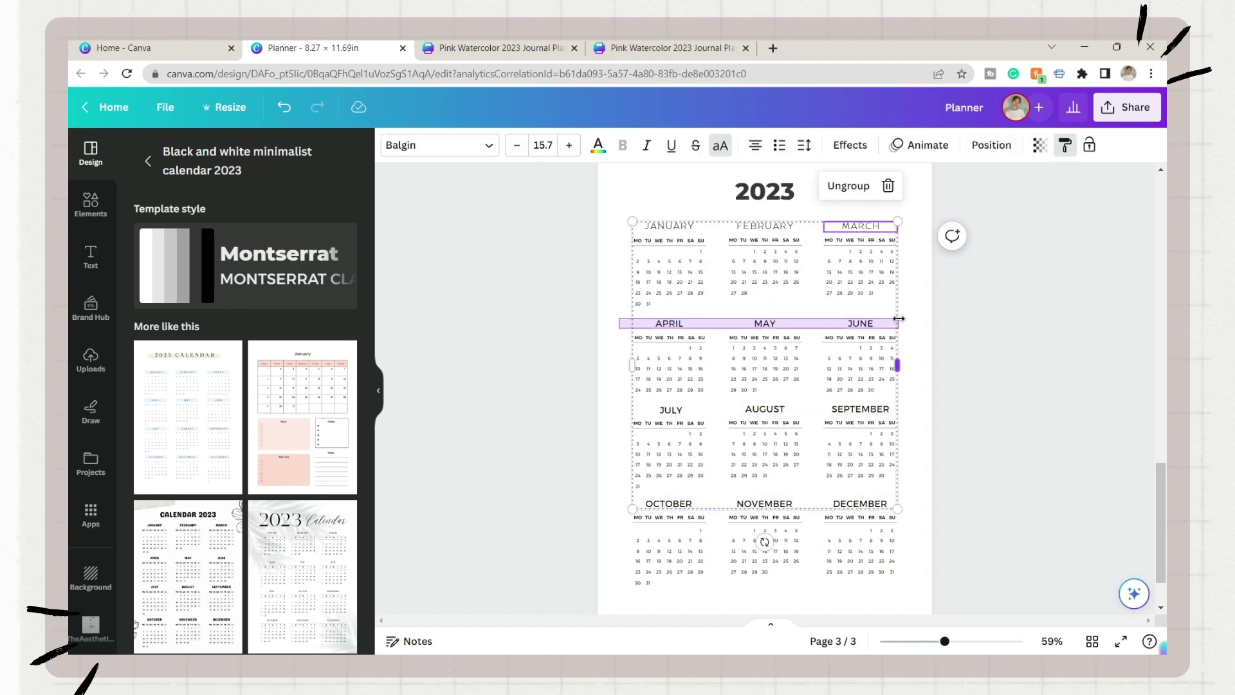
pyautogui.click(900, 319)
pyautogui.click(1001, 441)
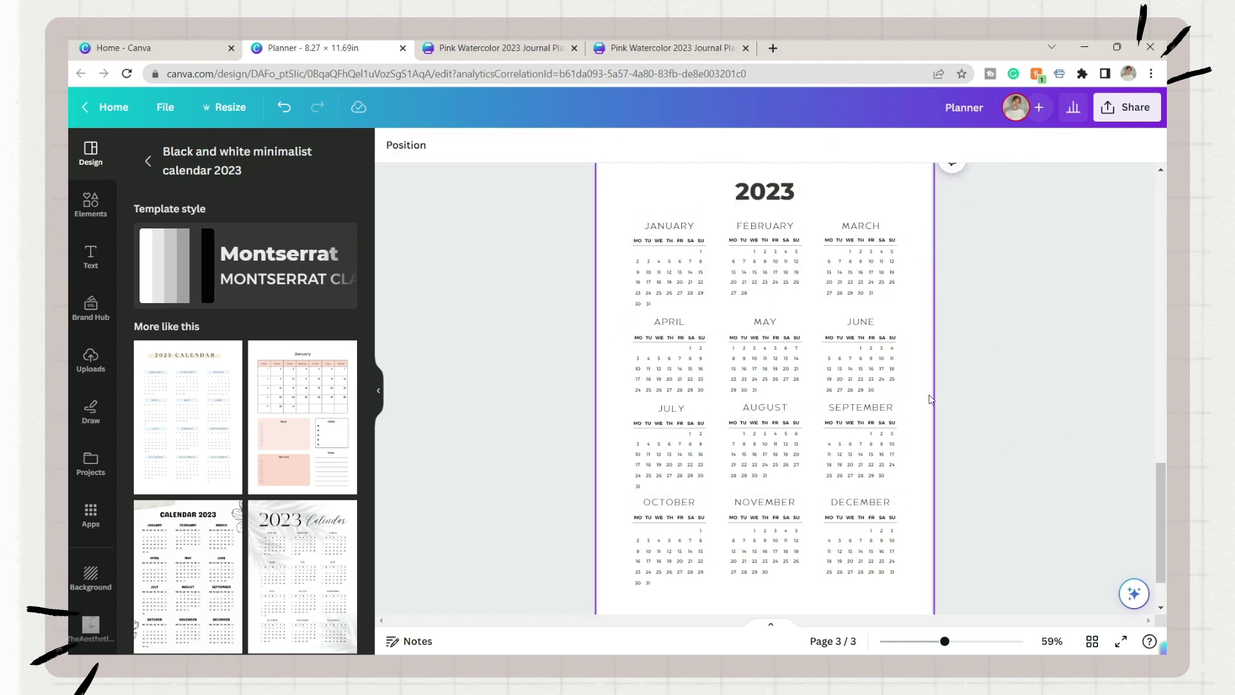
# Set the font of January's MO weekday label to Darker Grotesque
pyautogui.click(638, 244)
pyautogui.click(444, 144)
pyautogui.scroll(-3, 276, 348)
pyautogui.click(193, 381)
pyautogui.scroll(5, 415, 300)
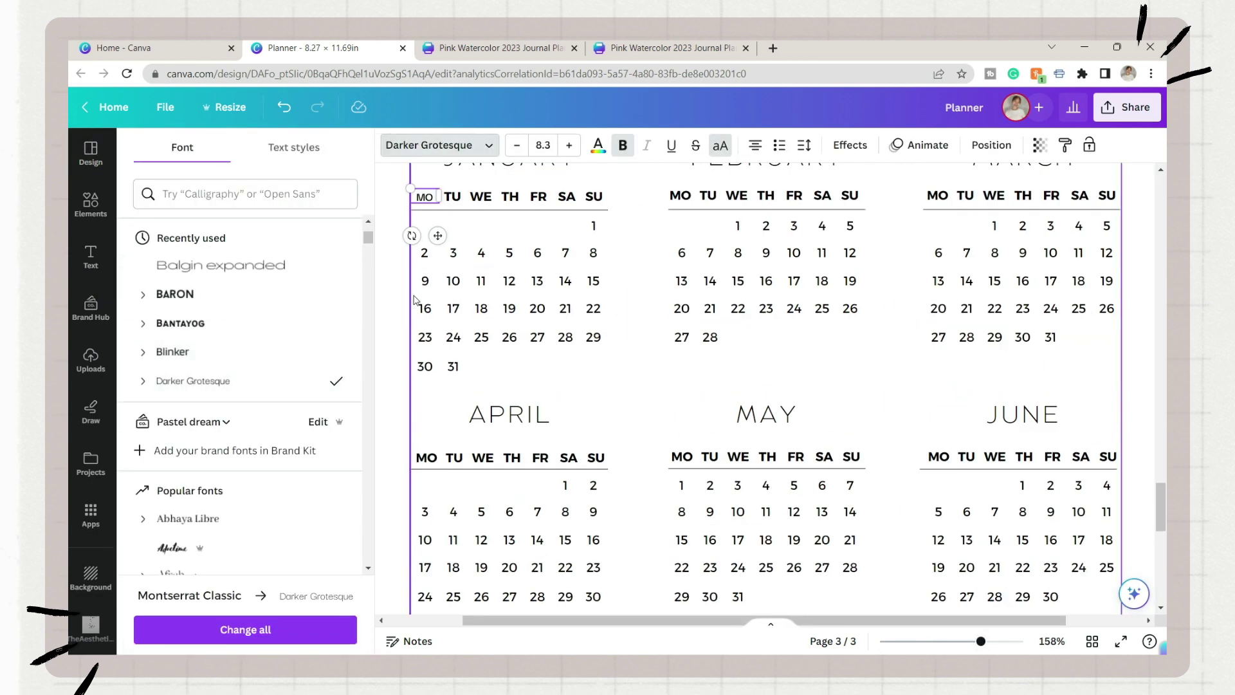
# Increase January's MO weekday label to font size 10.3 and copy its style onto January's remaining weekday labels
pyautogui.click(569, 146)
pyautogui.scroll(2, 417, 301)
pyautogui.click(1065, 145)
pyautogui.click(1076, 300)
pyautogui.click(479, 342)
pyautogui.click(1065, 146)
pyautogui.click(592, 341)
# Shorten January's weekday labels to the single letters M, T, W, T, F, S, S
pyautogui.click(820, 207)
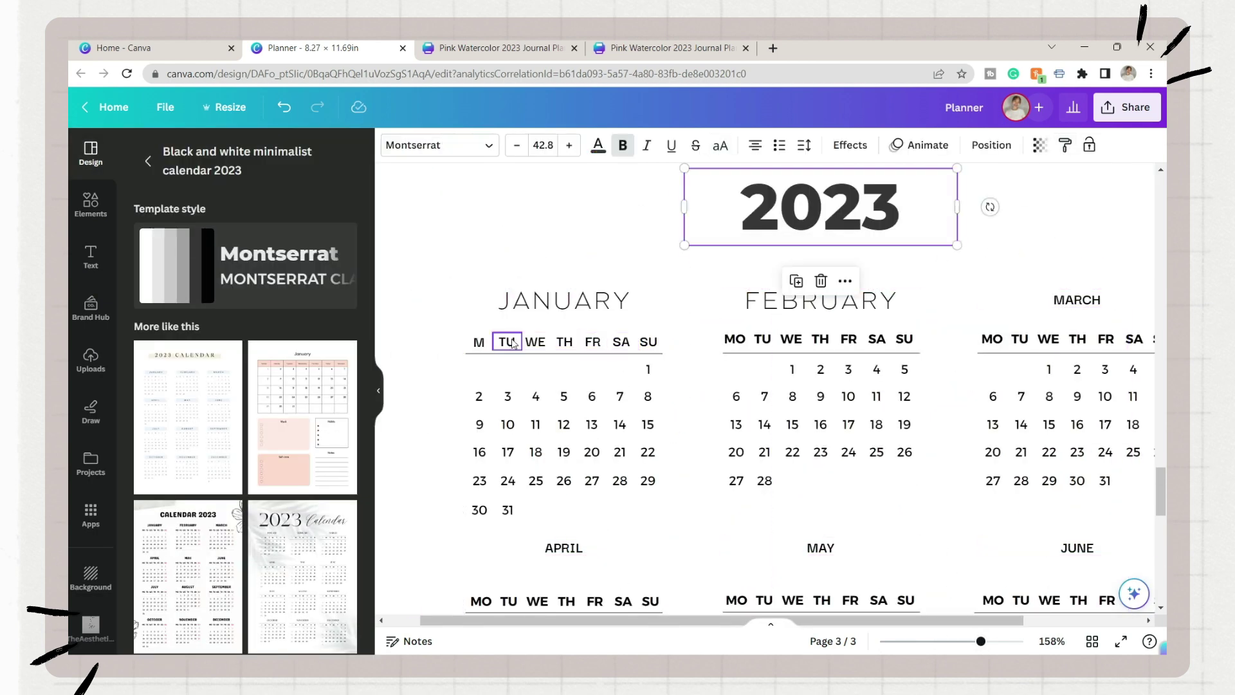
pyautogui.click(512, 343)
pyautogui.doubleClick(540, 341)
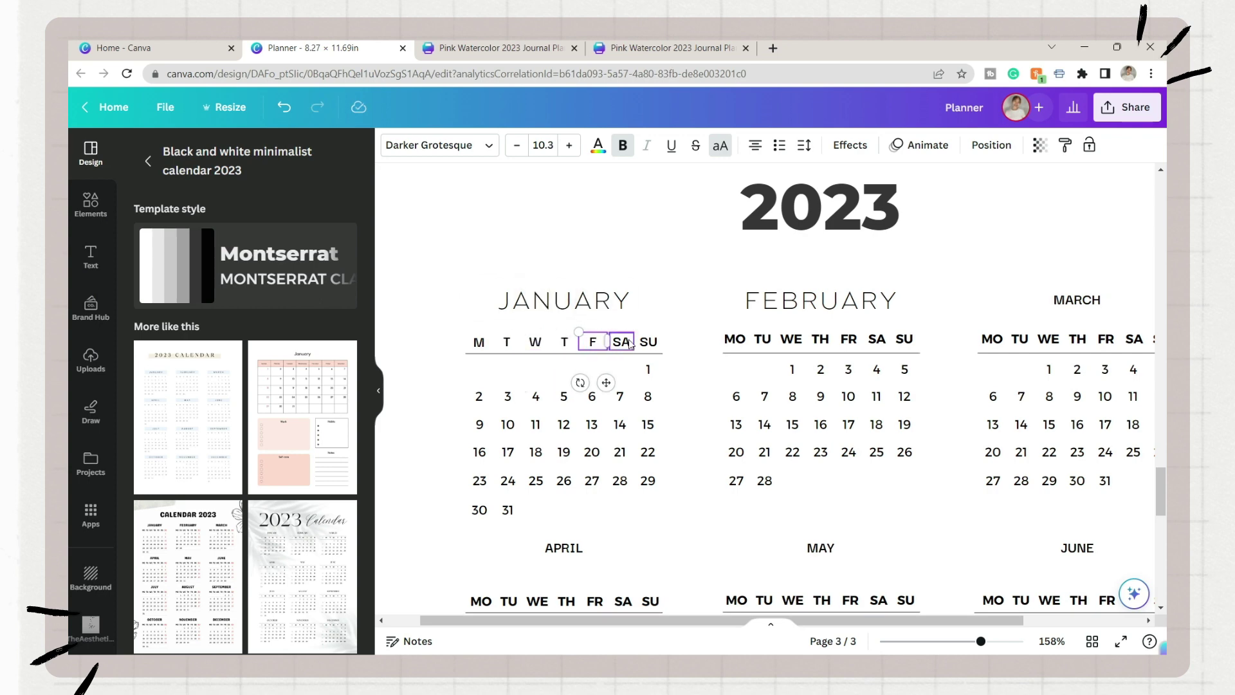
pyautogui.press('BackSpace')
# Replace the weekday labels of February and March with copies of January's single-letter weekday row
pyautogui.moveTo(445, 337); pyautogui.dragTo(669, 348)
pyautogui.moveTo(710, 332); pyautogui.dragTo(1151, 347)
pyautogui.press('Delete')
pyautogui.moveTo(453, 333); pyautogui.dragTo(666, 347)
pyautogui.hotkey('ctrl', 'c')
pyautogui.hotkey('ctrl', 'v')
pyautogui.moveTo(646, 347); pyautogui.dragTo(896, 339)
# Replace the weekday labels of July through December with the single-letter weekday rows, aligned under each month heading
pyautogui.moveTo(537, 306); pyautogui.dragTo(1012, 314)
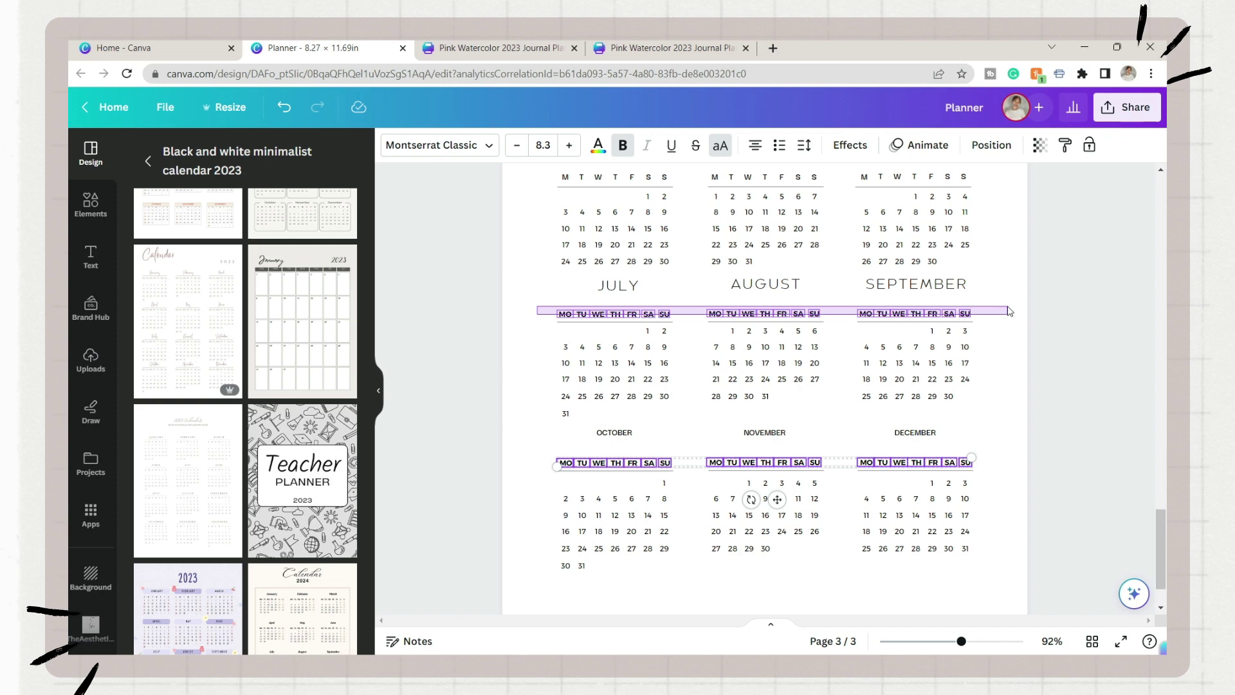
pyautogui.press('Delete')
pyautogui.hotkey('ctrl', 'v')
pyautogui.moveTo(721, 187); pyautogui.dragTo(715, 464)
pyautogui.moveTo(717, 314); pyautogui.dragTo(716, 314)
pyautogui.click(532, 430)
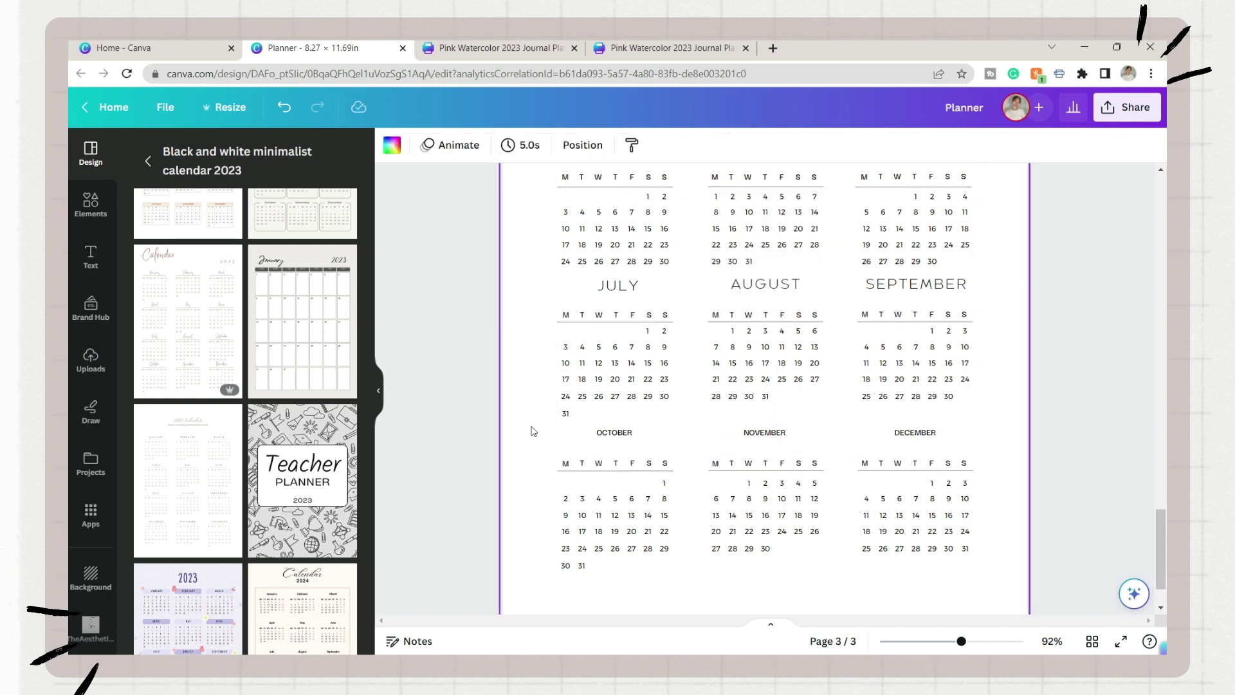
pyautogui.moveTo(542, 314); pyautogui.dragTo(985, 317)
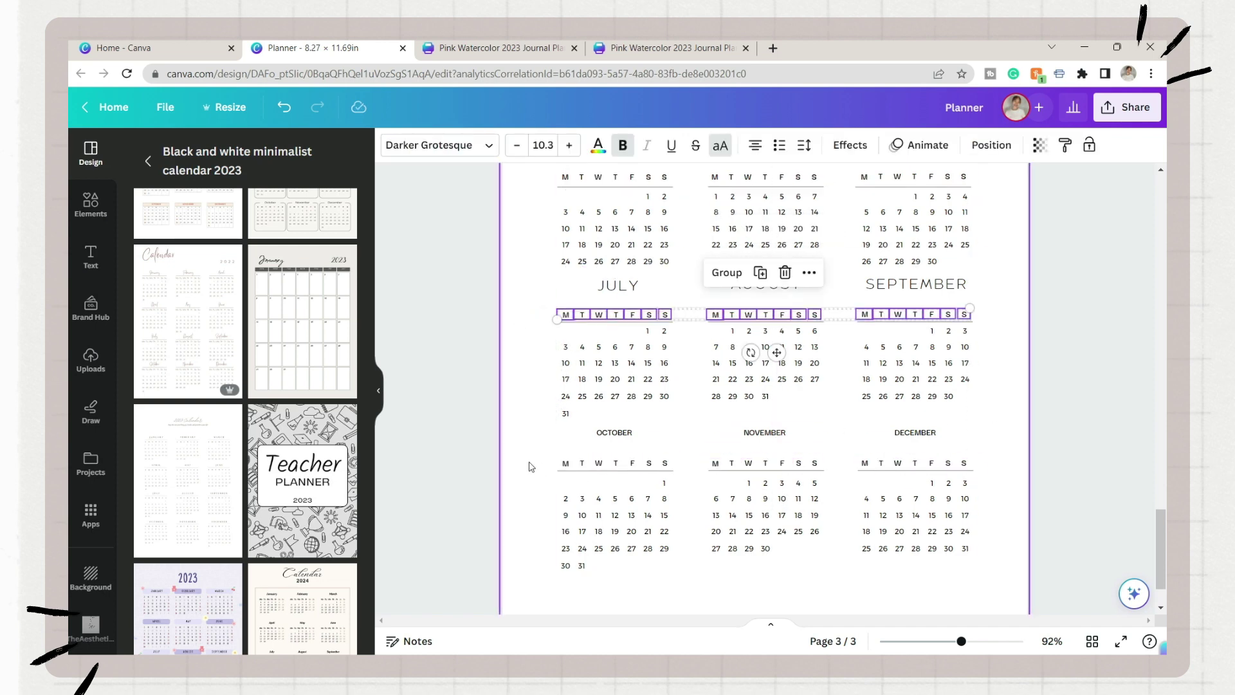
# Widen the letter spacing of the 2023 title on the calendar page
pyautogui.scroll(5, 564, 414)
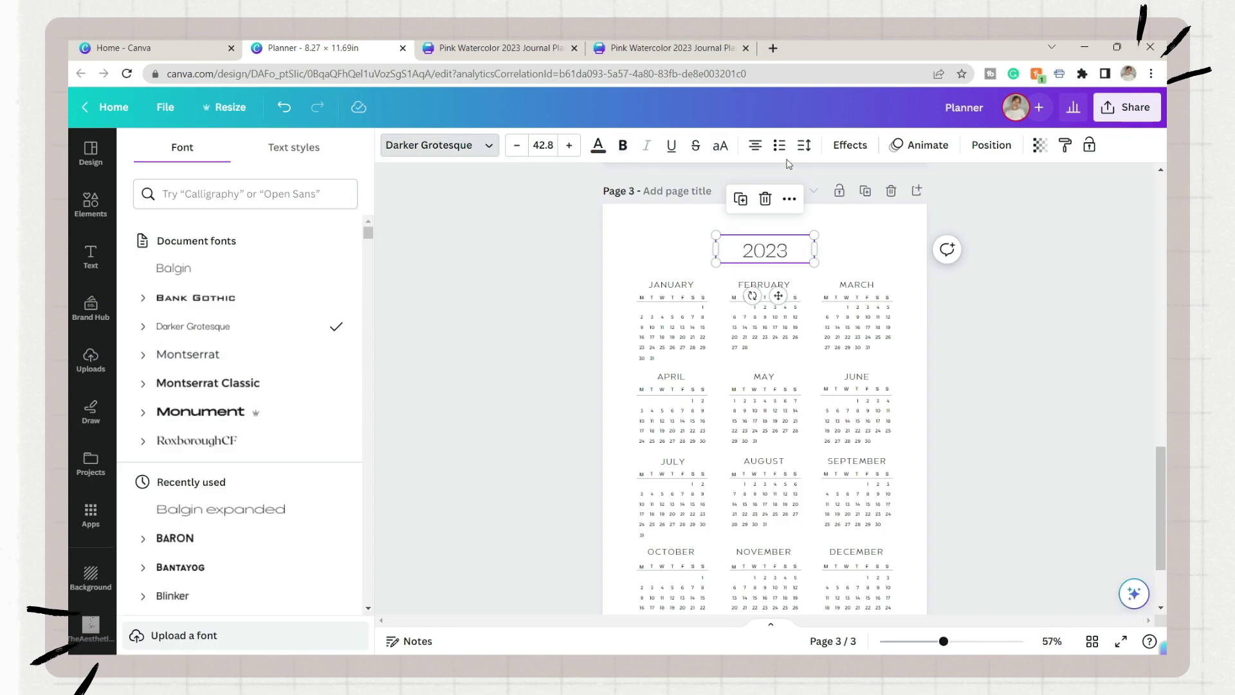
pyautogui.click(804, 145)
pyautogui.click(924, 279)
# Group all elements of the yearly calendar and move the group from page 3 onto the blank planner page 2
pyautogui.hotkey('ctrl', 'a')
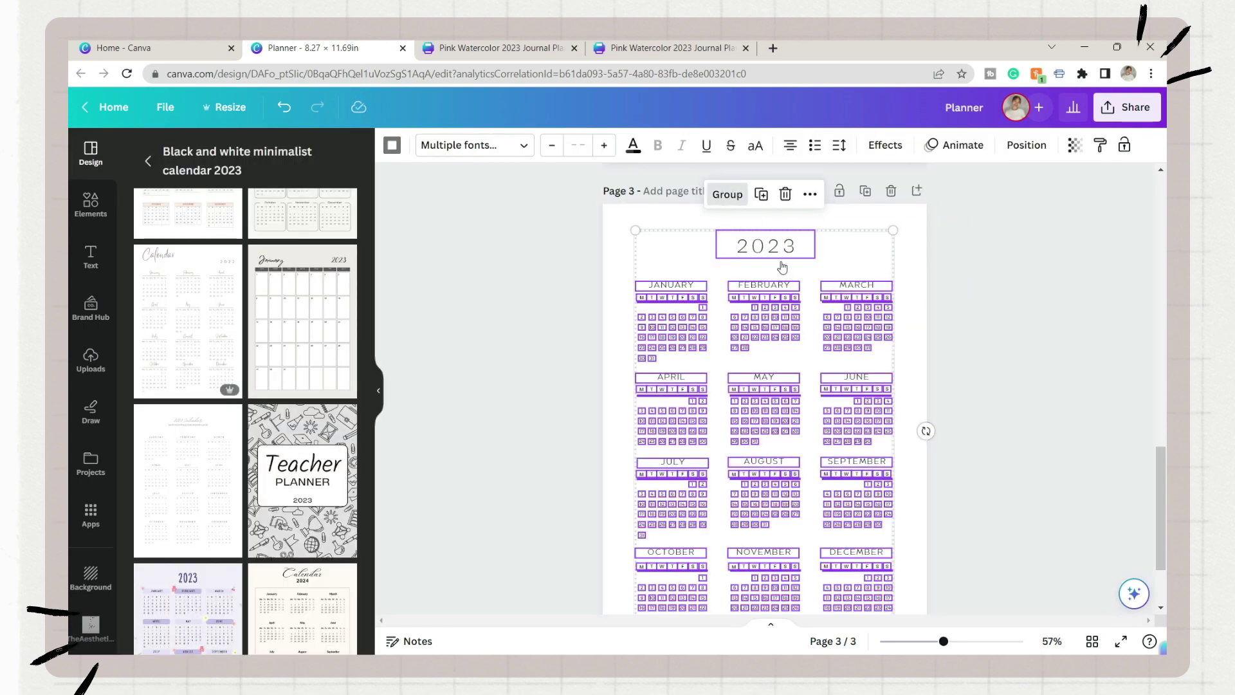
pyautogui.hotkey('ctrl', 'g')
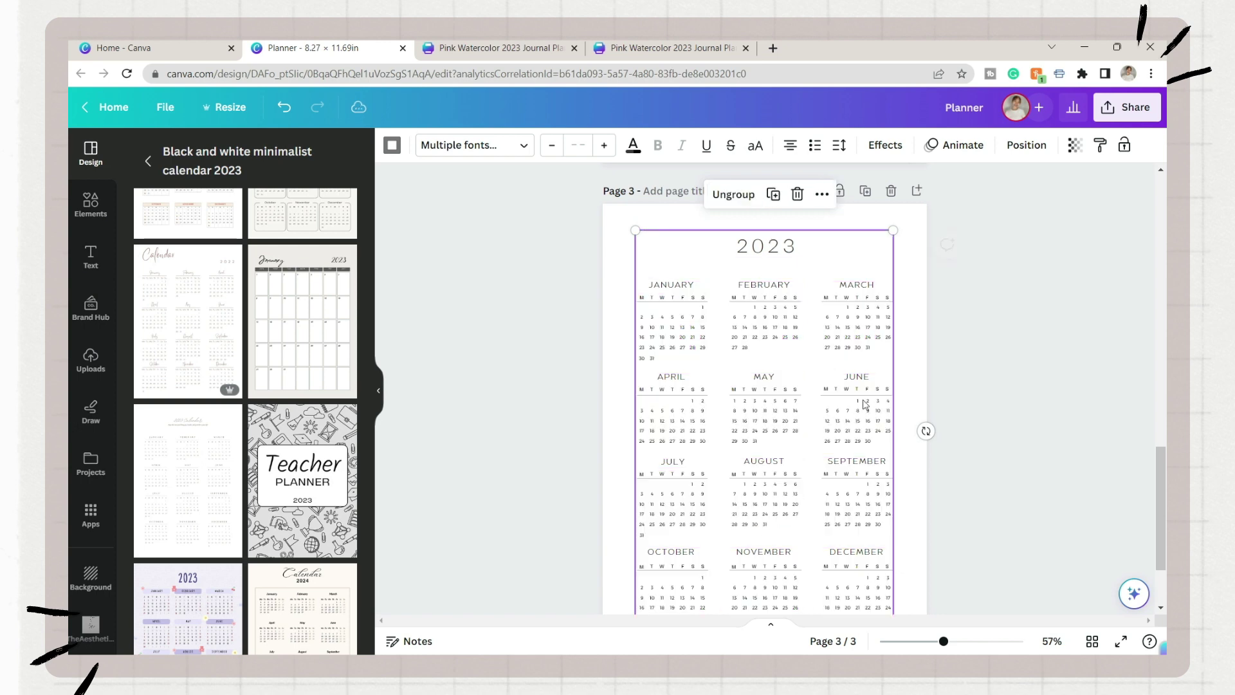
pyautogui.scroll(5, 867, 417)
pyautogui.moveTo(810, 557); pyautogui.dragTo(800, 185)
pyautogui.moveTo(787, 530); pyautogui.dragTo(795, 403)
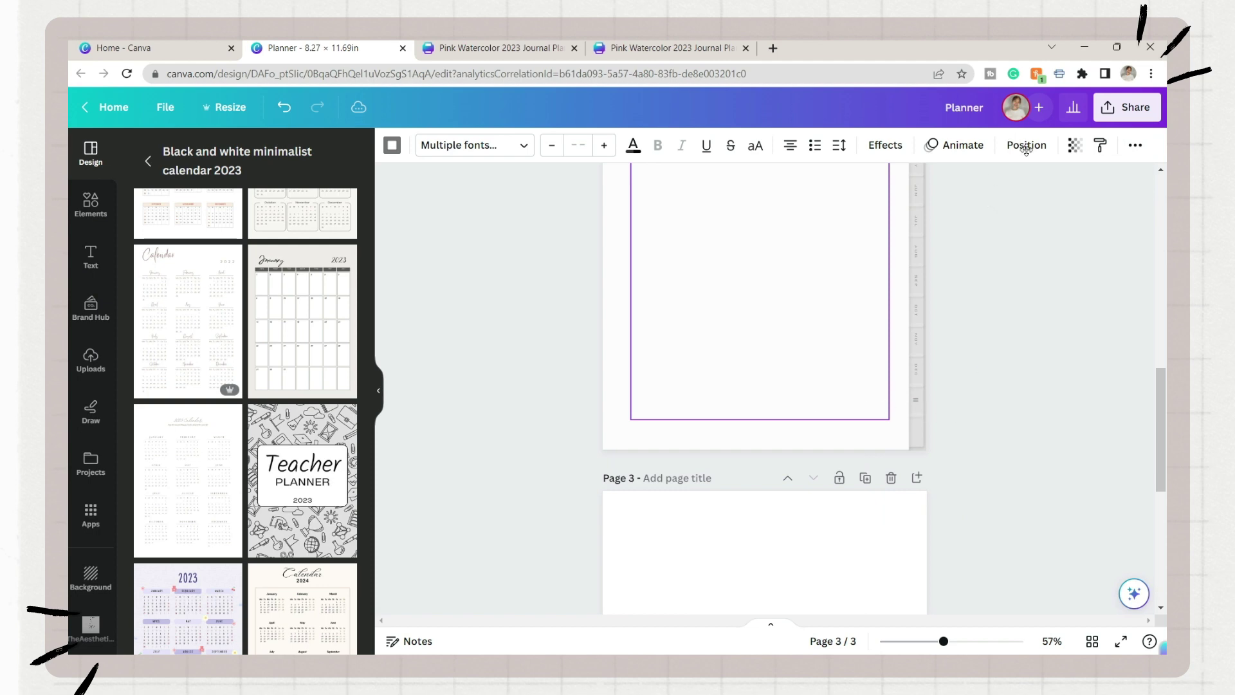
# Align the grouped yearly calendar to the vertical middle of page 2, clear of the side tabs
pyautogui.moveTo(857, 255); pyautogui.dragTo(857, 257)
pyautogui.scroll(2, 857, 257)
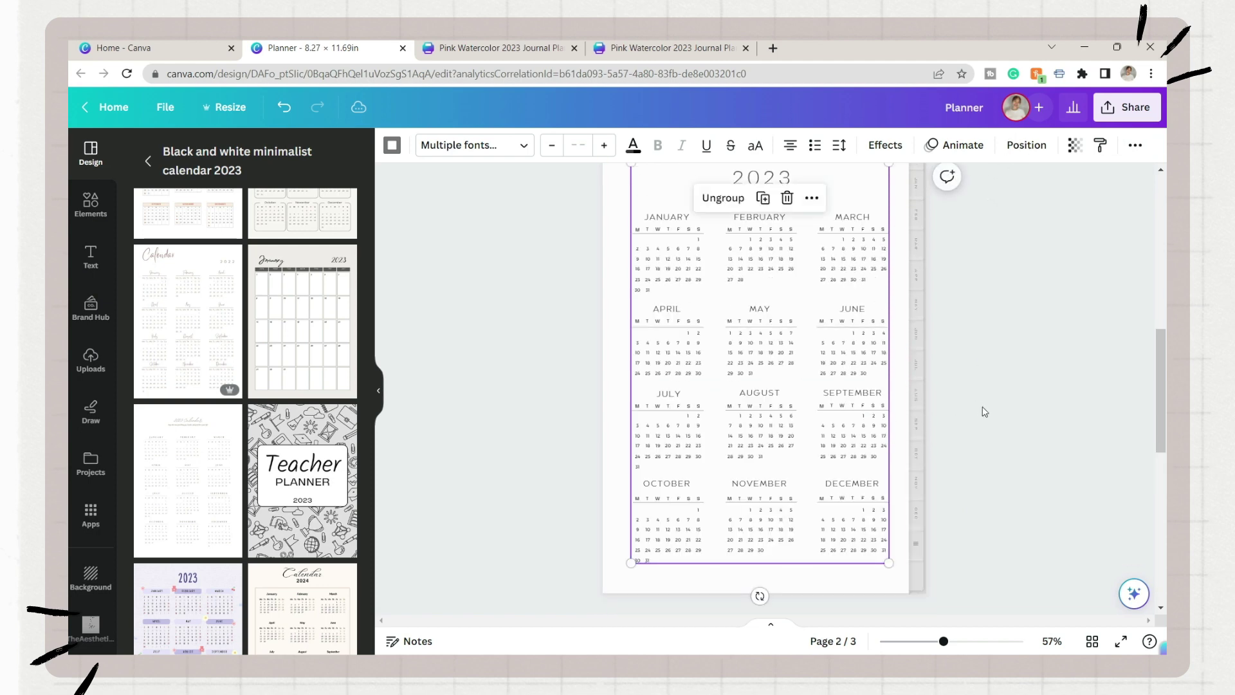
pyautogui.scroll(2, 984, 412)
pyautogui.scroll(5, 812, 355)
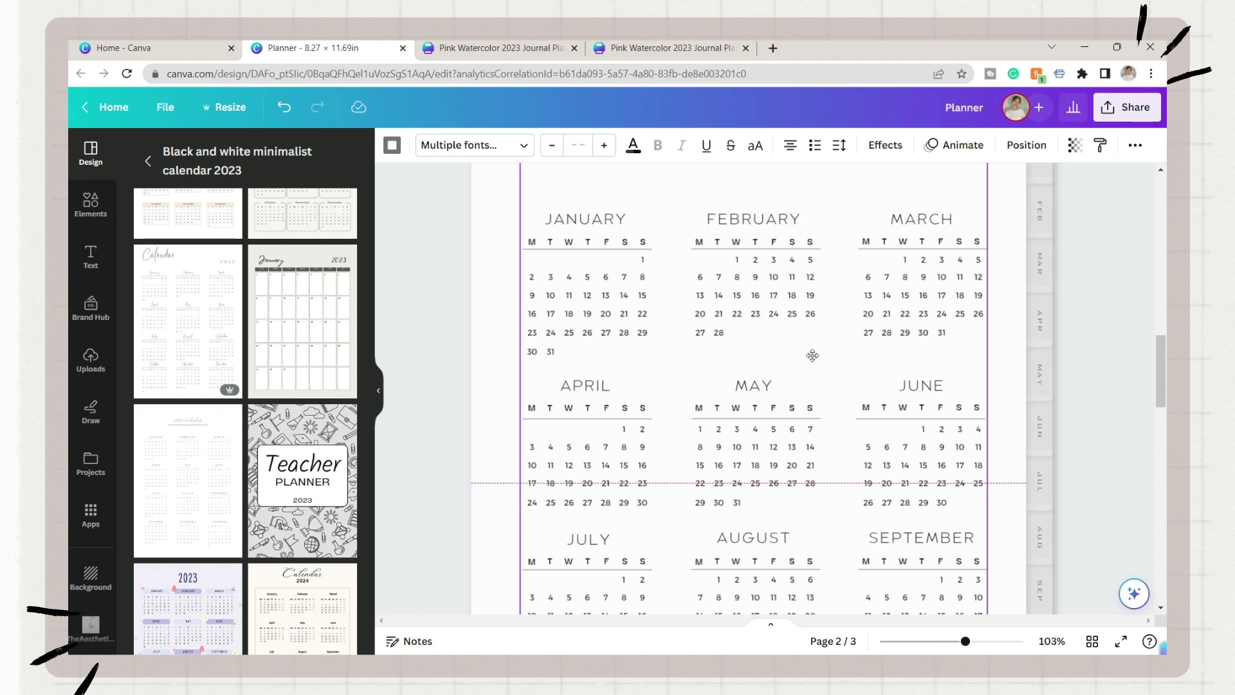
pyautogui.scroll(2, 1139, 428)
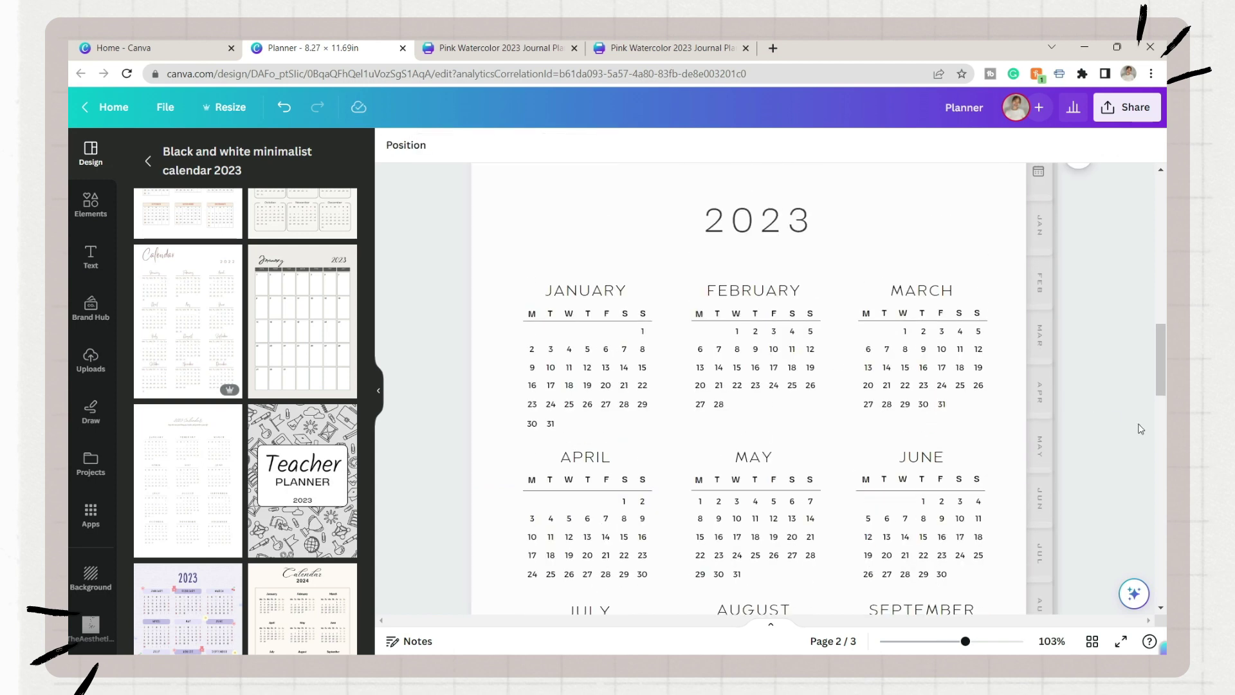
# Search the design templates for "monthly calendar 2023"
pyautogui.scroll(-8, 1139, 428)
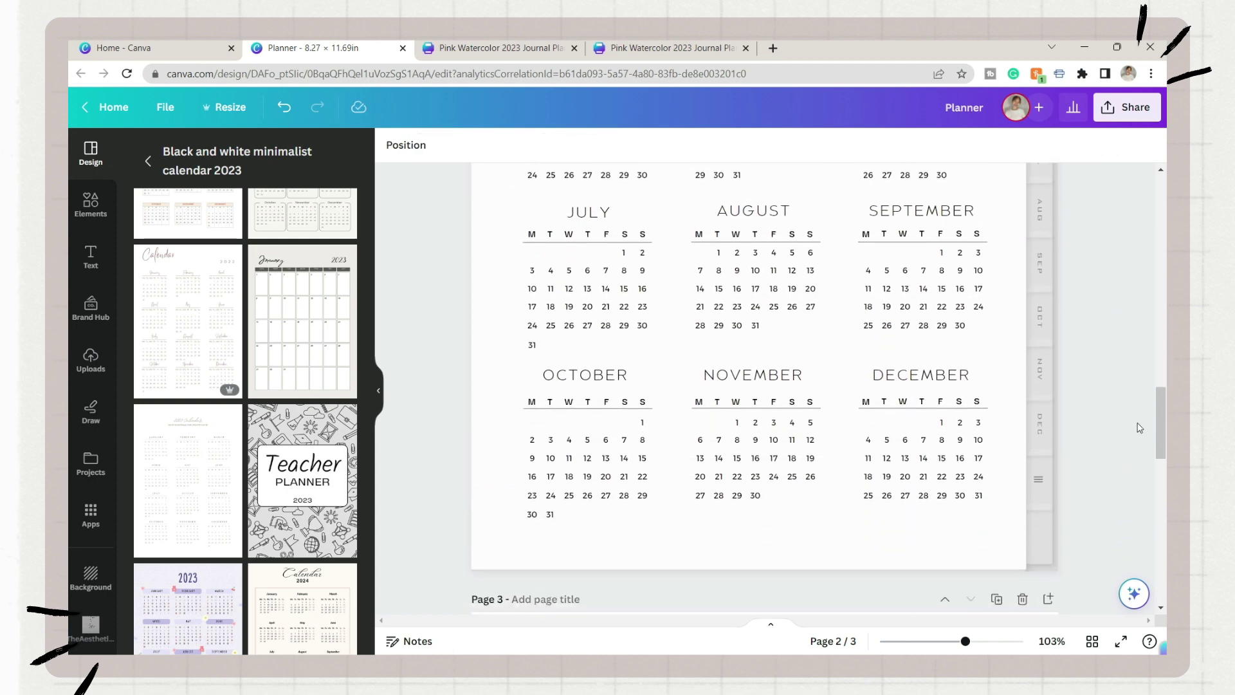
pyautogui.scroll(-5, 964, 312)
pyautogui.scroll(-3, 961, 312)
pyautogui.scroll(4, 961, 312)
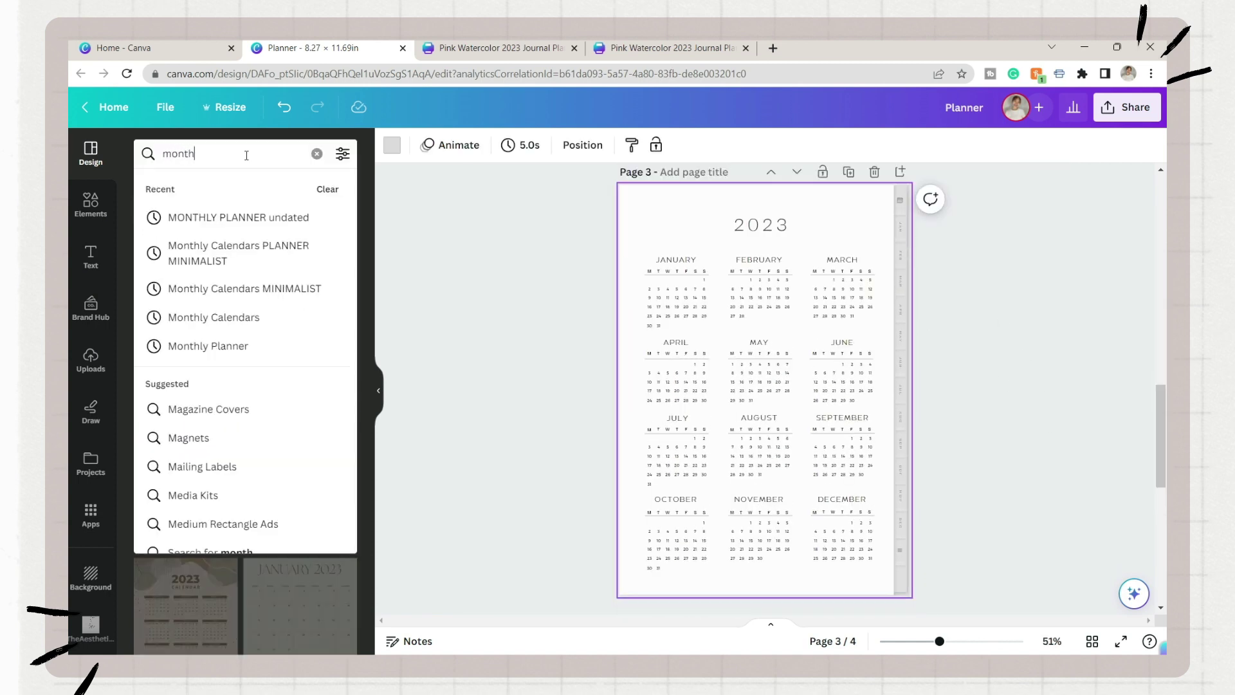
pyautogui.write('y calendar')
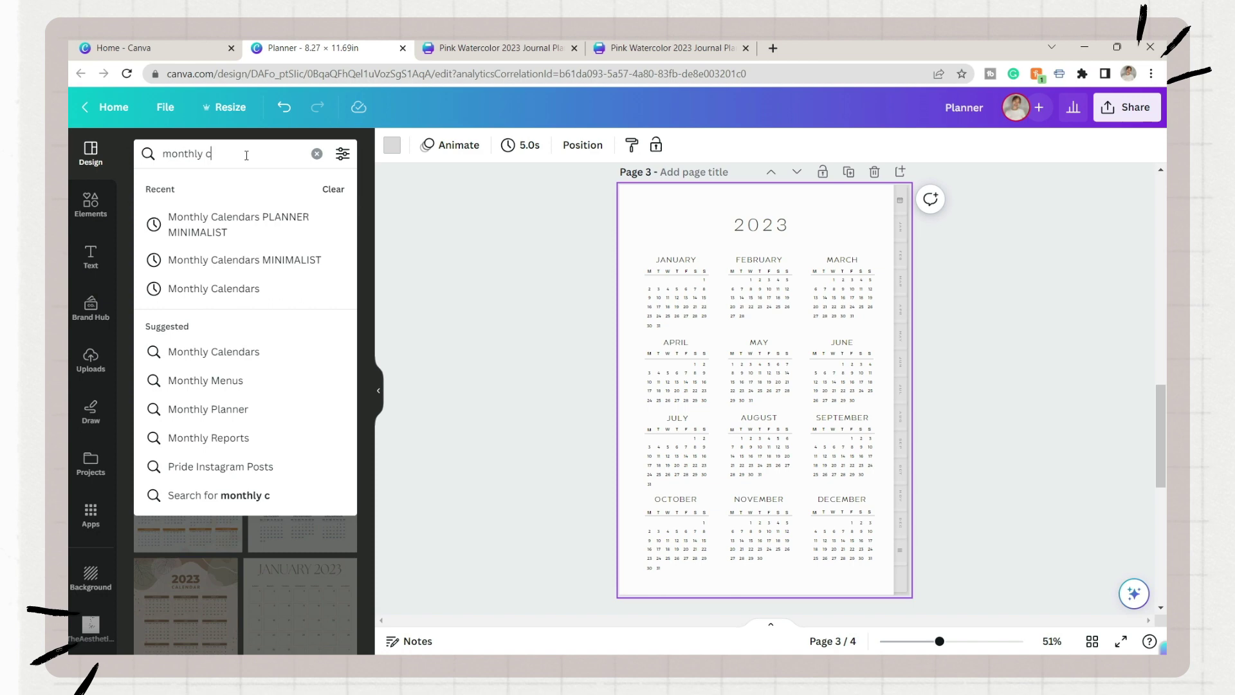
pyautogui.write(' 2023')
pyautogui.press('Return')
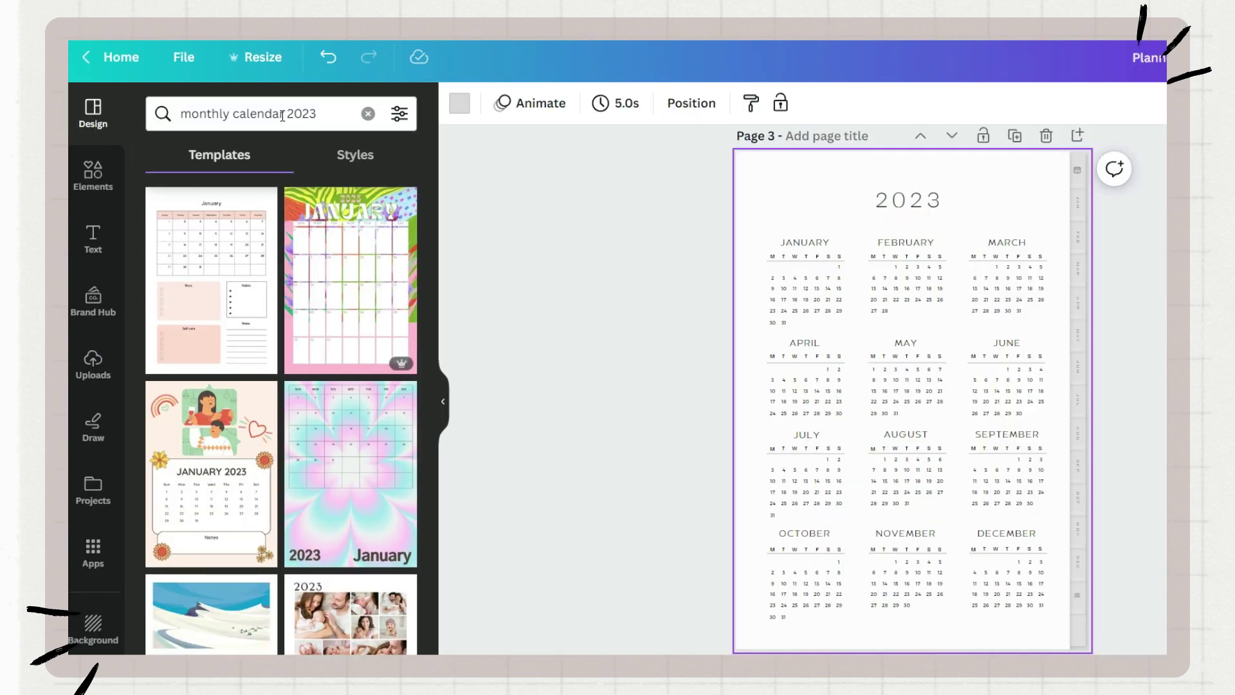
# Try the White and Black Minimalist July 2023 Calendar Planner template on page 4
pyautogui.click(303, 450)
pyautogui.click(162, 122)
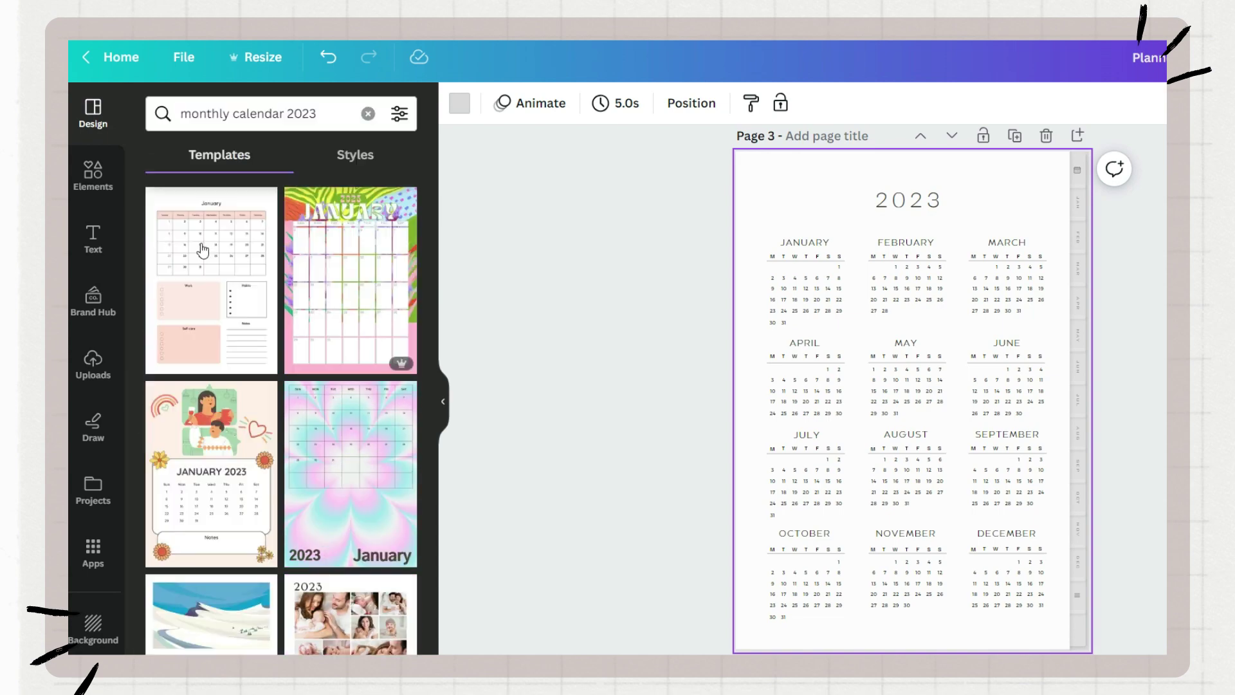
pyautogui.scroll(-3, 203, 252)
pyautogui.scroll(-1, 242, 464)
pyautogui.scroll(-4, 337, 515)
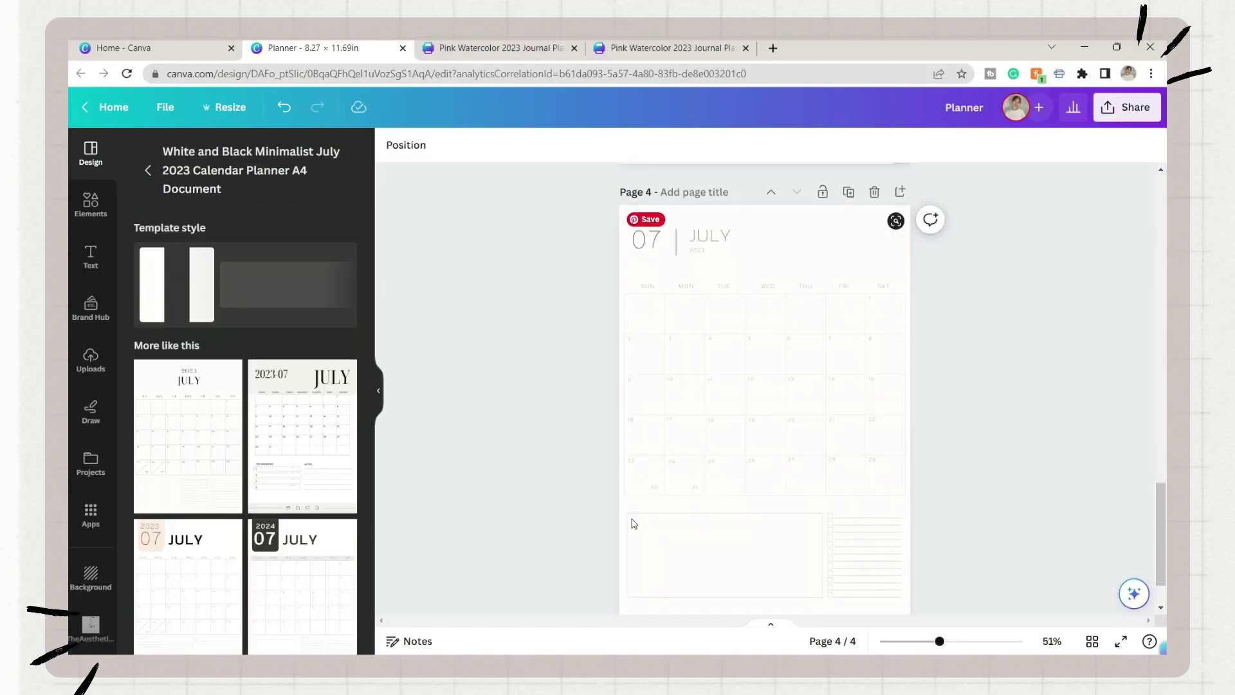
pyautogui.scroll(-8, 244, 405)
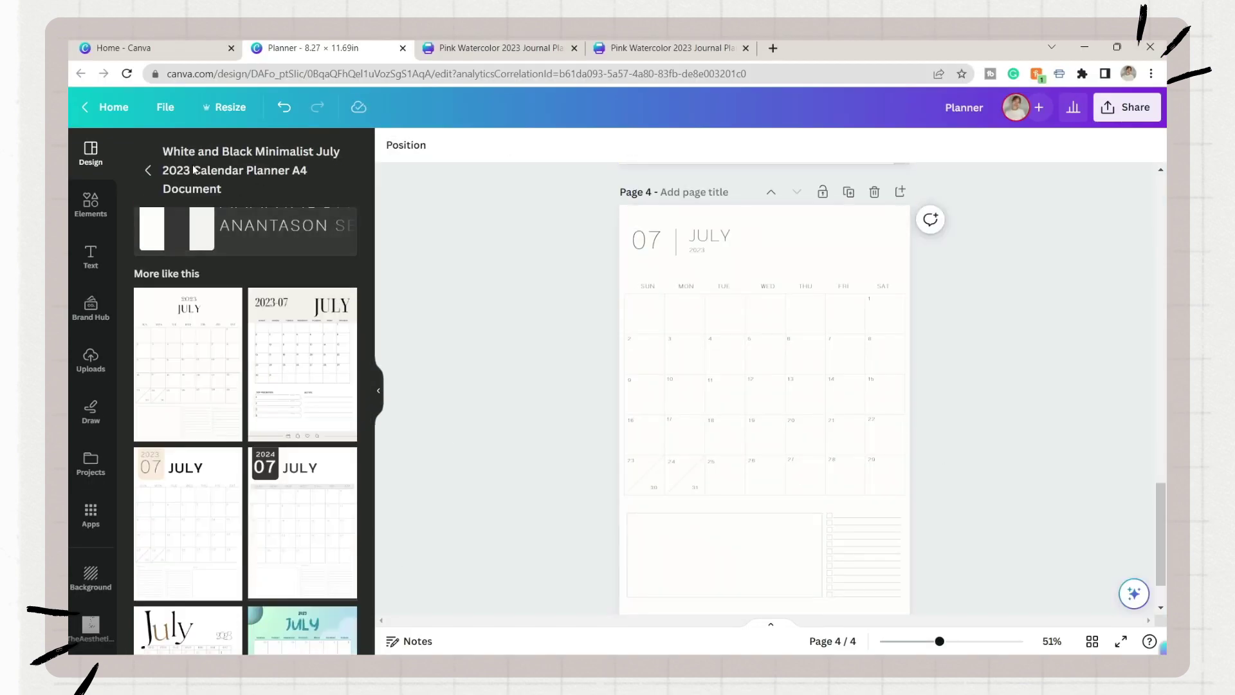
# Apply the Cream and Black Minimalist August 2023 Calendar Planner template to page 4 and browse its related designs
pyautogui.click(242, 408)
pyautogui.scroll(-4, 257, 408)
pyautogui.scroll(-1, 942, 457)
pyautogui.scroll(1, 942, 458)
pyautogui.scroll(2, 308, 351)
pyautogui.scroll(1, 308, 351)
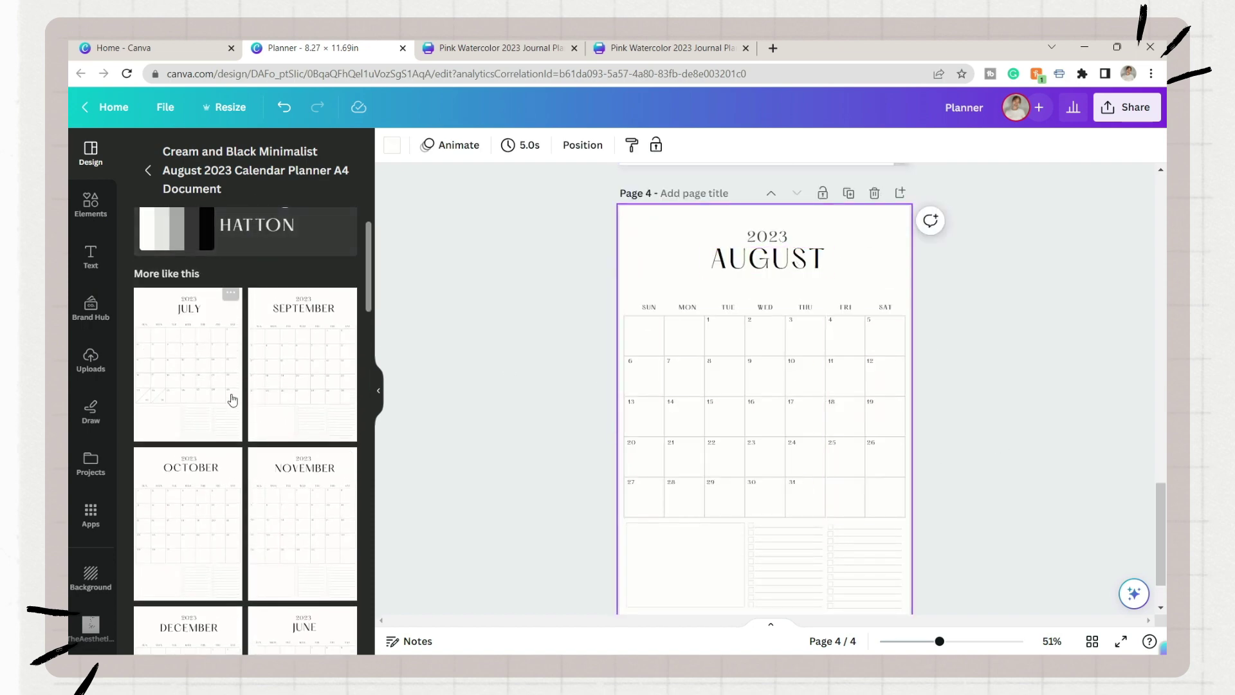
pyautogui.scroll(-6, 973, 500)
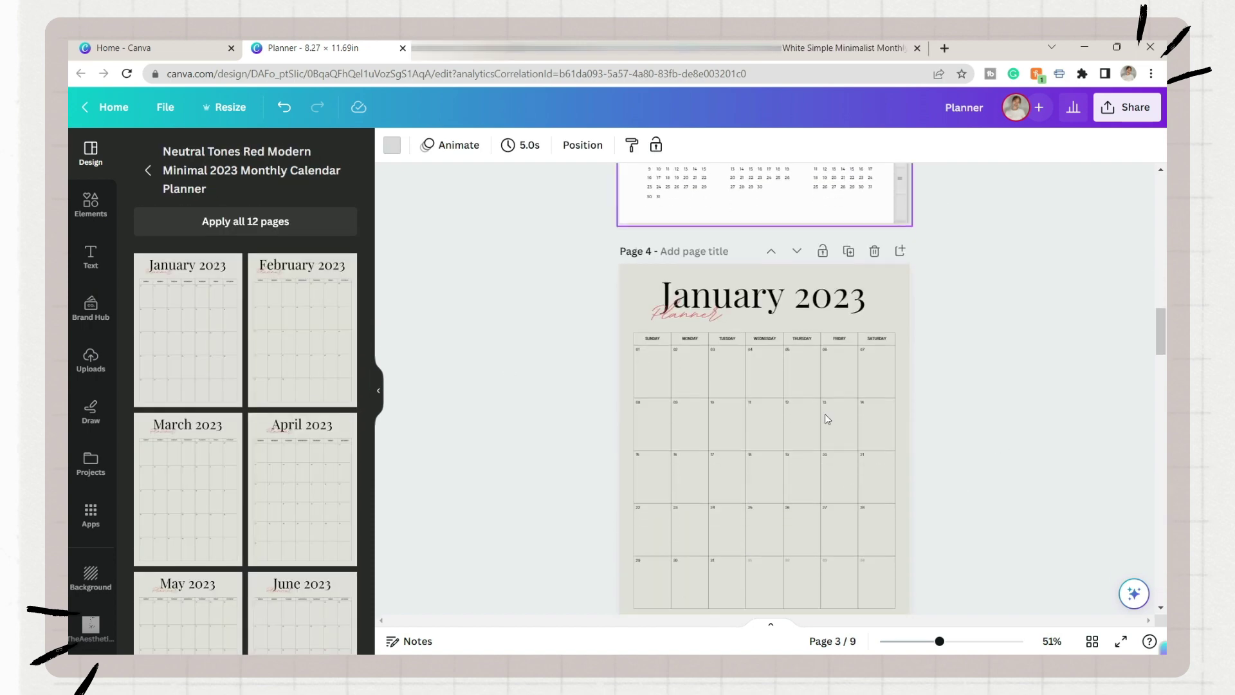
# Place the January 2023 calendar table from page 4 onto blank page 3 and resize it to fit beside the side tabs
pyautogui.moveTo(899, 590); pyautogui.dragTo(618, 294)
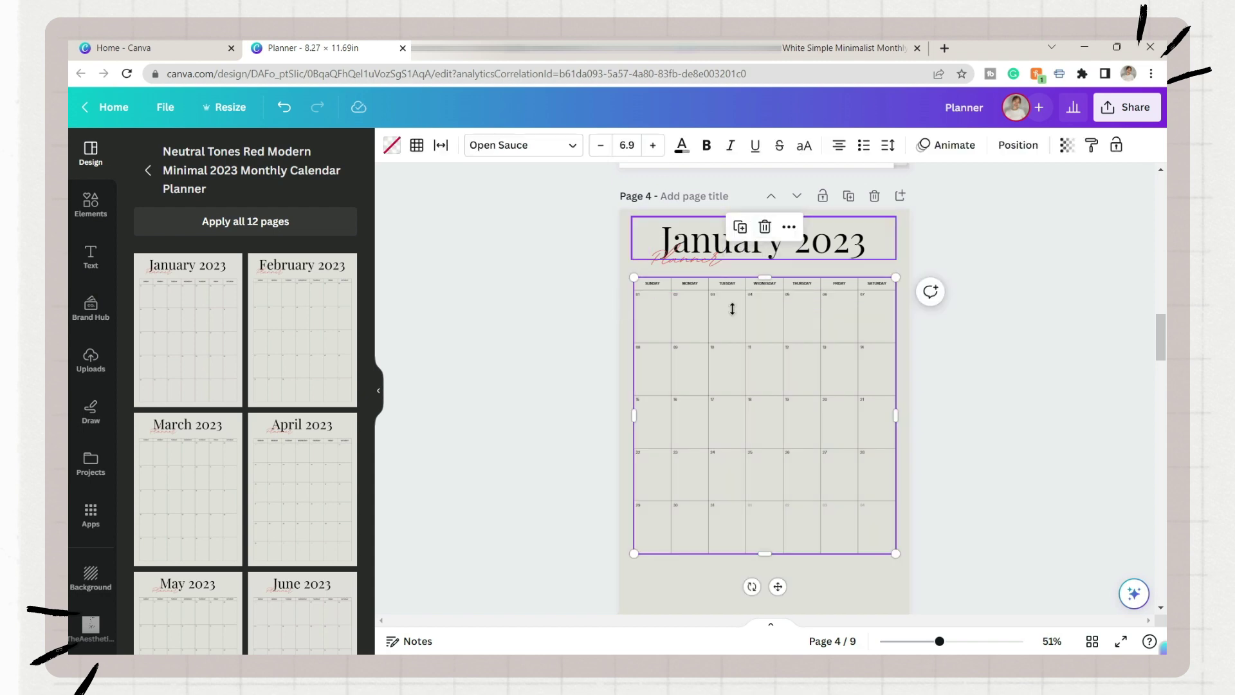
pyautogui.scroll(6, 720, 431)
pyautogui.click(840, 281)
pyautogui.moveTo(839, 265); pyautogui.dragTo(704, 292)
pyautogui.click(706, 296)
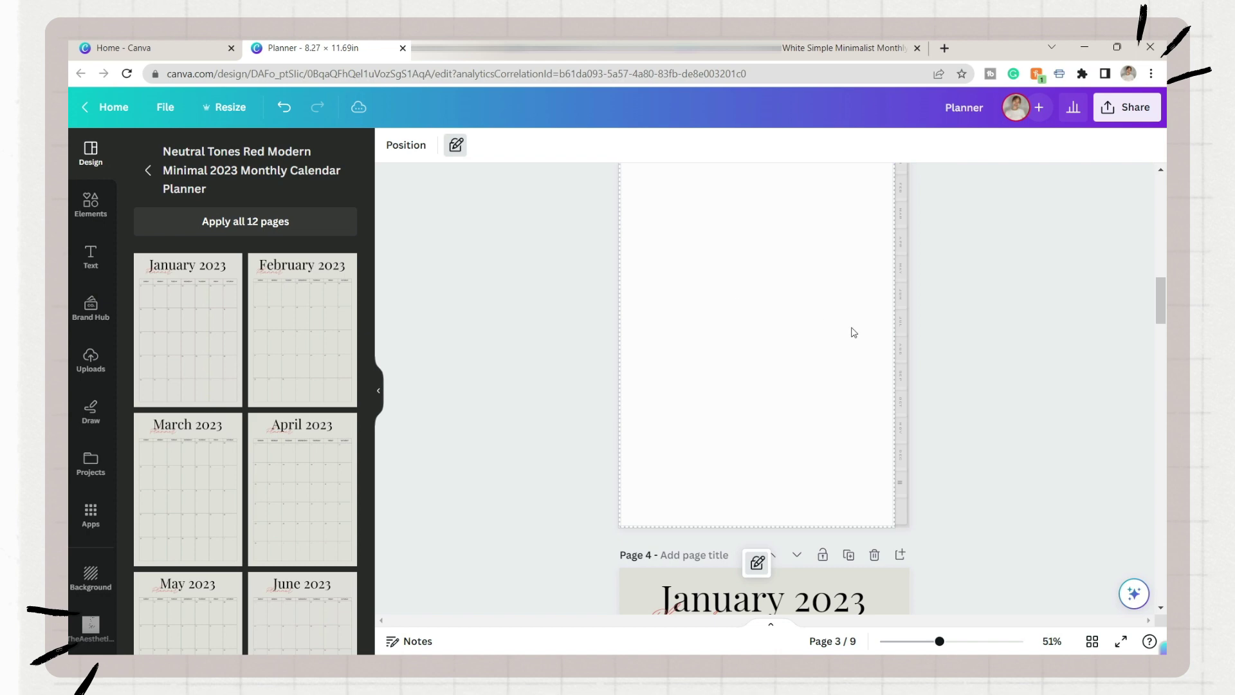
pyautogui.hotkey('ctrl', 'z')
pyautogui.scroll(2, 875, 450)
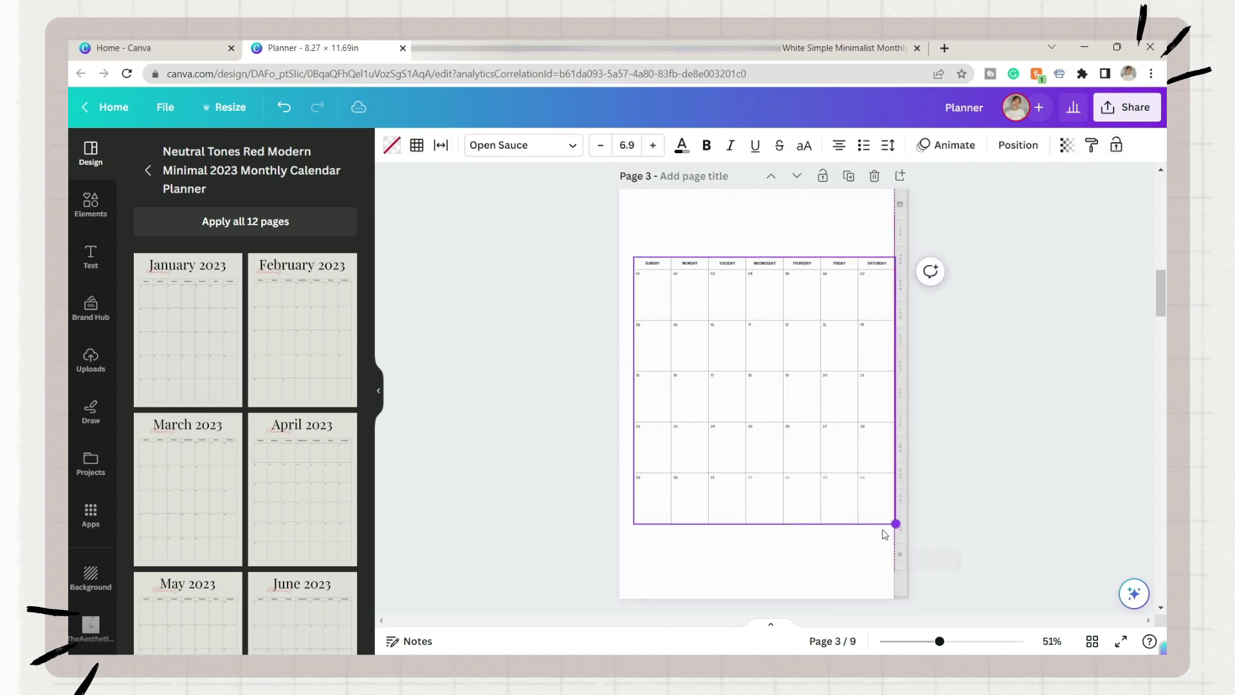
pyautogui.moveTo(884, 535); pyautogui.dragTo(884, 500)
pyautogui.scroll(1, 808, 281)
# Set the table's weekday header row to the Balgin font at size 7.9 and adjust its line spacing
pyautogui.click(646, 314)
pyautogui.click(611, 315)
pyautogui.click(492, 153)
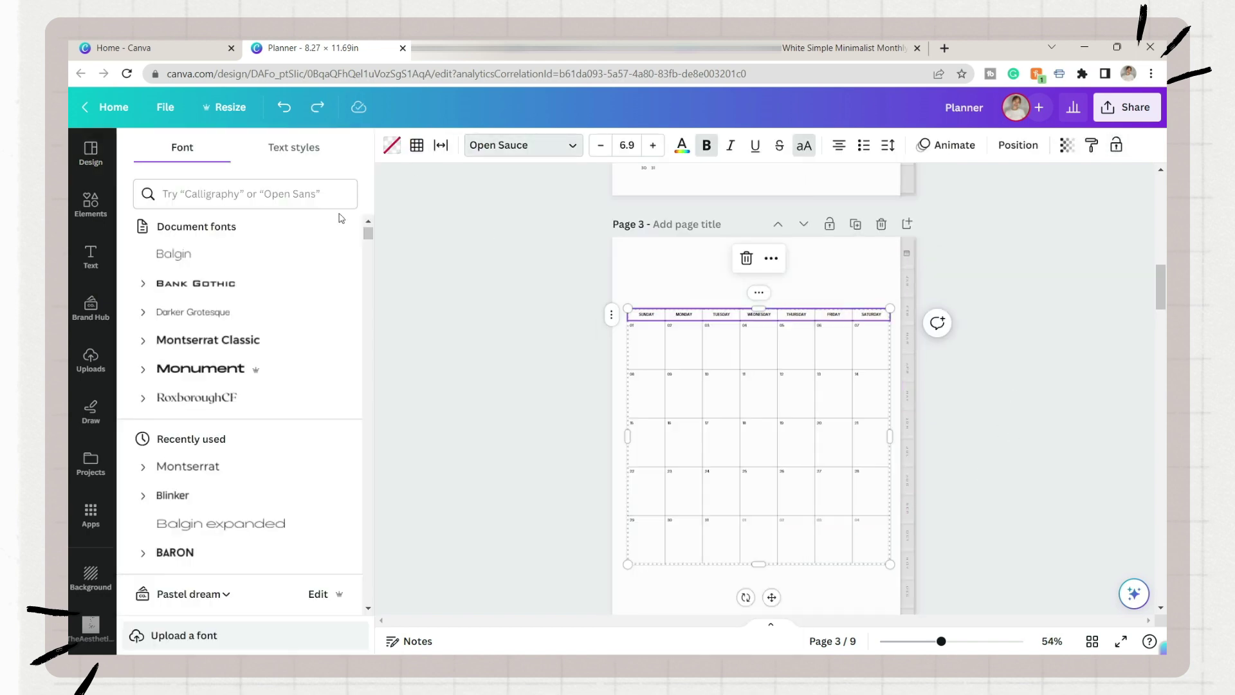
pyautogui.click(174, 254)
pyautogui.moveTo(941, 641); pyautogui.dragTo(975, 641)
pyautogui.click(888, 144)
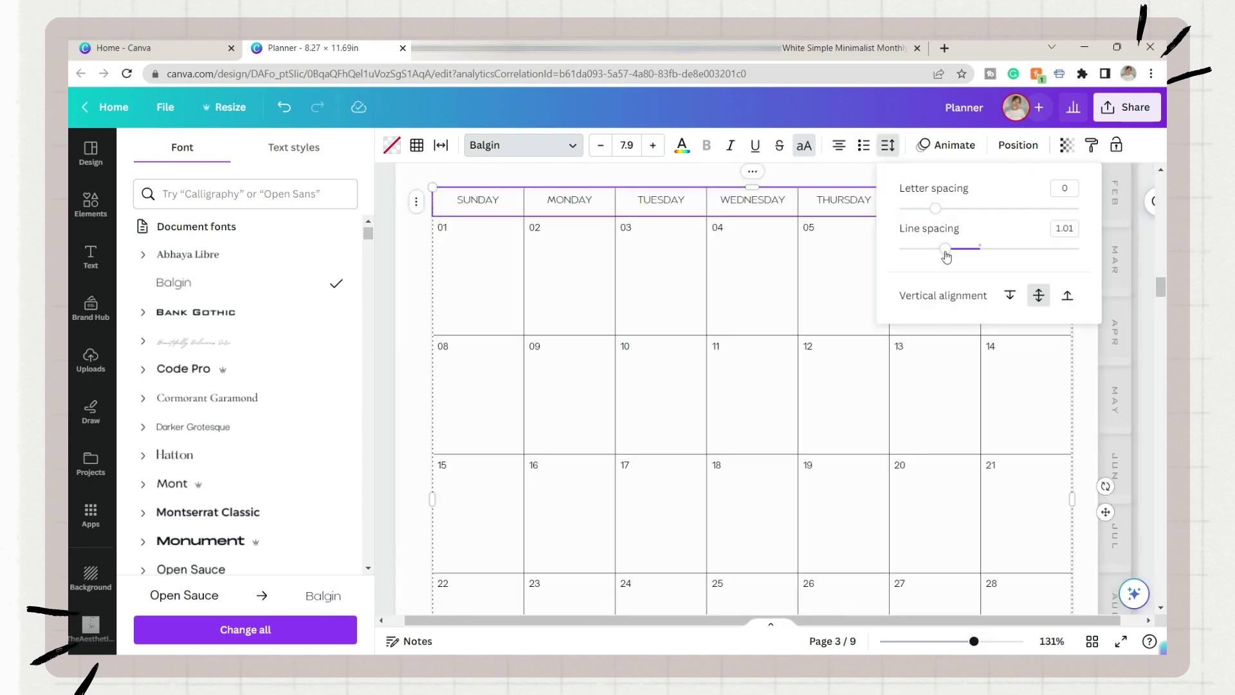
pyautogui.click(661, 275)
pyautogui.hotkey('ctrl', 'z')
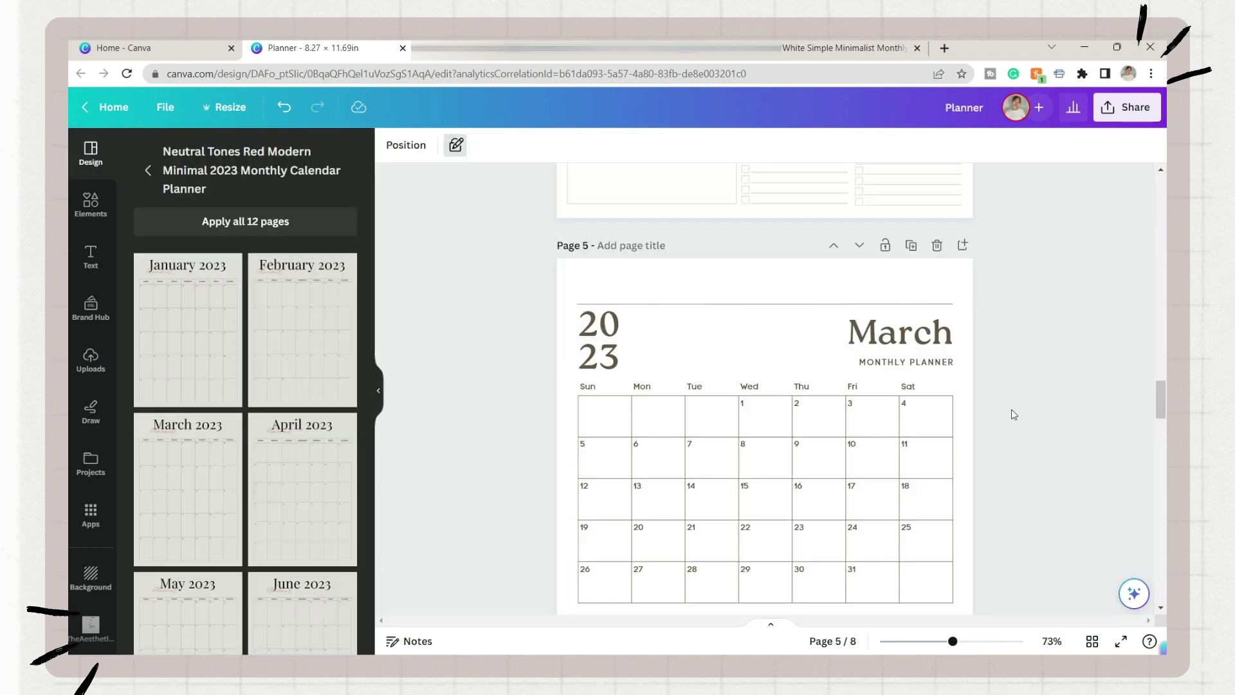
# Select the 2023, March and MONTHLY PLANNER headings and the SCHEDULE and TO DO LIST sections on page 5
pyautogui.scroll(-2, 1013, 414)
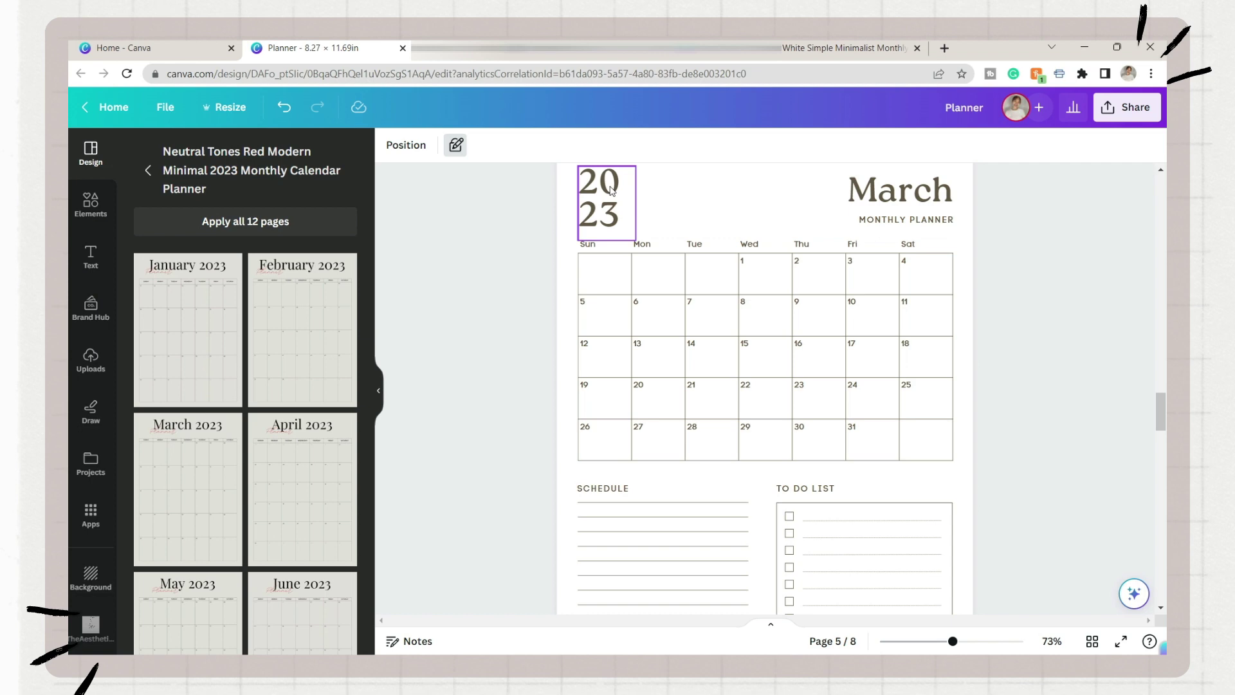
pyautogui.moveTo(582, 175); pyautogui.dragTo(951, 234)
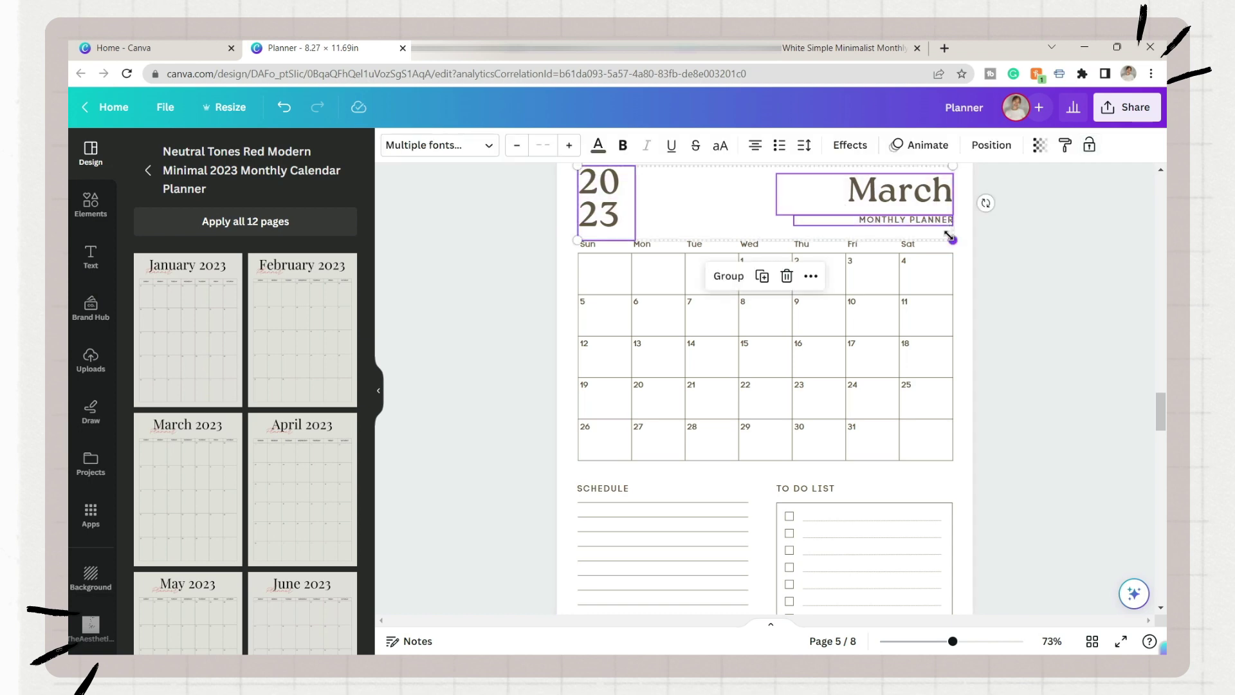
pyautogui.scroll(-2, 566, 339)
pyautogui.moveTo(564, 334); pyautogui.dragTo(970, 506)
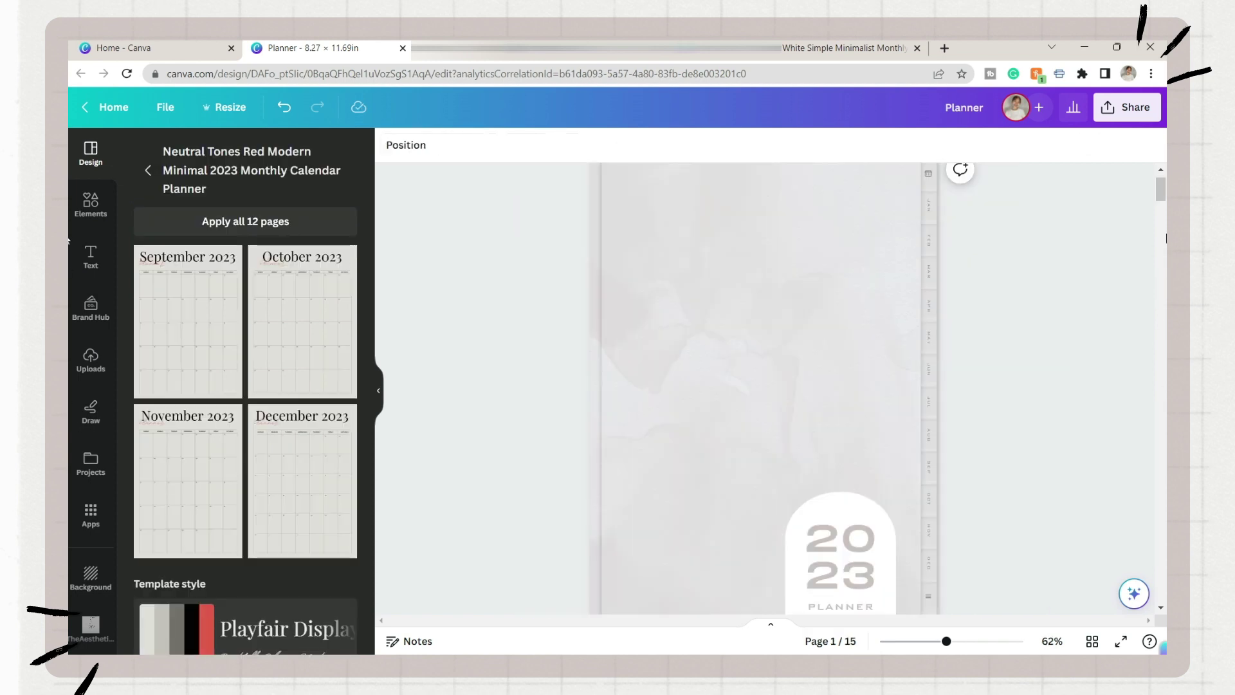
# Go to the end of the monthly pages and search the design templates for "weekly planner"
pyautogui.moveTo(1163, 187); pyautogui.dragTo(1165, 516)
pyautogui.scroll(-15, 946, 357)
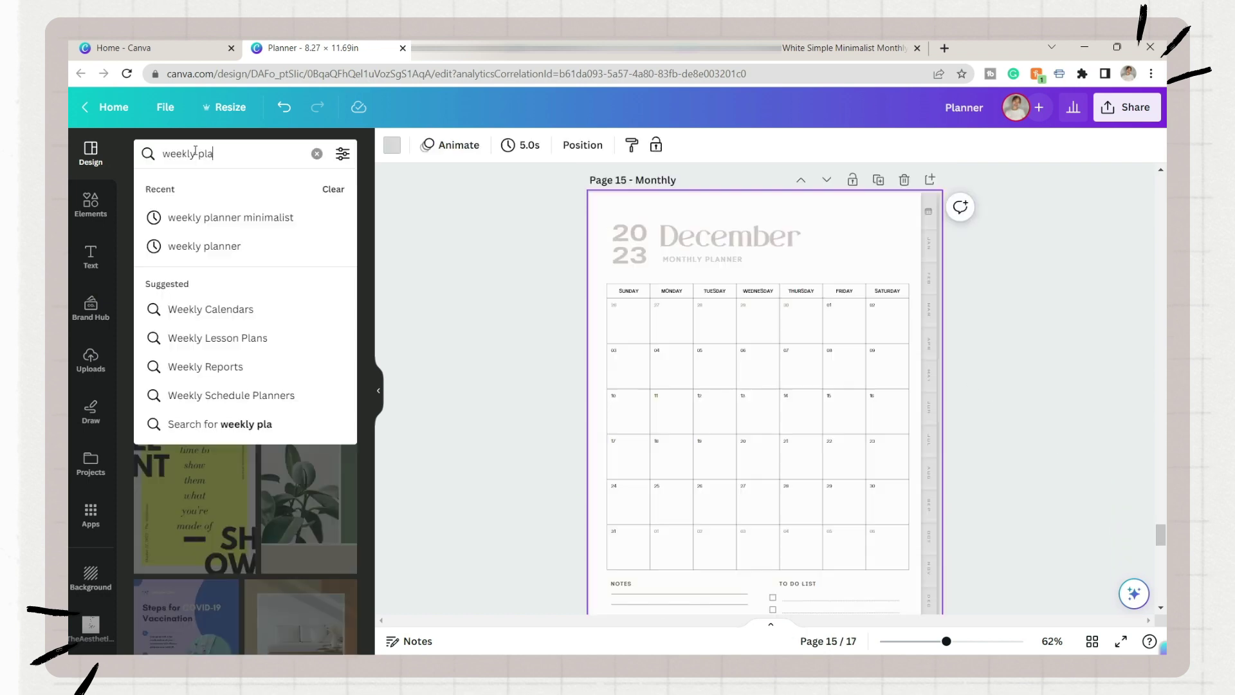
pyautogui.write('nner')
pyautogui.press('Return')
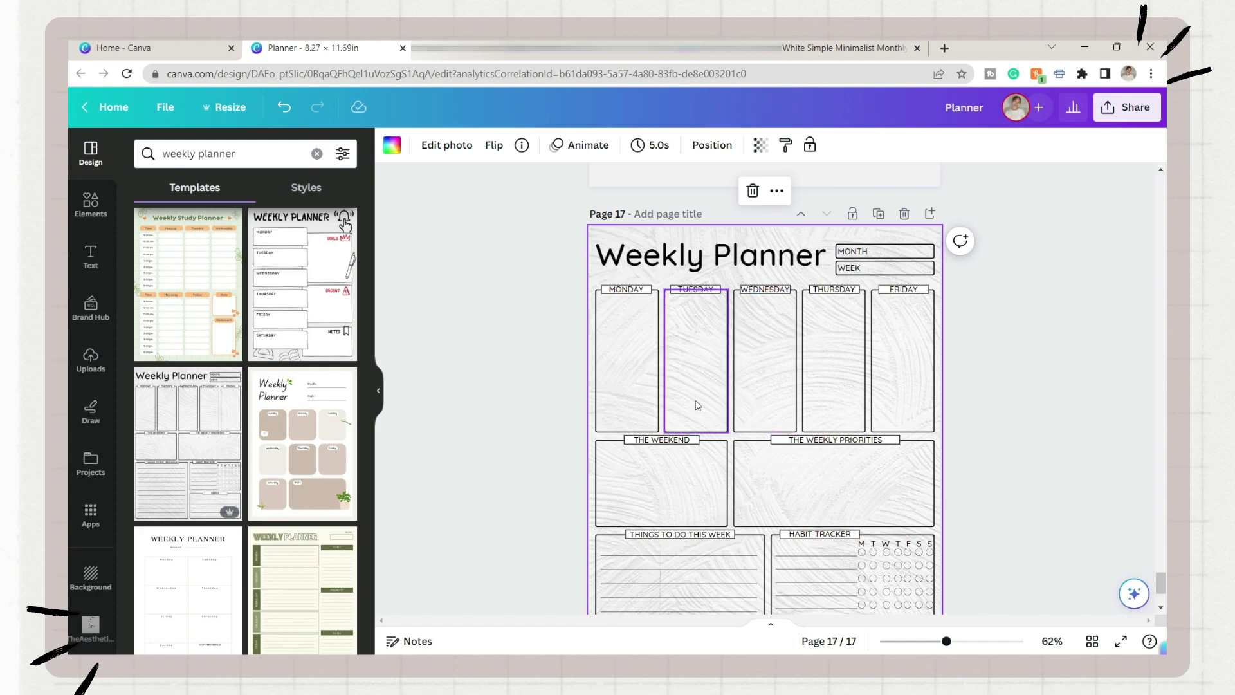
# Try the Simple Classy Printable Weekly Planner and Beige Minimal Line Weekly Planner templates on page 17
pyautogui.scroll(-3, 202, 466)
pyautogui.click(202, 466)
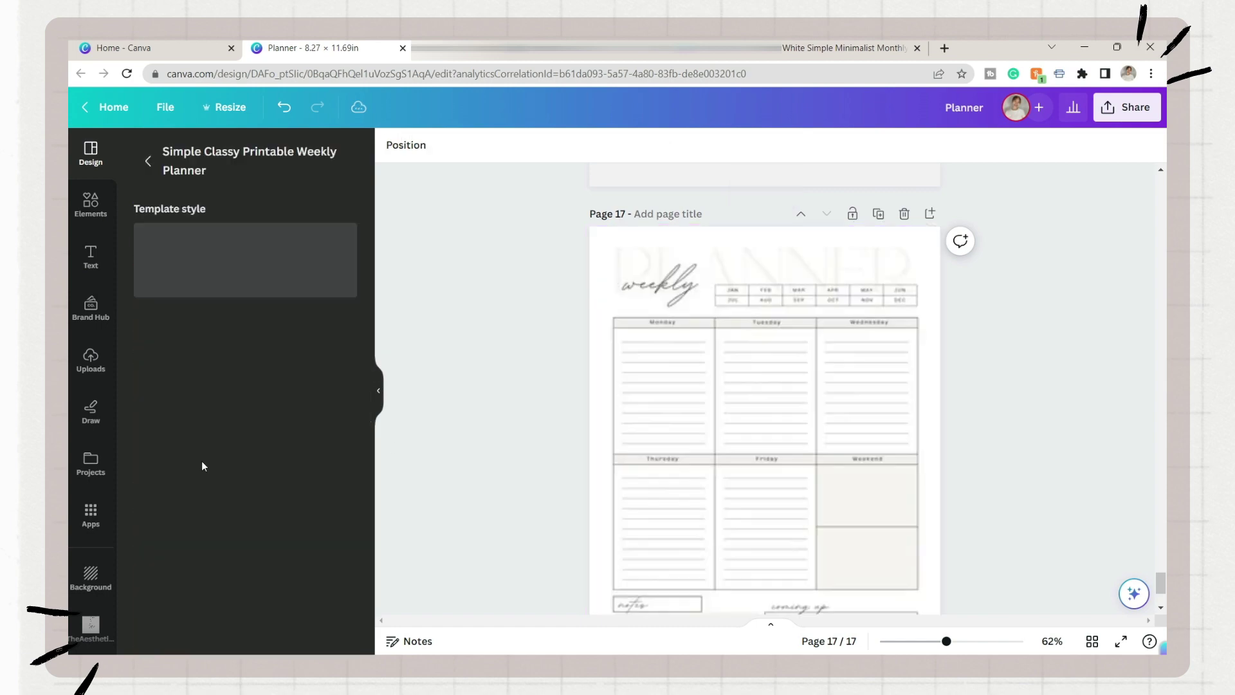
pyautogui.scroll(-7, 302, 453)
pyautogui.click(273, 411)
pyautogui.scroll(-5, 270, 402)
pyautogui.click(275, 420)
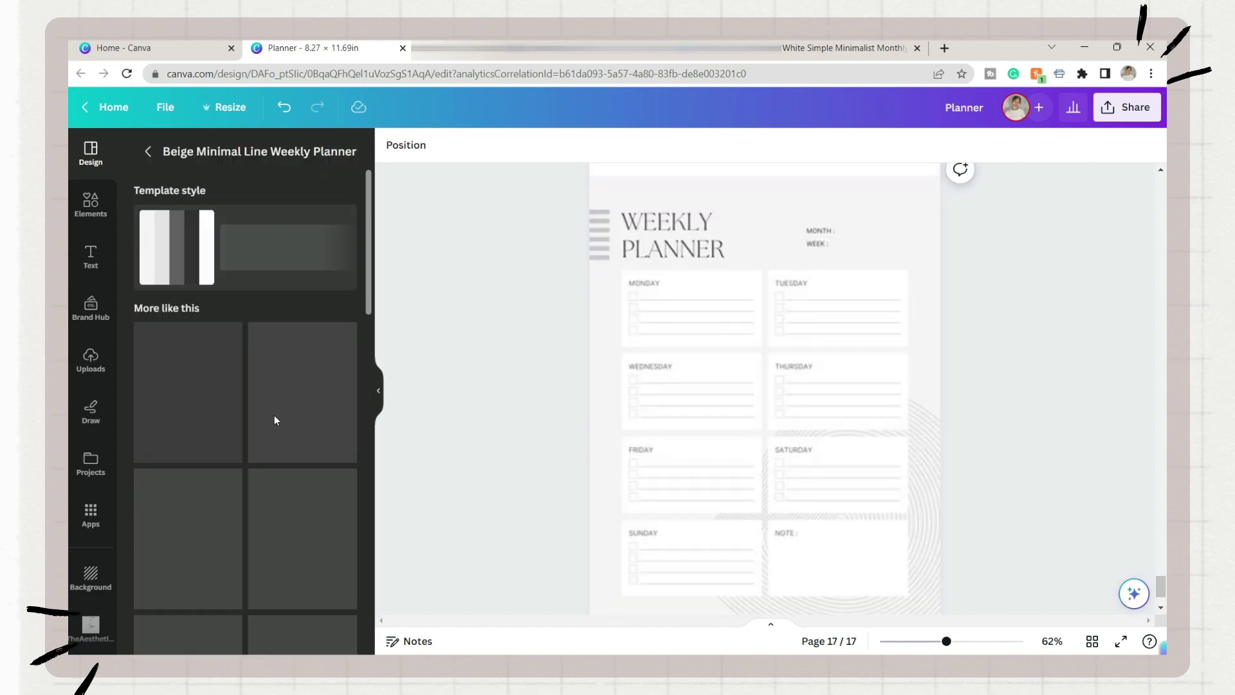
# Apply the Simple and Minimal Printable Weekly Planner template to page 17
pyautogui.click(192, 405)
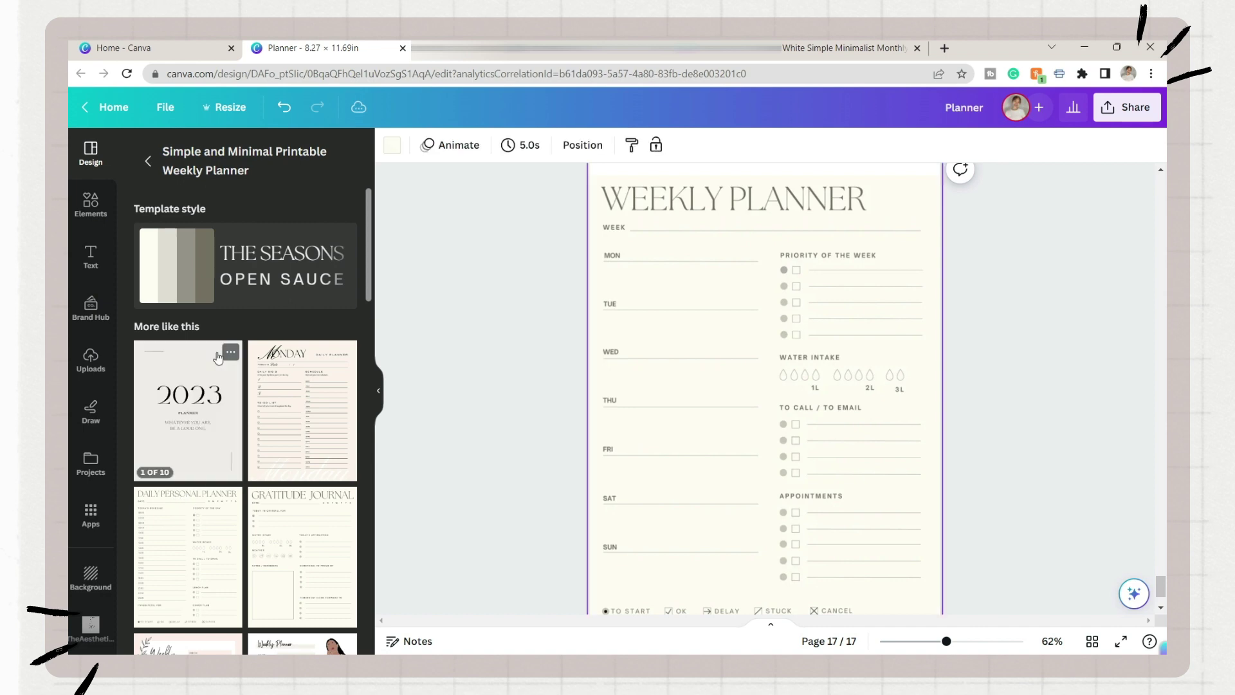
# Look through the templates similar to the Simple and Minimal Printable Weekly Planner
pyautogui.scroll(-5, 303, 361)
pyautogui.click(302, 360)
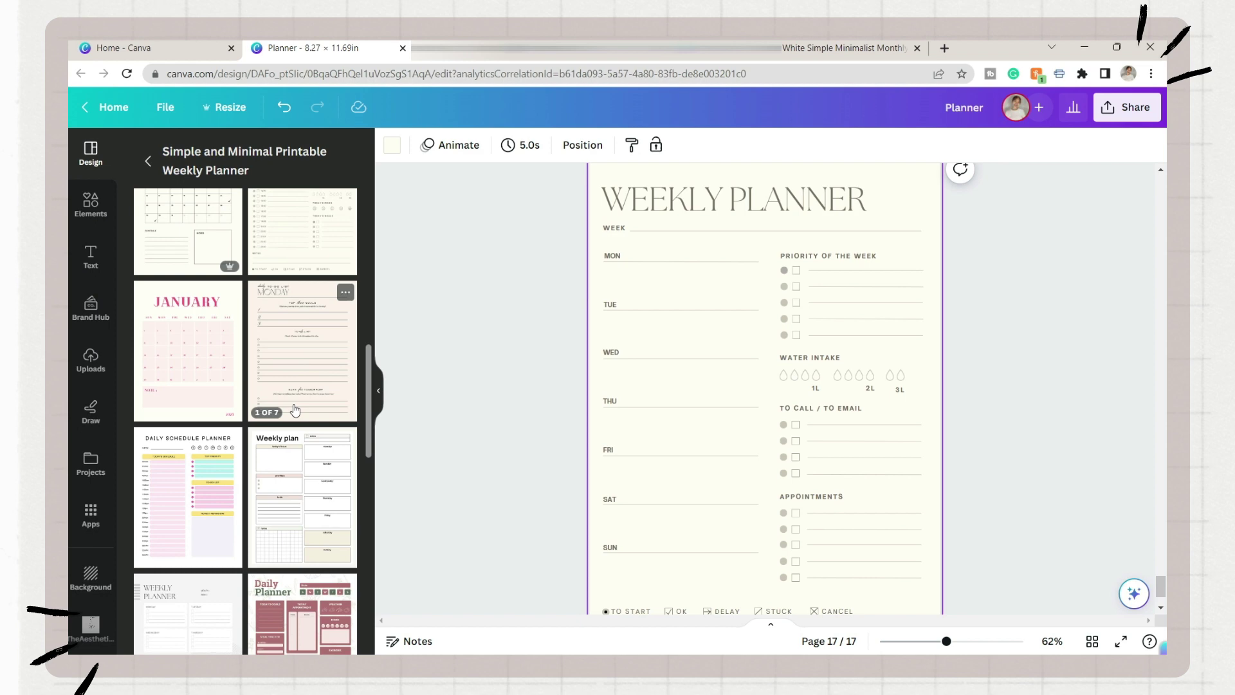
pyautogui.click(285, 481)
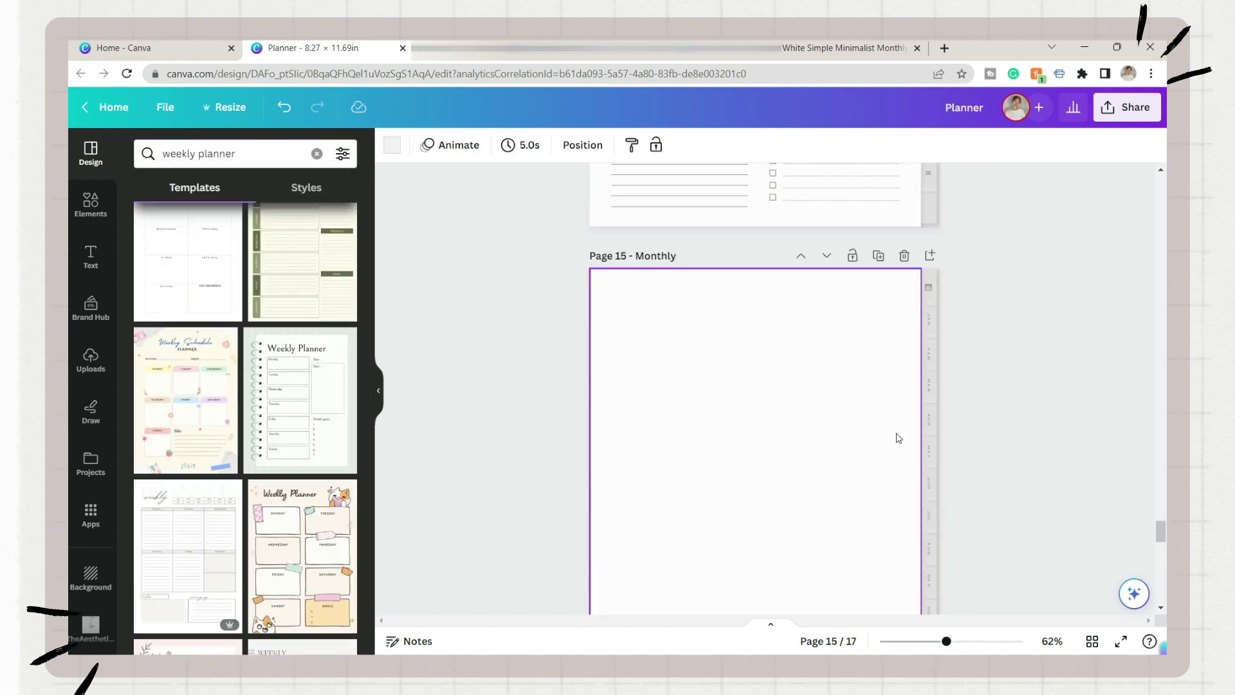
# Replace page 15's month heading with "Weekly Planner", widen its text box to fit on one line, and remove the 2023
pyautogui.scroll(10, 896, 436)
pyautogui.scroll(-5, 783, 334)
pyautogui.doubleClick(753, 239)
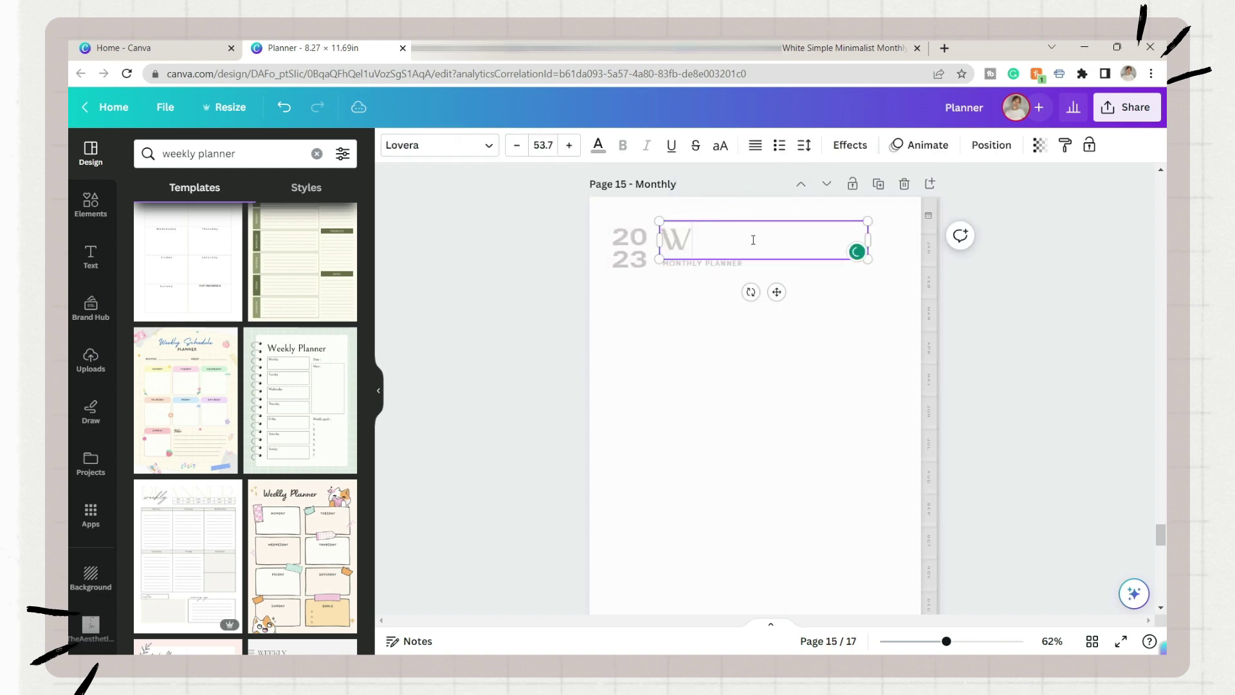
pyautogui.write('Weekly Planner')
pyautogui.moveTo(868, 255); pyautogui.dragTo(911, 255)
pyautogui.moveTo(632, 250); pyautogui.dragTo(555, 232)
# Change the MONTHLY PLANNER subheading to "DATE:", left-align it, and move it with the Weekly Planner heading toward the page's left margin
pyautogui.doubleClick(715, 264)
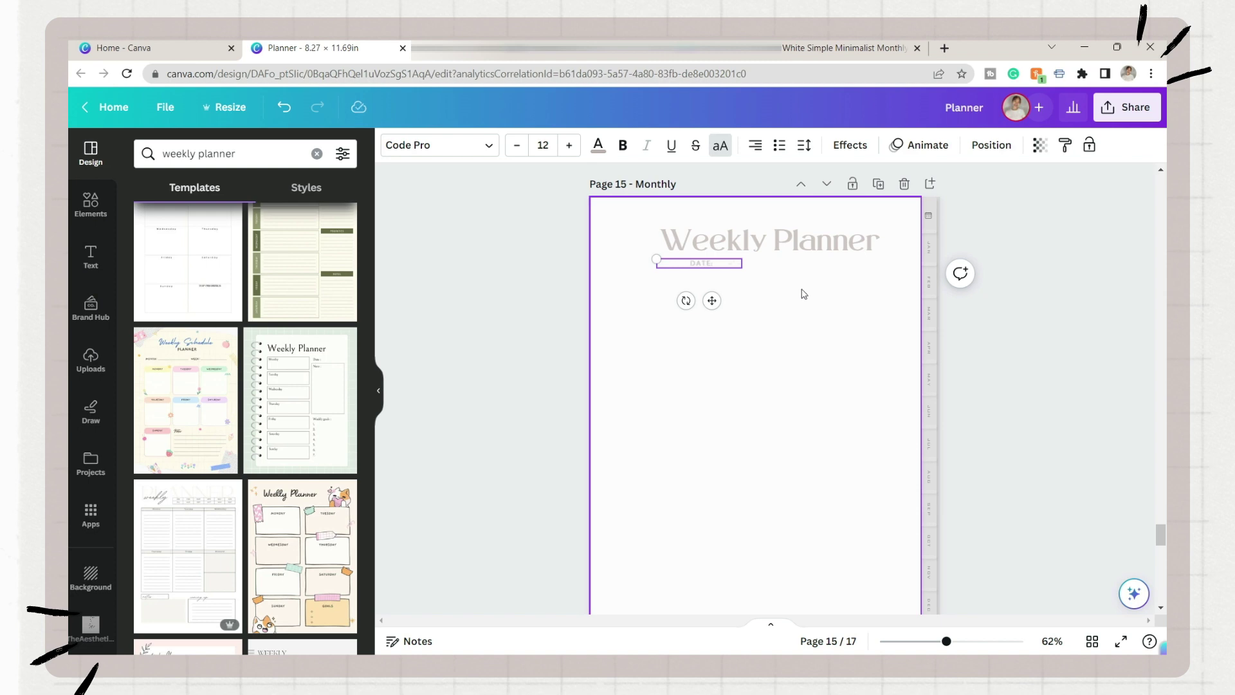
pyautogui.click(755, 145)
pyautogui.click(701, 272)
pyautogui.moveTo(701, 263); pyautogui.dragTo(733, 259)
pyautogui.moveTo(908, 305); pyautogui.dragTo(662, 222)
pyautogui.moveTo(765, 241); pyautogui.dragTo(716, 237)
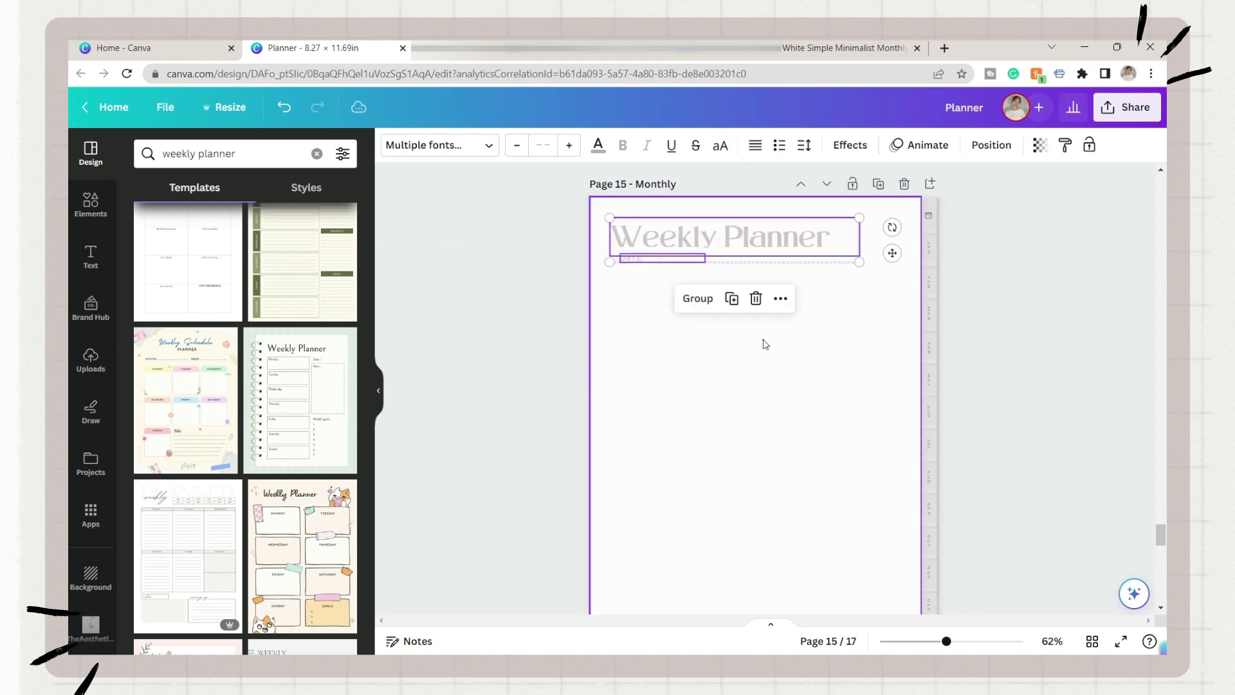
pyautogui.click(1023, 379)
# Review the weekly planner layout and its day sections on page 15
pyautogui.scroll(3, 1026, 386)
pyautogui.scroll(-10, 1081, 366)
pyautogui.scroll(-3, 849, 399)
pyautogui.moveTo(570, 254); pyautogui.dragTo(896, 477)
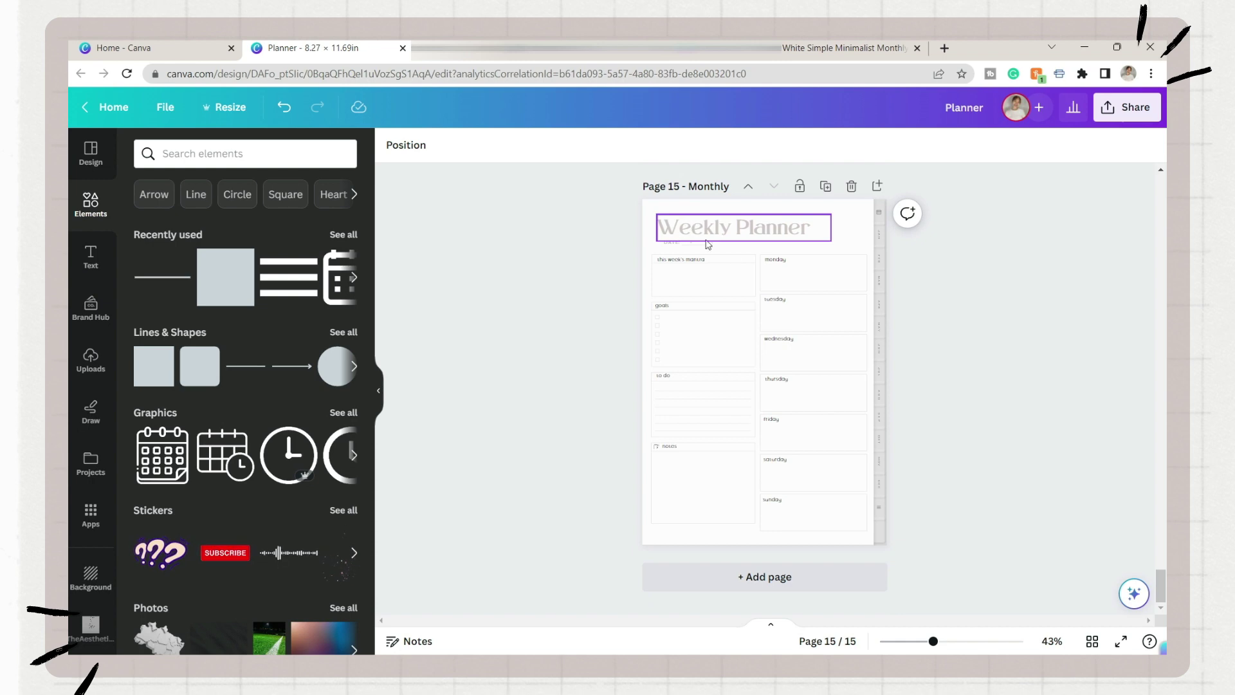
pyautogui.click(814, 443)
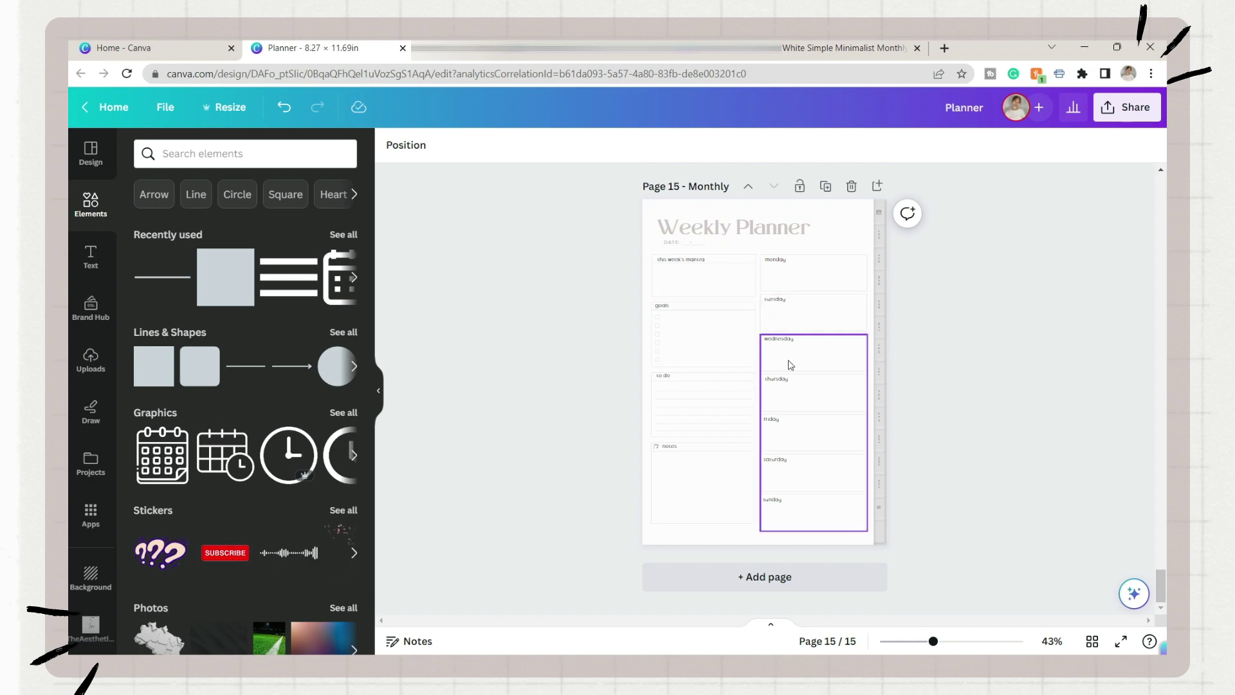
pyautogui.press('Escape')
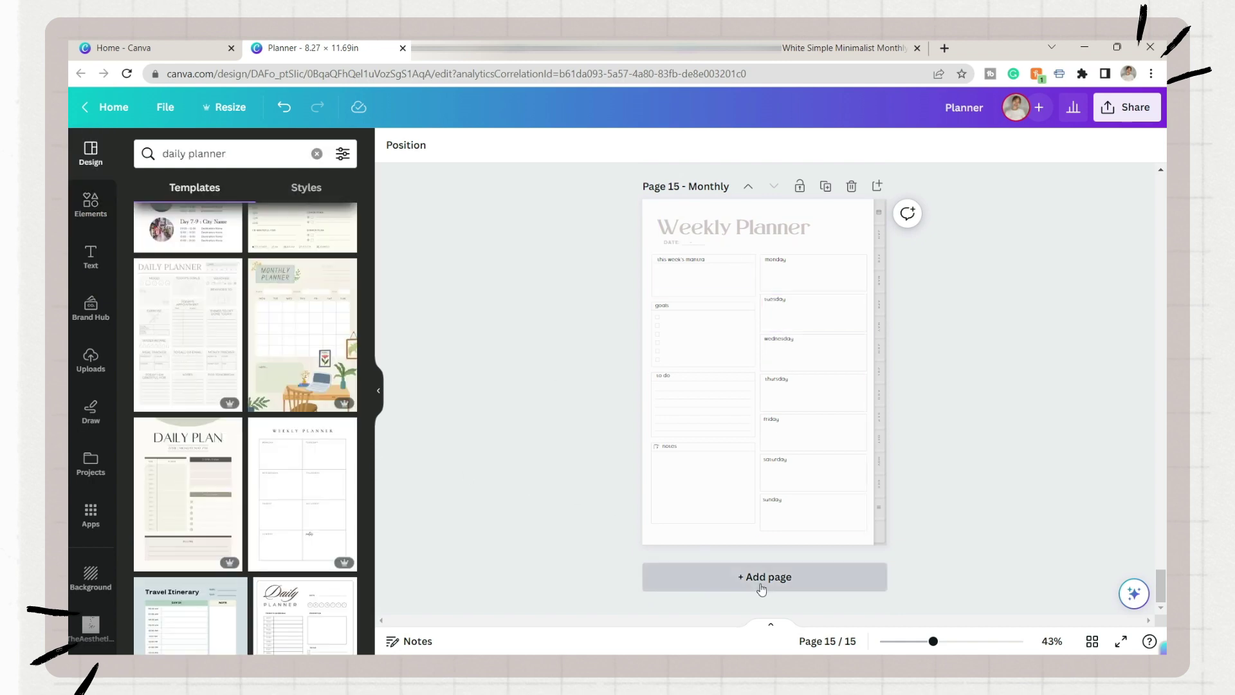
# Try the Simple Cream Beige Daily Schedule Planner template on page 16
pyautogui.click(236, 351)
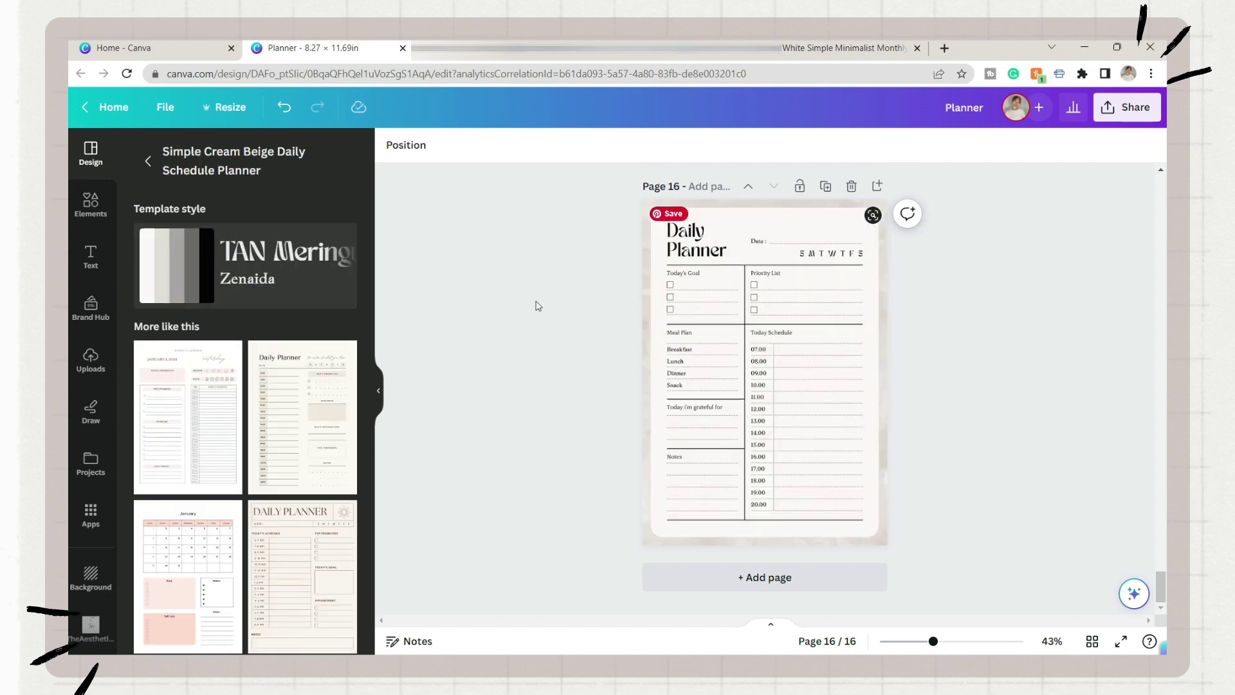
pyautogui.click(790, 323)
pyautogui.click(149, 160)
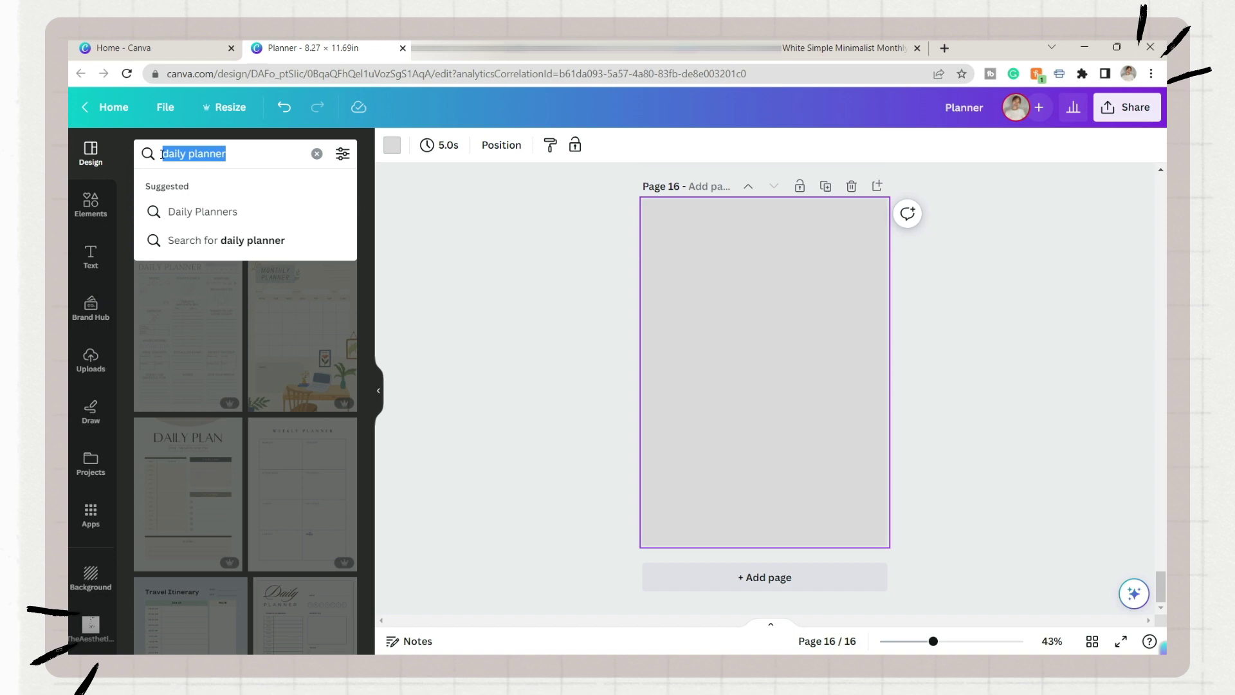
# Search the design templates for "habit tracker"
pyautogui.write('habit tra')
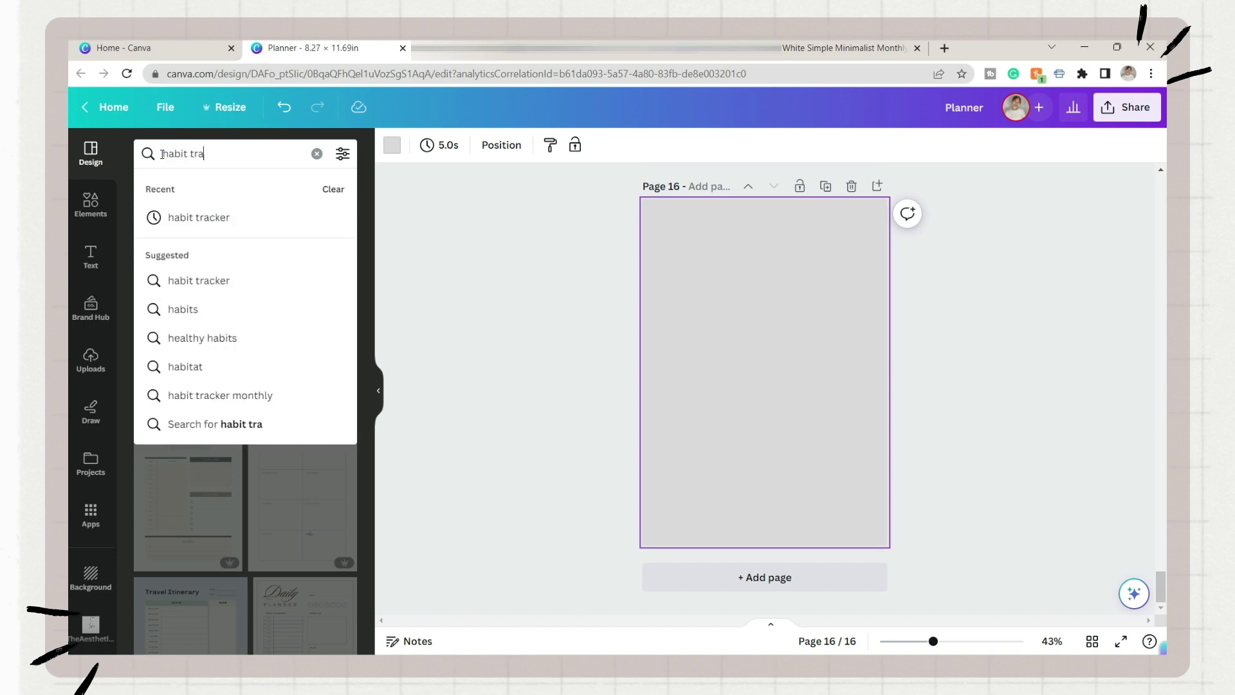
pyautogui.write('cker')
pyautogui.press('Return')
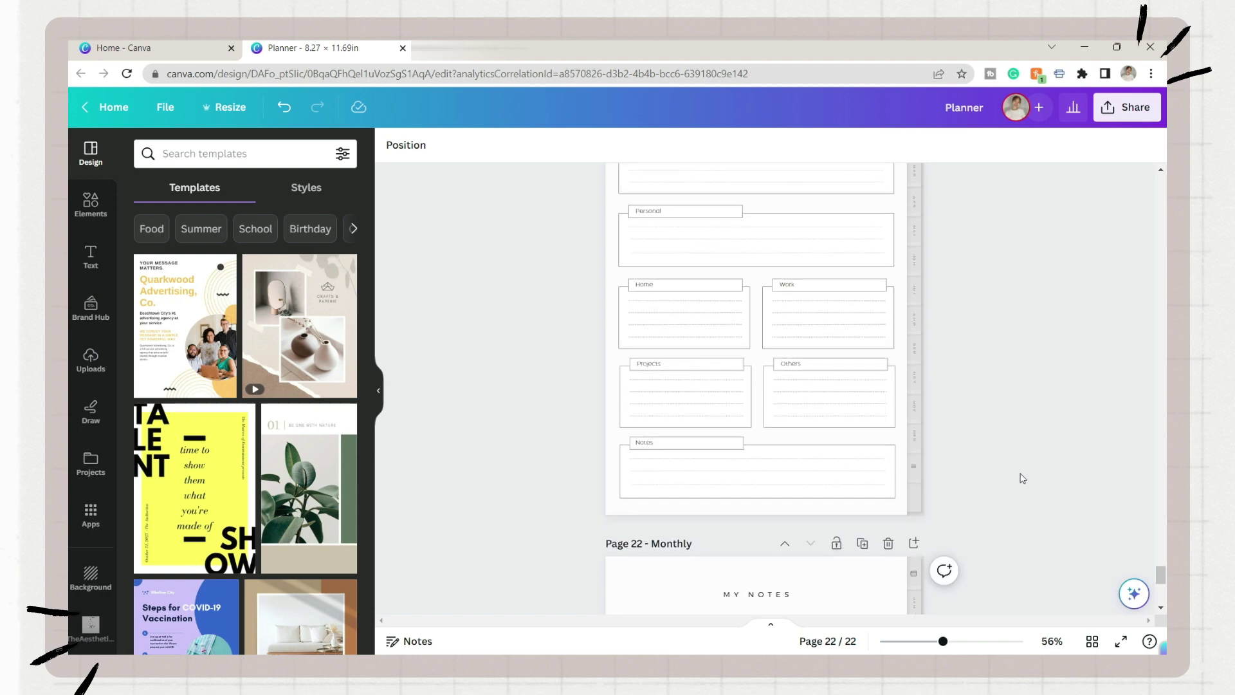
# Place the MENU heading just beside the menu icon near the top of page 23
pyautogui.scroll(1, 1022, 478)
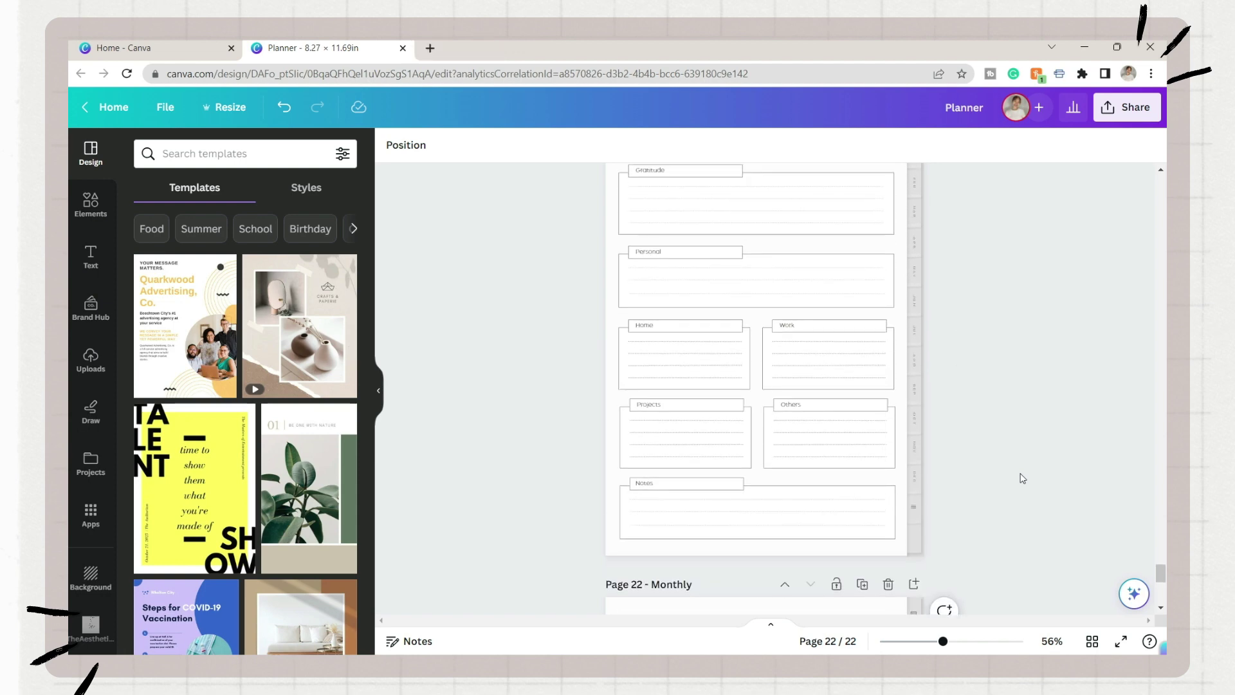
pyautogui.scroll(3, 1019, 477)
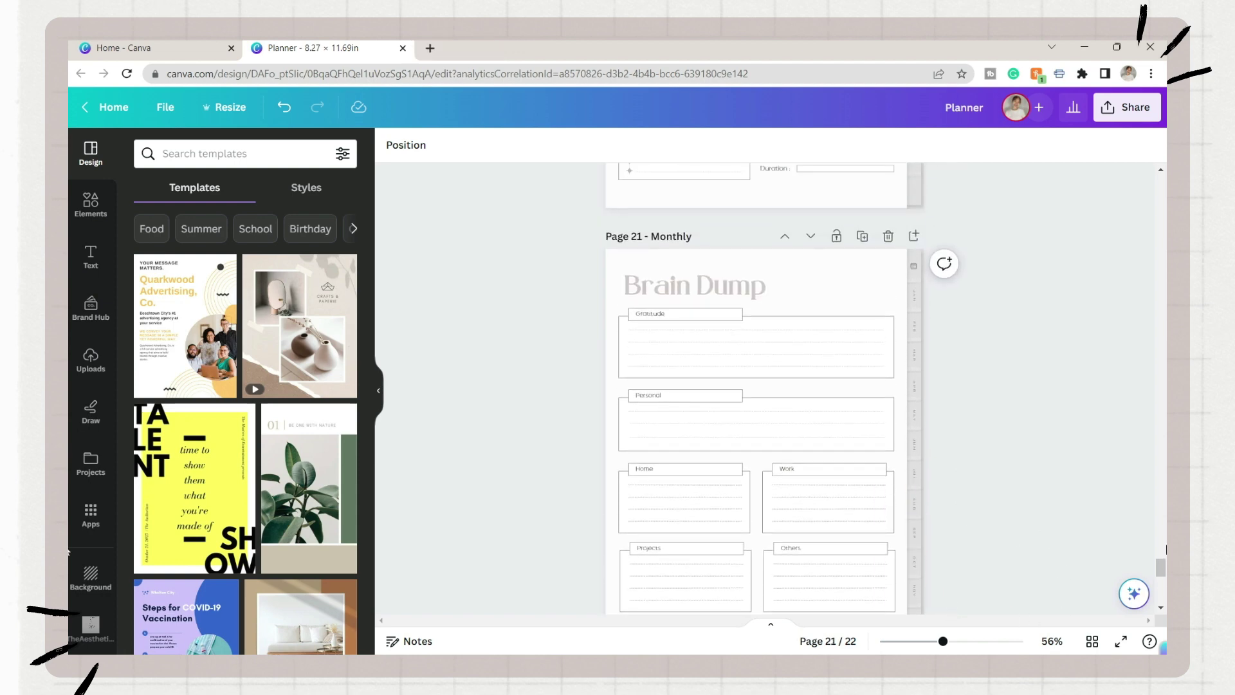
pyautogui.moveTo(1163, 566); pyautogui.dragTo(1163, 580)
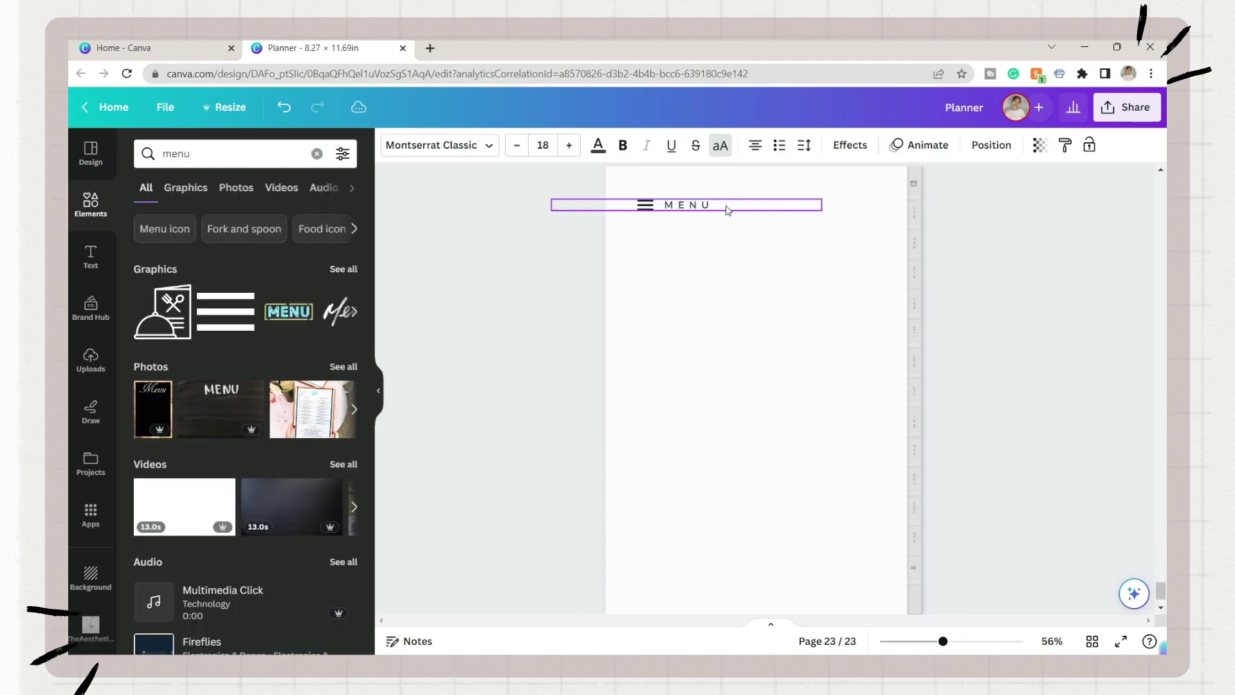
pyautogui.moveTo(727, 210); pyautogui.dragTo(727, 209)
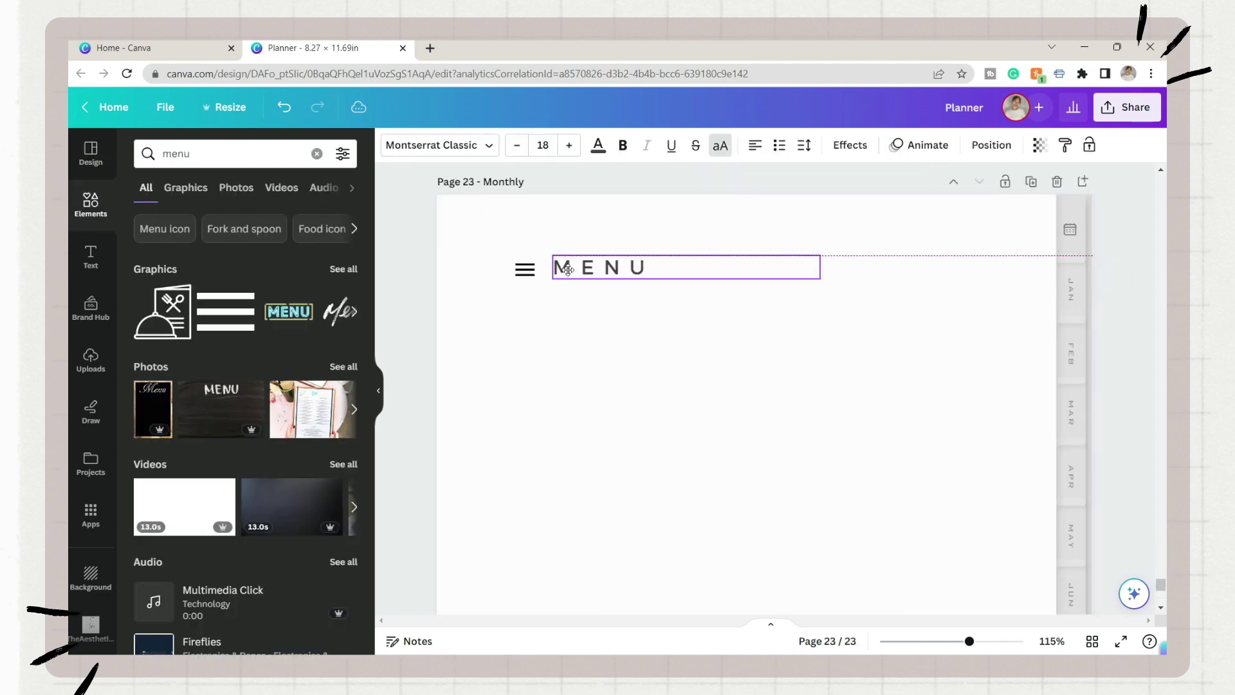
pyautogui.moveTo(567, 269); pyautogui.dragTo(566, 271)
# Place a copy of the MENU text below the heading, change it to "HABIT TRACKER", and widen its text box
pyautogui.click(804, 419)
pyautogui.click(803, 416)
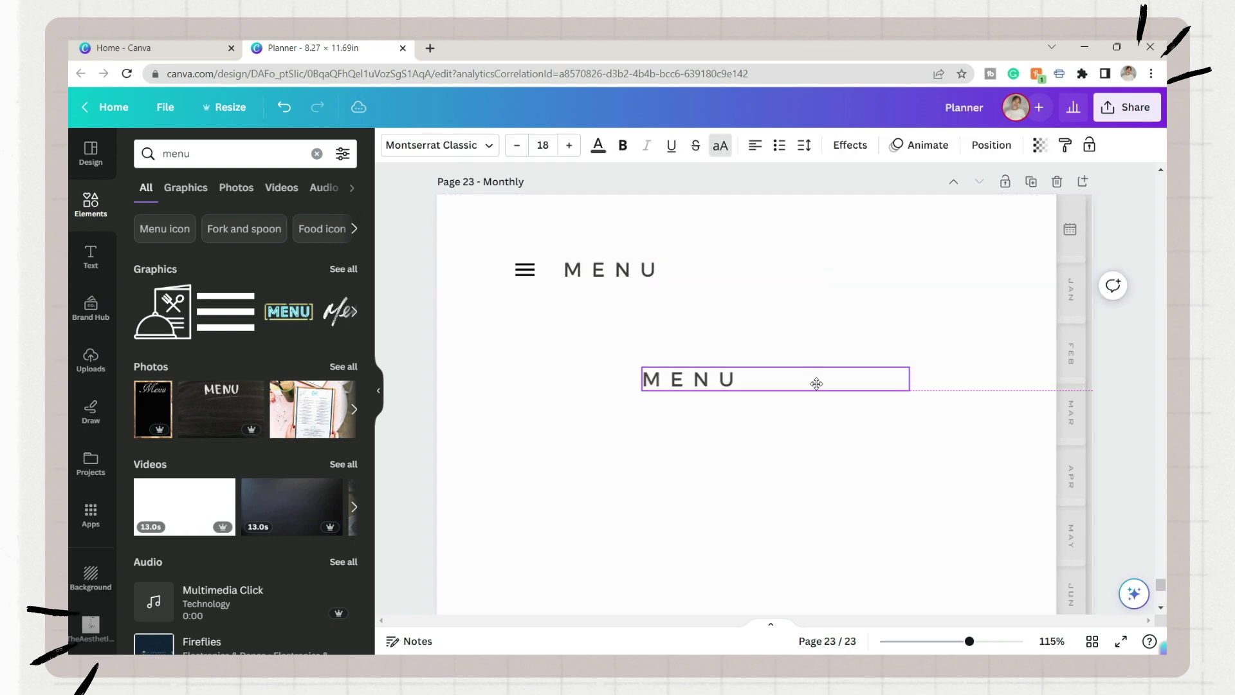
pyautogui.doubleClick(733, 380)
pyautogui.write('HABIT TRACKER')
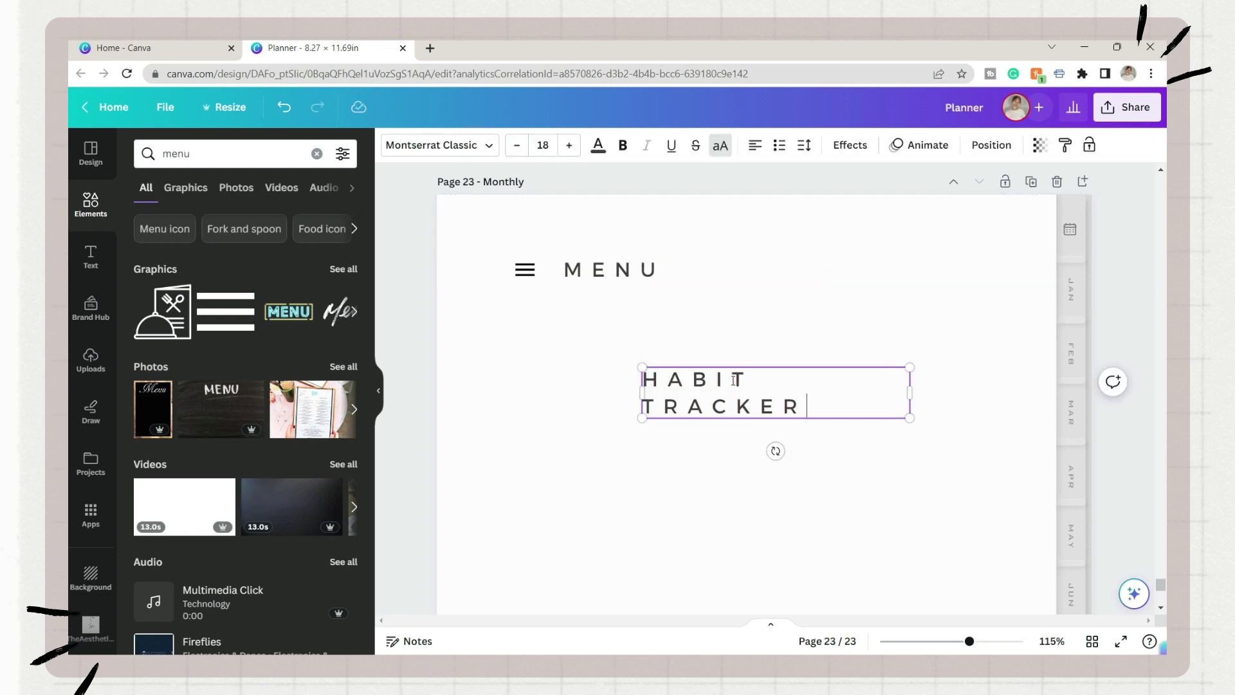
pyautogui.moveTo(909, 393); pyautogui.dragTo(975, 395)
# Set the menu list from HABIT TRACKER to NOTES in Montserrat and reduce its font size by two steps
pyautogui.scroll(20, 858, 350)
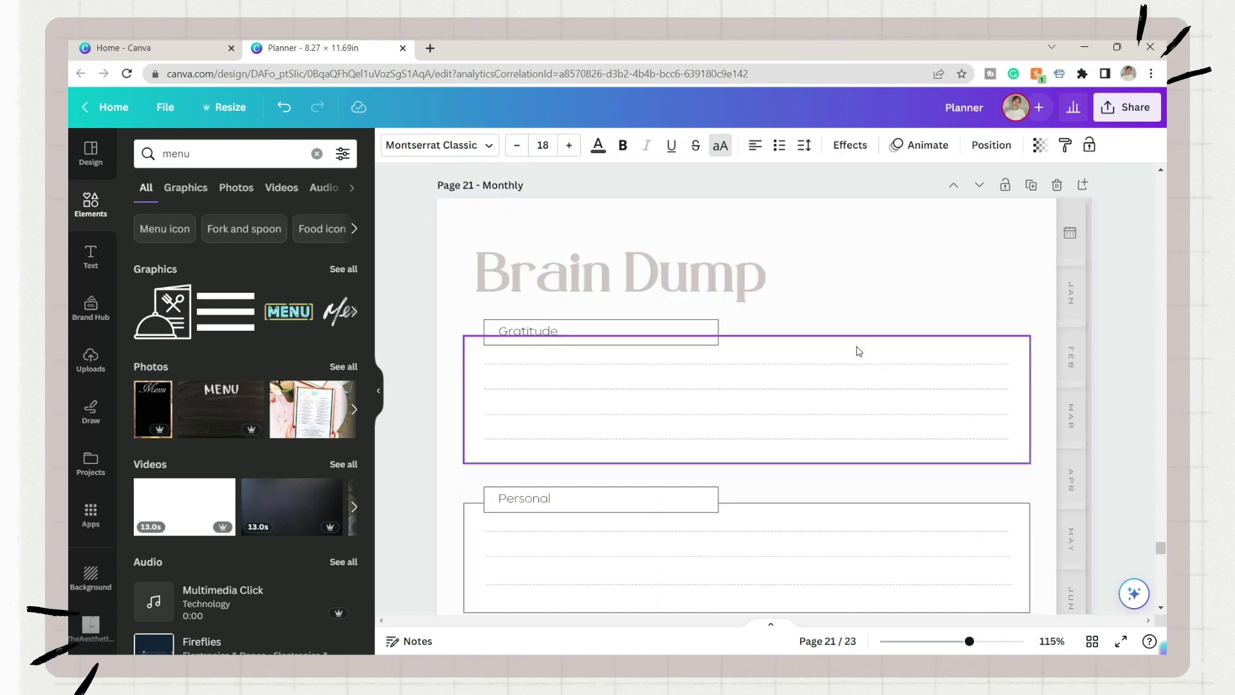
pyautogui.scroll(-15, 859, 350)
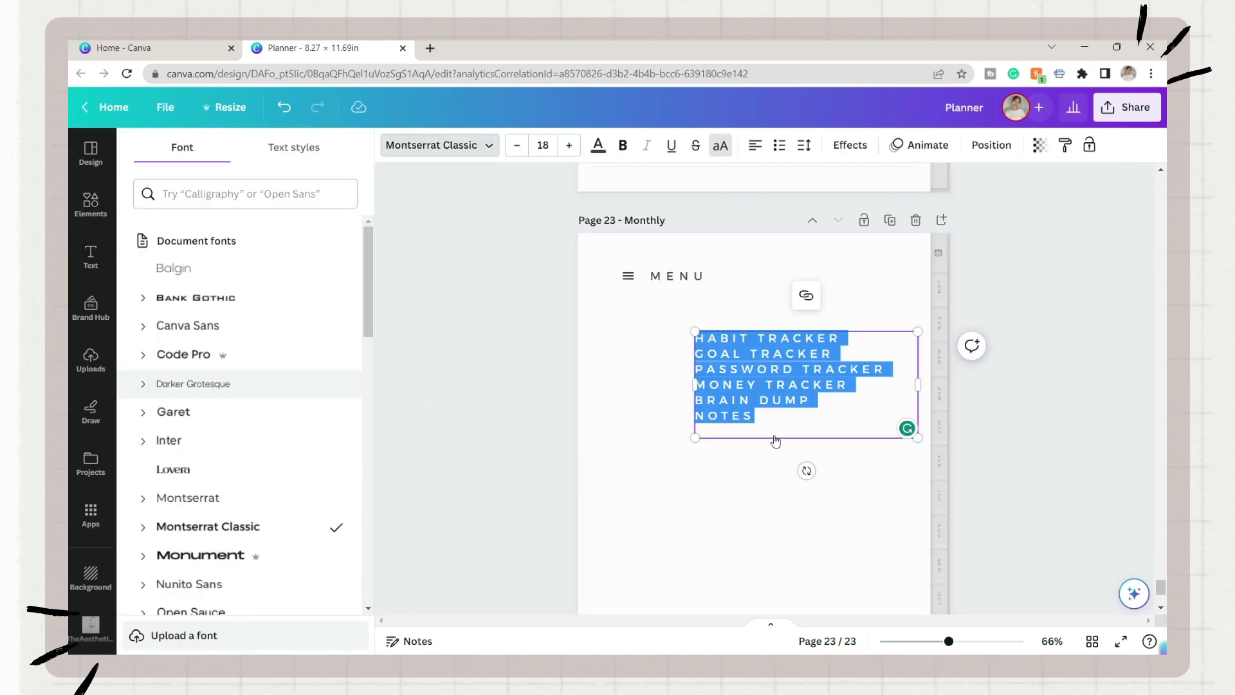
pyautogui.click(193, 383)
pyautogui.click(173, 412)
pyautogui.click(188, 498)
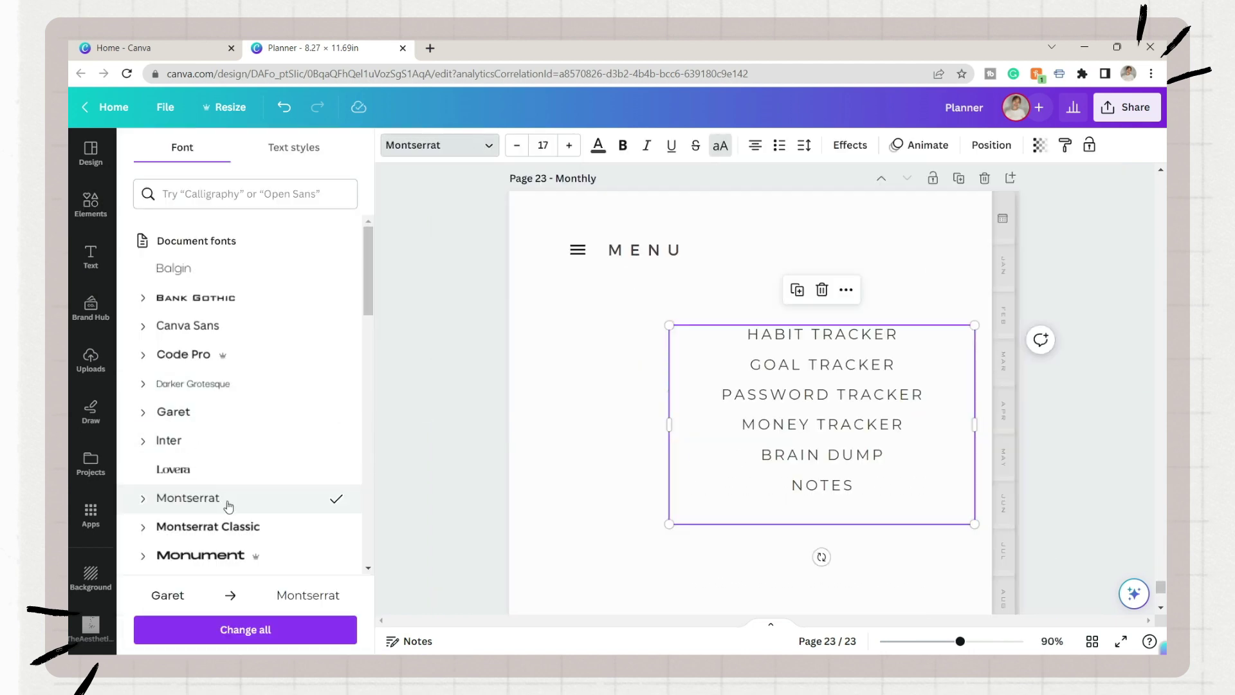
pyautogui.click(516, 149)
pyautogui.click(516, 149)
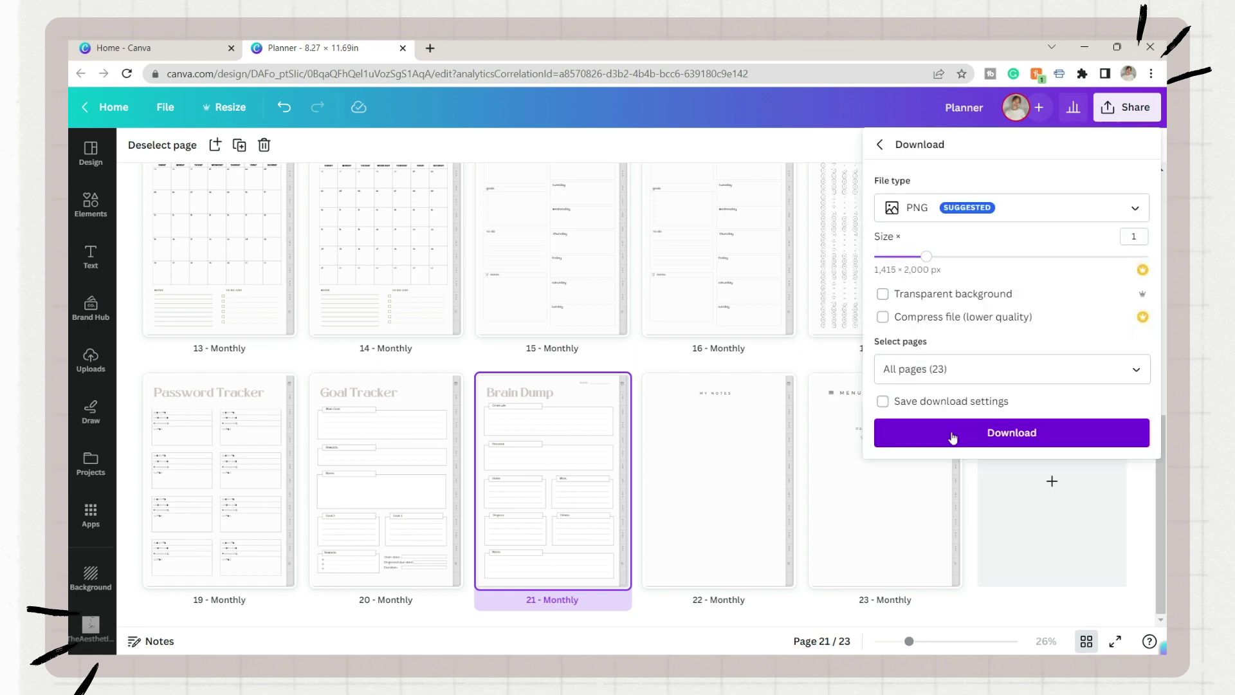
# Download all 23 planner pages as PNG images
pyautogui.click(953, 438)
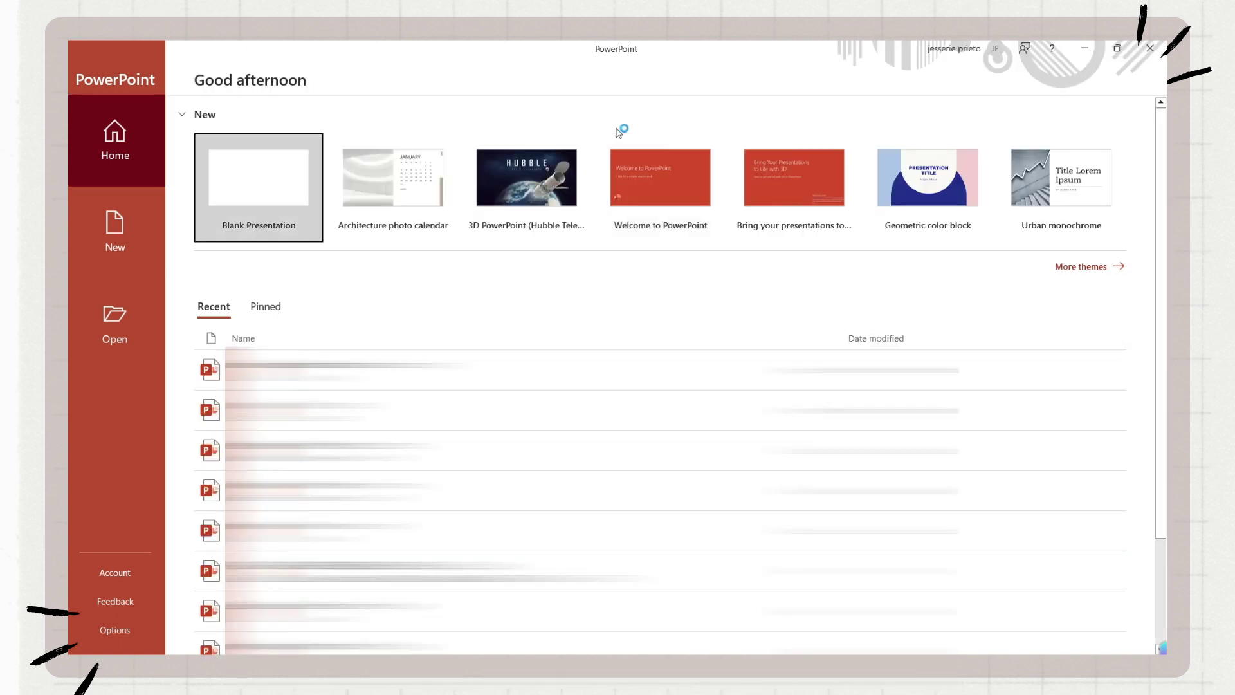
# Create a blank presentation in PowerPoint with a custom slide size about 21 cm wide and 29.69 cm high, using Maximize scaling
pyautogui.click(276, 182)
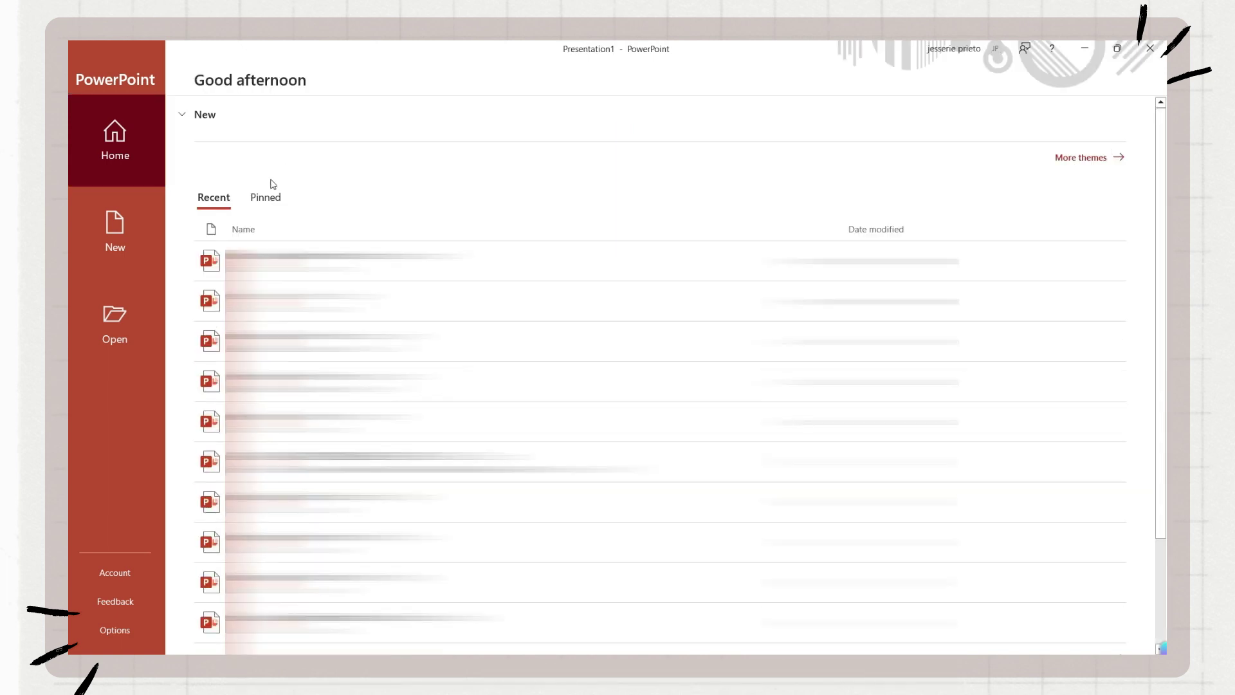
pyautogui.click(239, 72)
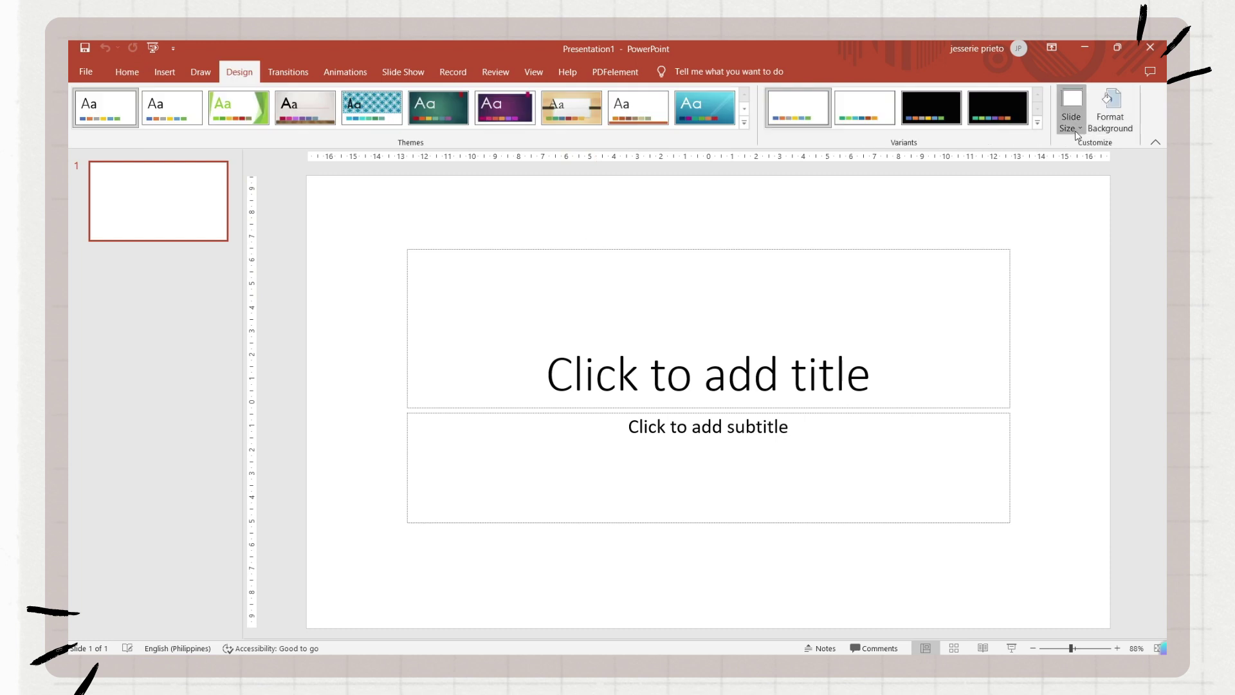
pyautogui.click(1076, 128)
pyautogui.click(1108, 206)
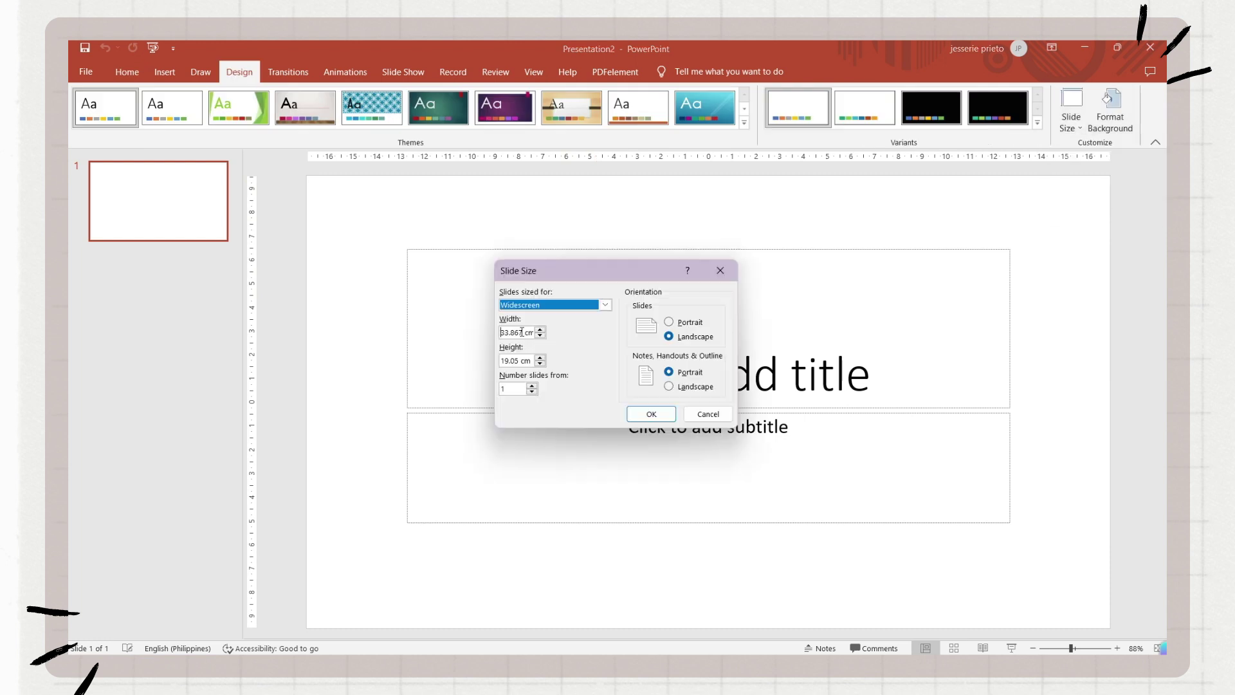
pyautogui.write('20.')
pyautogui.write('29.69')
pyautogui.press('Return')
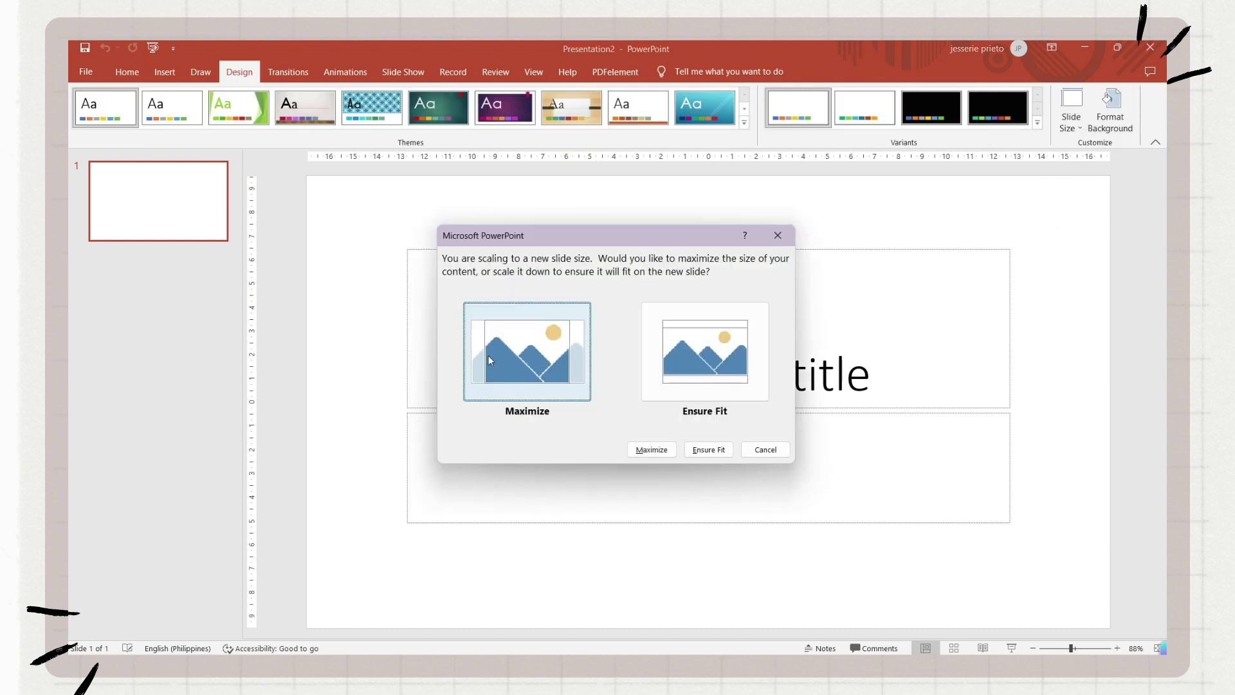
pyautogui.click(644, 450)
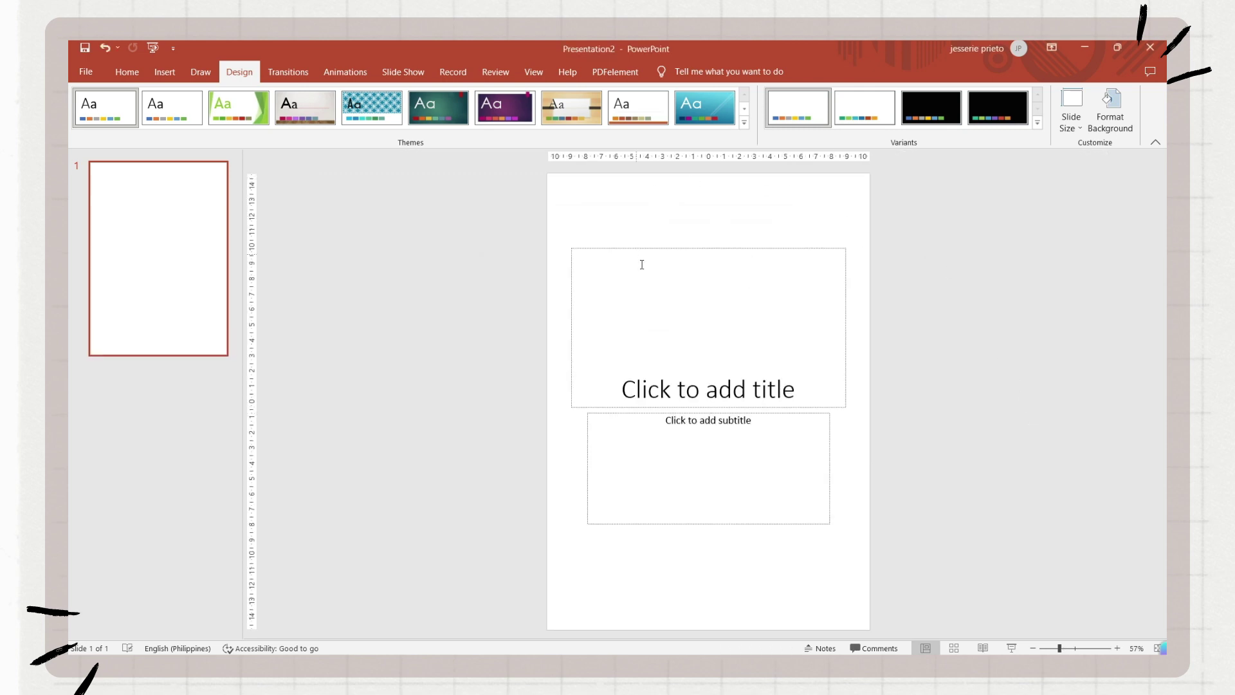
# Insert the 2023 planner cover picture from the Planner 2023 folder on slide 1 and fit it to the slide
pyautogui.click(164, 72)
pyautogui.click(169, 110)
pyautogui.click(201, 161)
pyautogui.click(122, 195)
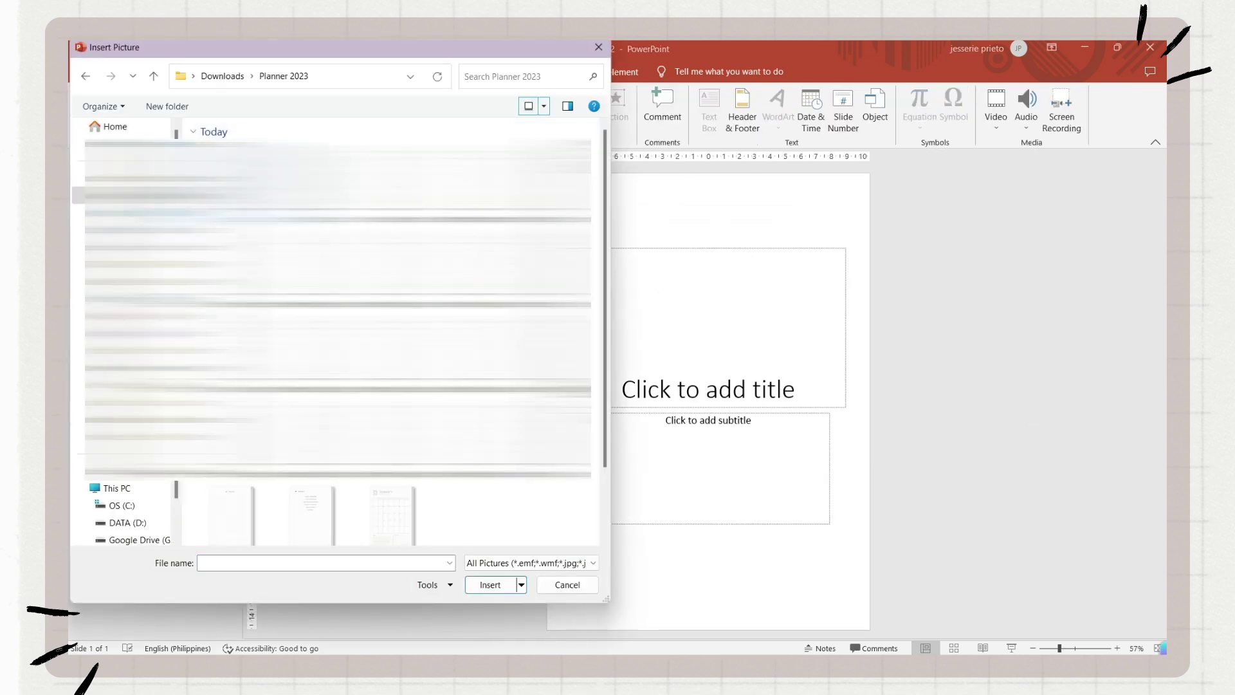
pyautogui.click(490, 584)
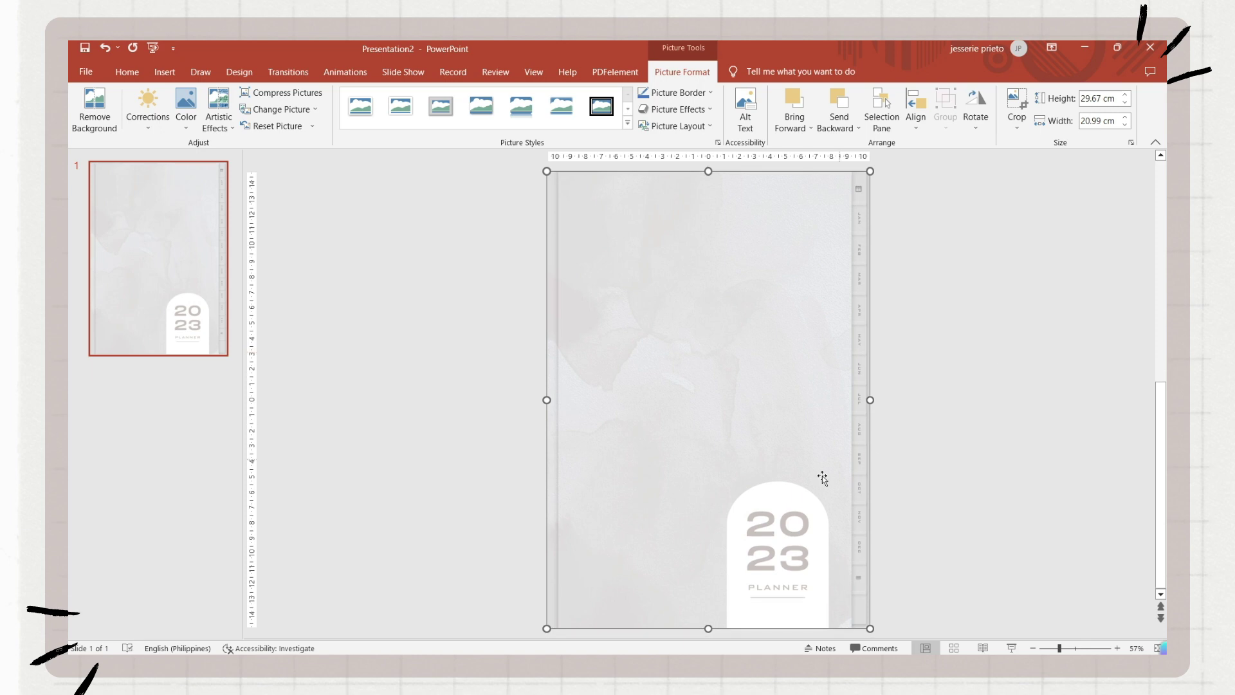
pyautogui.moveTo(869, 628)
pyautogui.mouseDown()
pyautogui.moveTo(855, 612)
pyautogui.moveTo(870, 626)
pyautogui.mouseUp()
pyautogui.click(935, 542)
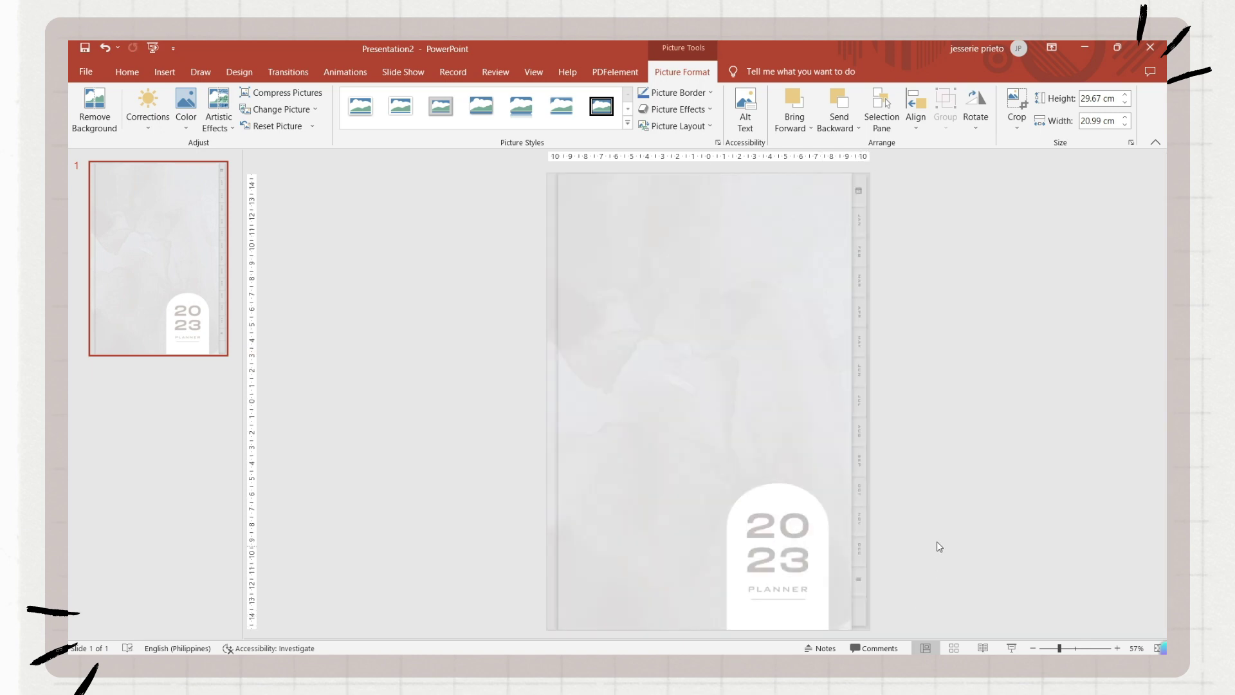
pyautogui.scroll(-1, 864, 579)
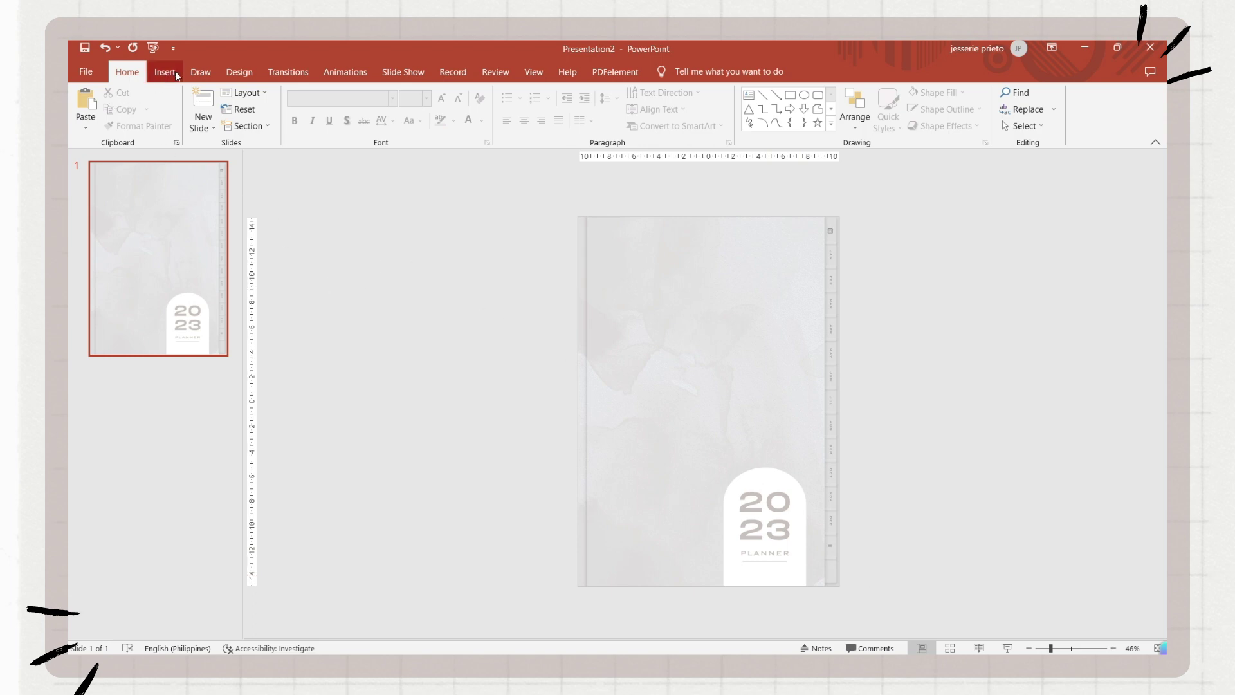
# Add a second slide, place the 2023 yearly calendar picture on it, and enlarge it to fill the slide
pyautogui.click(203, 99)
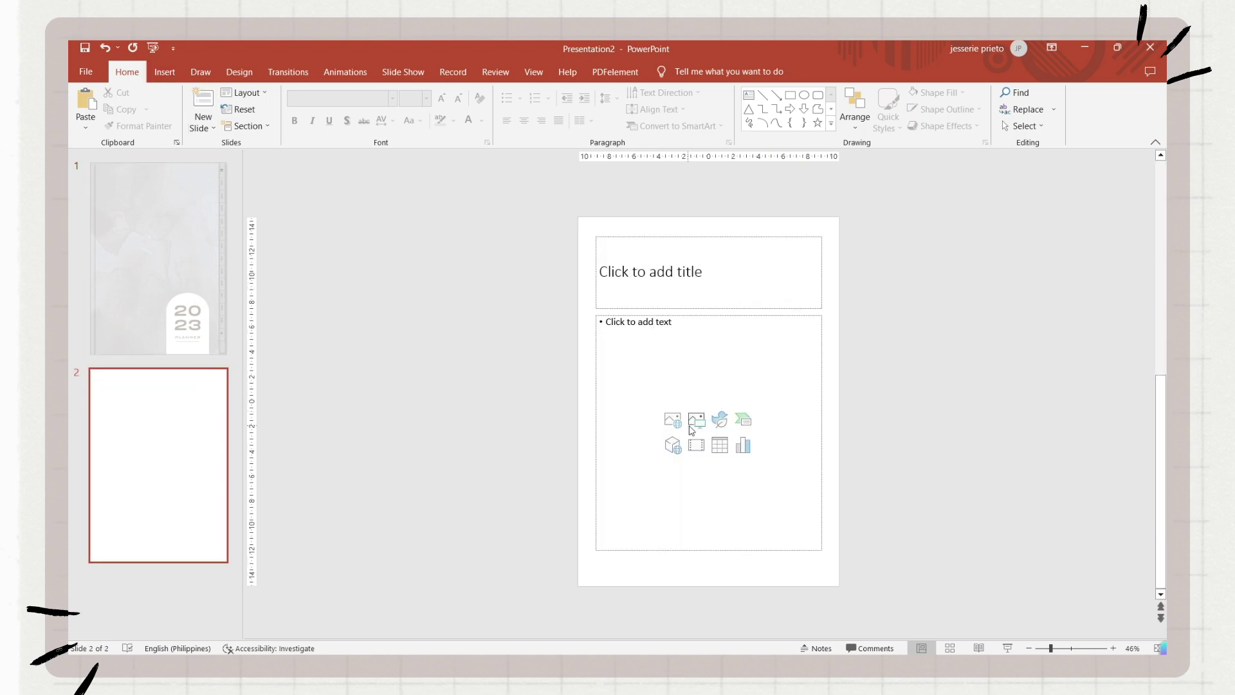
pyautogui.click(212, 430)
pyautogui.hotkey('ctrl', 'v')
pyautogui.moveTo(728, 339); pyautogui.dragTo(680, 272)
pyautogui.moveTo(744, 452); pyautogui.dragTo(840, 540)
pyautogui.click(900, 508)
# Add a third slide and open the dialog for inserting a picture stored on this device
pyautogui.click(202, 100)
pyautogui.click(165, 71)
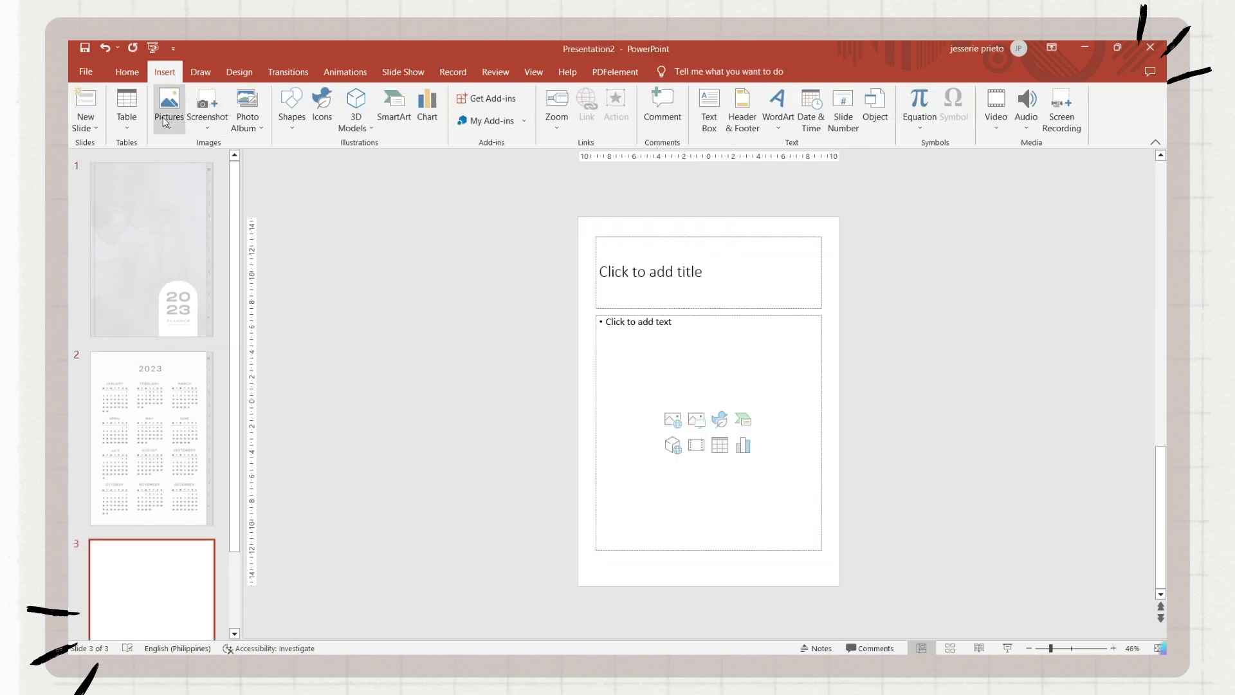
pyautogui.click(168, 109)
pyautogui.click(194, 165)
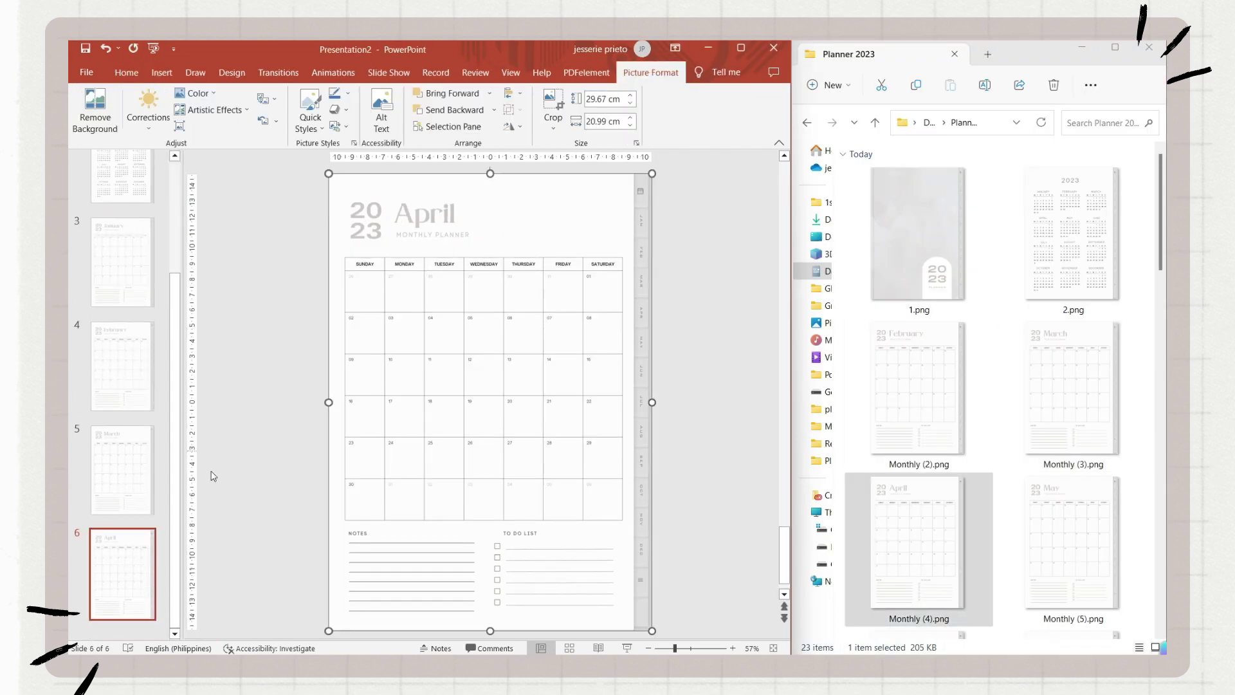
# Add slides 7 and 8 after the April page and place the May and June monthly planner pictures on them
pyautogui.click(122, 573)
pyautogui.hotkey('ctrl', 'd')
pyautogui.moveTo(1073, 541); pyautogui.dragTo(485, 405)
pyautogui.click(122, 574)
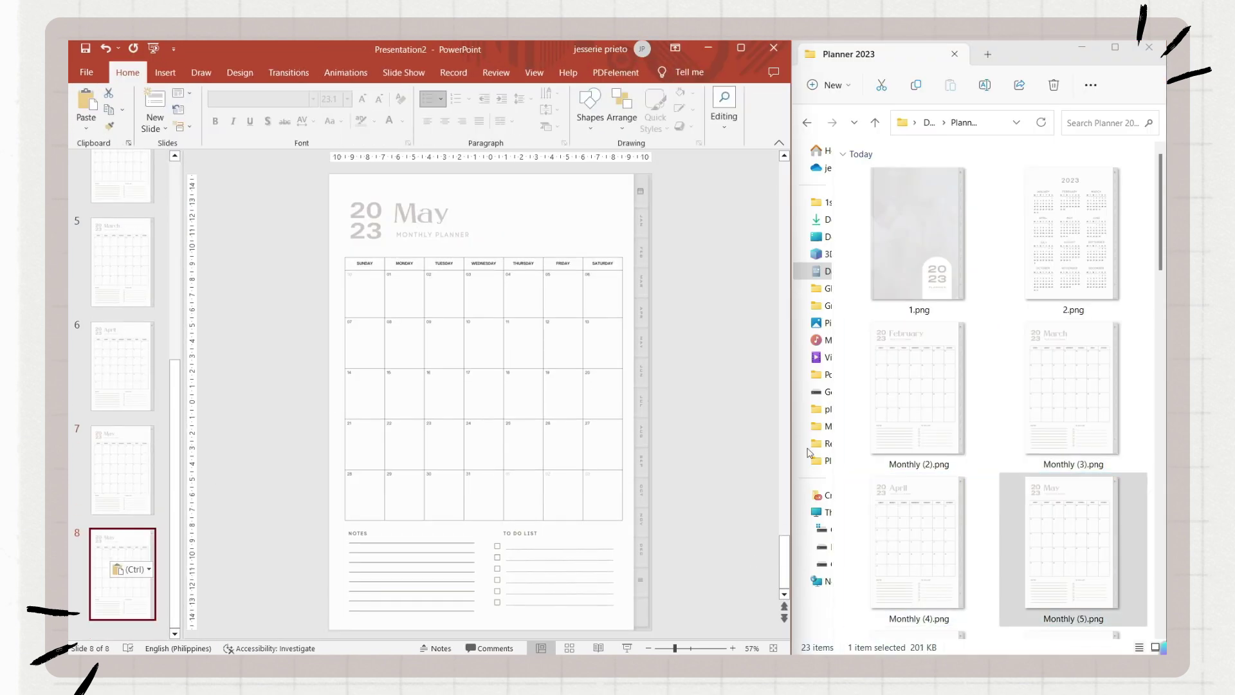
pyautogui.scroll(-3, 919, 450)
pyautogui.moveTo(918, 373); pyautogui.dragTo(487, 404)
# Add two more slides and place the July and August monthly planner pictures, Monthly (7).png and Monthly (8).png
pyautogui.click(128, 563)
pyautogui.moveTo(1073, 373); pyautogui.dragTo(488, 404)
pyautogui.hotkey('ctrl', 'd')
pyautogui.moveTo(918, 528); pyautogui.dragTo(406, 392)
# Add slides 11 and 12 and fill them with the September and October monthly planner pictures
pyautogui.click(122, 573)
pyautogui.hotkey('ctrl', 'd')
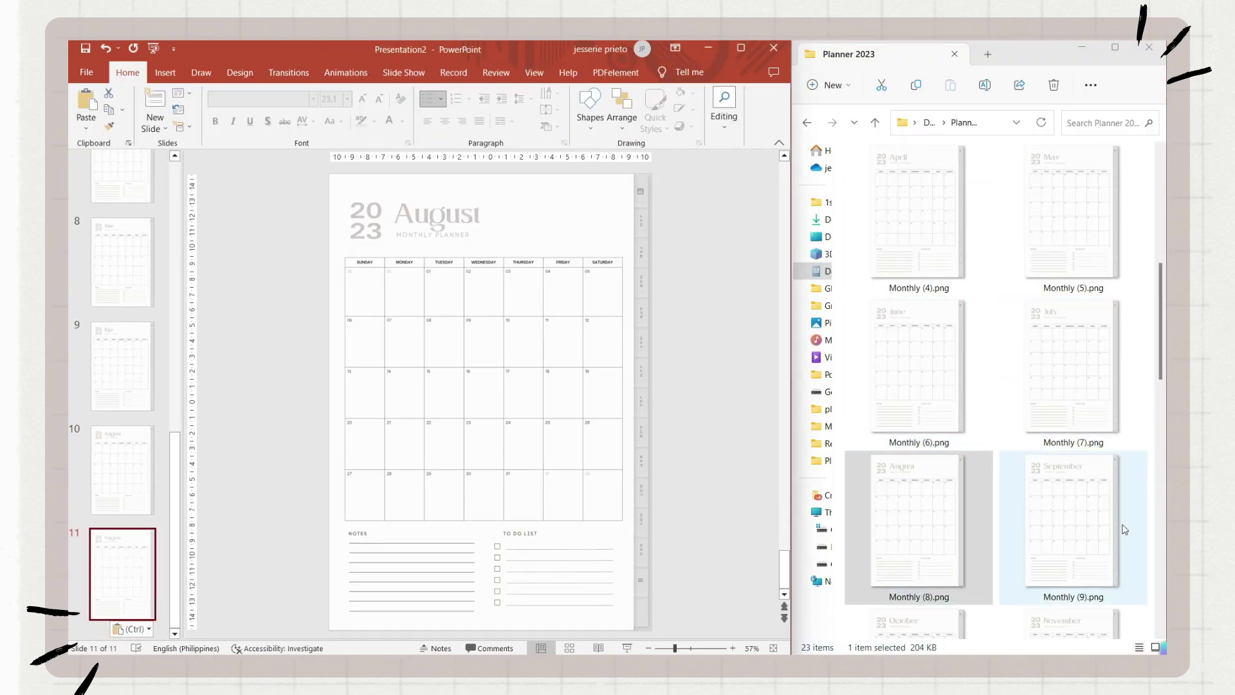
pyautogui.moveTo(1094, 527); pyautogui.dragTo(485, 405)
pyautogui.click(122, 570)
pyautogui.hotkey('ctrl', 'd')
pyautogui.moveTo(918, 373); pyautogui.dragTo(485, 405)
# Add slides 13 and 14 and fill them with the November and December monthly planner pictures
pyautogui.hotkey('ctrl', 'd')
pyautogui.moveTo(1073, 374); pyautogui.dragTo(485, 405)
pyautogui.click(118, 558)
pyautogui.hotkey('ctrl', 'd')
pyautogui.moveTo(919, 527); pyautogui.dragTo(485, 405)
# Add a slide directly after the January page and place the weekly planner picture, Monthly (13).png, on it
pyautogui.click(106, 510)
pyautogui.click(108, 605)
pyautogui.scroll(1, 114, 463)
pyautogui.click(115, 453)
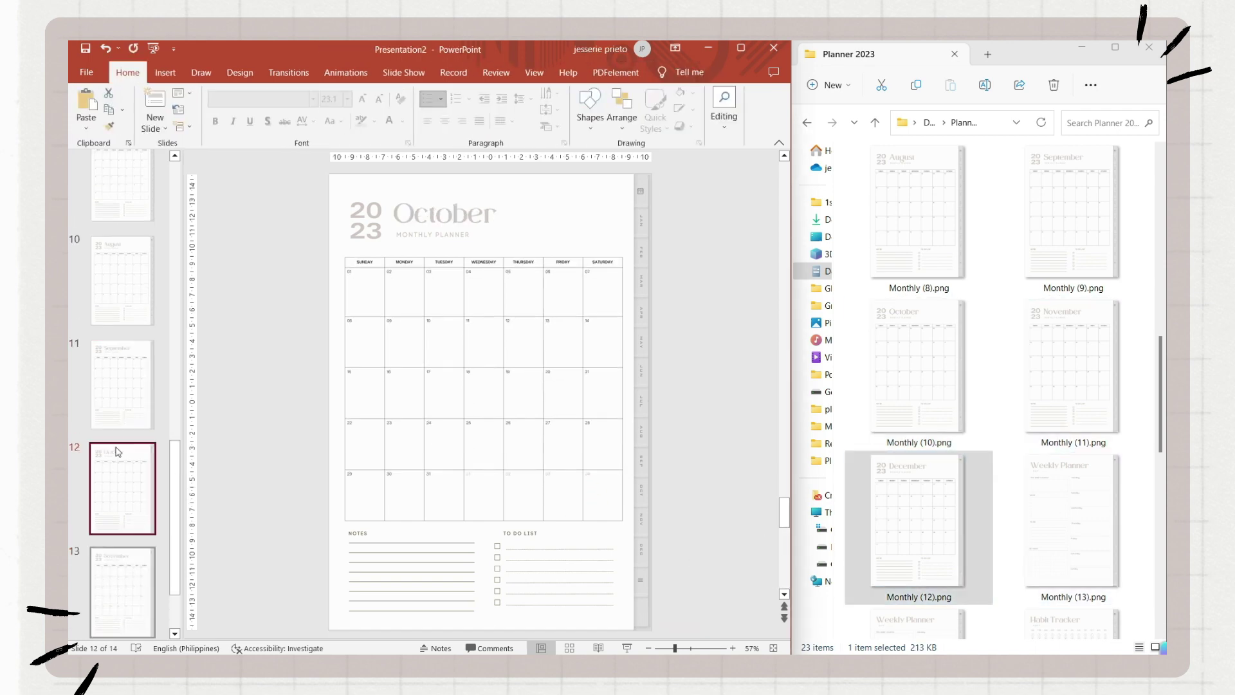
pyautogui.scroll(8, 119, 438)
pyautogui.click(125, 424)
pyautogui.press('Return')
pyautogui.hotkey('ctrl', 'z')
pyautogui.click(145, 450)
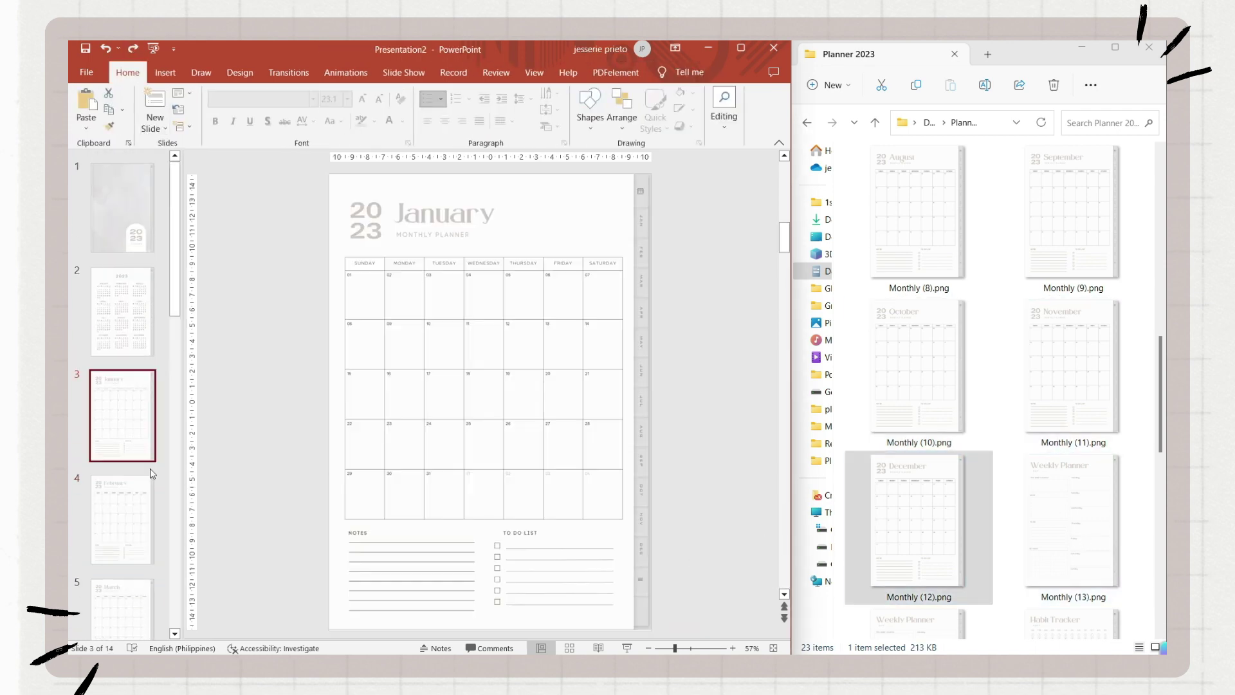
pyautogui.hotkey('ctrl', 'd')
pyautogui.moveTo(1073, 528); pyautogui.dragTo(485, 411)
pyautogui.click(155, 417)
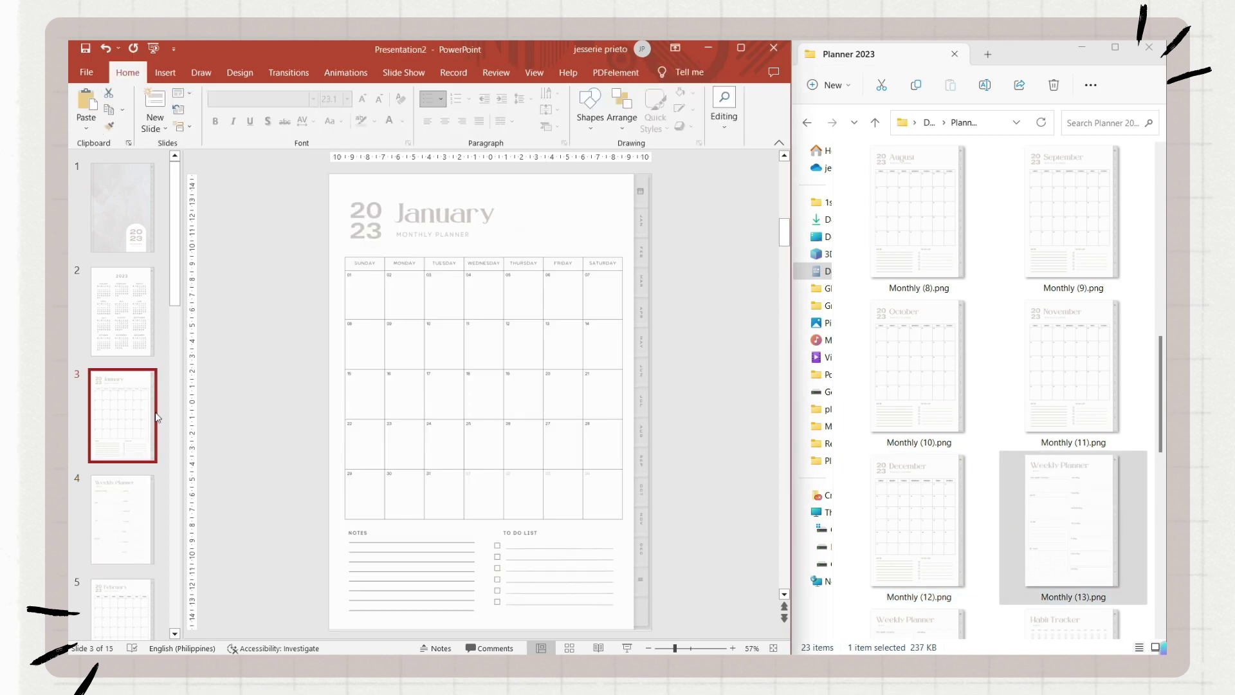
pyautogui.hotkey('ctrl', 'd')
pyautogui.hotkey('ctrl', 'd')
pyautogui.hotkey('ctrl', 'd')
pyautogui.hotkey('ctrl', 'd')
pyautogui.hotkey('ctrl', 'a')
pyautogui.scroll(3, 161, 347)
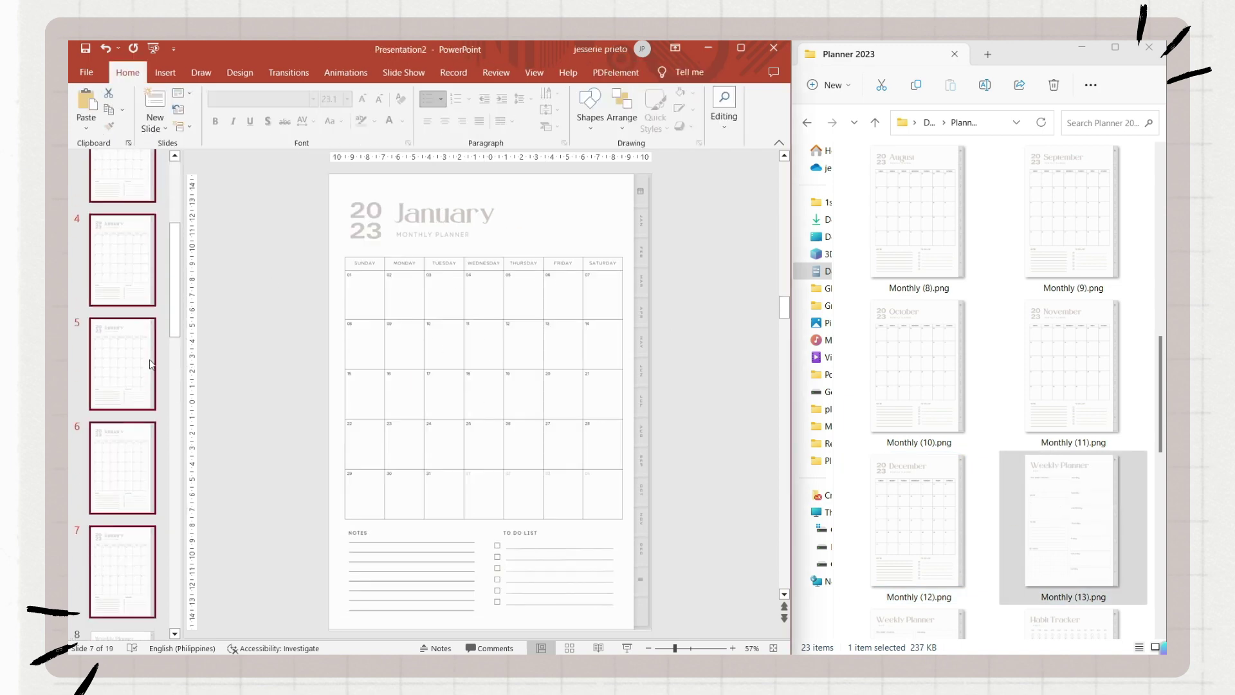
pyautogui.click(131, 287)
pyautogui.scroll(-1, 131, 287)
pyautogui.scroll(1, 133, 292)
pyautogui.hotkey('ctrl', 'z')
pyautogui.hotkey('ctrl', 'z')
pyautogui.hotkey('ctrl', 'z')
pyautogui.hotkey('ctrl', 'z')
# Copy the weekly planner slide after January and paste it four times, giving January five weekly pages
pyautogui.click(136, 425)
pyautogui.hotkey('ctrl', 'c')
pyautogui.hotkey('ctrl', 'v')
pyautogui.hotkey('ctrl', 'v')
pyautogui.hotkey('ctrl', 'v')
pyautogui.hotkey('ctrl', 'v')
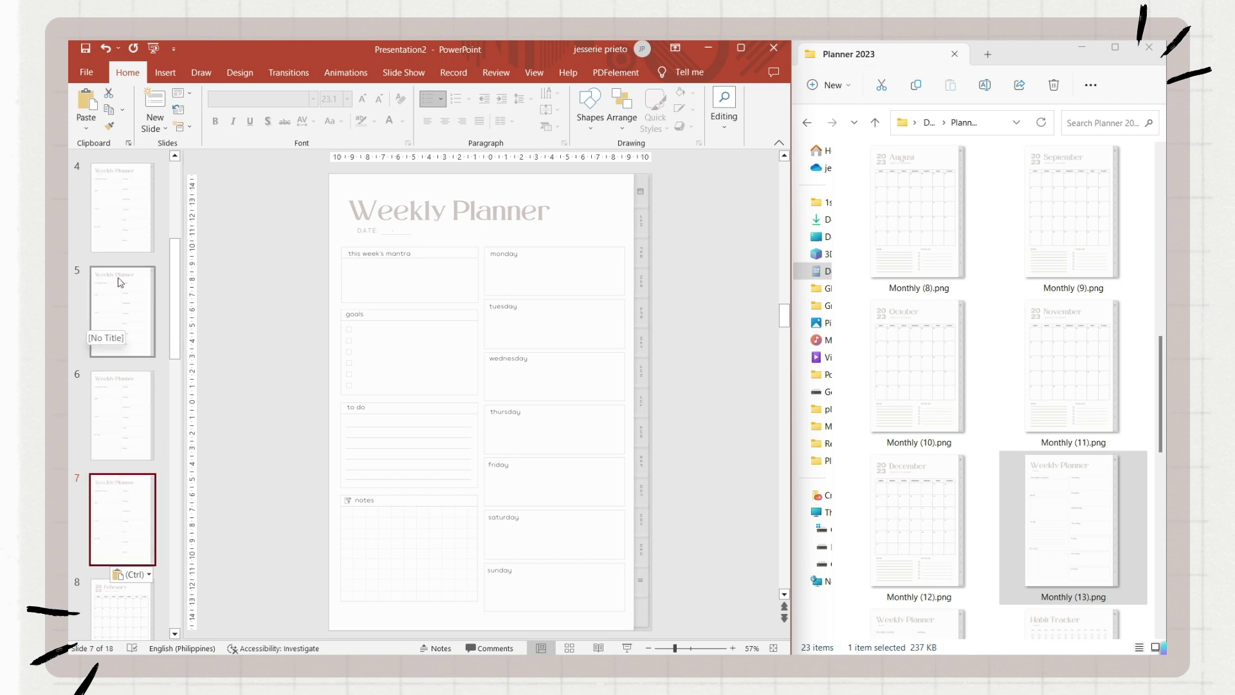
# Copy January's five weekly planner slides together and paste them directly after the February monthly page
pyautogui.scroll(1, 120, 277)
pyautogui.click(123, 201)
pyautogui.click(122, 604)
pyautogui.keyDown('shift'); pyautogui.click(122, 187); pyautogui.keyUp('shift')
pyautogui.hotkey('ctrl', 'c')
pyautogui.scroll(-1, 122, 360)
pyautogui.click(121, 411)
pyautogui.hotkey('ctrl', 'v')
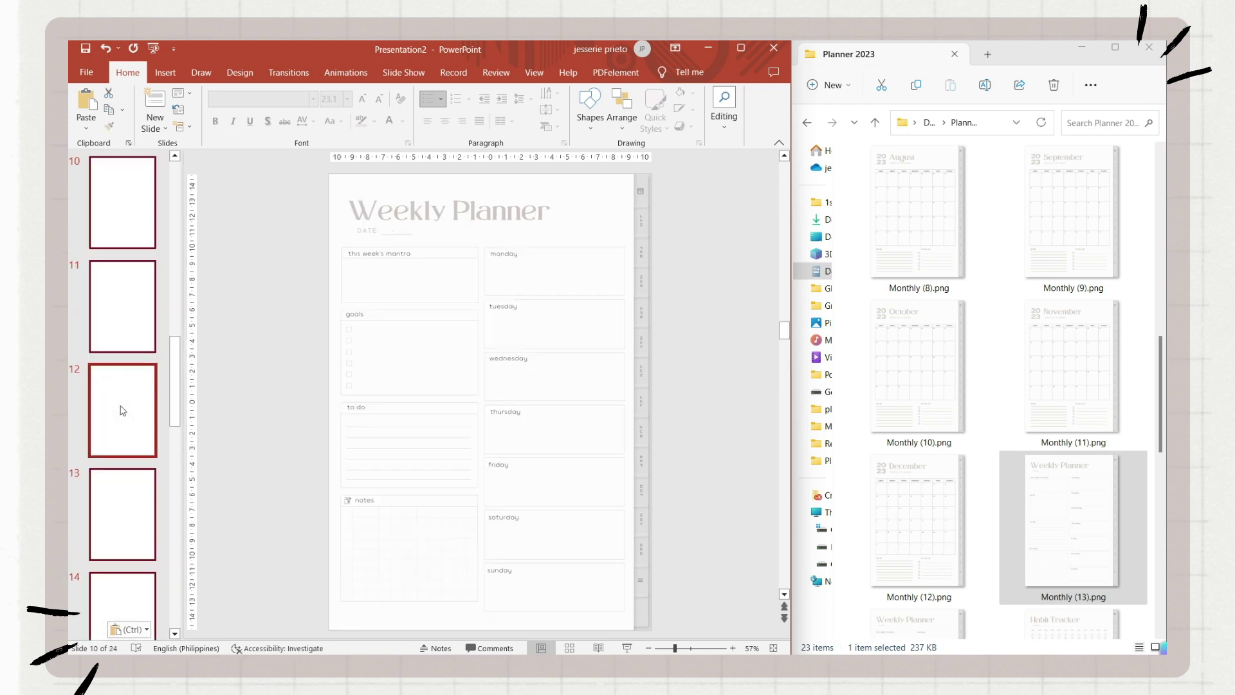
pyautogui.scroll(1, 122, 258)
pyautogui.click(123, 202)
pyautogui.click(121, 409)
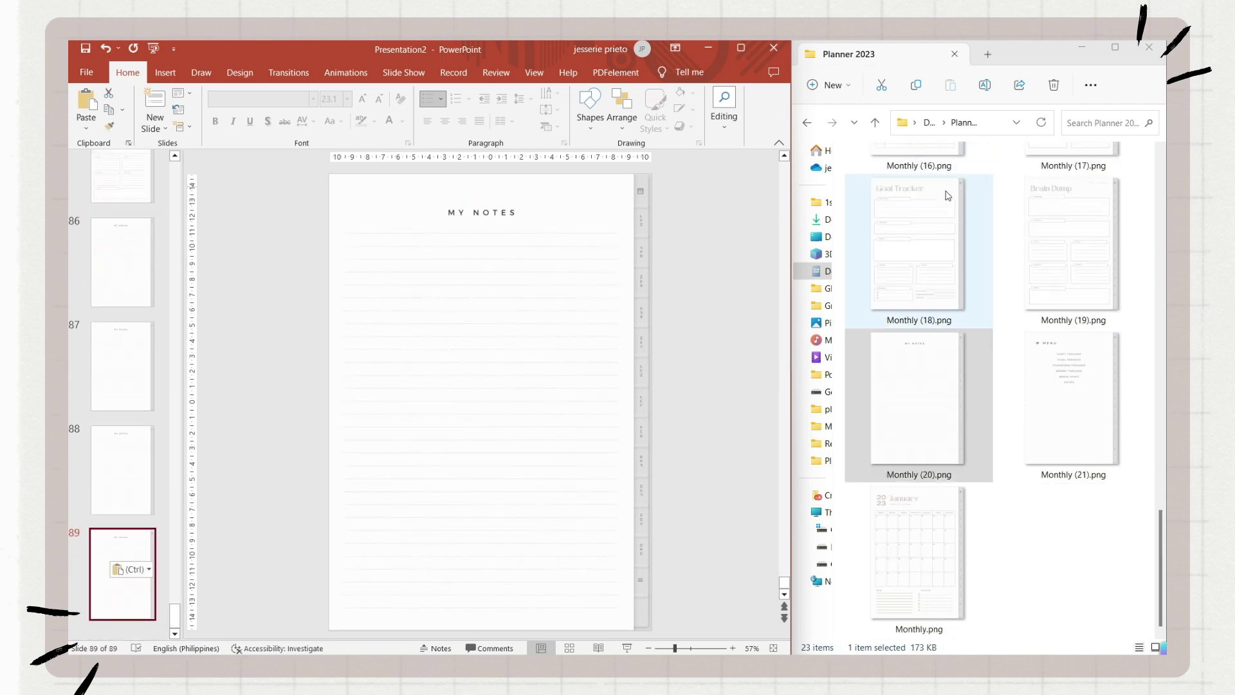
# Place the plain marbled cover picture from the Downloads folder on slide 89 as the planner's back cover
pyautogui.click(820, 221)
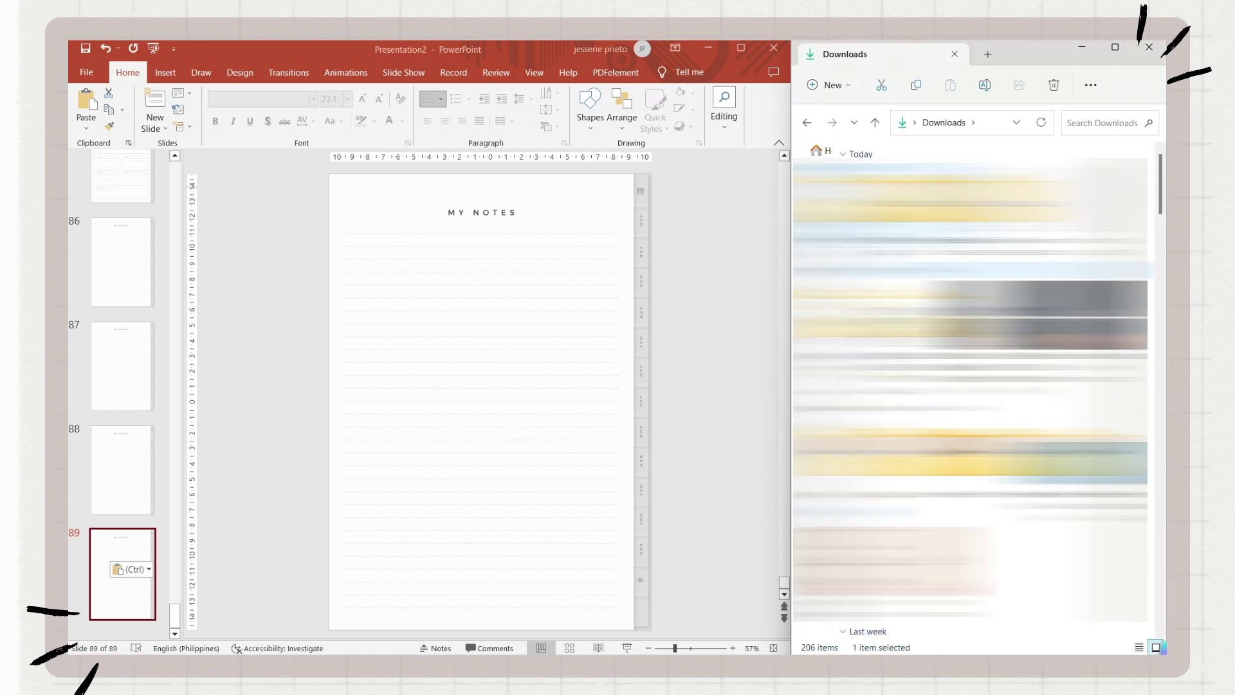
pyautogui.moveTo(1074, 209); pyautogui.dragTo(697, 276)
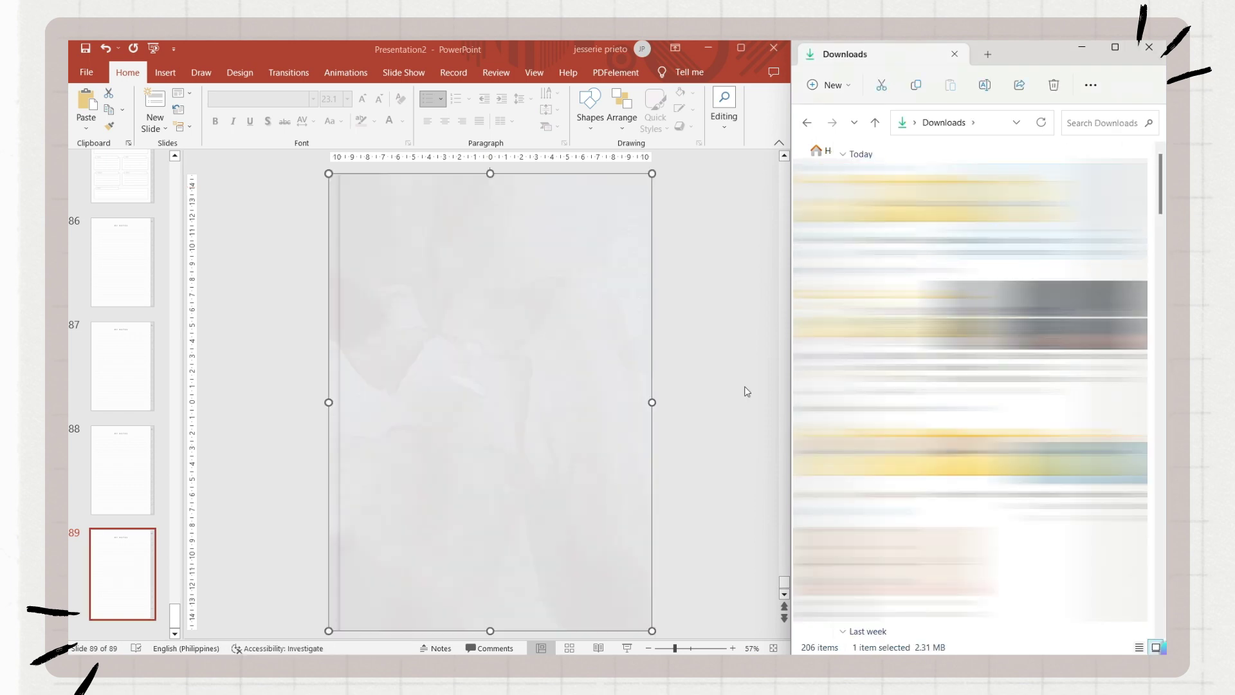
pyautogui.click(759, 378)
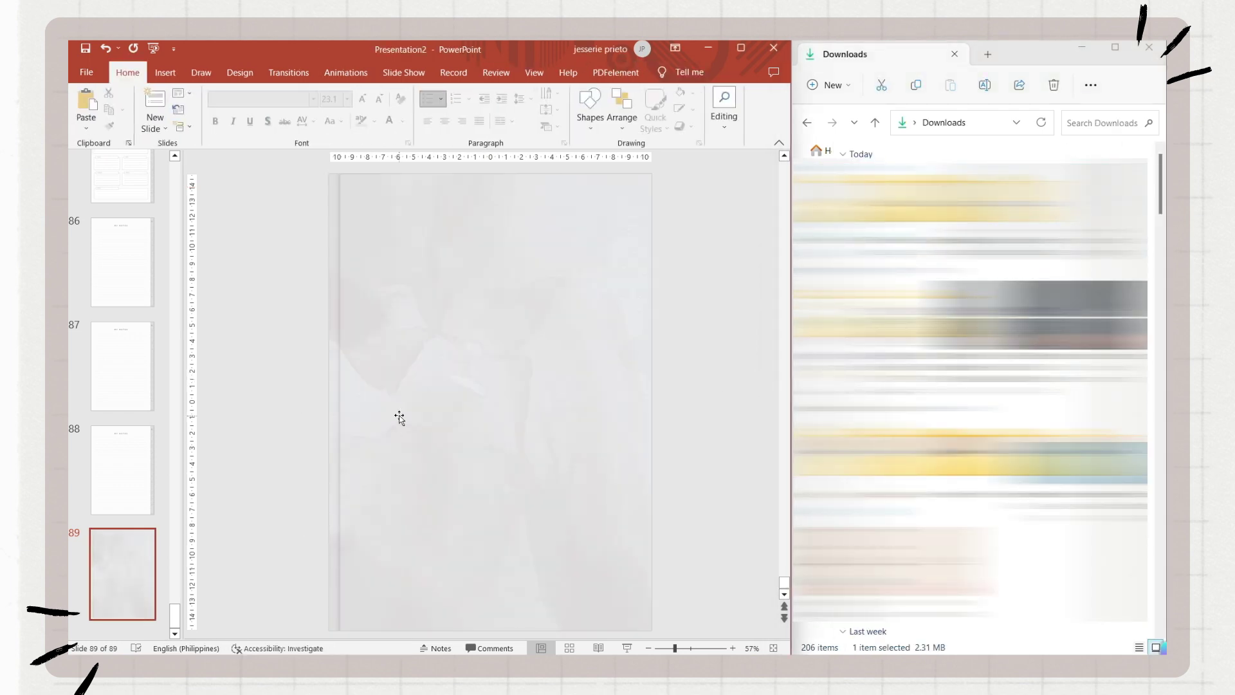
pyautogui.click(124, 461)
pyautogui.click(123, 566)
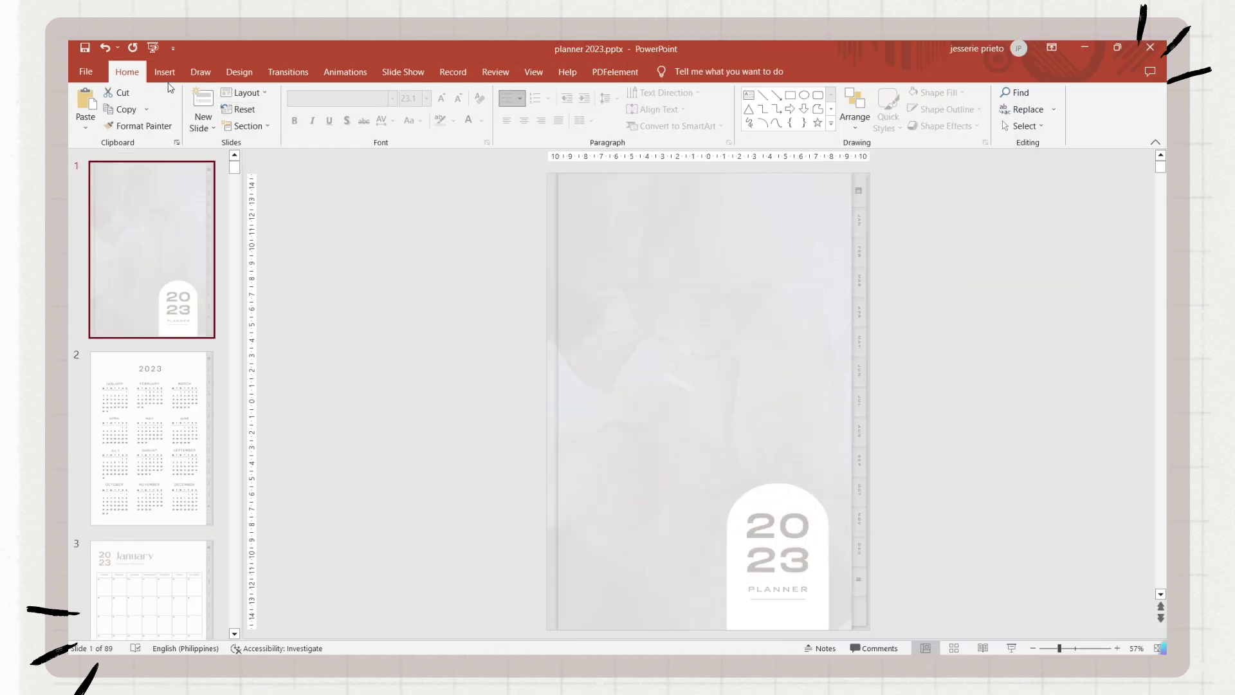
# Draw a rectangle about 2.15 cm high and 0.92 cm wide over the calendar icon tab on the cover slide
pyautogui.click(165, 73)
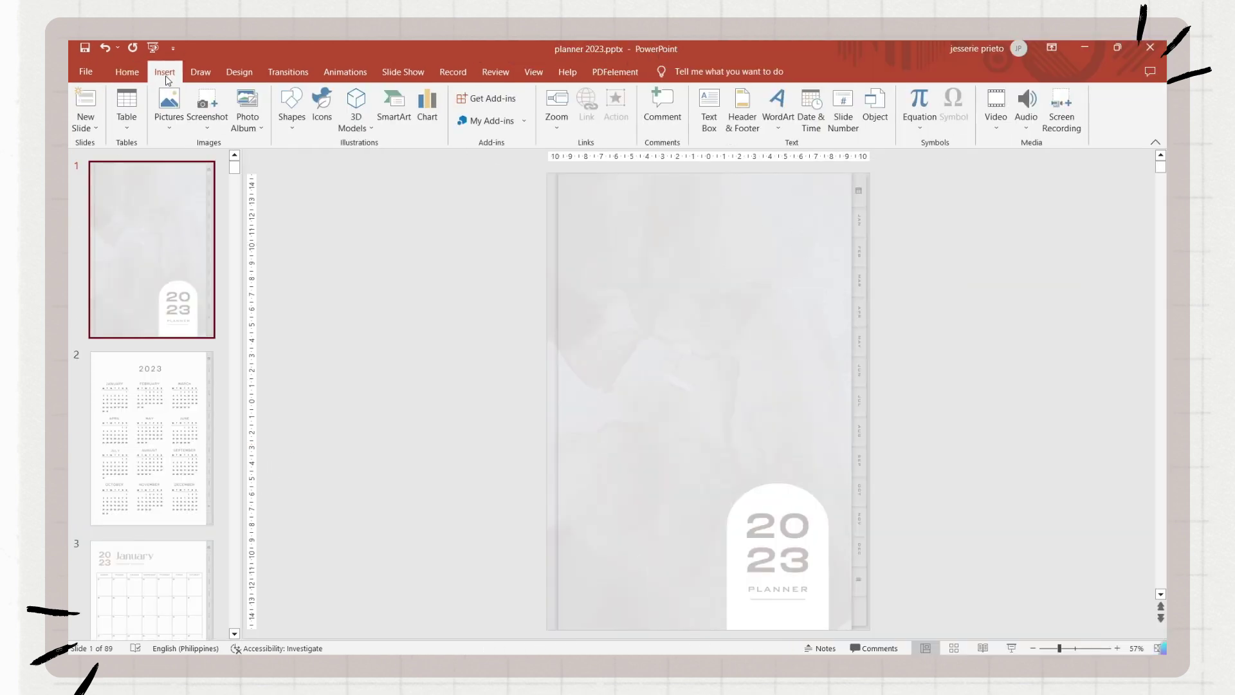
pyautogui.click(295, 105)
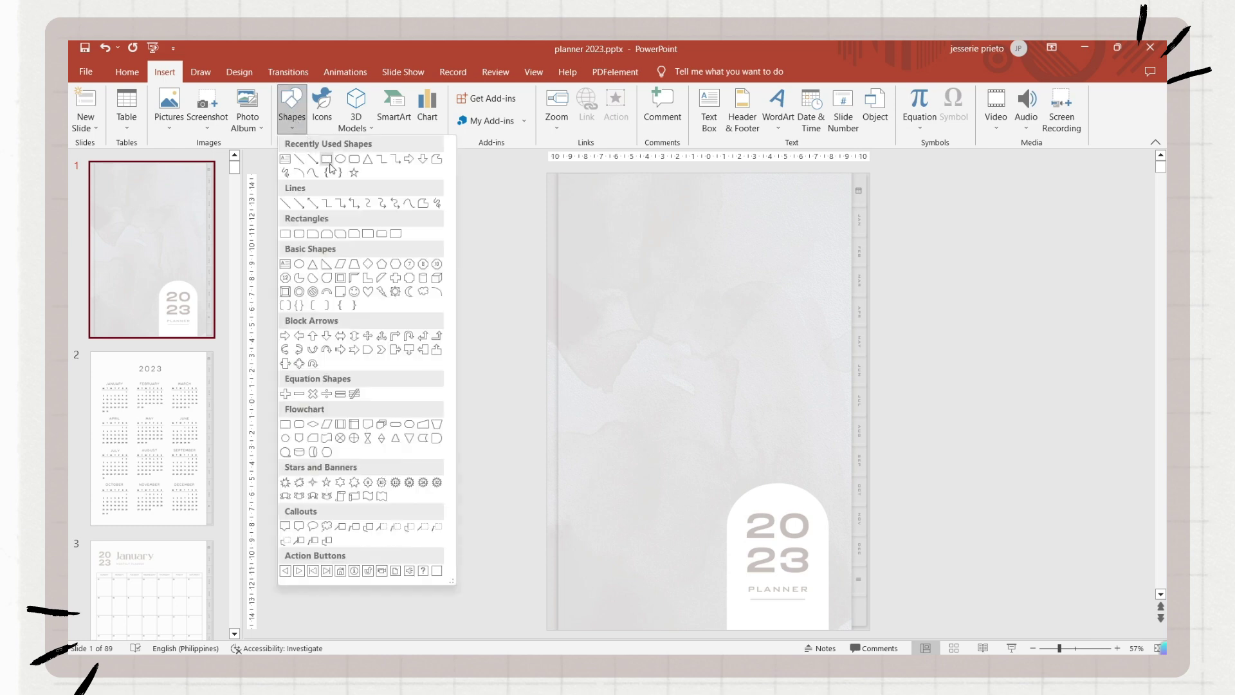
pyautogui.click(331, 166)
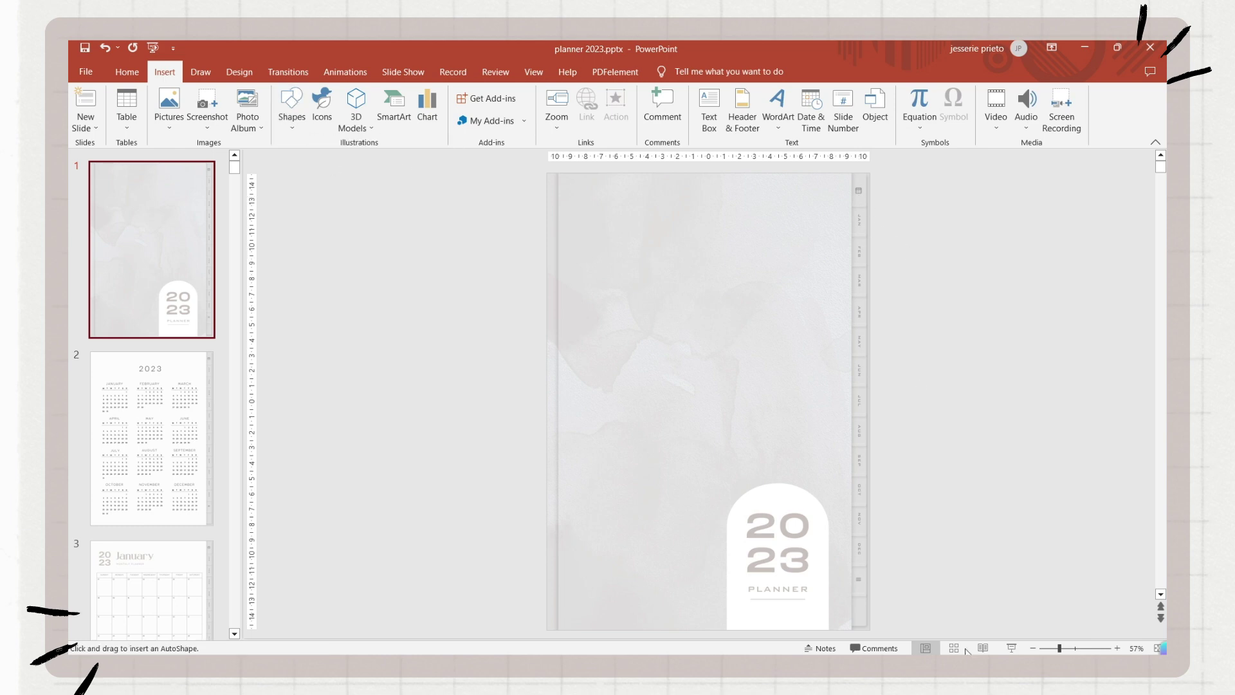
pyautogui.keyDown('ctrl'); pyautogui.scroll(10, 1085, 177); pyautogui.keyUp('ctrl')
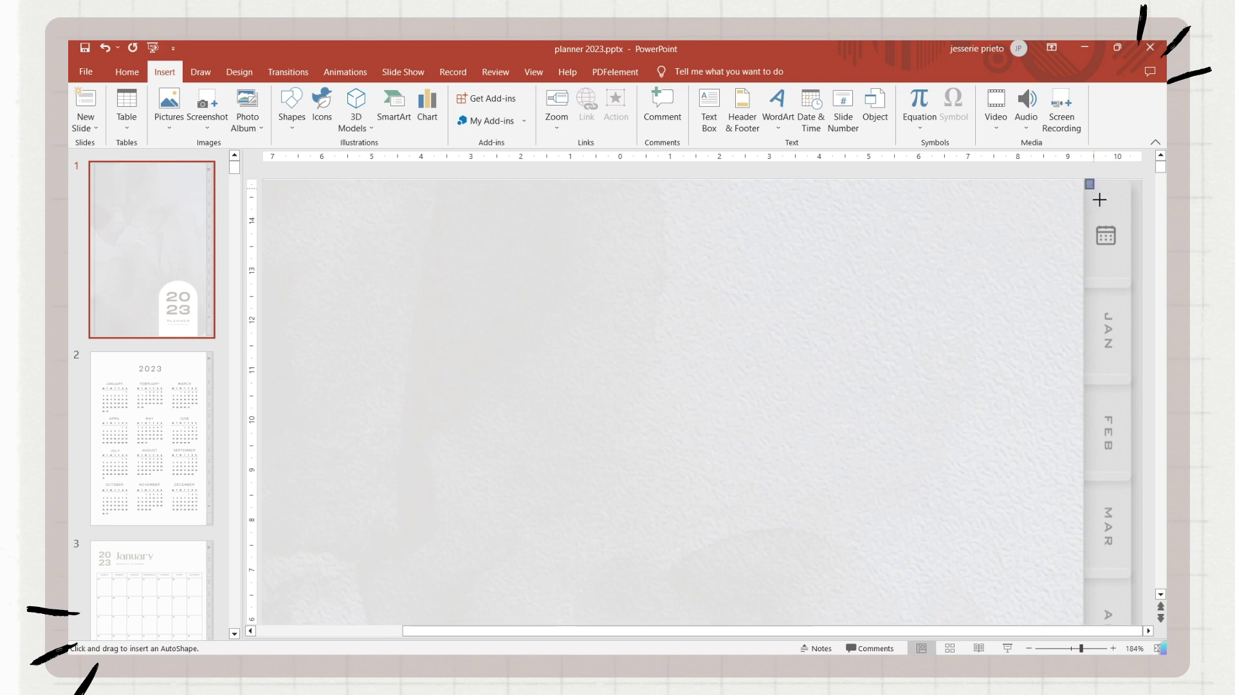
pyautogui.moveTo(1099, 200)
pyautogui.mouseDown()
pyautogui.moveTo(1151, 282)
pyautogui.moveTo(1132, 286)
pyautogui.mouseUp()
# Hyperlink the calendar tab rectangle to Slide 2 in this document and make the shape transparent
pyautogui.rightClick(1120, 233)
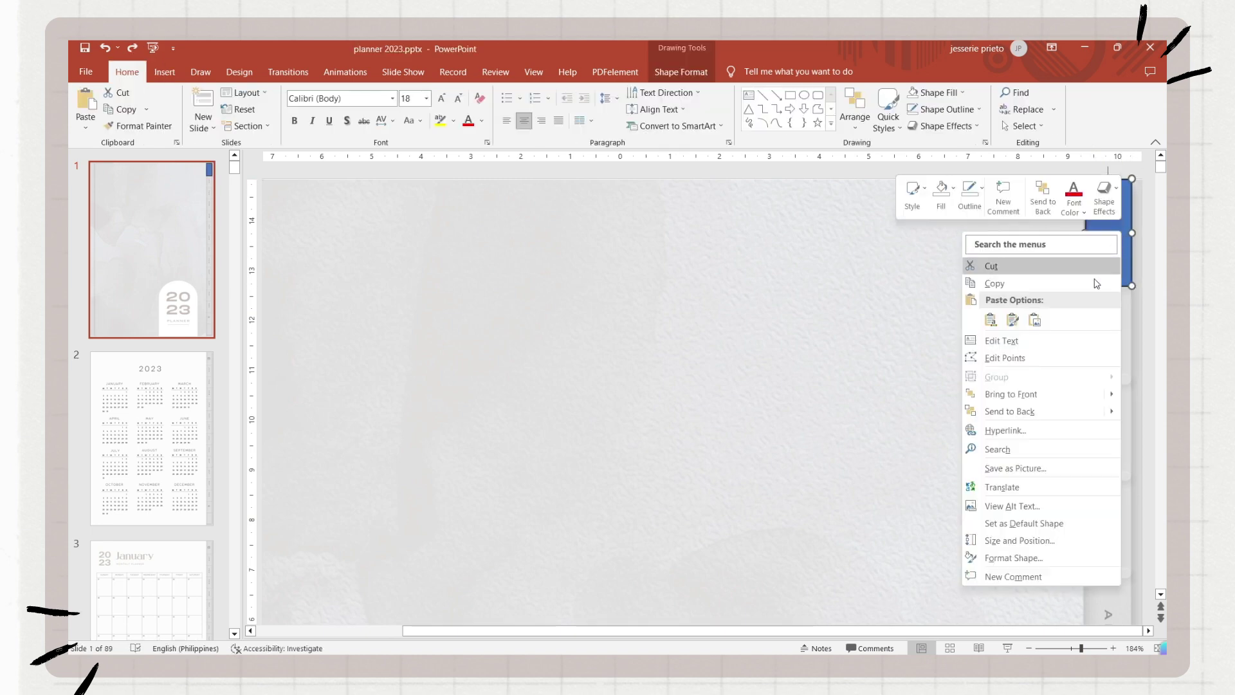
pyautogui.click(1018, 432)
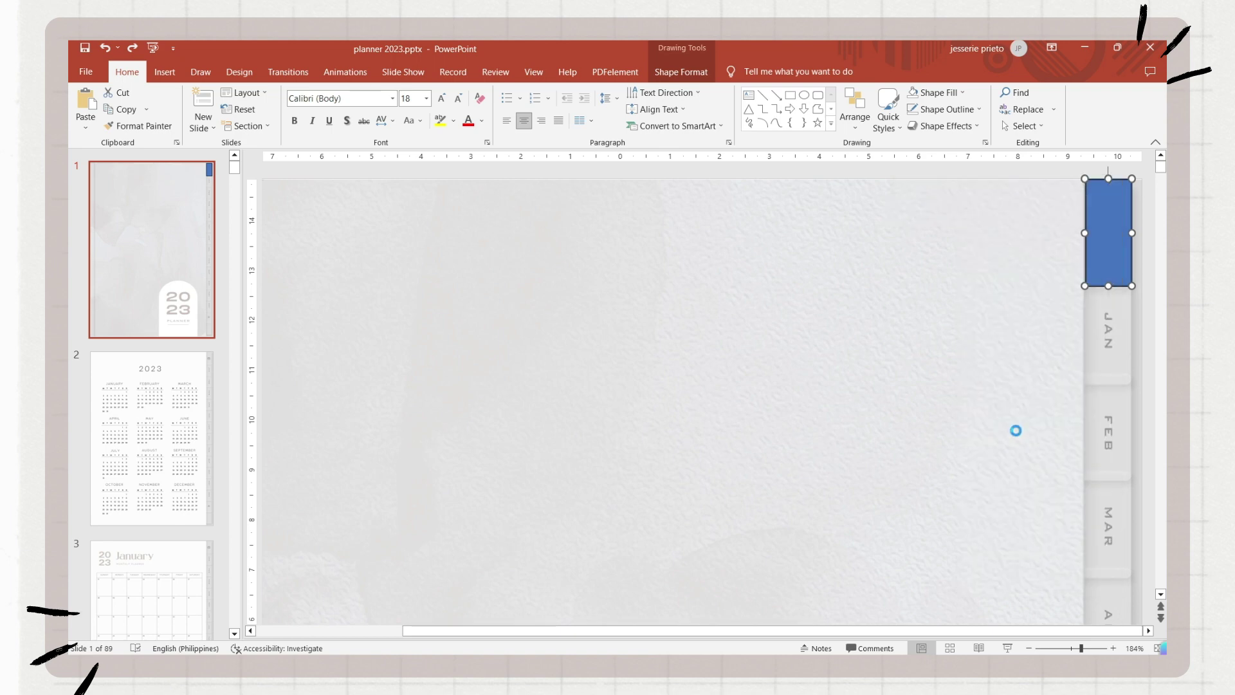
pyautogui.click(302, 300)
pyautogui.click(378, 286)
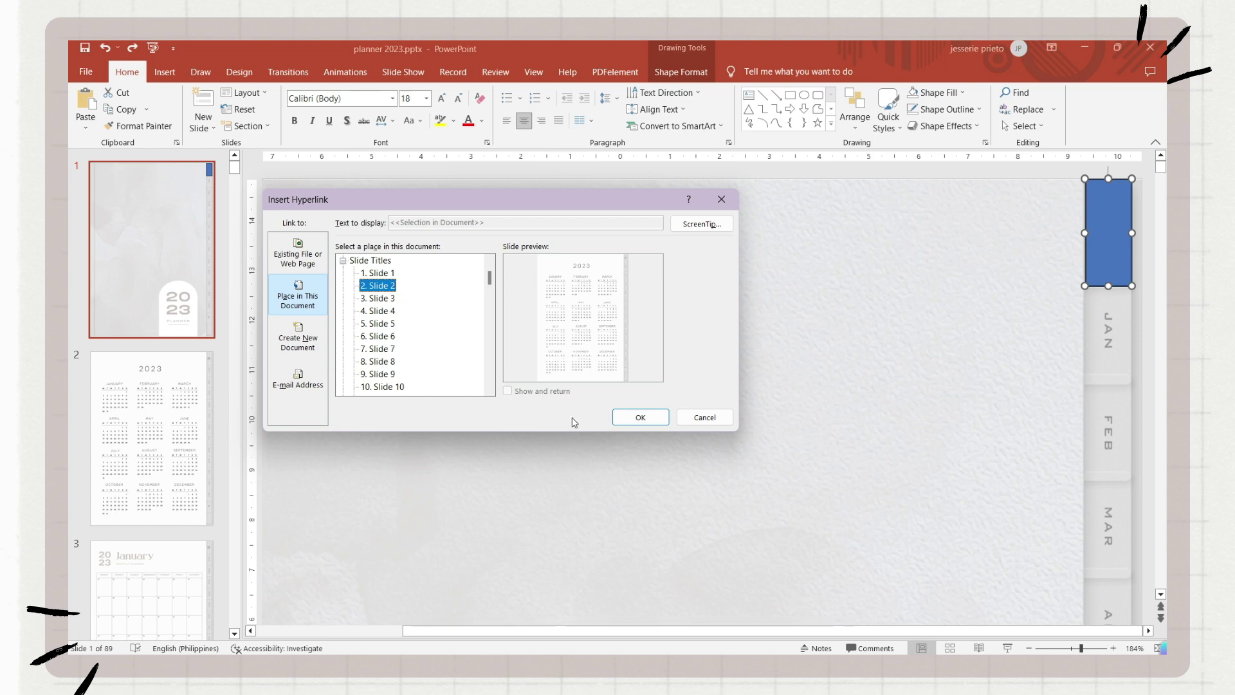
pyautogui.click(639, 419)
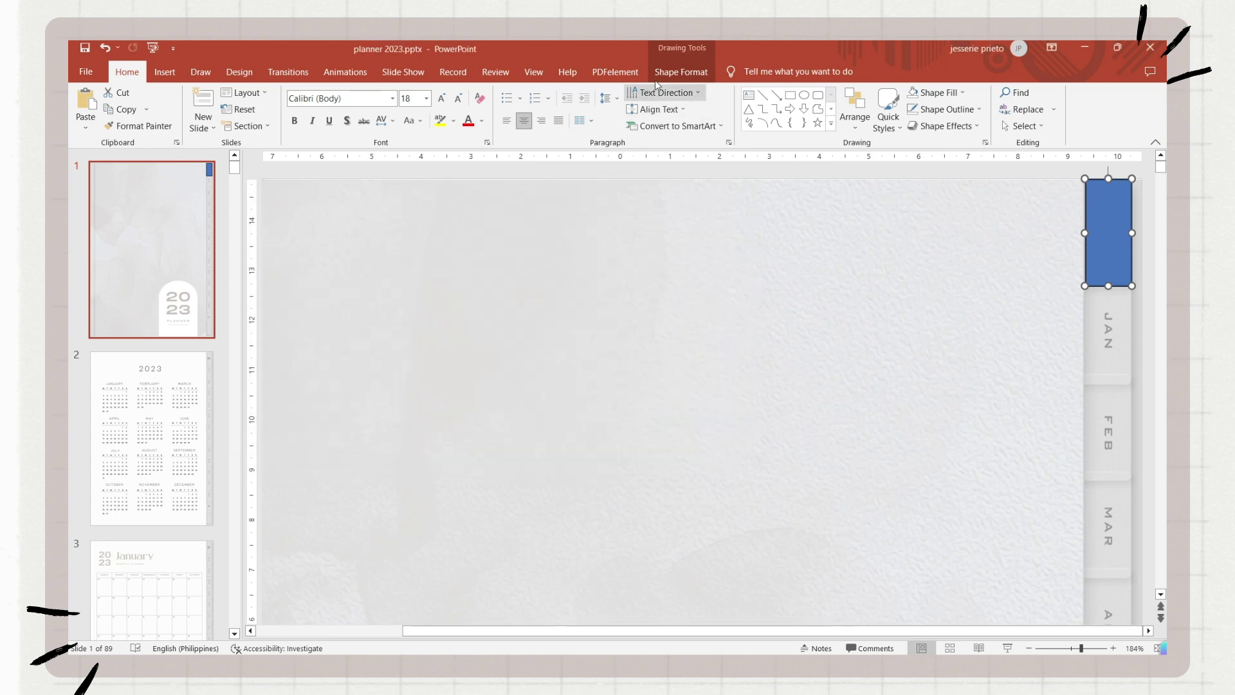
pyautogui.click(658, 77)
pyautogui.click(570, 97)
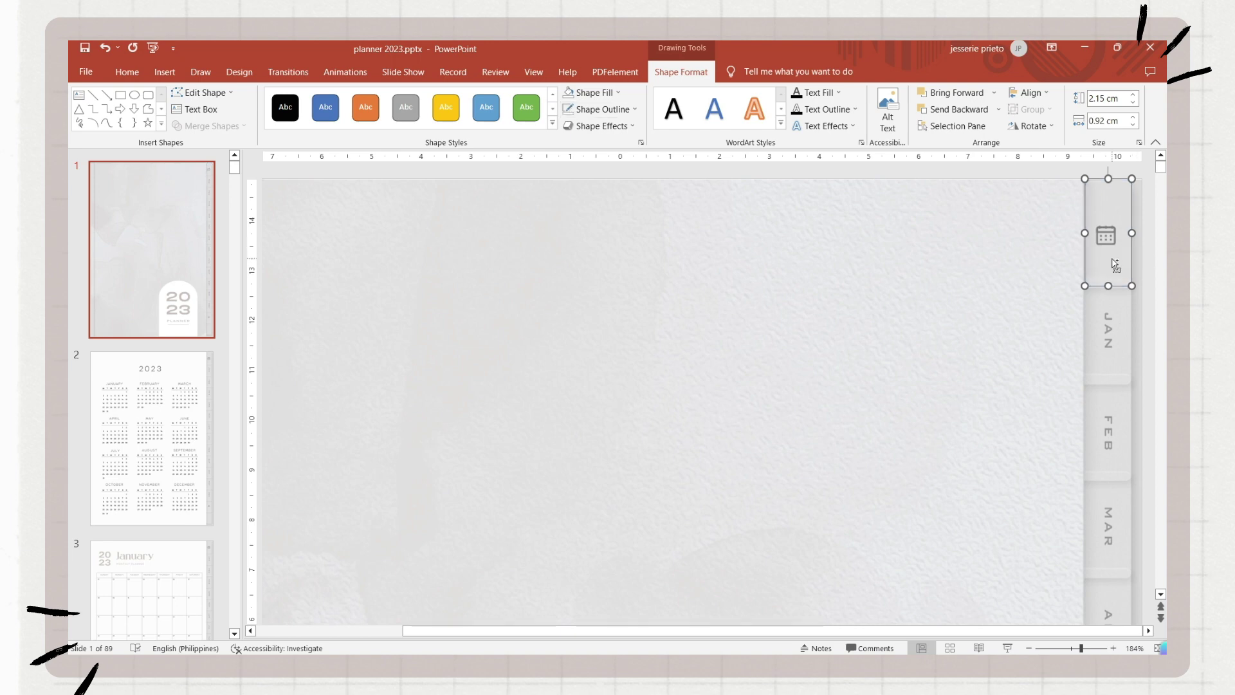
# Paste a copy of the transparent rectangle over the JAN tab and shorten it to about 1.97 cm high
pyautogui.hotkey('ctrl', 'v')
pyautogui.moveTo(1123, 249); pyautogui.dragTo(1102, 329)
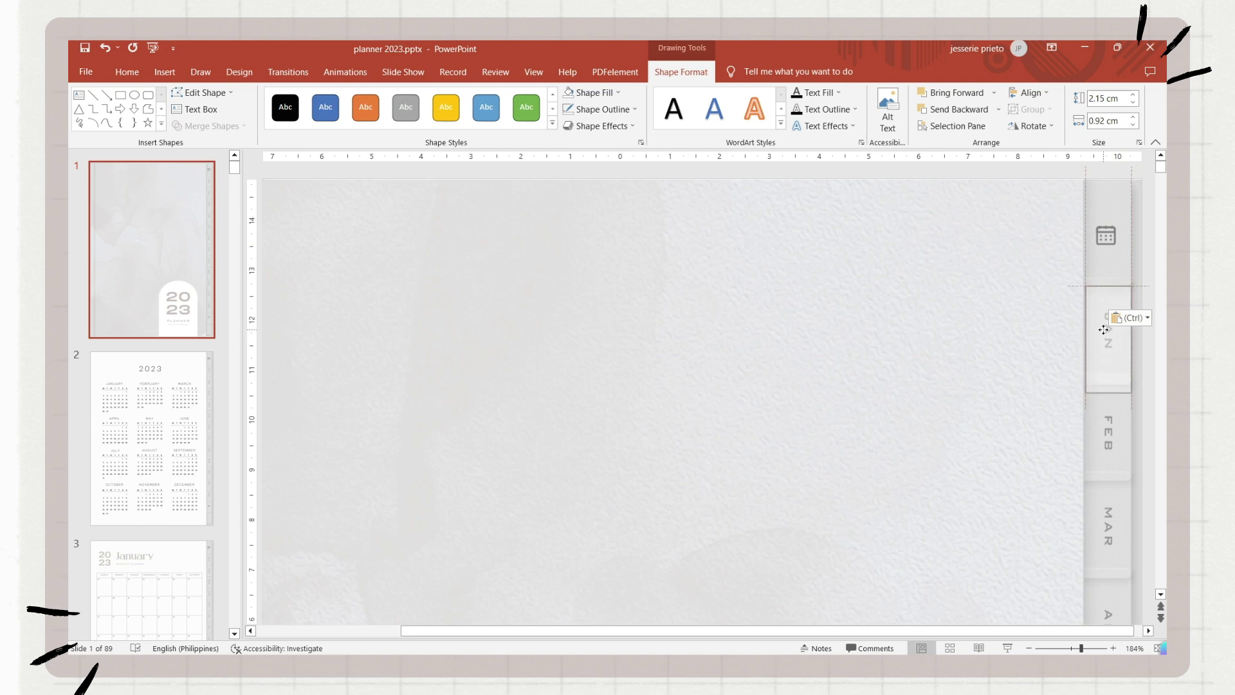
pyautogui.moveTo(1104, 330); pyautogui.dragTo(1104, 330)
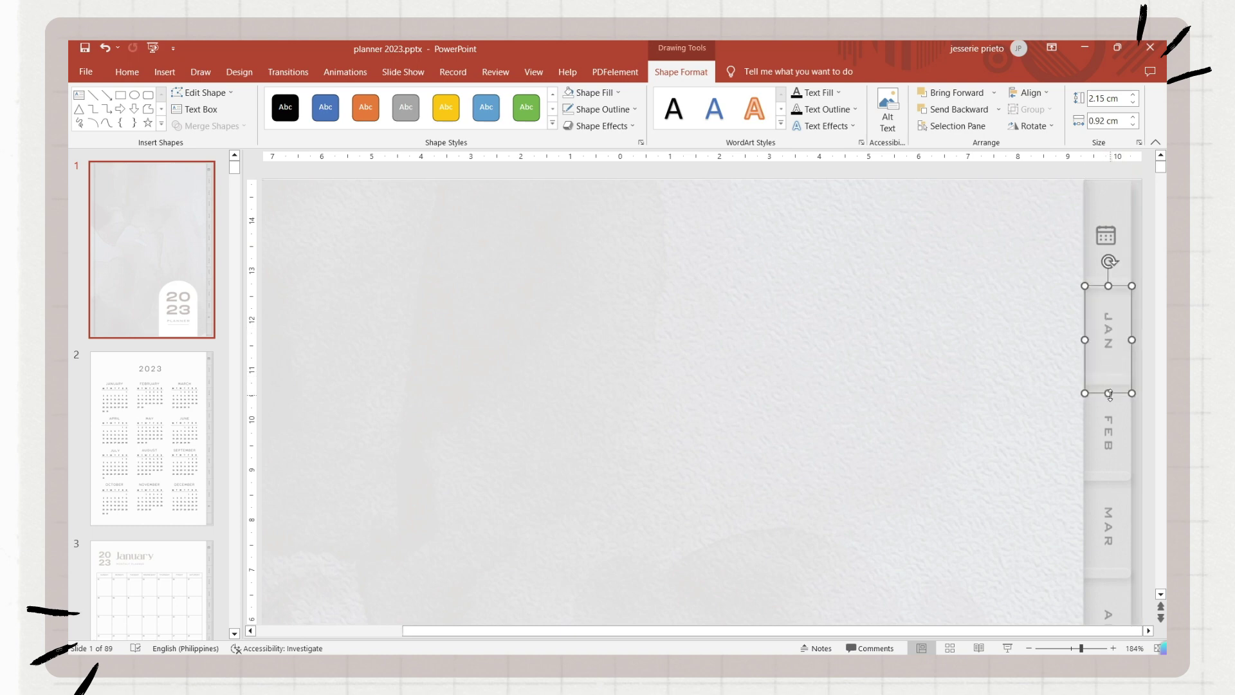
pyautogui.moveTo(1108, 393); pyautogui.dragTo(1108, 387)
pyautogui.click(1109, 330)
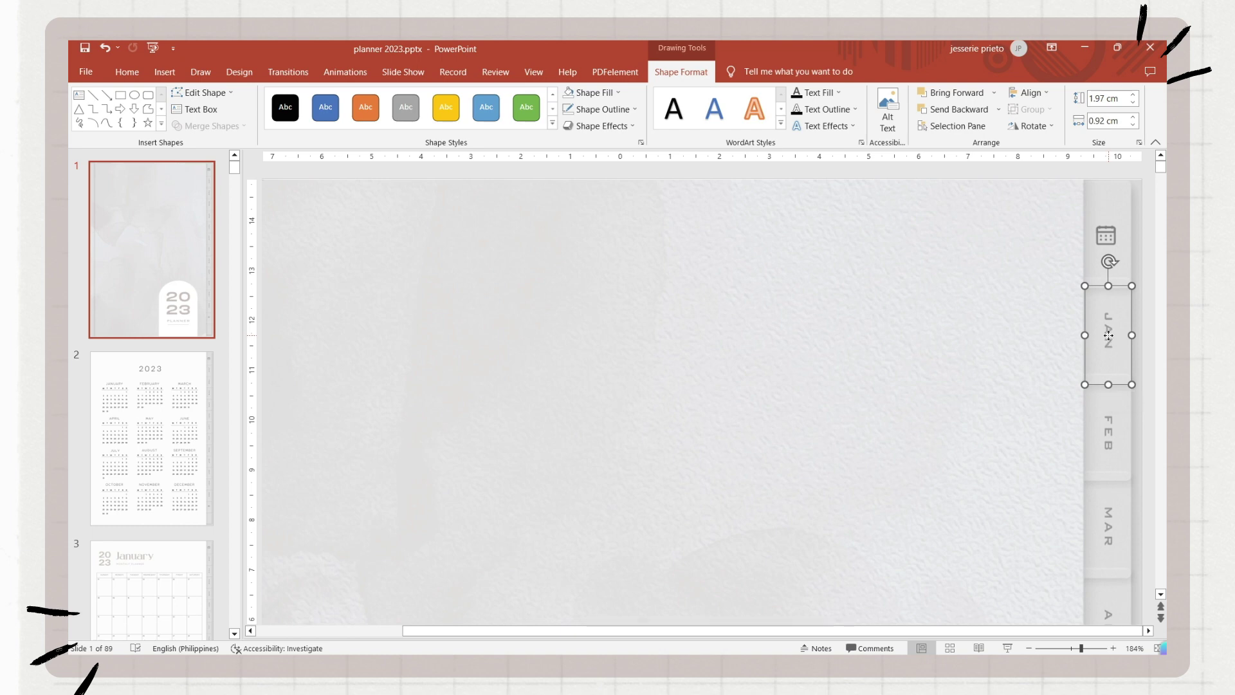
# Change the hyperlink of the JAN tab rectangle to Slide 3, the January monthly page
pyautogui.rightClick(1108, 335)
pyautogui.click(992, 455)
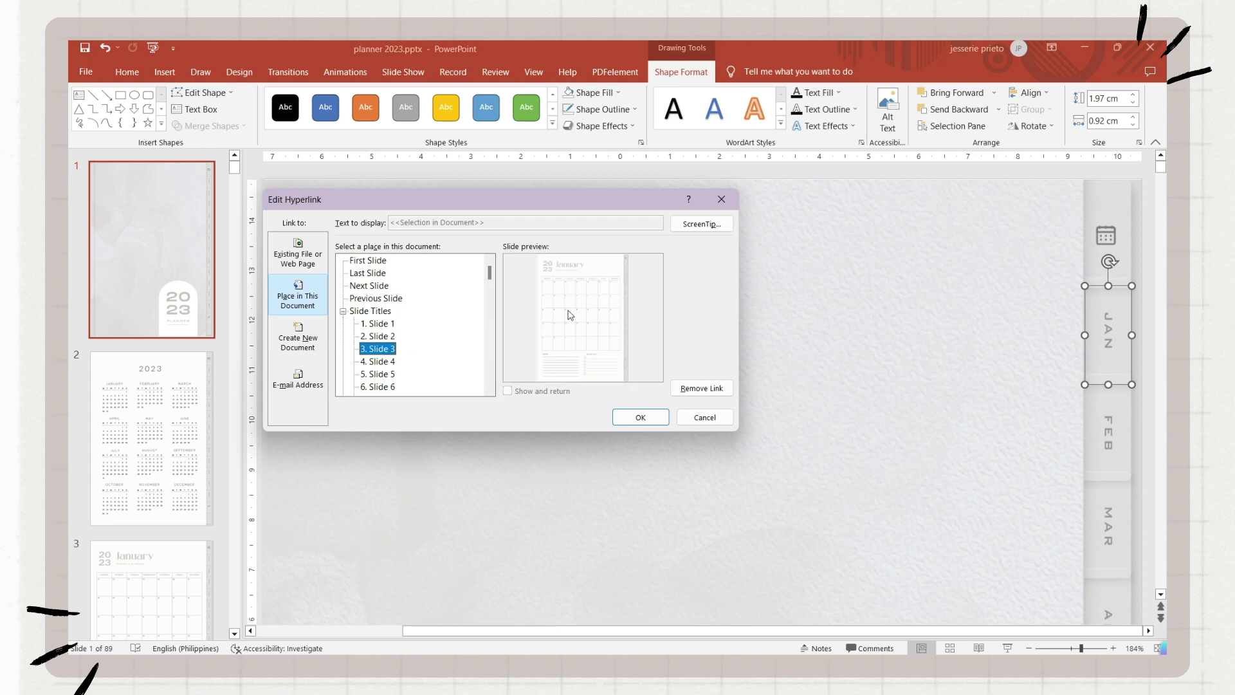
pyautogui.click(640, 424)
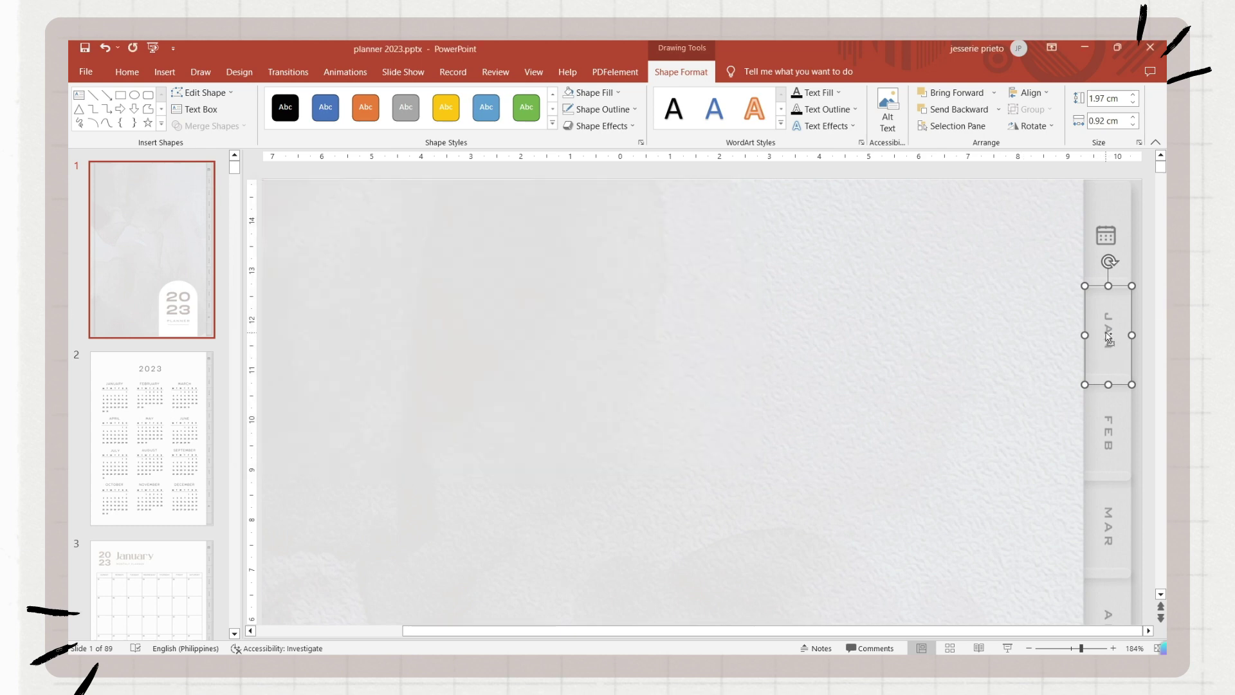
pyautogui.rightClick(1113, 319)
pyautogui.click(990, 453)
pyautogui.click(388, 350)
pyautogui.click(641, 417)
# Change the hyperlink of the rectangle copy over the FEB tab to Slide 9
pyautogui.click(1106, 418)
pyautogui.rightClick(1106, 418)
pyautogui.click(996, 447)
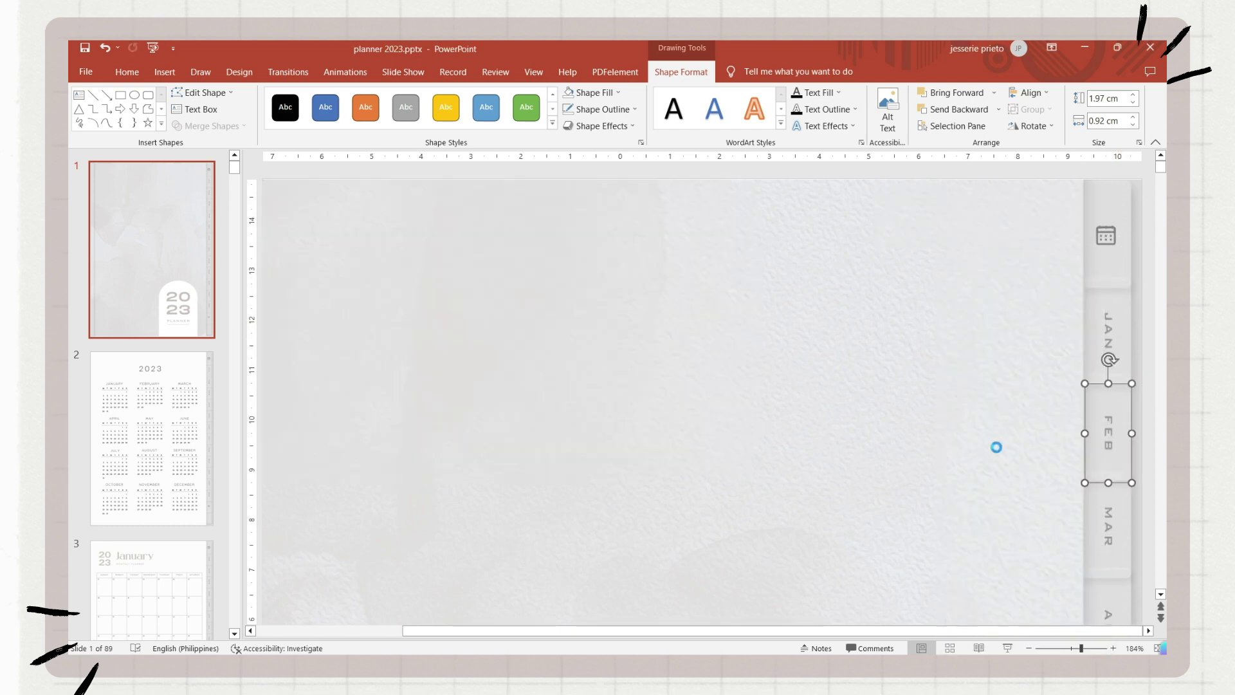
pyautogui.click(385, 348)
pyautogui.click(640, 416)
# Paste a rectangle copy over the MAR tab and change its hyperlink to Slide 15, the March monthly page
pyautogui.scroll(-1, 1030, 396)
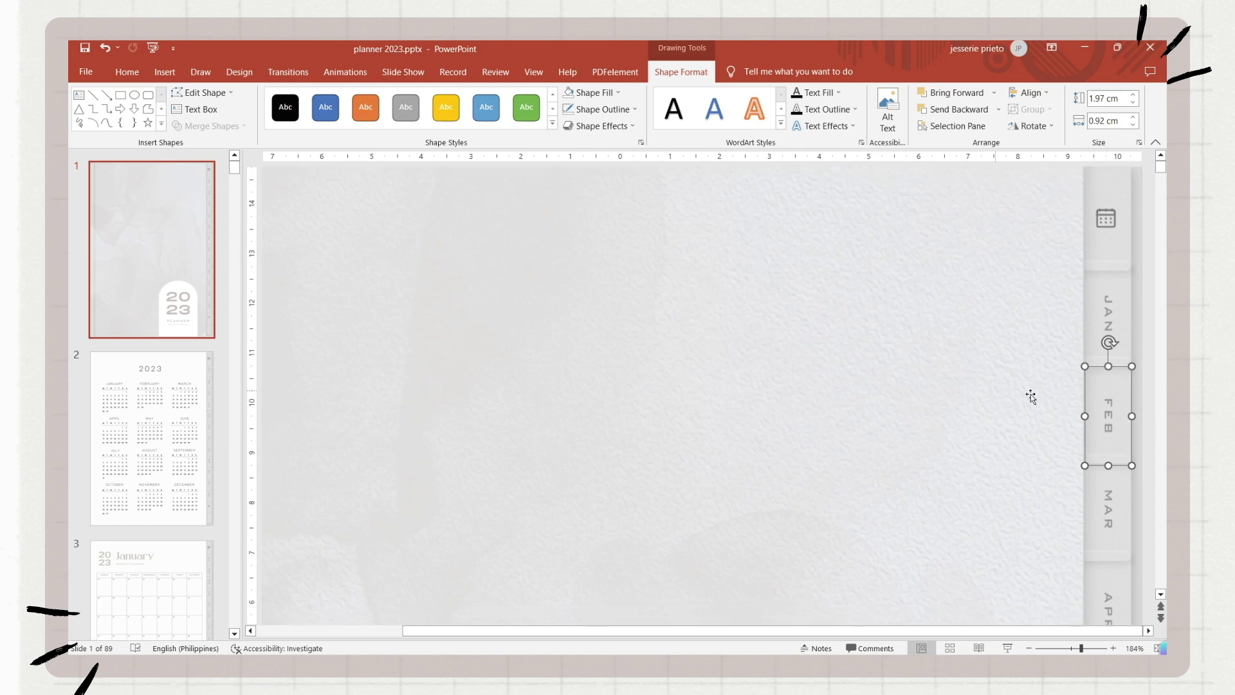
pyautogui.hotkey('ctrl', 'v')
pyautogui.moveTo(1133, 426); pyautogui.dragTo(1114, 501)
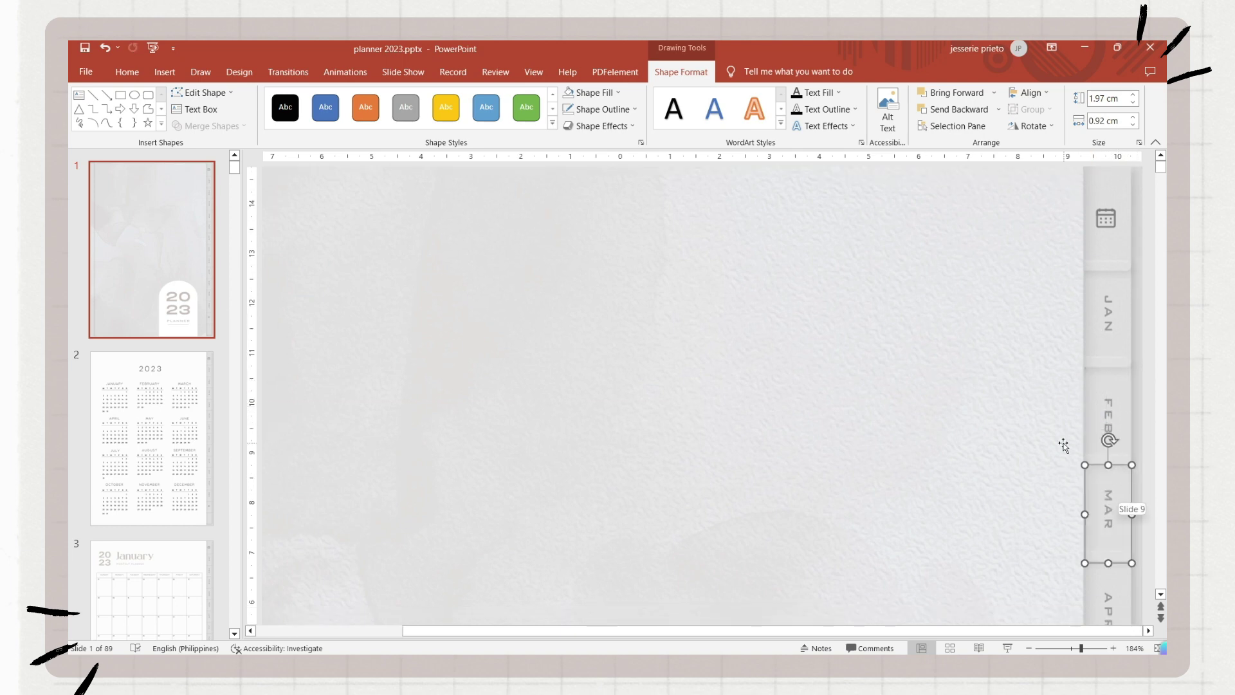
pyautogui.scroll(-1, 1065, 446)
pyautogui.rightClick(1112, 443)
pyautogui.click(993, 446)
pyautogui.click(383, 353)
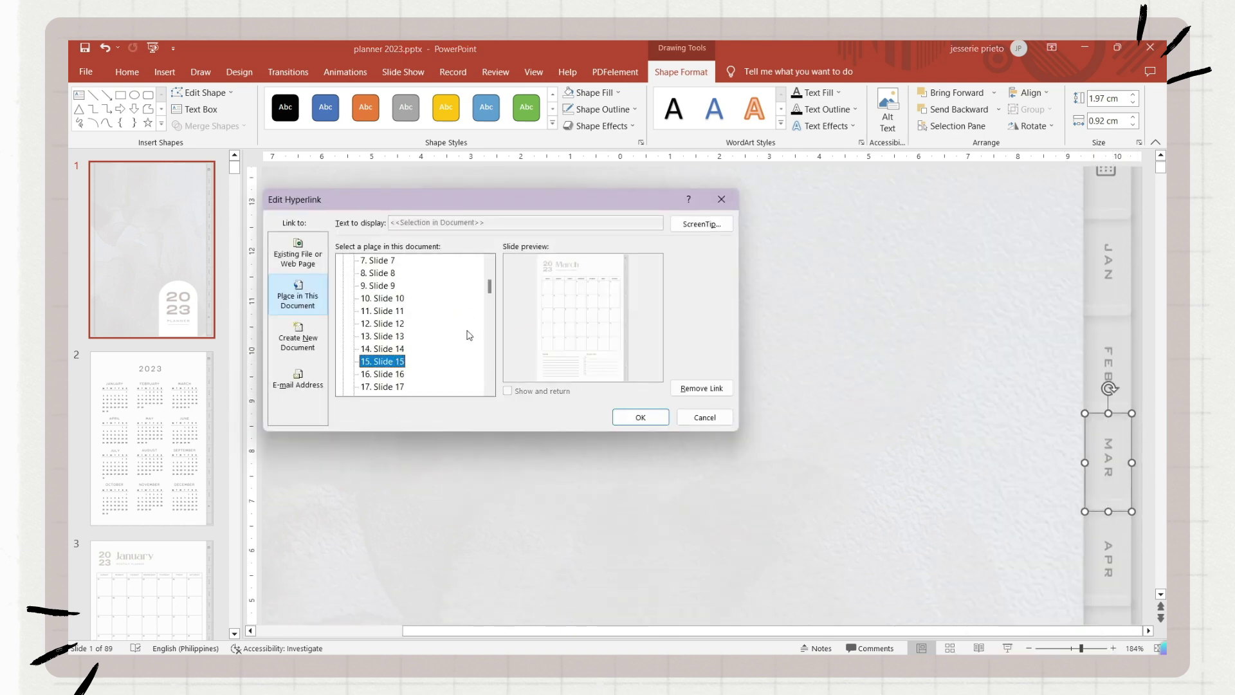
pyautogui.click(640, 417)
# Paste a rectangle copy over the APR tab and change its hyperlink to Slide 21, the April monthly page
pyautogui.hotkey('ctrl', 'v')
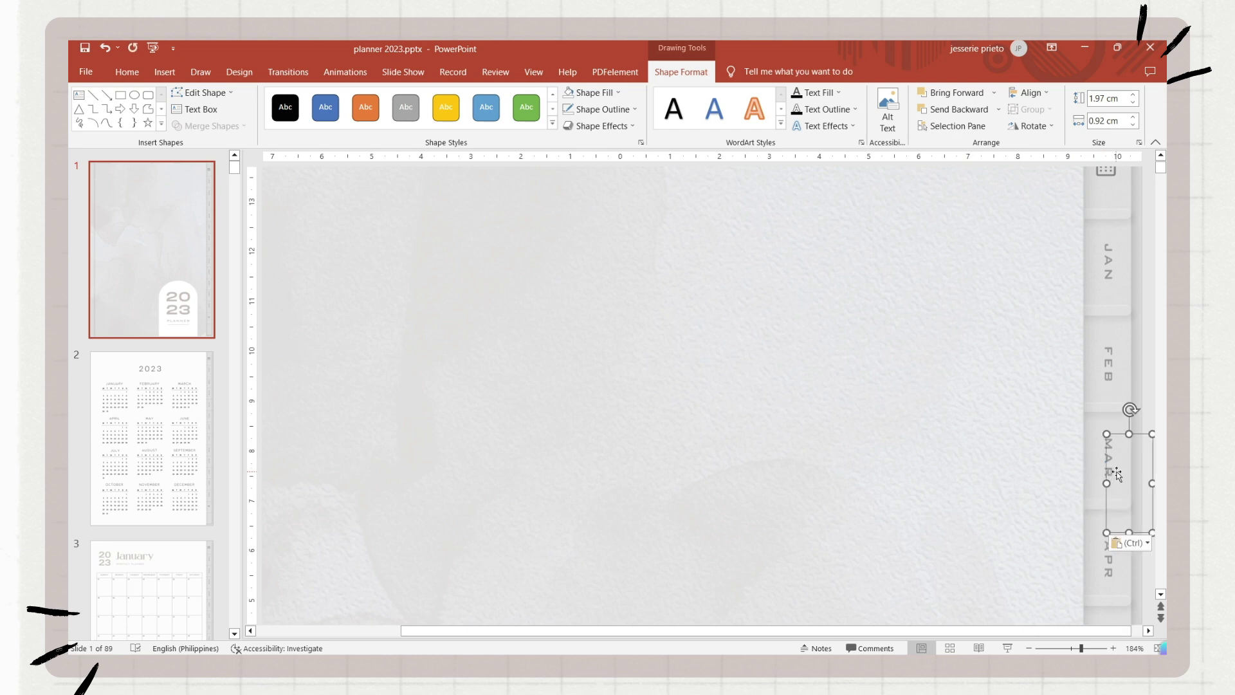
pyautogui.moveTo(1119, 474); pyautogui.dragTo(1103, 551)
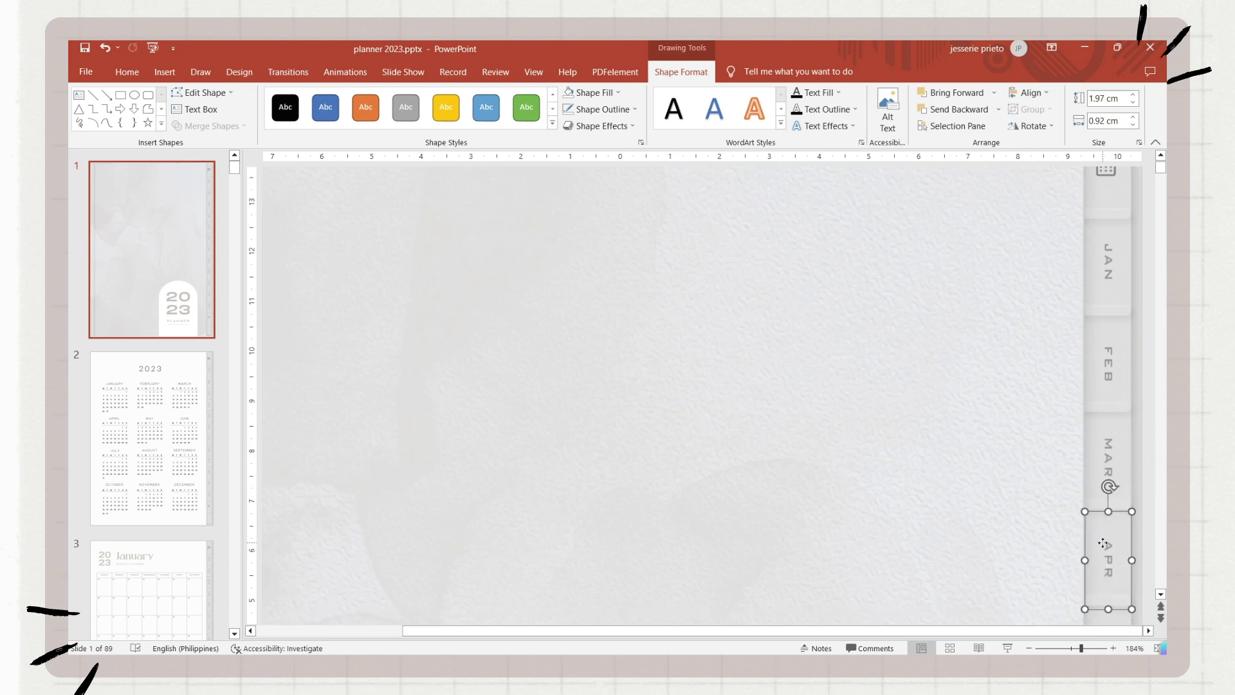
pyautogui.rightClick(1102, 550)
pyautogui.click(980, 340)
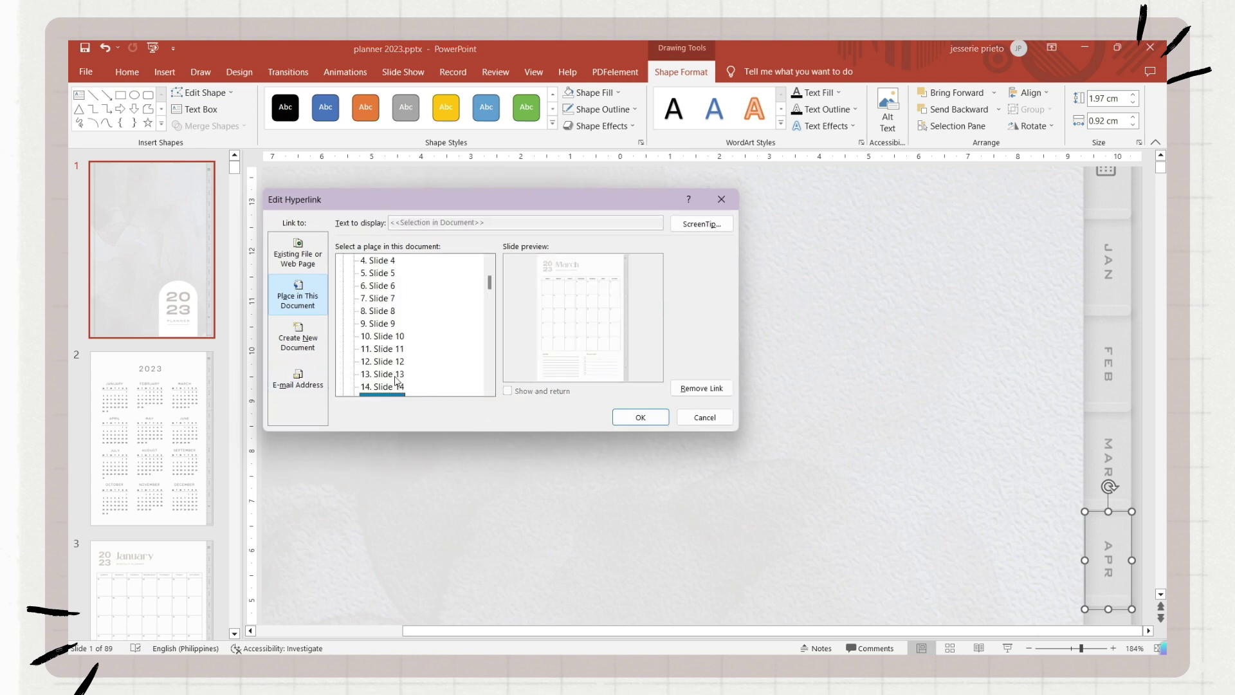
pyautogui.scroll(-3, 396, 381)
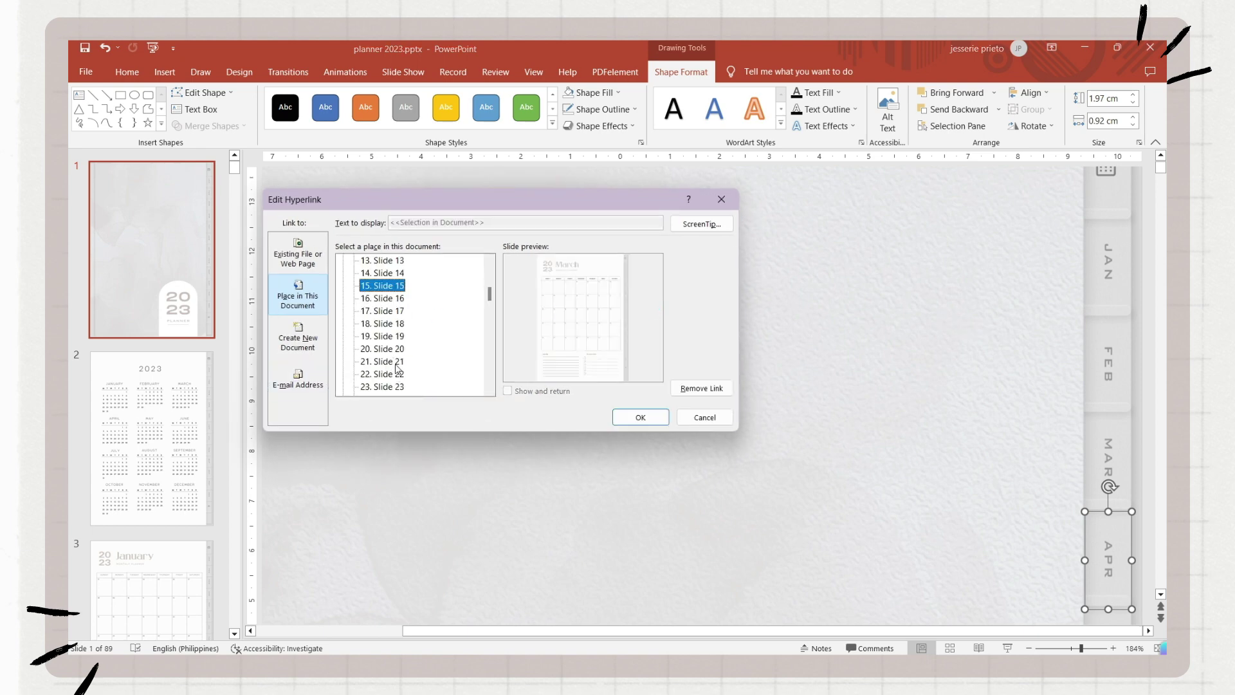
pyautogui.click(394, 361)
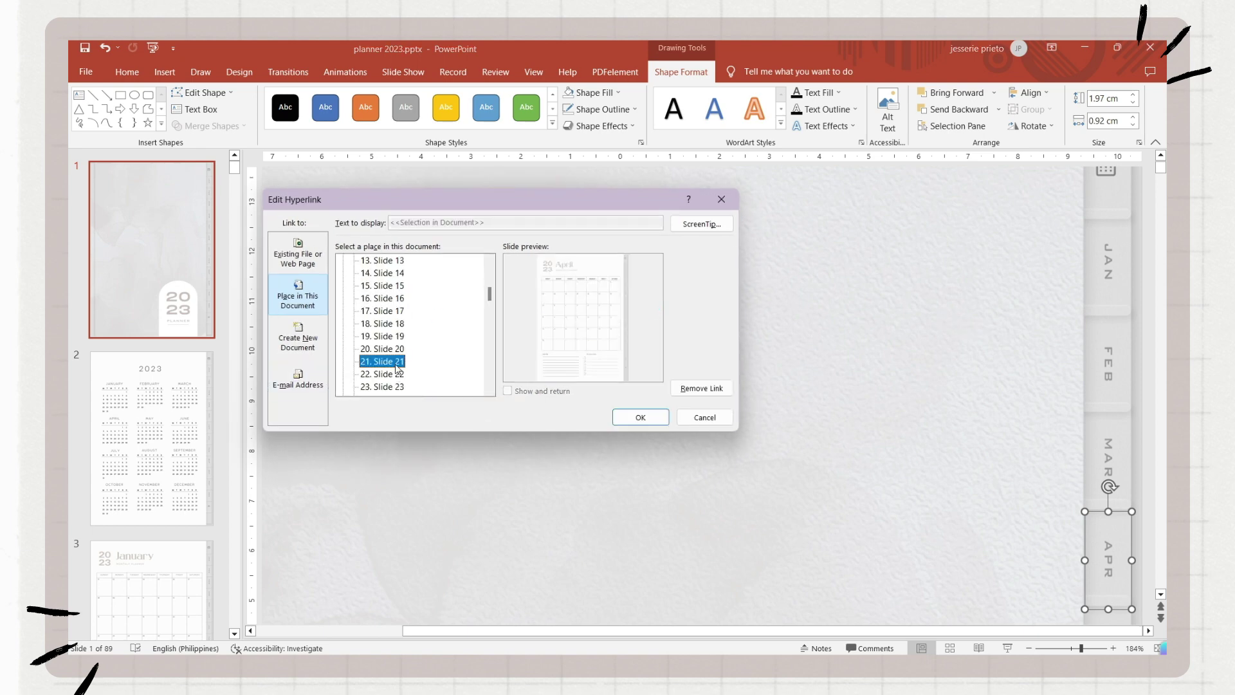
pyautogui.click(661, 423)
# Place a rectangle copy over the MAY tab and change its hyperlink to Slide 27, the May monthly page
pyautogui.scroll(-2, 1067, 510)
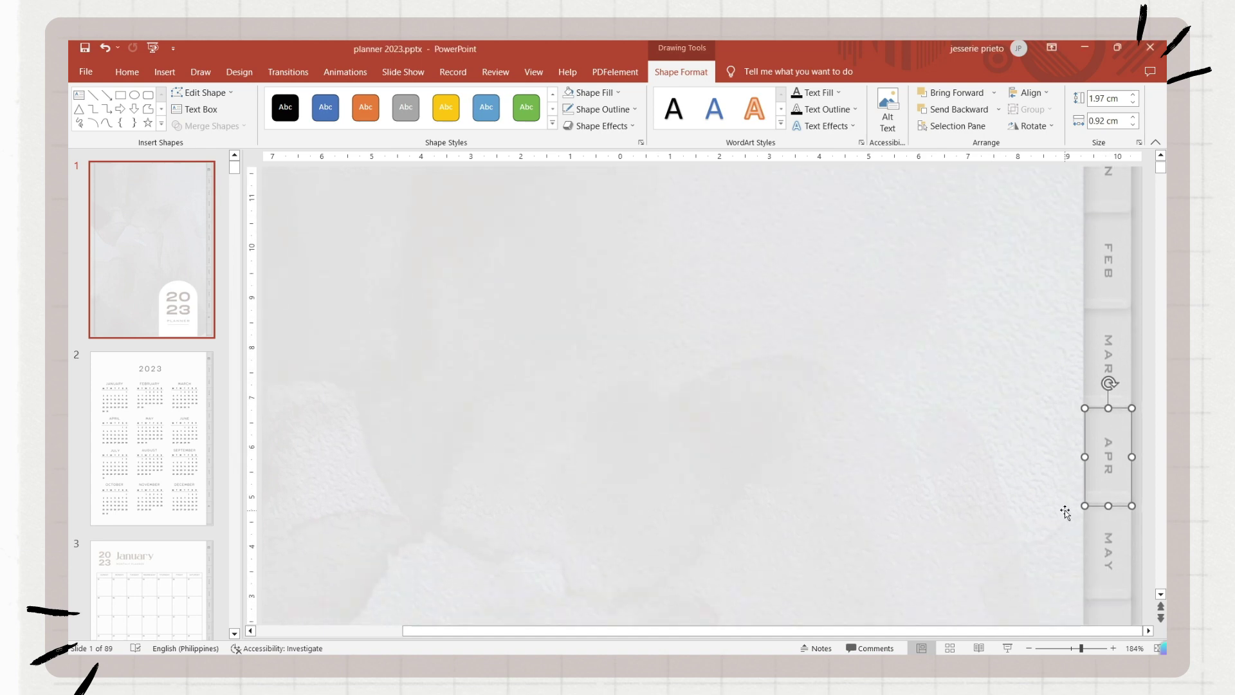
pyautogui.scroll(-1, 403, 361)
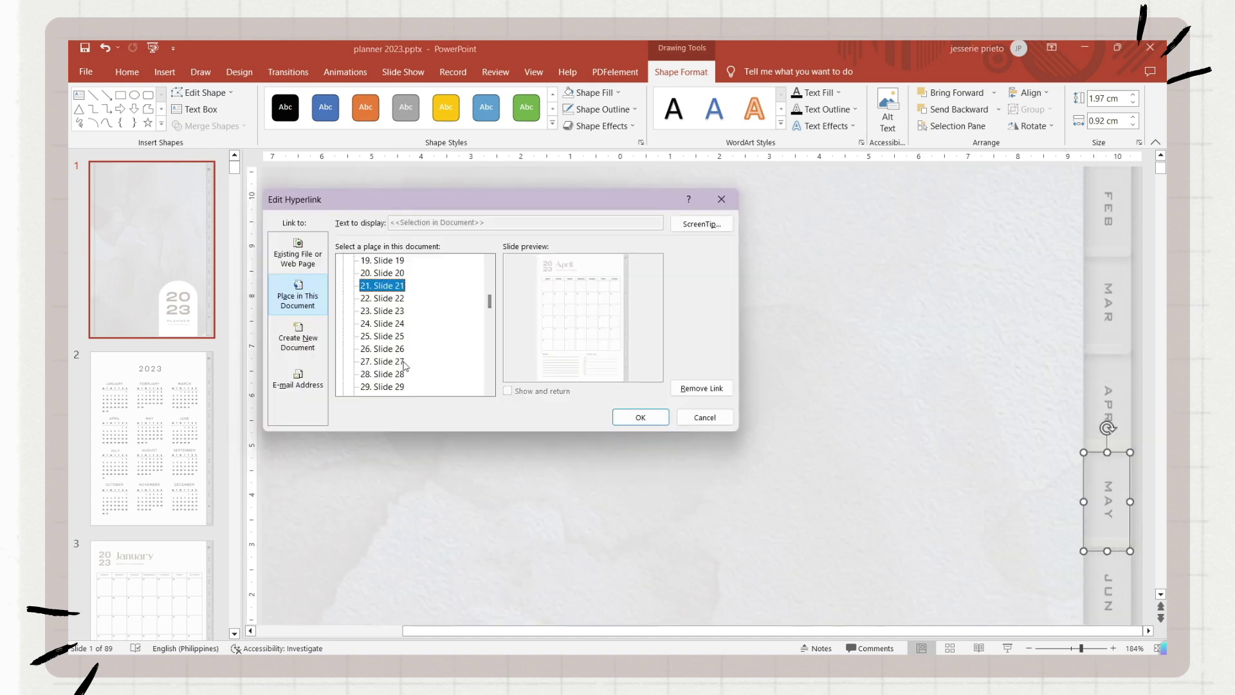
pyautogui.click(403, 361)
pyautogui.click(641, 416)
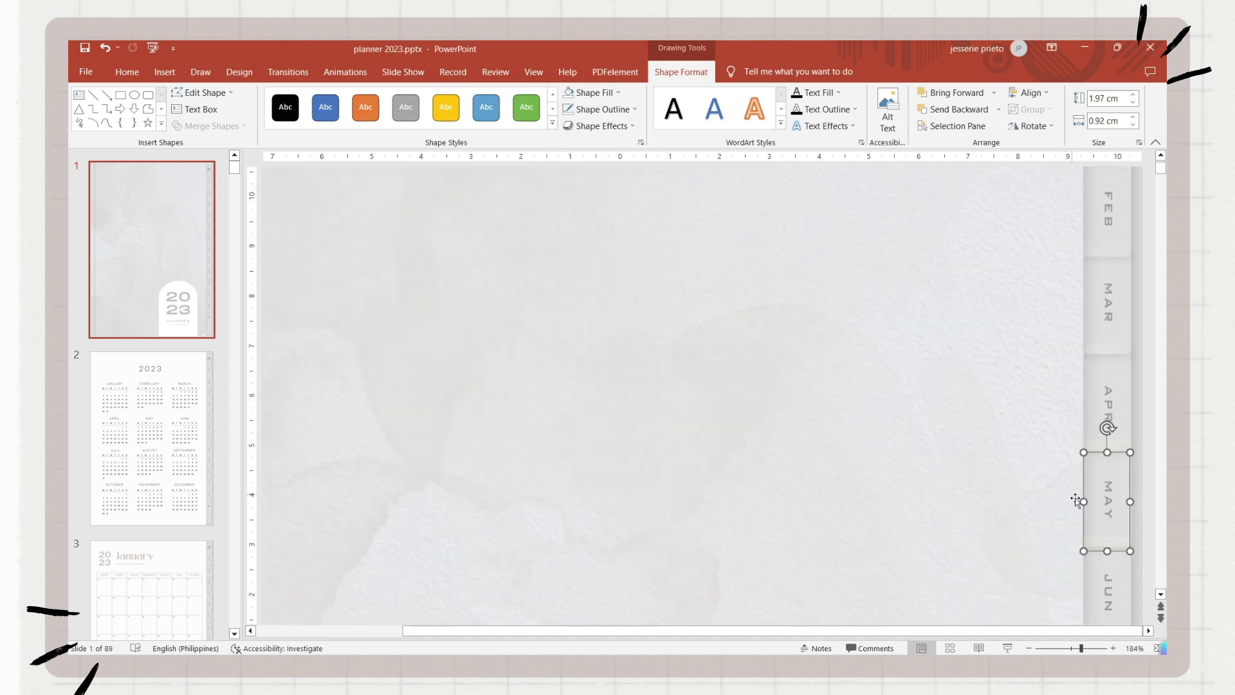
# Place a rectangle copy over the JUN tab and change its hyperlink to Slide 33, the June monthly page
pyautogui.scroll(-2, 1081, 500)
pyautogui.click(1092, 499)
pyautogui.rightClick(1109, 506)
pyautogui.click(992, 316)
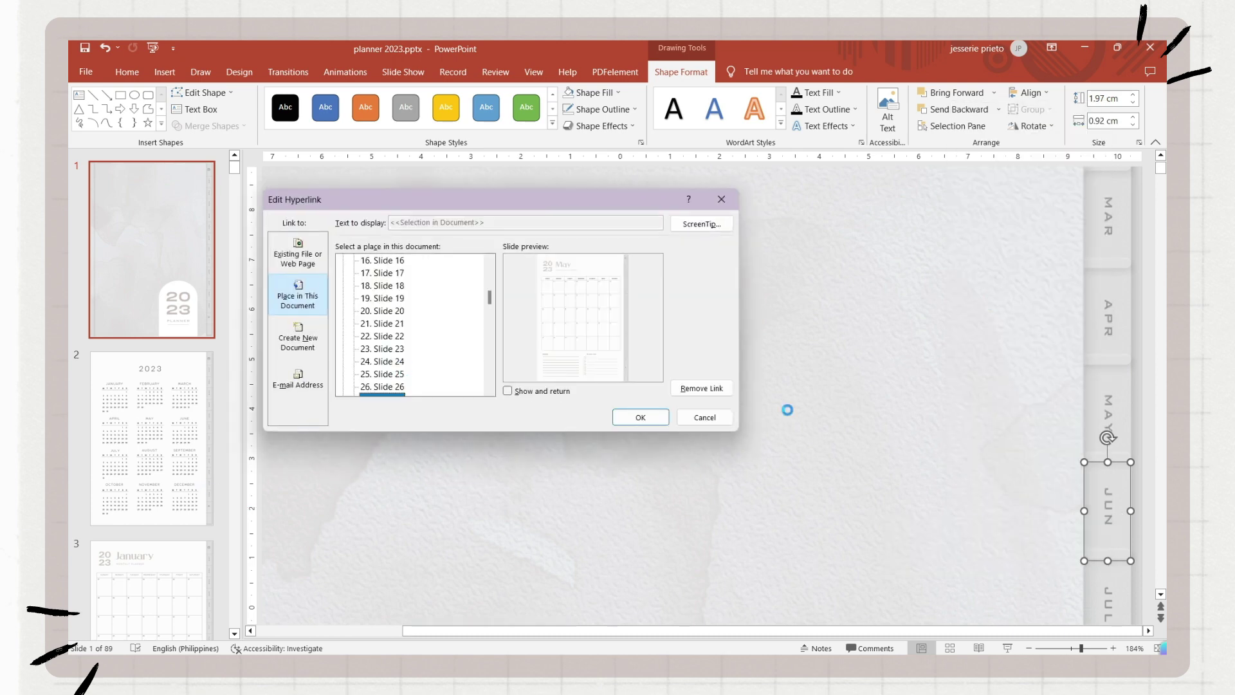
pyautogui.scroll(-3, 397, 351)
pyautogui.click(397, 351)
pyautogui.click(402, 363)
pyautogui.click(656, 420)
# Paste another rectangle copy and place it over the JUL tab
pyautogui.scroll(-2, 1116, 501)
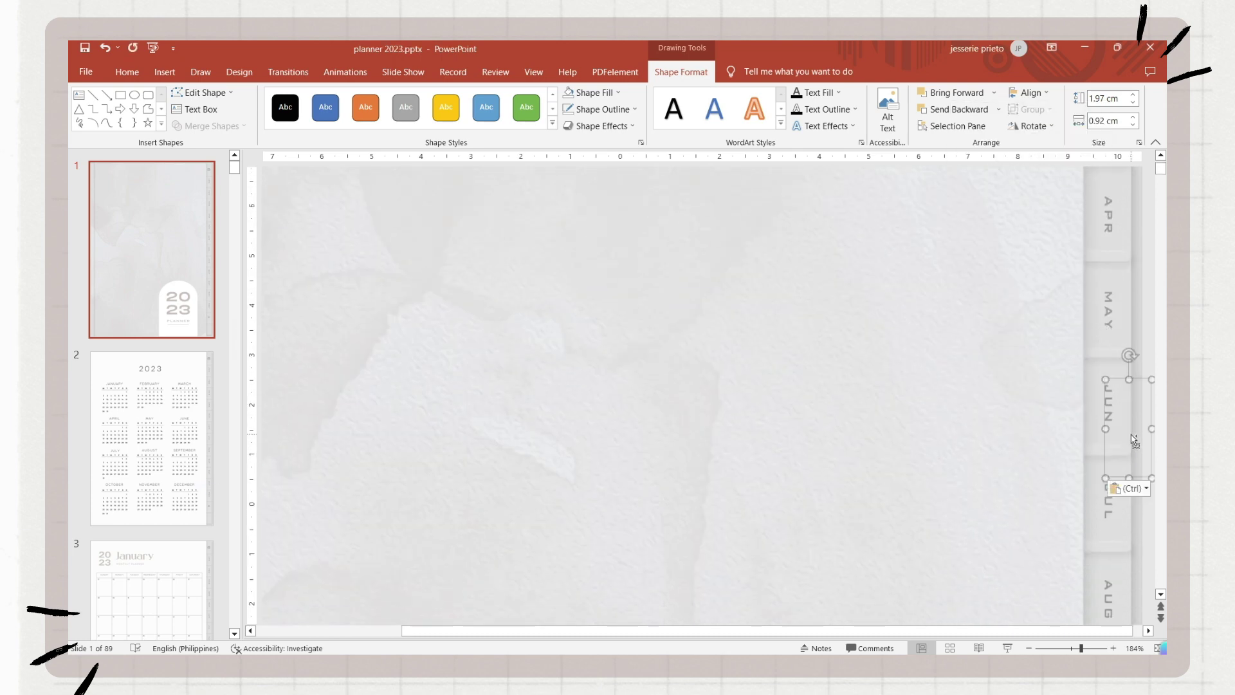
pyautogui.click(1112, 505)
pyautogui.rightClick(1116, 508)
# Paste the set of linked tab rectangles onto the 2023 calendar page and the January monthly page
pyautogui.click(164, 422)
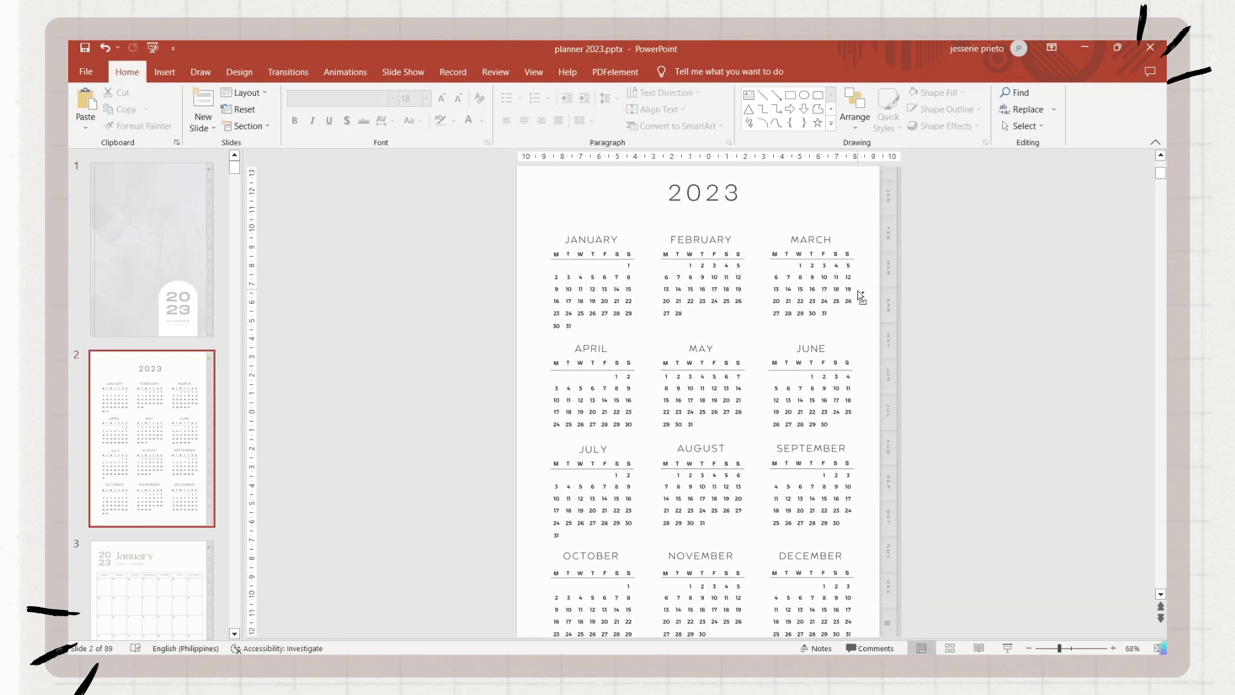
pyautogui.hotkey('ctrl', 'v')
pyautogui.scroll(1, 893, 253)
pyautogui.scroll(-2, 877, 542)
pyautogui.scroll(-2, 281, 515)
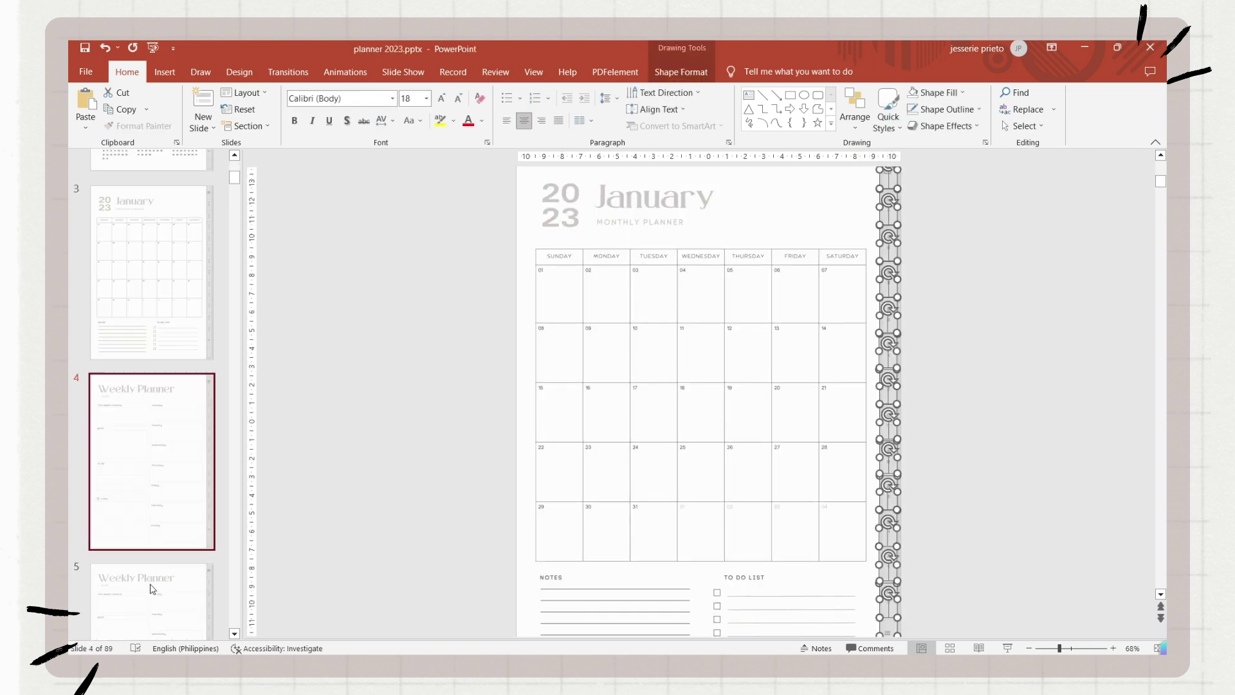
# Paste the linked tab rectangles onto the February and March monthly pages
pyautogui.scroll(-4, 147, 546)
pyautogui.click(154, 515)
pyautogui.click(211, 388)
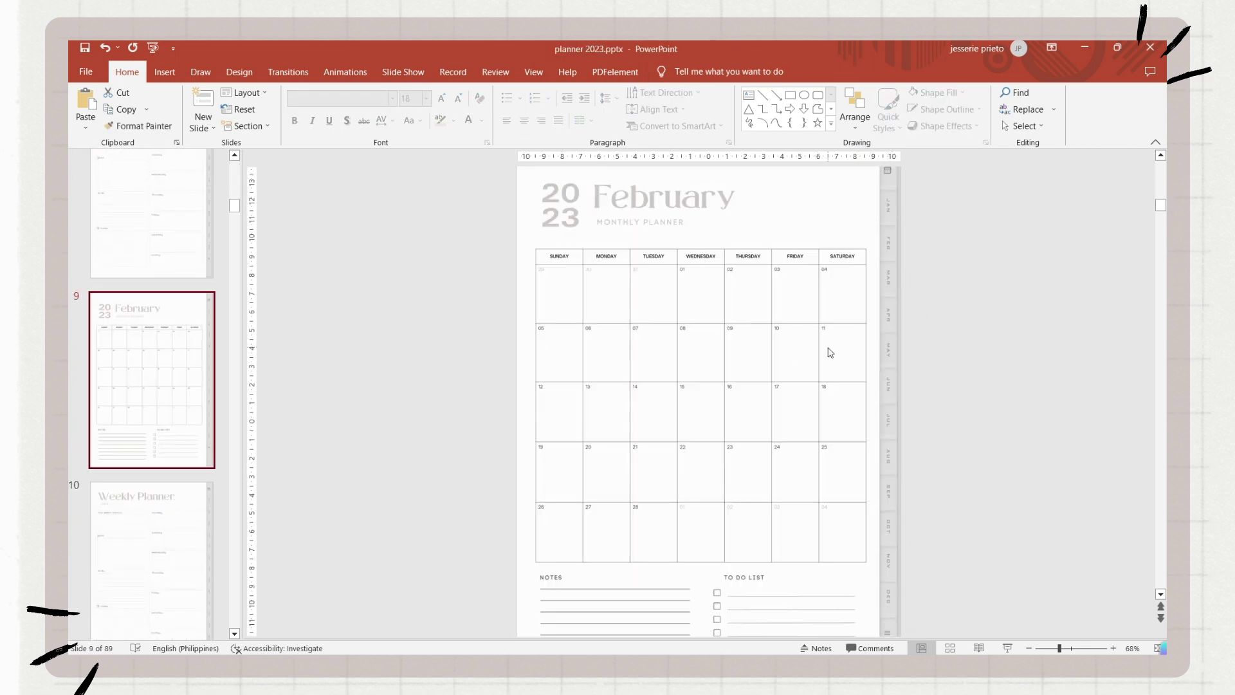
pyautogui.hotkey('ctrl', 'v')
pyautogui.click(945, 289)
pyautogui.scroll(-5, 113, 528)
pyautogui.scroll(-2, 119, 456)
pyautogui.click(125, 434)
pyautogui.hotkey('ctrl', 'v')
# Paste the linked tab rectangles onto the next two monthly pages after March
pyautogui.scroll(-6, 144, 463)
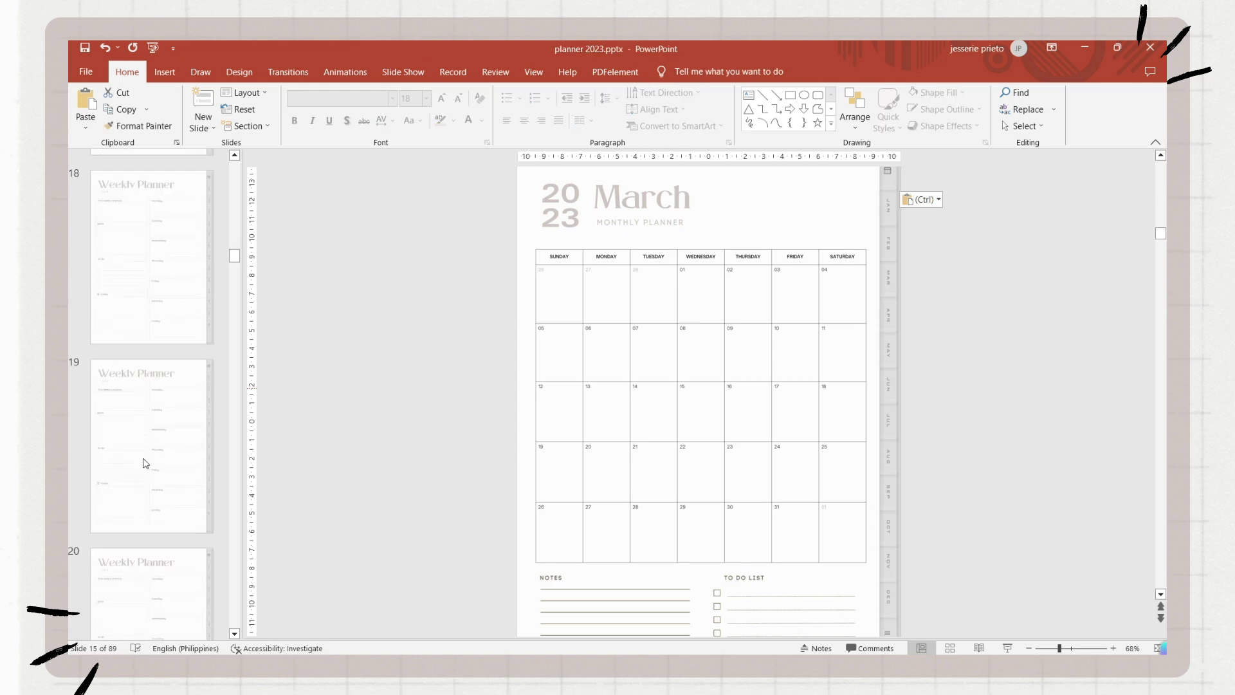
pyautogui.click(144, 469)
pyautogui.hotkey('ctrl', 'v')
pyautogui.click(959, 309)
pyautogui.scroll(-3, 144, 473)
pyautogui.scroll(-4, 145, 472)
pyautogui.click(143, 471)
pyautogui.hotkey('ctrl', 'v')
# Delete weekly planner slides 10 to 14 and paste the linked weekly planner slides after the February page
pyautogui.scroll(-3, 143, 471)
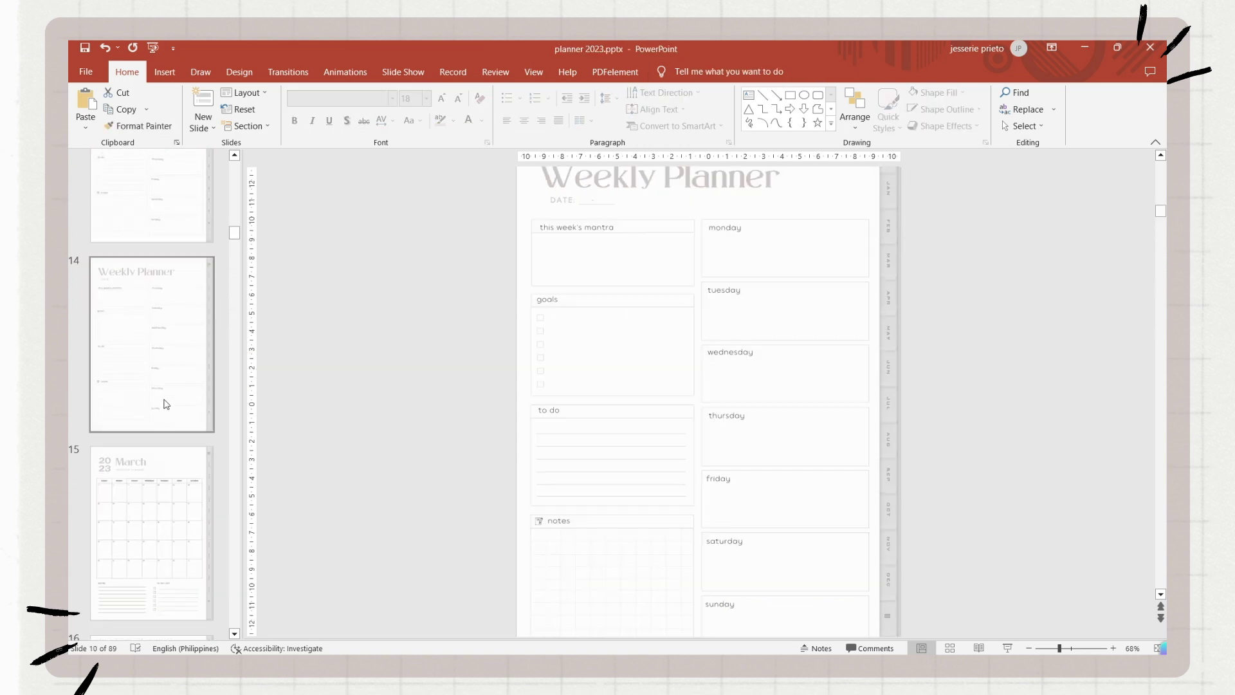
pyautogui.keyDown('shift'); pyautogui.click(169, 392); pyautogui.keyUp('shift')
pyautogui.scroll(6, 168, 395)
pyautogui.press('Delete')
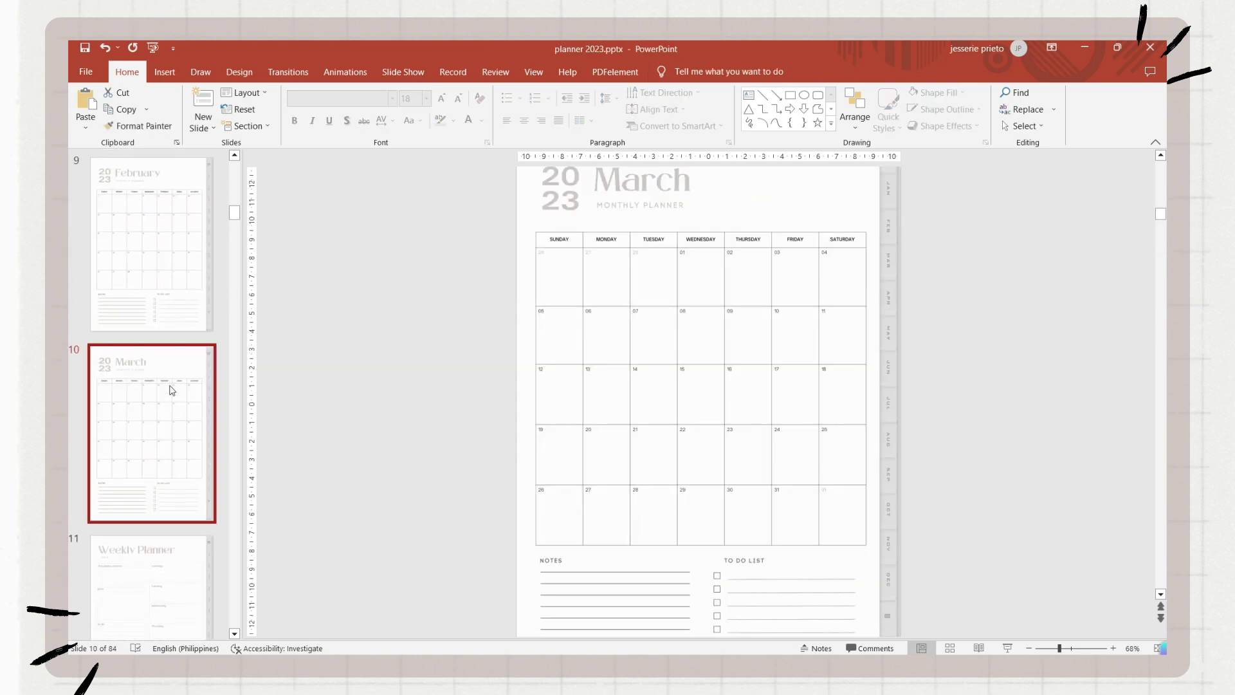
pyautogui.click(192, 253)
pyautogui.hotkey('ctrl', 'v')
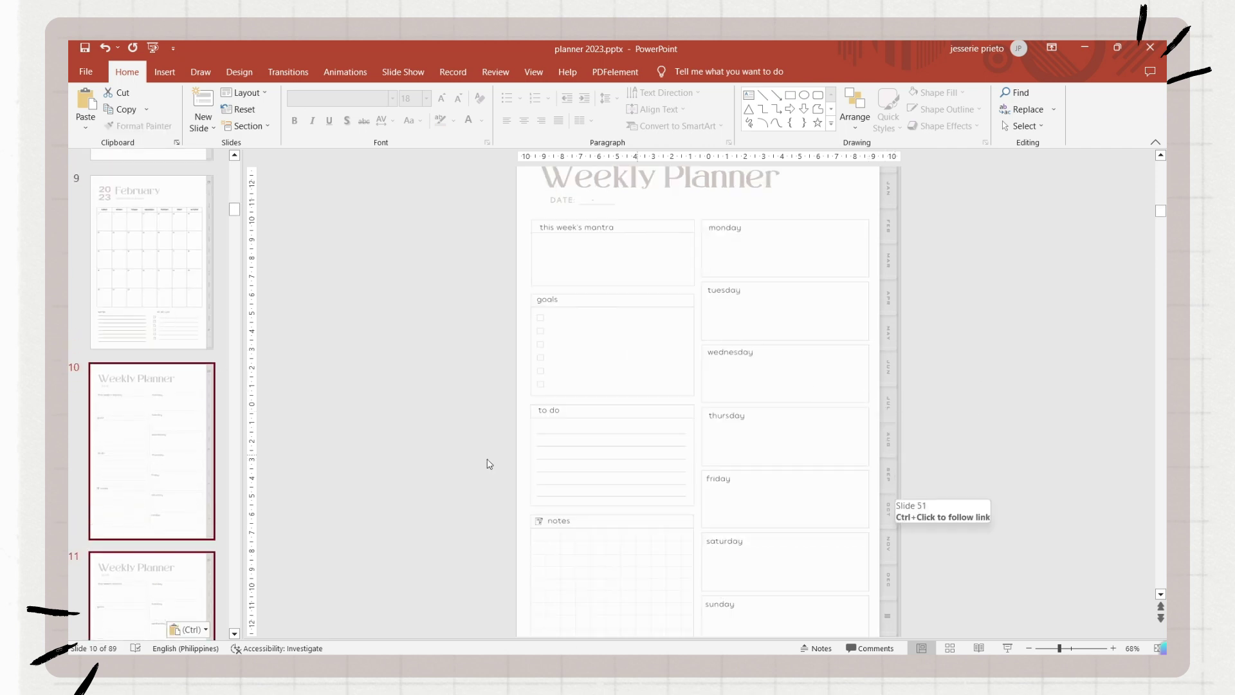
# Replace the weekly planner slides following the March and April pages with the copied linked weekly planner slides
pyautogui.scroll(-5, 184, 460)
pyautogui.click(185, 458)
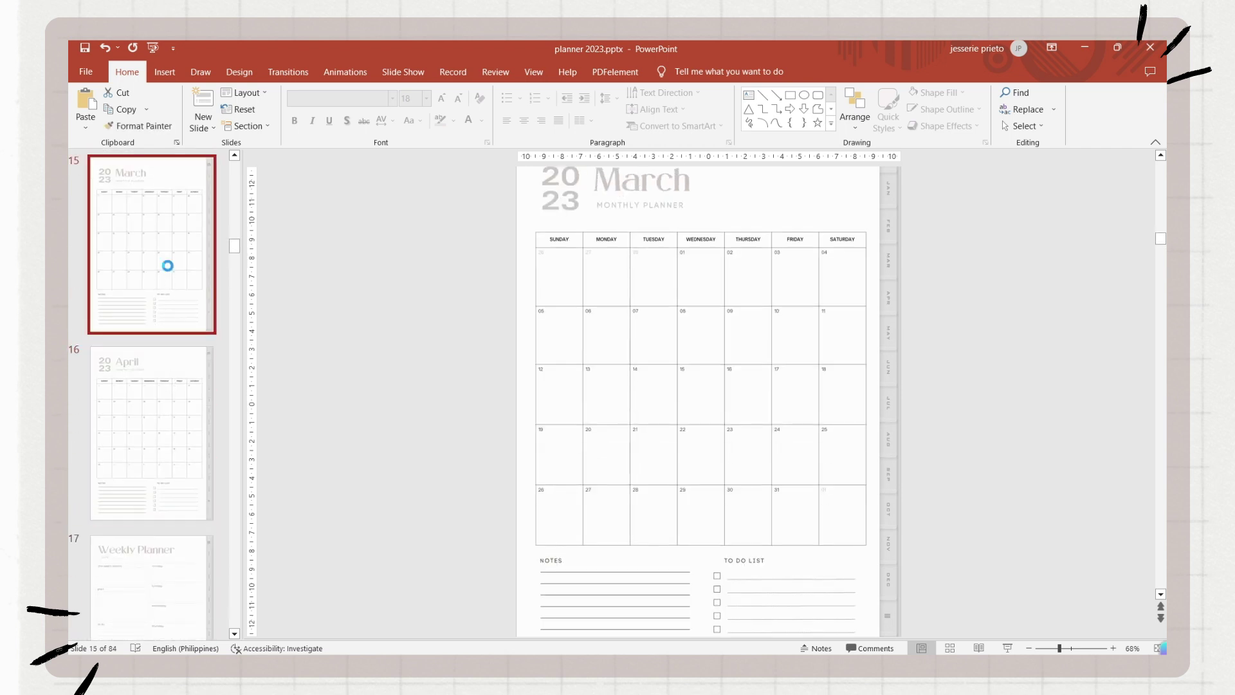
pyautogui.hotkey('ctrl', 'v')
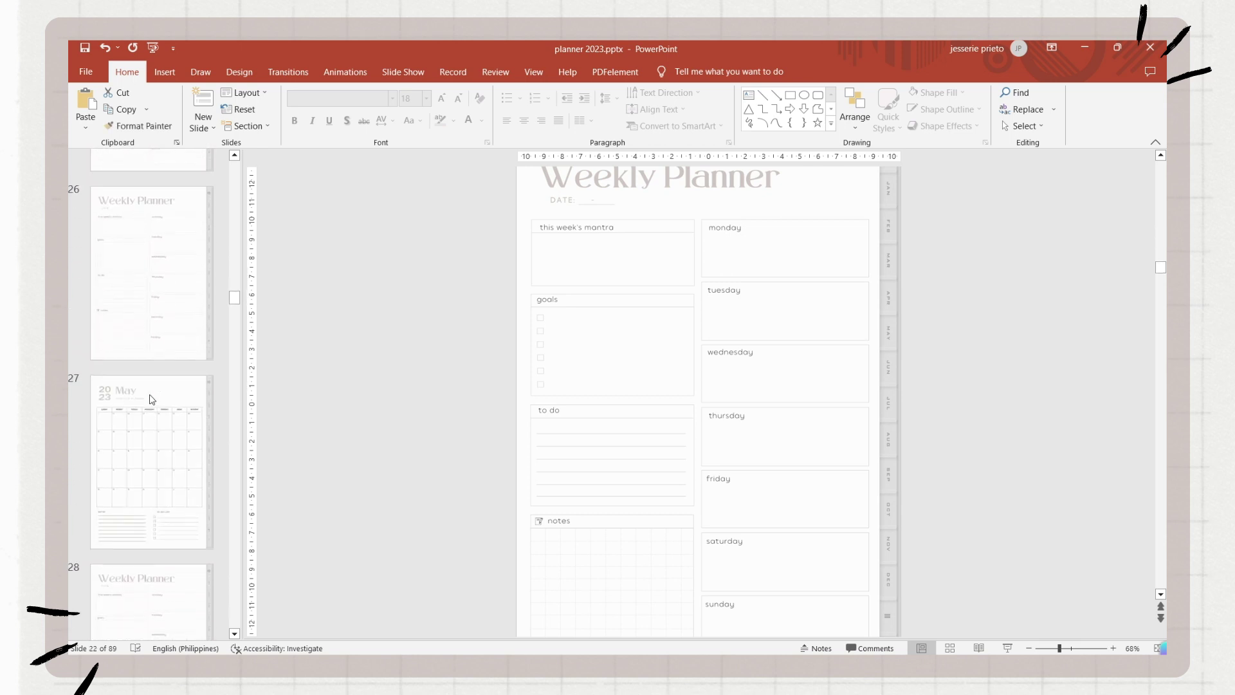
pyautogui.hotkey('ctrl', 'z')
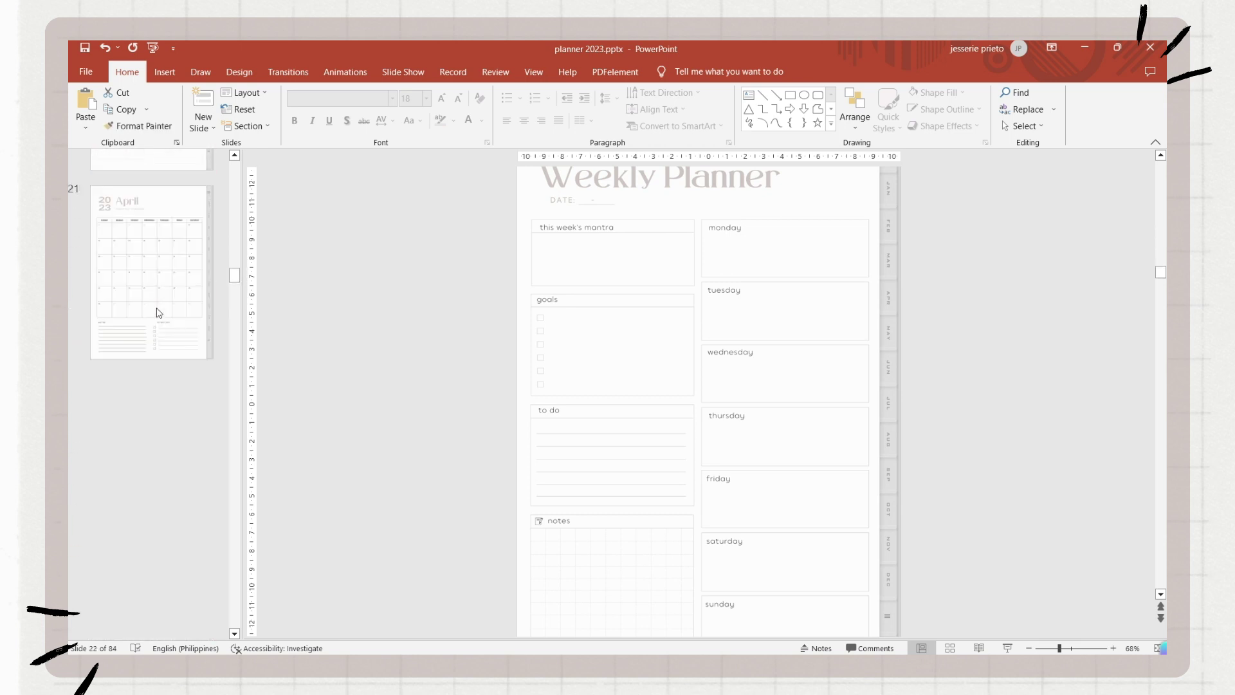
pyautogui.hotkey('ctrl', 'v')
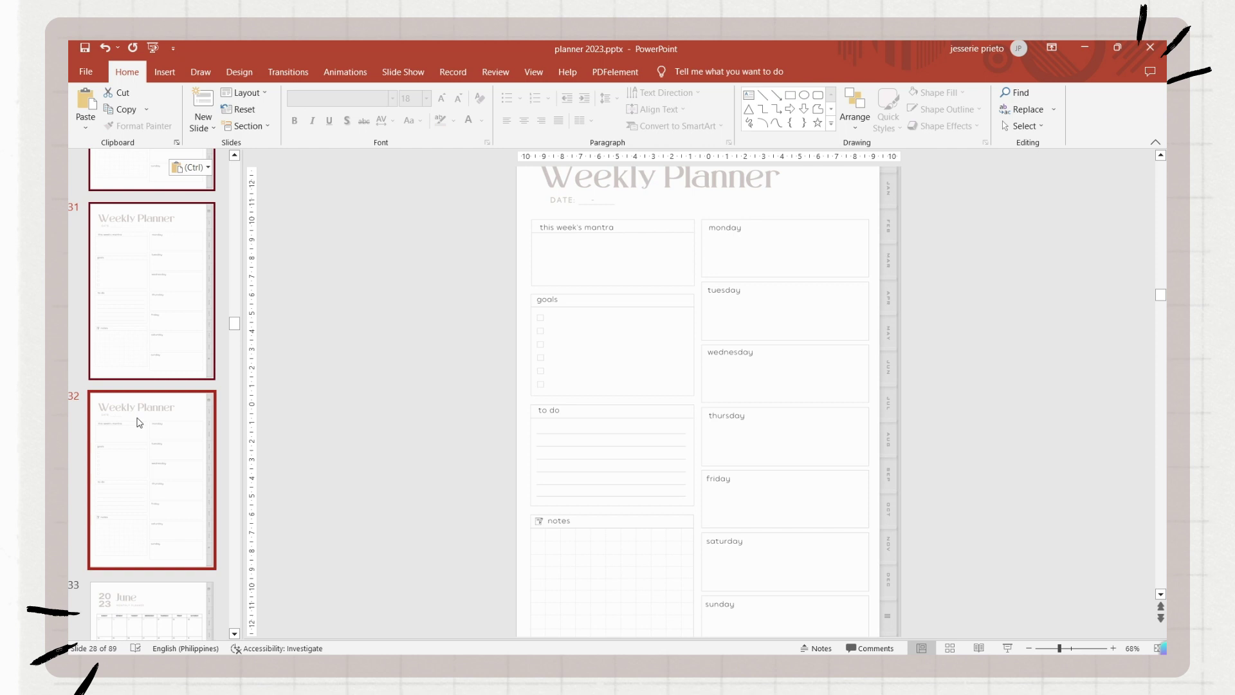
# Delete weekly planner slides 28 to 32 and paste the linked copies after the May page
pyautogui.hotkey('ctrl', 'z')
pyautogui.click(148, 284)
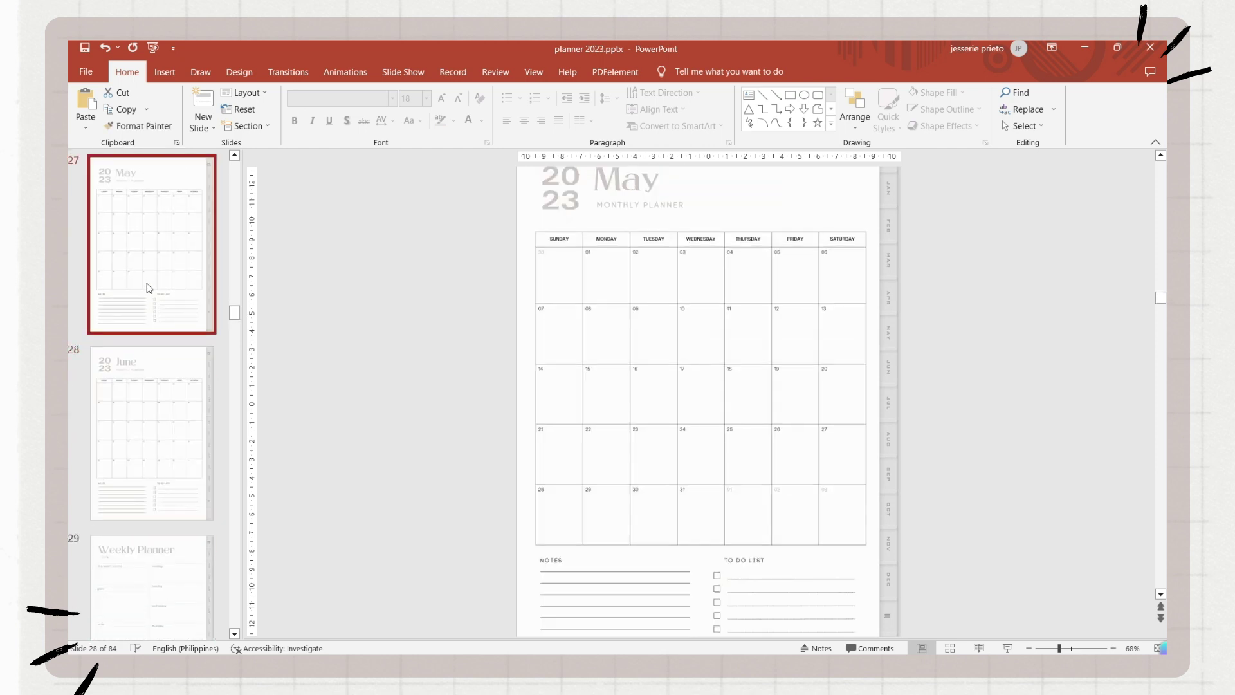
pyautogui.hotkey('ctrl', 'v')
# Delete weekly planner slides 34 to 38 and paste the linked copies after the June page
pyautogui.scroll(-5, 155, 366)
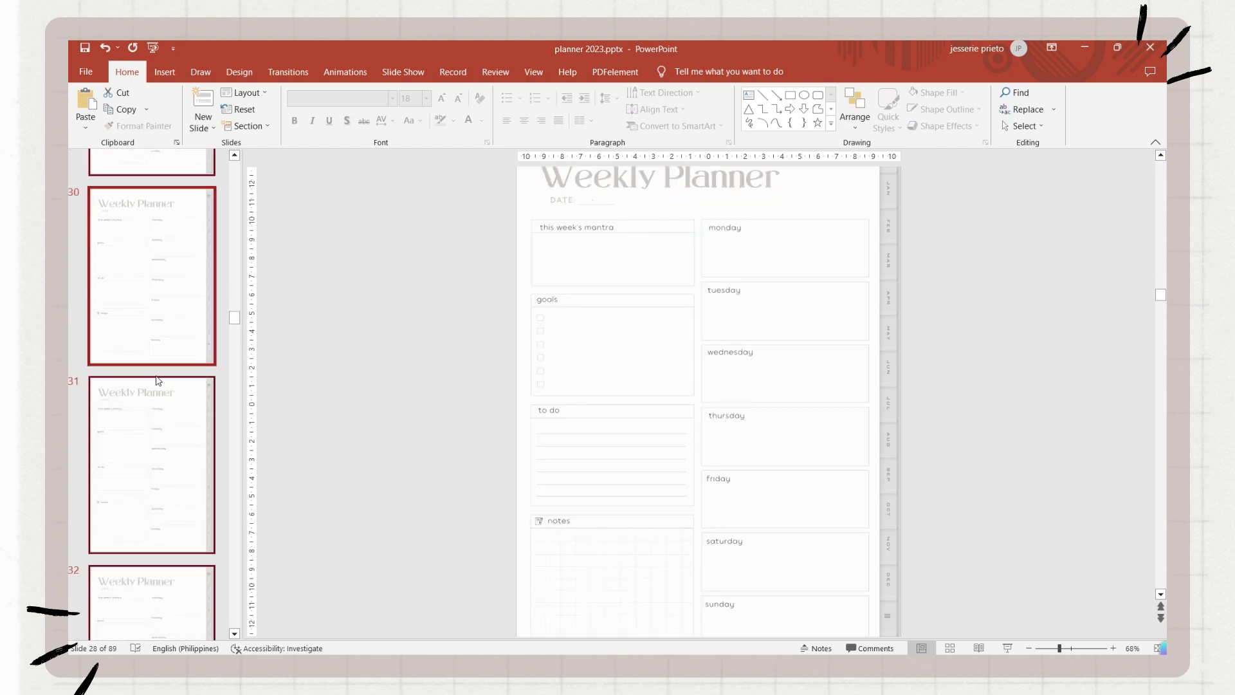
pyautogui.click(147, 402)
pyautogui.scroll(-4, 148, 406)
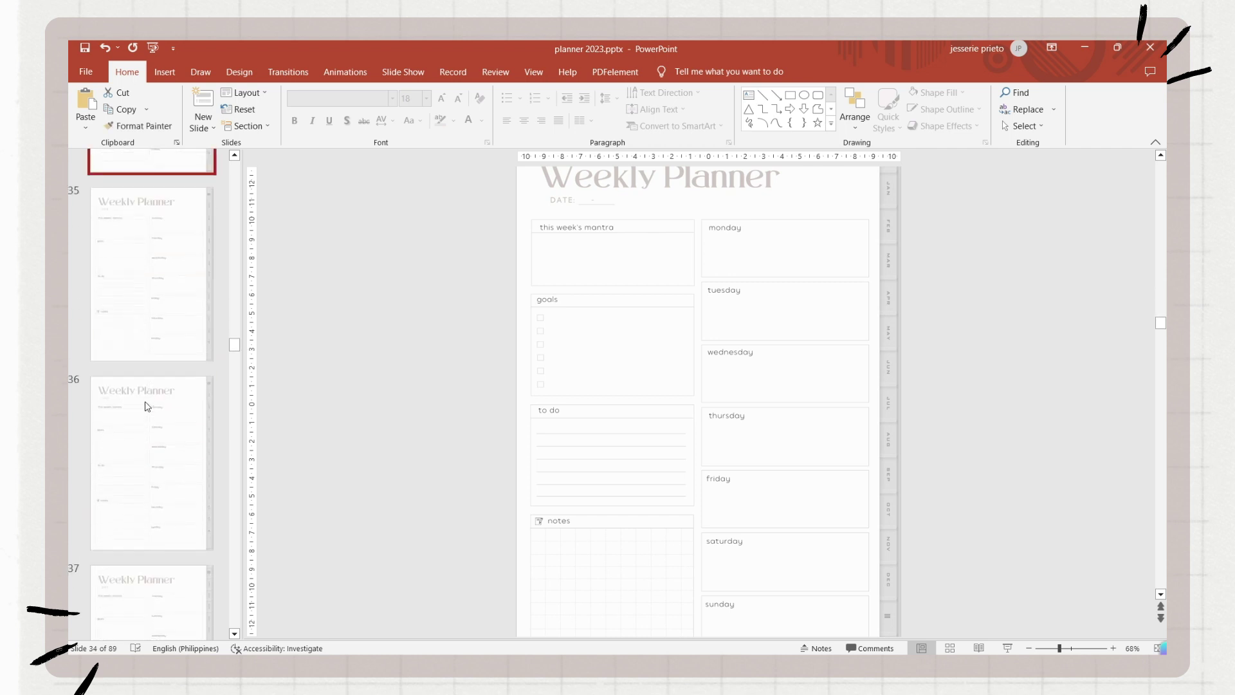
pyautogui.keyDown('shift'); pyautogui.click(147, 438); pyautogui.keyUp('shift')
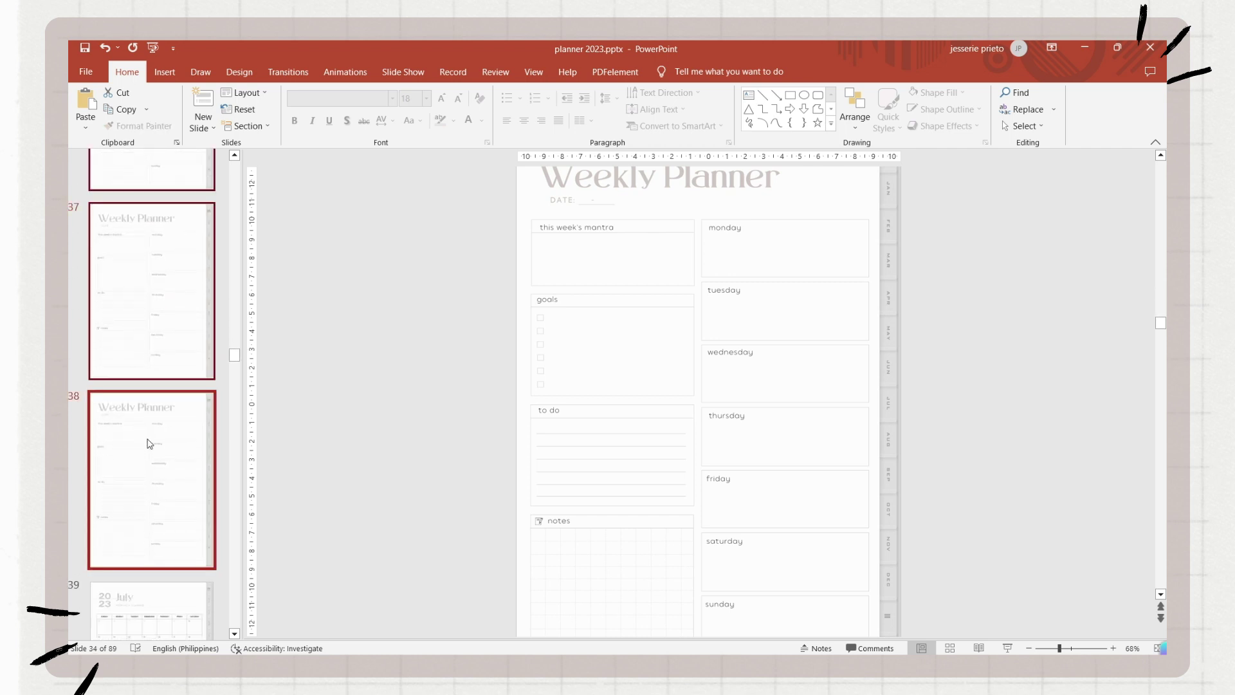
pyautogui.press('Delete')
pyautogui.click(147, 272)
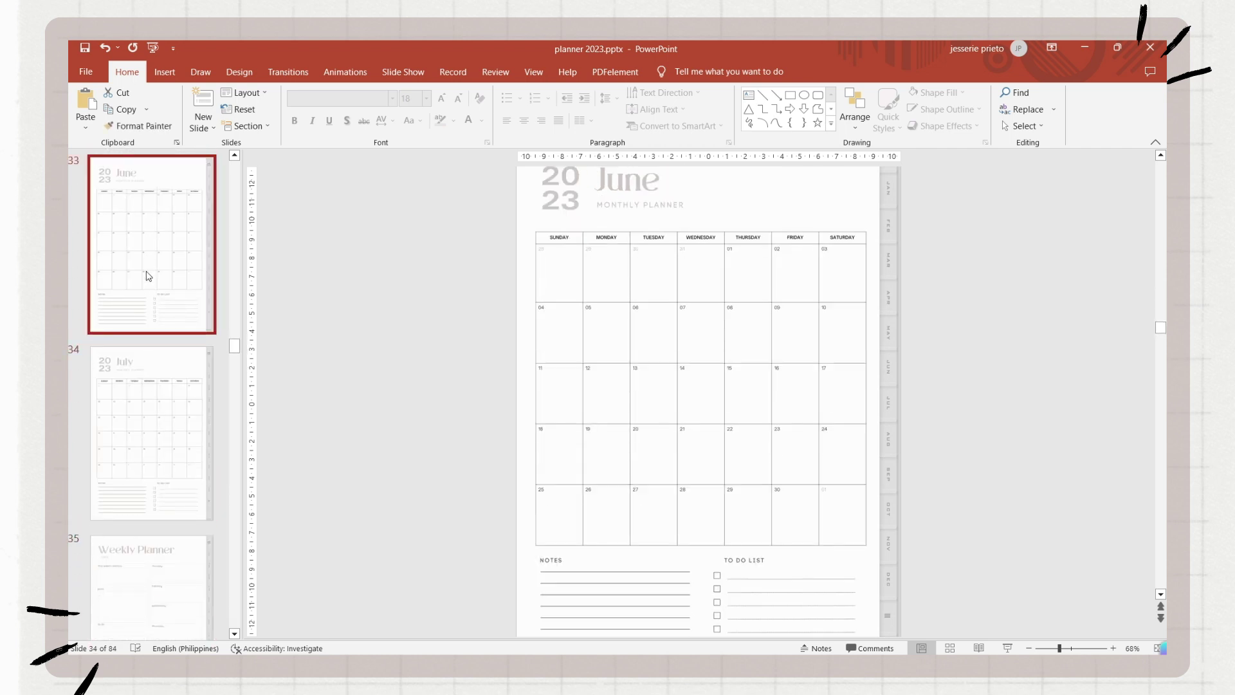
pyautogui.hotkey('ctrl', 'z')
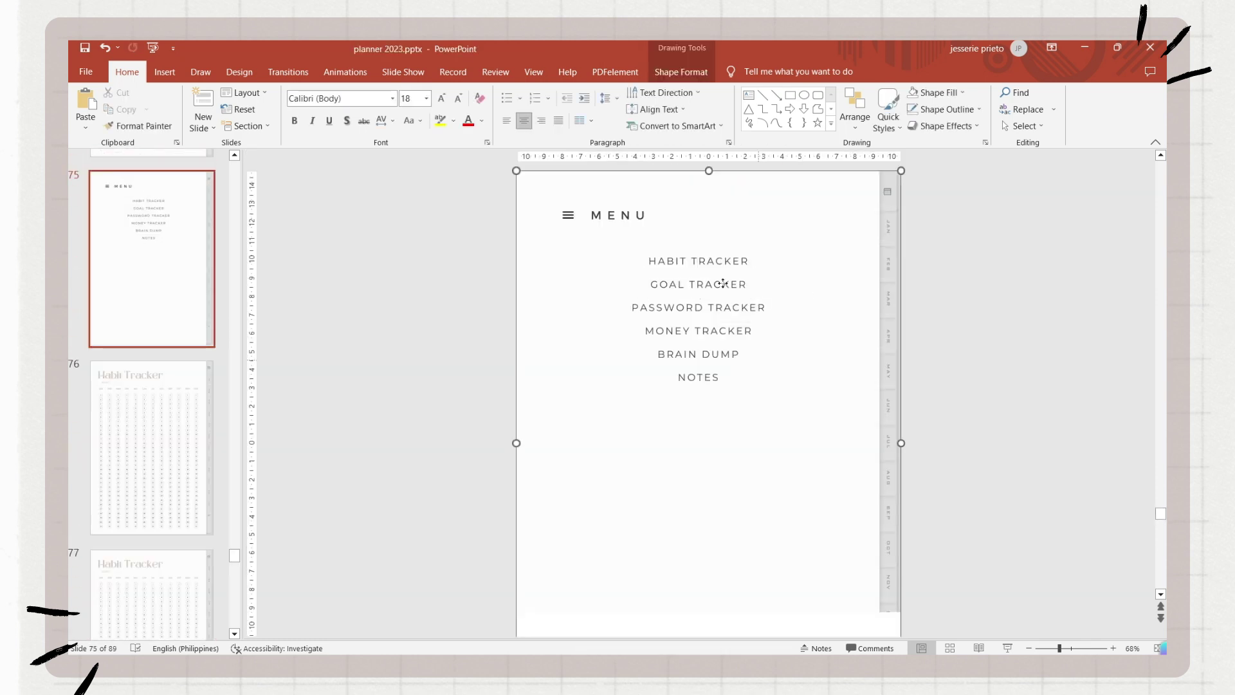
# Change the hyperlink of the rectangle over GOAL TRACKER on the menu page to Slide 79
pyautogui.rightClick(726, 288)
pyautogui.press('Escape')
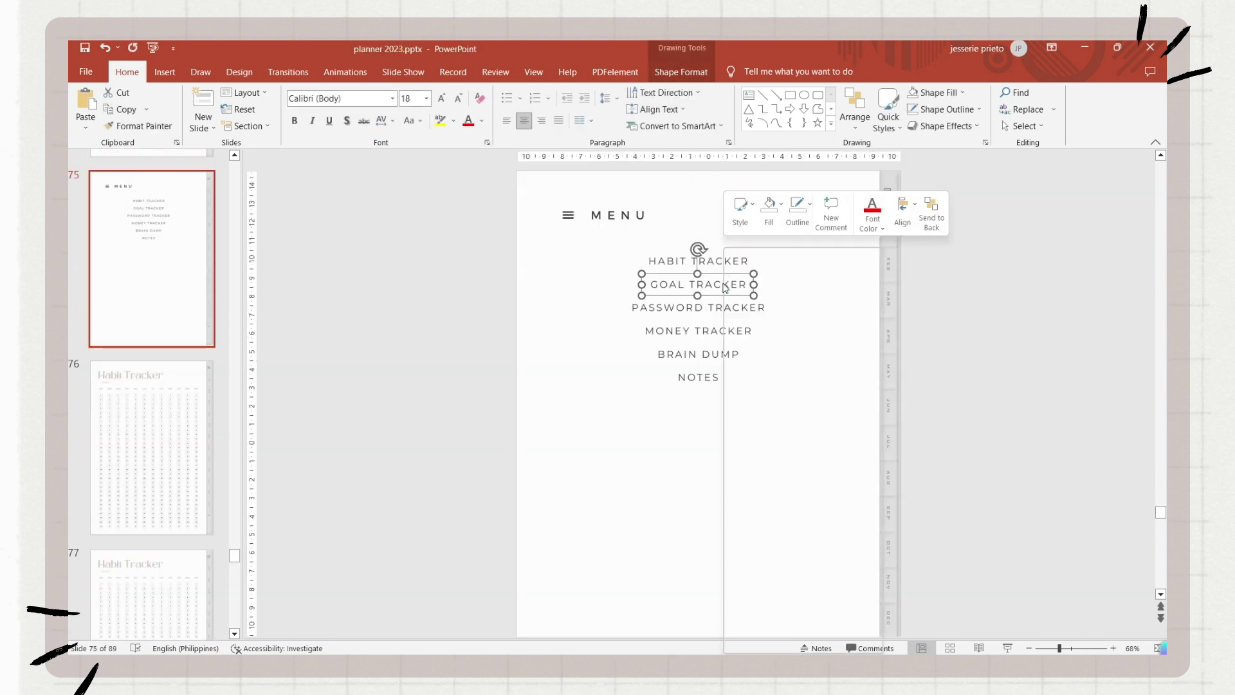
pyautogui.rightClick(725, 287)
pyautogui.click(757, 444)
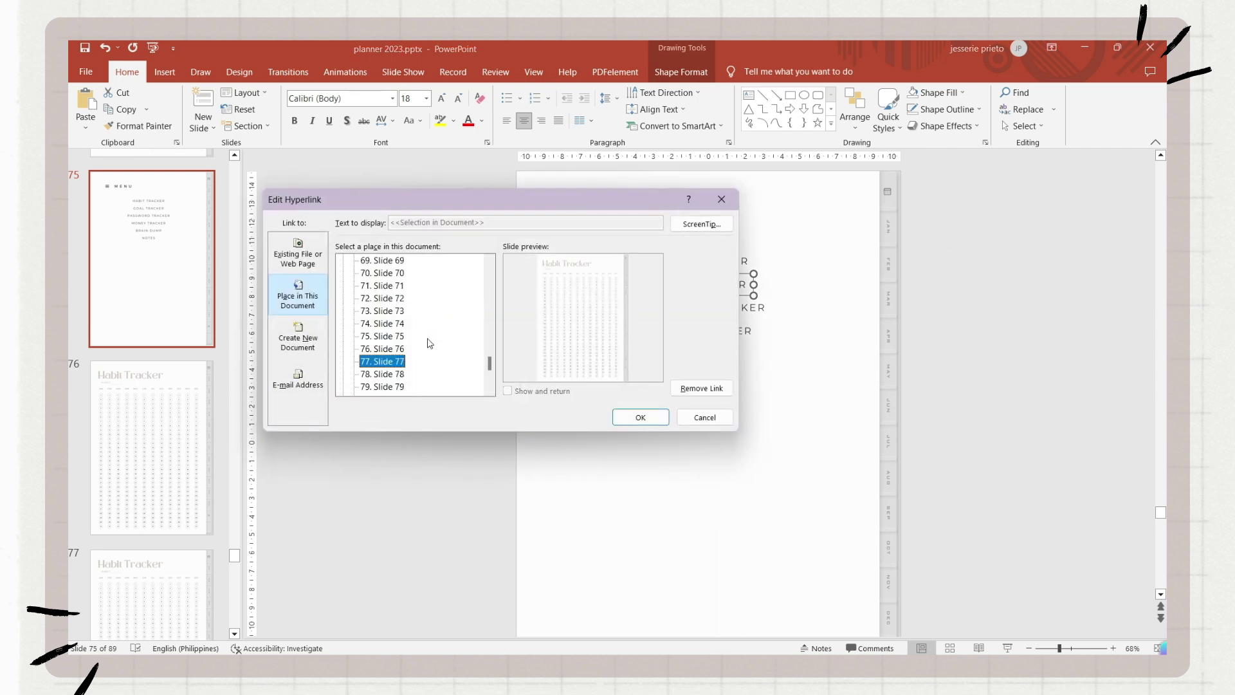
pyautogui.click(389, 374)
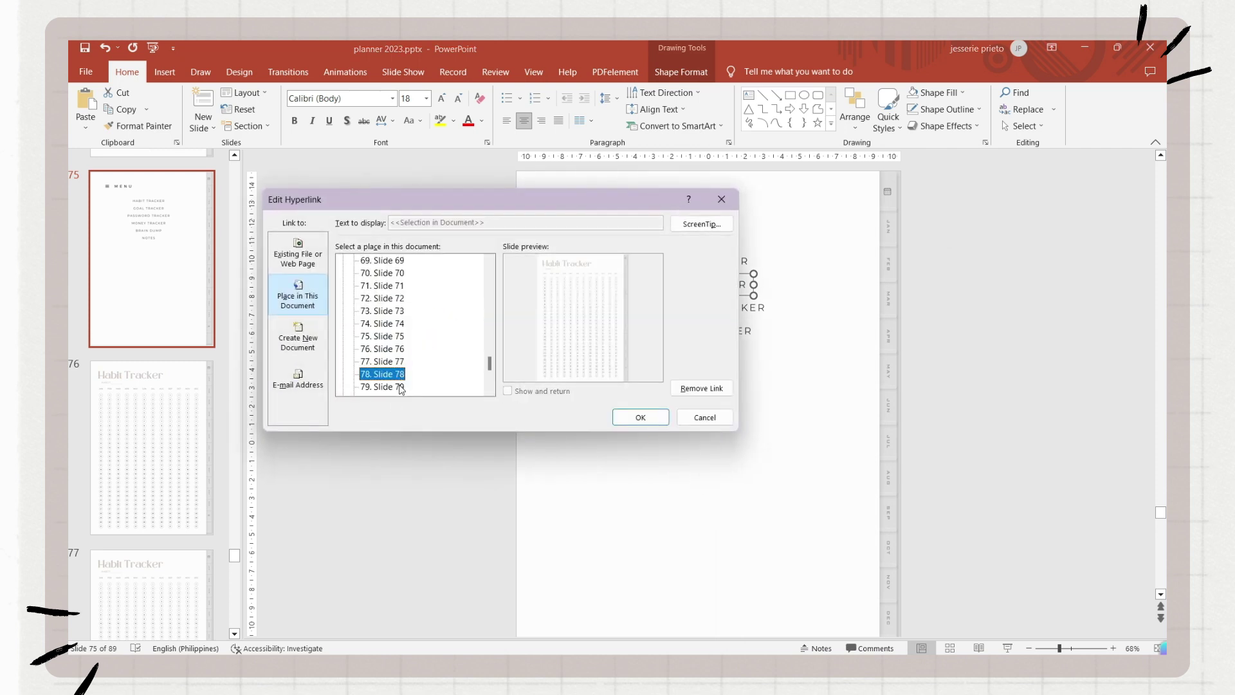
pyautogui.click(389, 386)
pyautogui.click(665, 417)
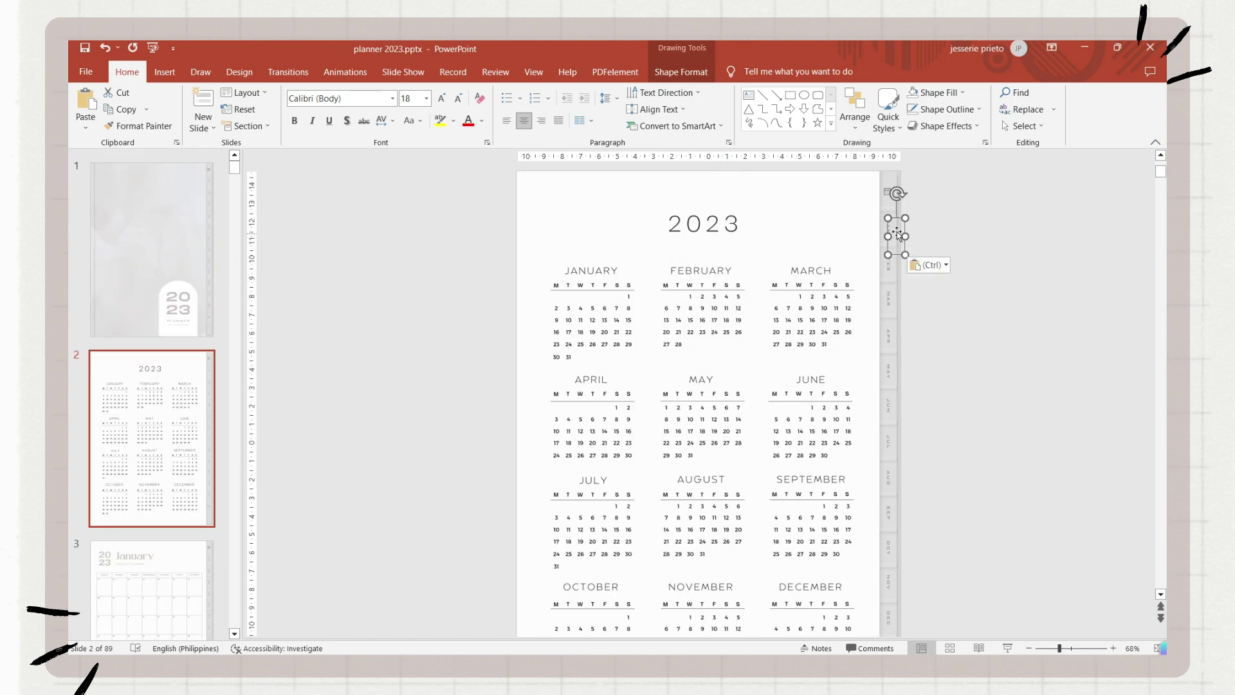
# On the 2023 calendar page, fit the JAN link rectangle over the January calendar and place a FEB tab rectangle copy on the February calendar
pyautogui.moveTo(571, 288); pyautogui.dragTo(554, 276)
pyautogui.moveTo(597, 329); pyautogui.dragTo(639, 362)
pyautogui.click(893, 265)
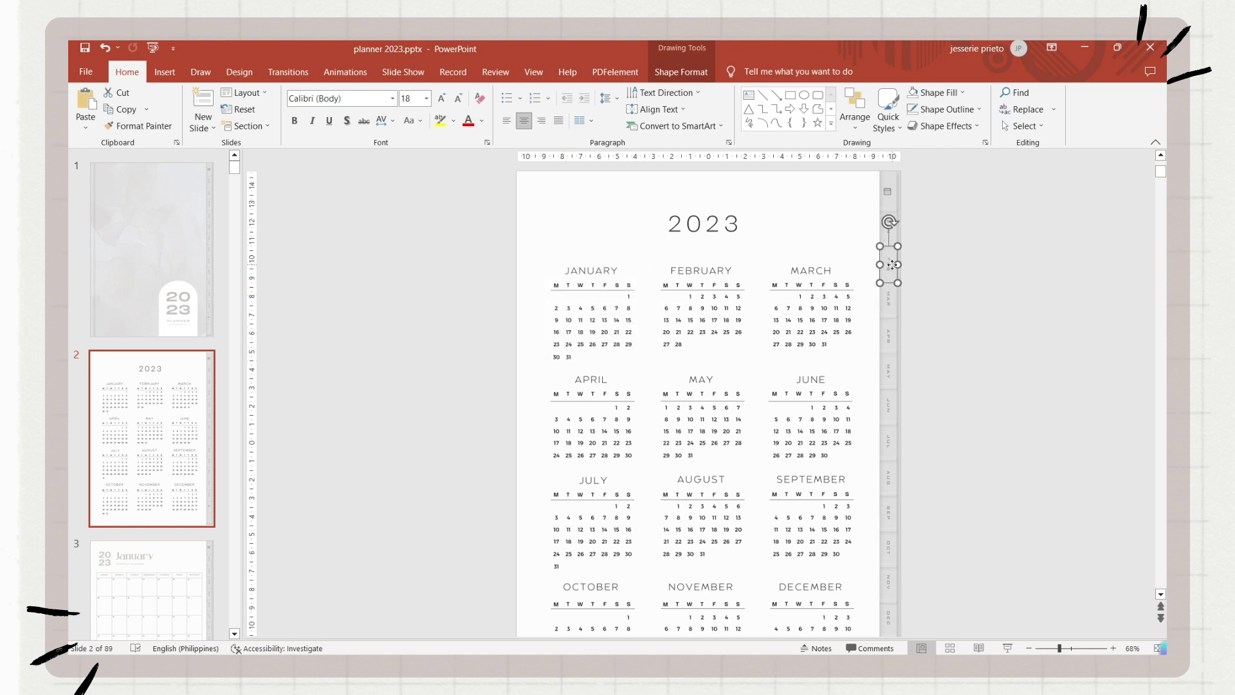
pyautogui.hotkey('ctrl', 'x')
pyautogui.hotkey('ctrl', 'v')
pyautogui.moveTo(887, 270); pyautogui.dragTo(666, 291)
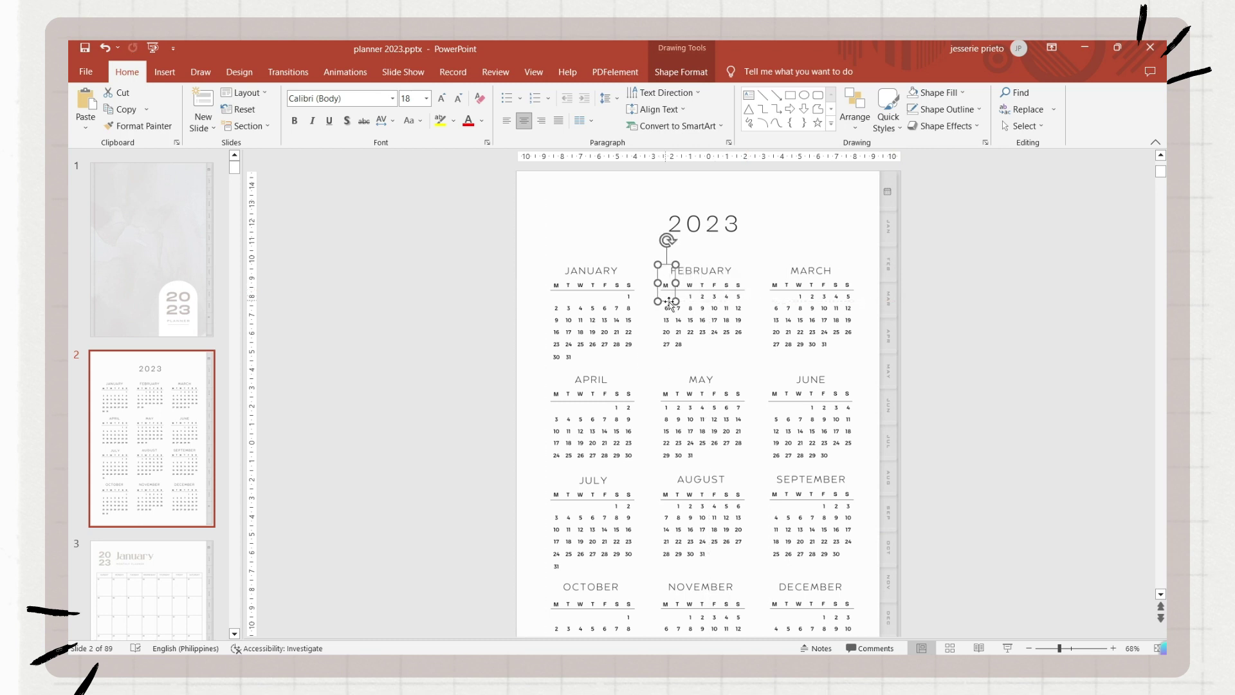
pyautogui.press('Escape')
# On the 2023 calendar page, fit the link rectangles over the January and February calendars, using a copy of the FEB tab rectangle for February
pyautogui.moveTo(621, 330); pyautogui.dragTo(639, 363)
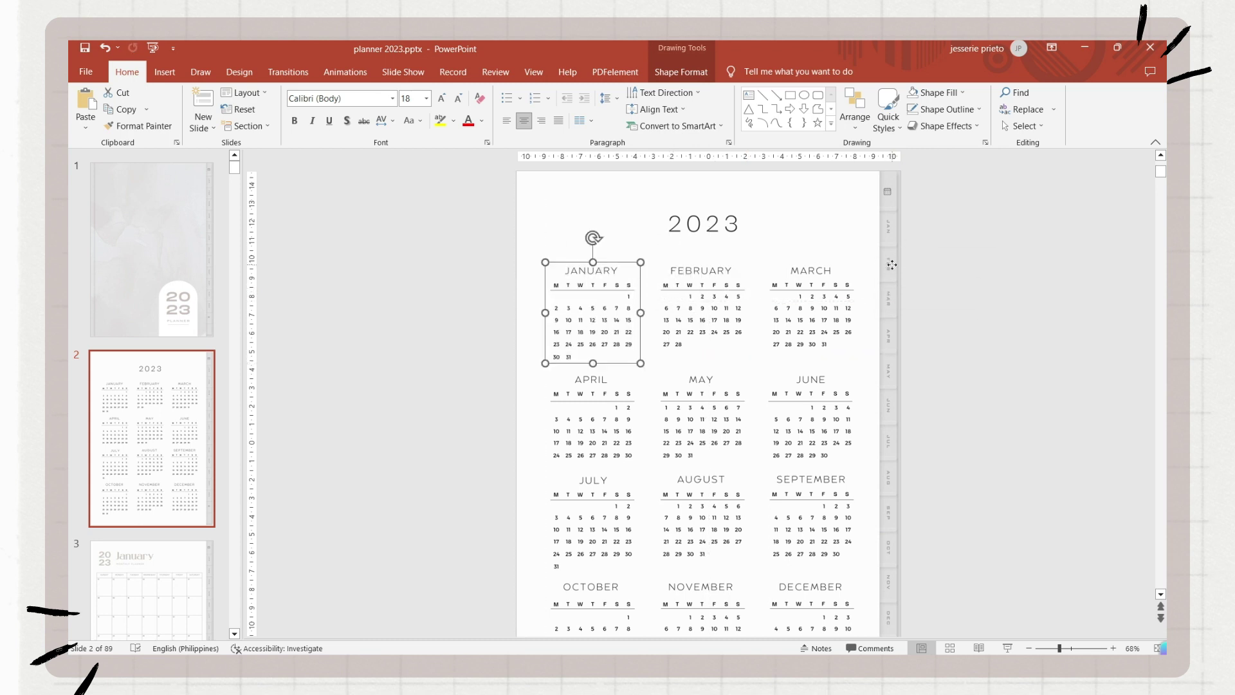
pyautogui.click(891, 265)
pyautogui.hotkey('ctrl', 'x')
pyautogui.hotkey('ctrl', 'v')
pyautogui.moveTo(888, 272); pyautogui.dragTo(666, 291)
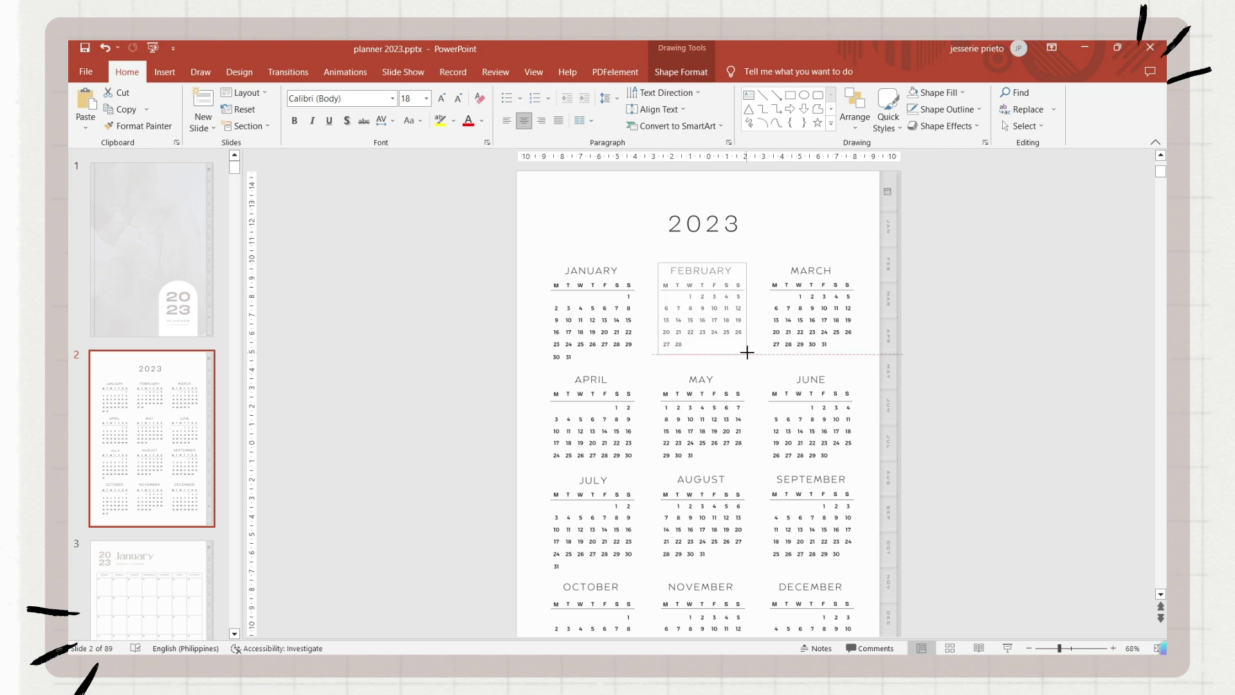
# Place a copy of the APR tab's link rectangle on the April calendar and fit it over the whole month
pyautogui.hotkey('ctrl', 'x')
pyautogui.hotkey('ctrl', 'v')
pyautogui.moveTo(894, 300); pyautogui.dragTo(557, 388)
pyautogui.click(893, 341)
pyautogui.hotkey('ctrl', 'x')
pyautogui.hotkey('ctrl', 'v')
pyautogui.moveTo(564, 410); pyautogui.dragTo(640, 465)
# Place another copy of the link rectangle on the May calendar of the 2023 page
pyautogui.hotkey('ctrl', 'c')
pyautogui.hotkey('ctrl', 'v')
pyautogui.moveTo(626, 425); pyautogui.dragTo(723, 411)
pyautogui.click(952, 386)
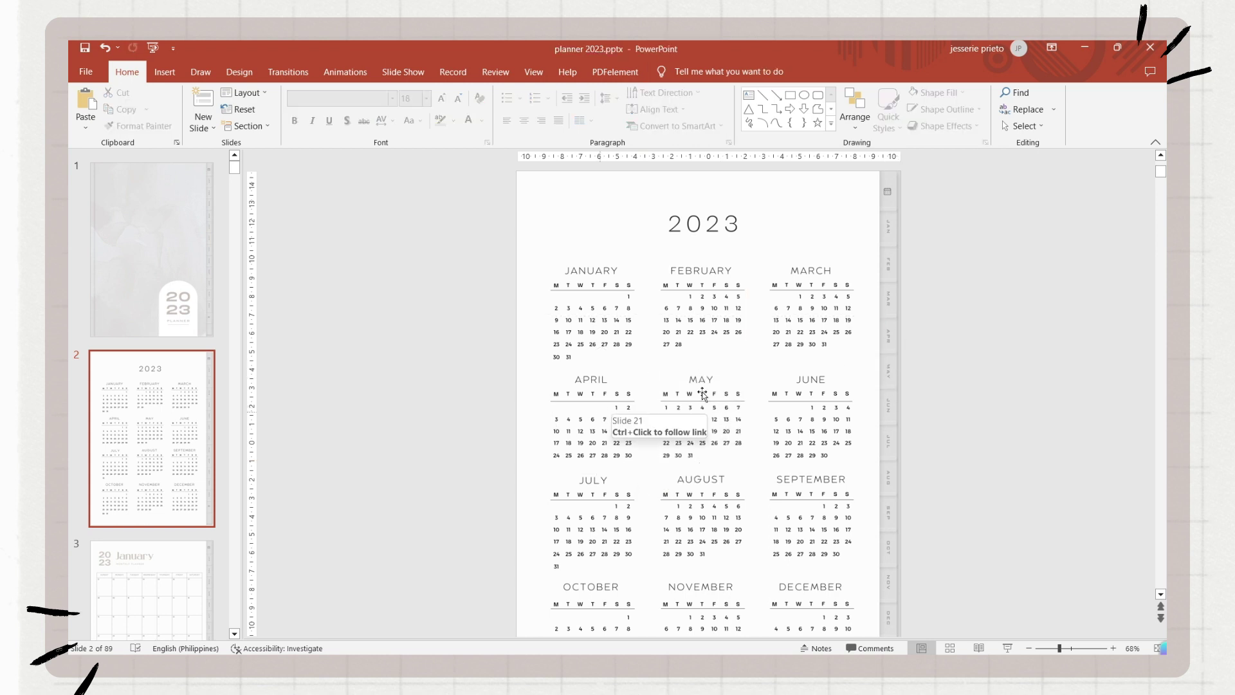
# On the January page, change the hyperlink of the rectangle over the first week row to Slide 4
pyautogui.keyDown('ctrl'); pyautogui.click(886, 360); pyautogui.keyUp('ctrl')
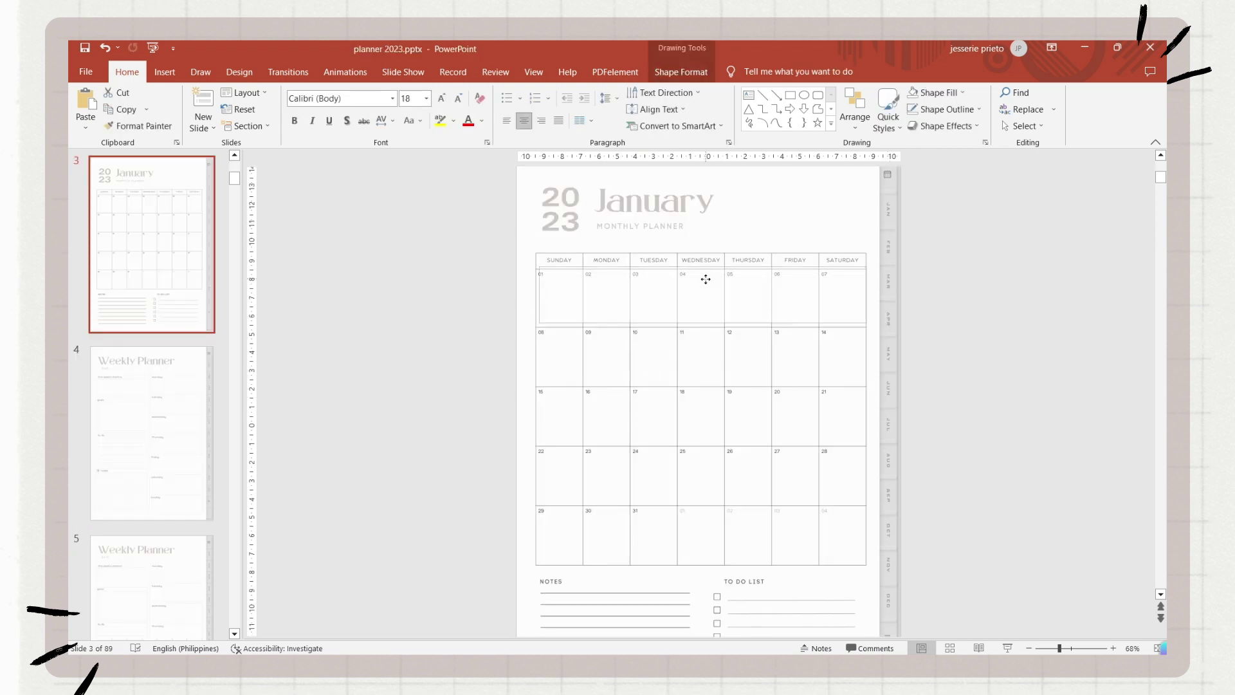
pyautogui.click(705, 285)
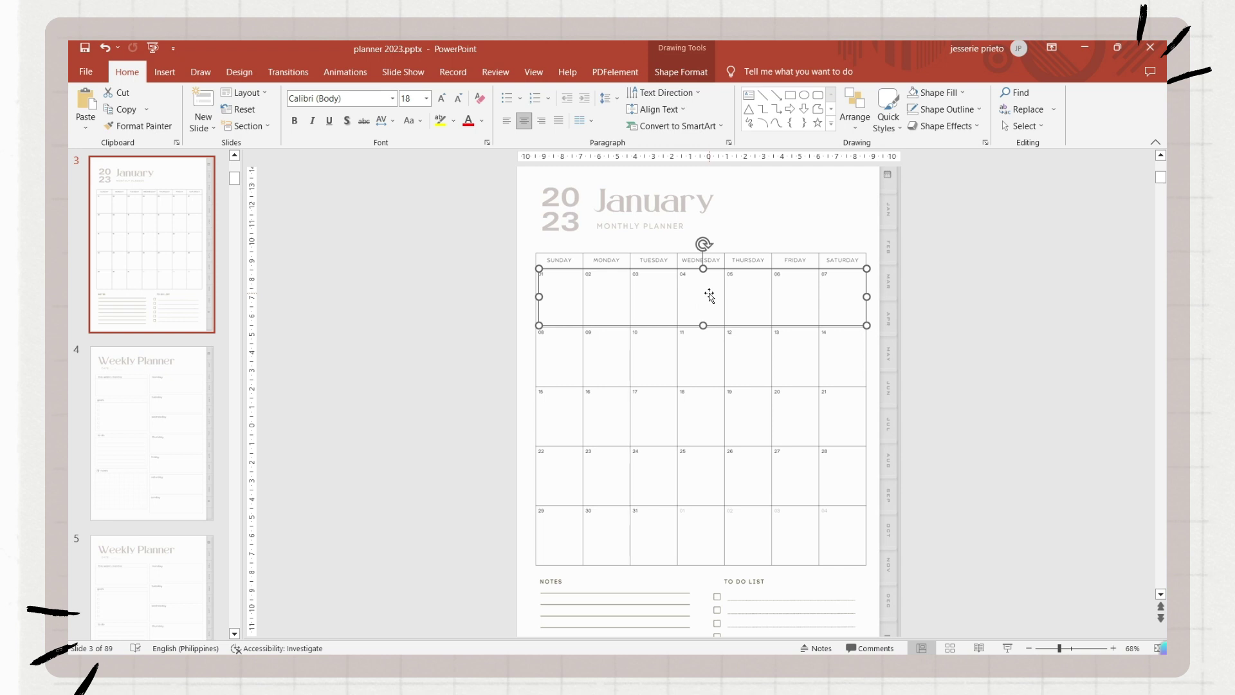
pyautogui.rightClick(709, 295)
pyautogui.click(733, 448)
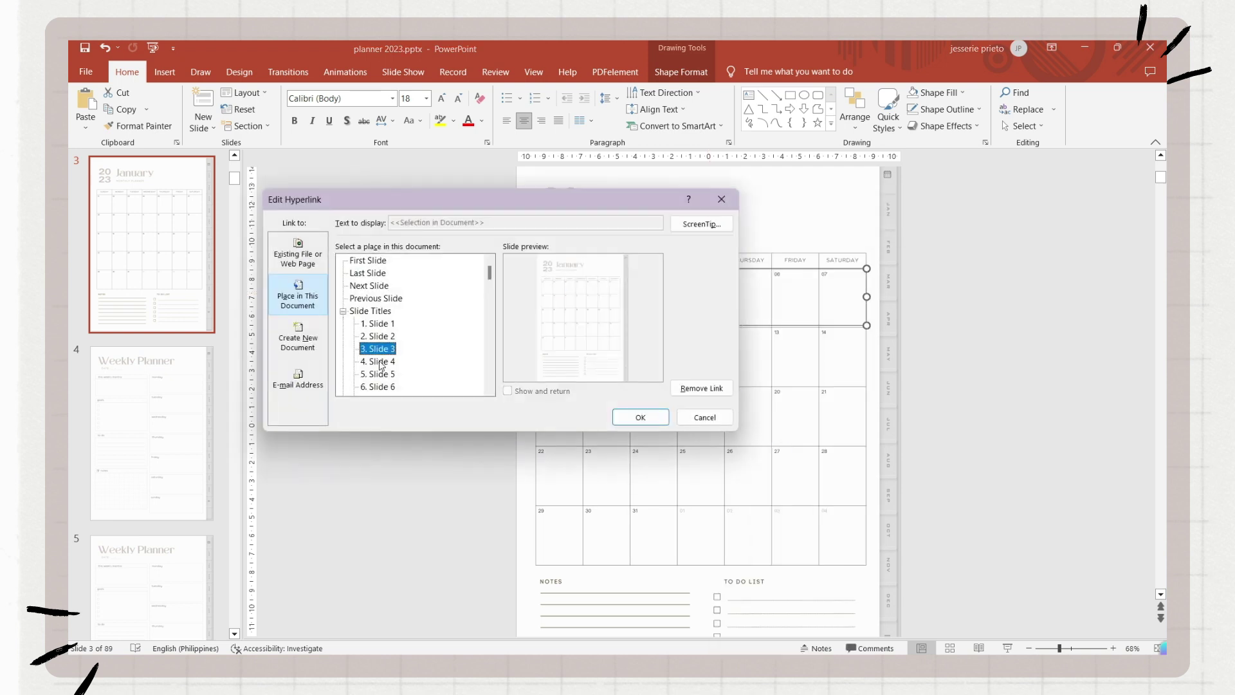
pyautogui.click(380, 364)
pyautogui.click(643, 419)
# Copy the first week's link rectangle and fit the copy over the second week row of January
pyautogui.hotkey('ctrl', 'c')
pyautogui.hotkey('ctrl', 'v')
pyautogui.moveTo(695, 300); pyautogui.dragTo(682, 353)
pyautogui.moveTo(865, 384); pyautogui.dragTo(866, 384)
# Change the hyperlink of the rectangle over January's second week row to Slide 5
pyautogui.rightClick(656, 355)
pyautogui.click(692, 447)
pyautogui.click(384, 389)
pyautogui.click(387, 363)
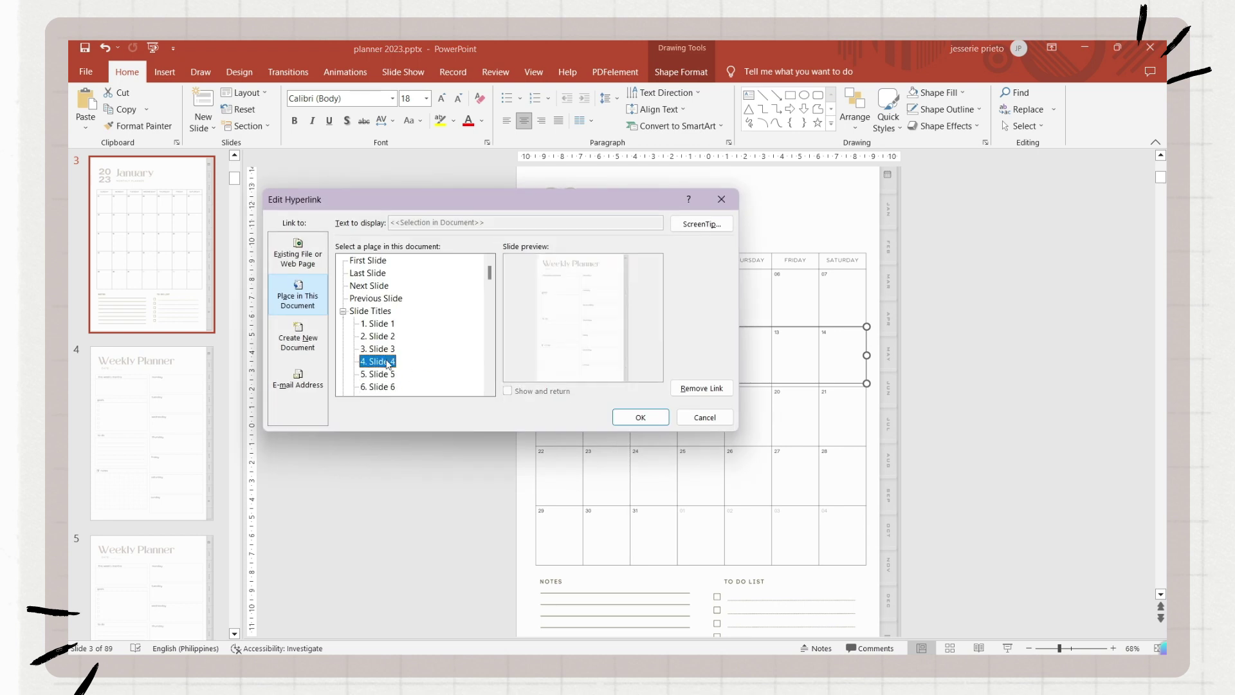
pyautogui.click(387, 350)
pyautogui.click(387, 364)
pyautogui.click(389, 374)
pyautogui.click(652, 416)
# Place a copy of the second week's link rectangle on January's third week row and open its hyperlink settings
pyautogui.hotkey('ctrl', 'c')
pyautogui.hotkey('ctrl', 'v')
pyautogui.moveTo(765, 361); pyautogui.dragTo(753, 410)
pyautogui.hotkey('ctrl', 'k')
pyautogui.click(383, 311)
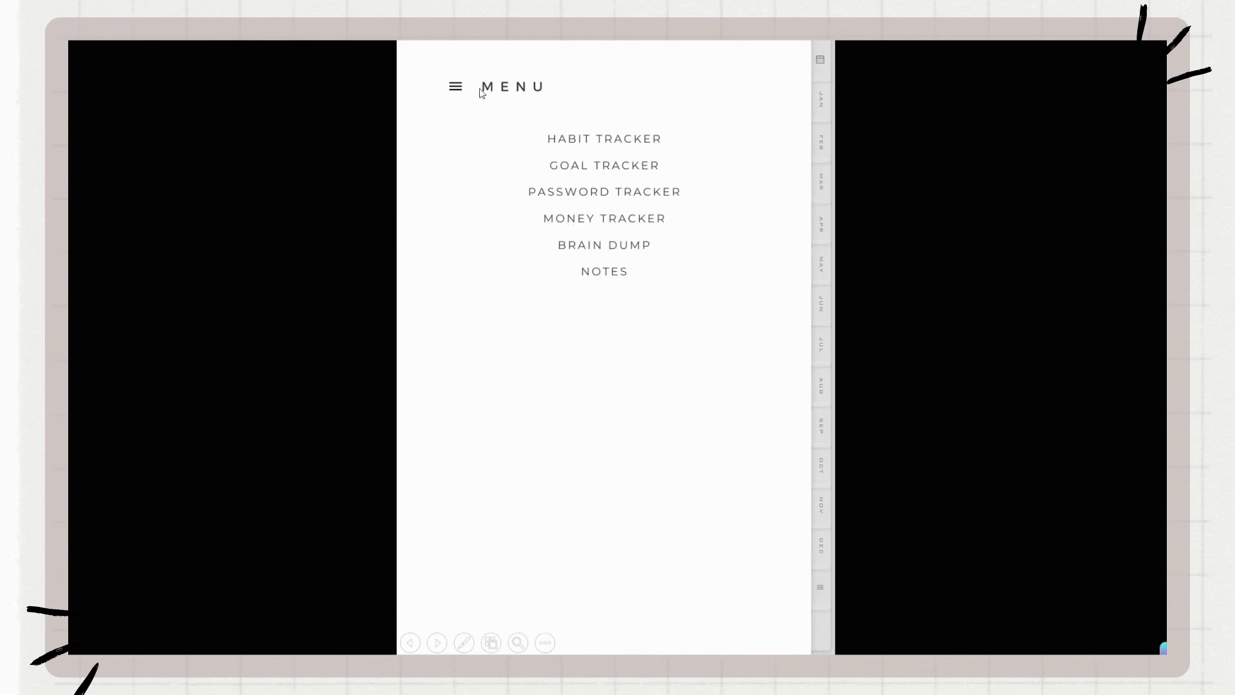
# Test the HABIT TRACKER link on the menu page in the slide show
pyautogui.click(606, 136)
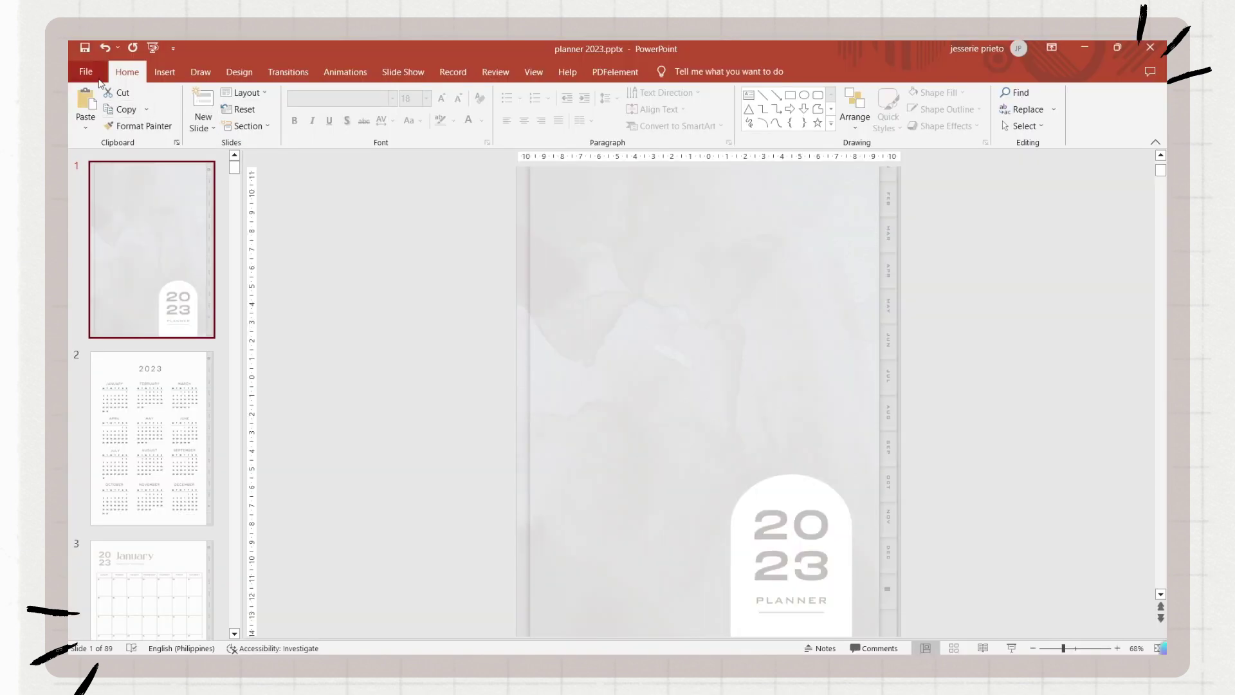
# Save the presentation as a PDF named Planner 2023 and look through the exported file in UPDF
pyautogui.click(97, 77)
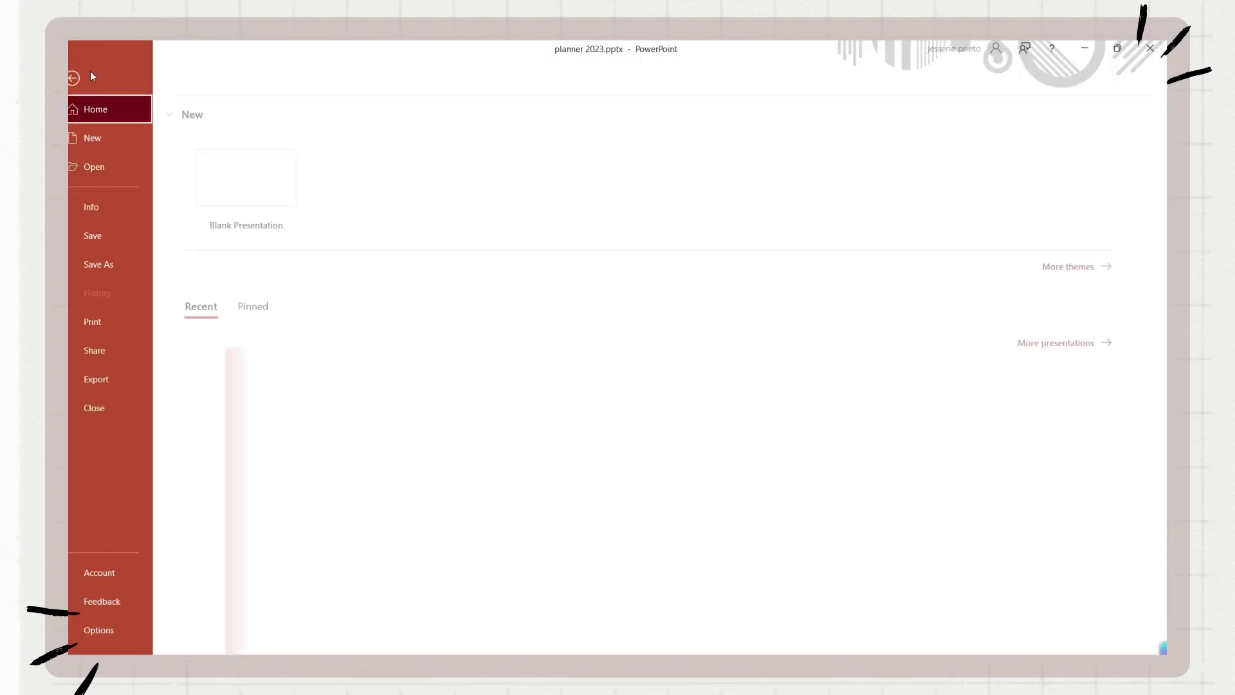
pyautogui.click(110, 265)
pyautogui.click(215, 300)
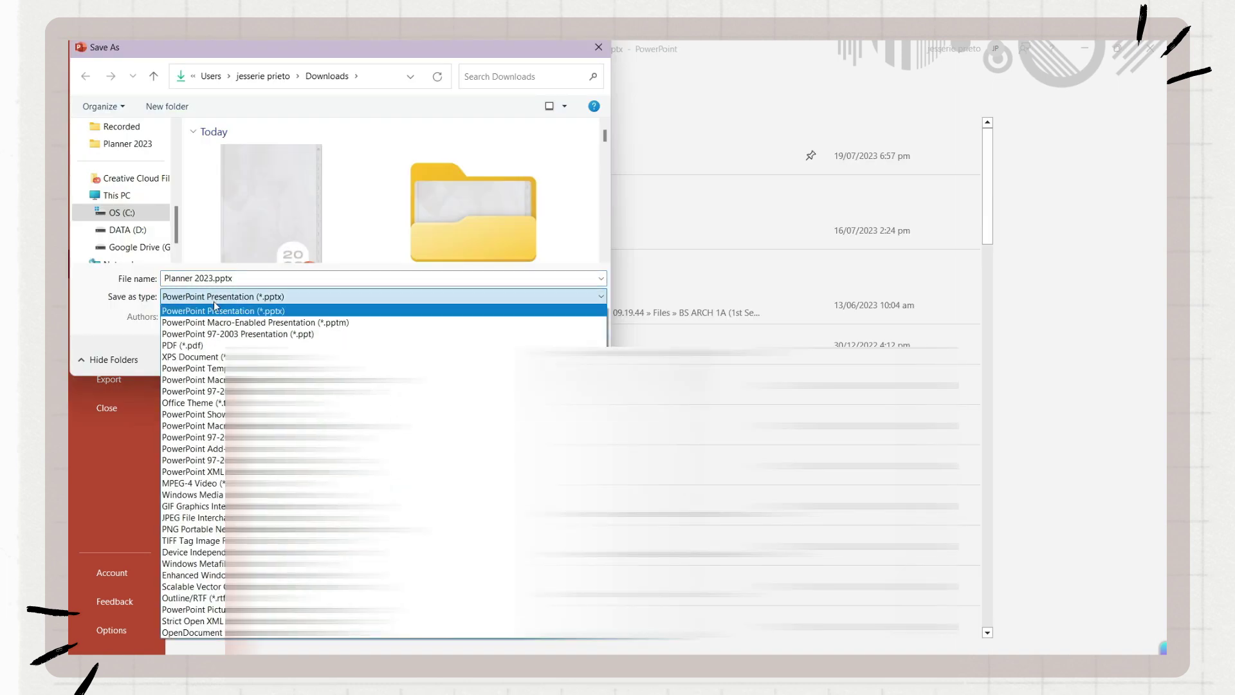
pyautogui.click(183, 346)
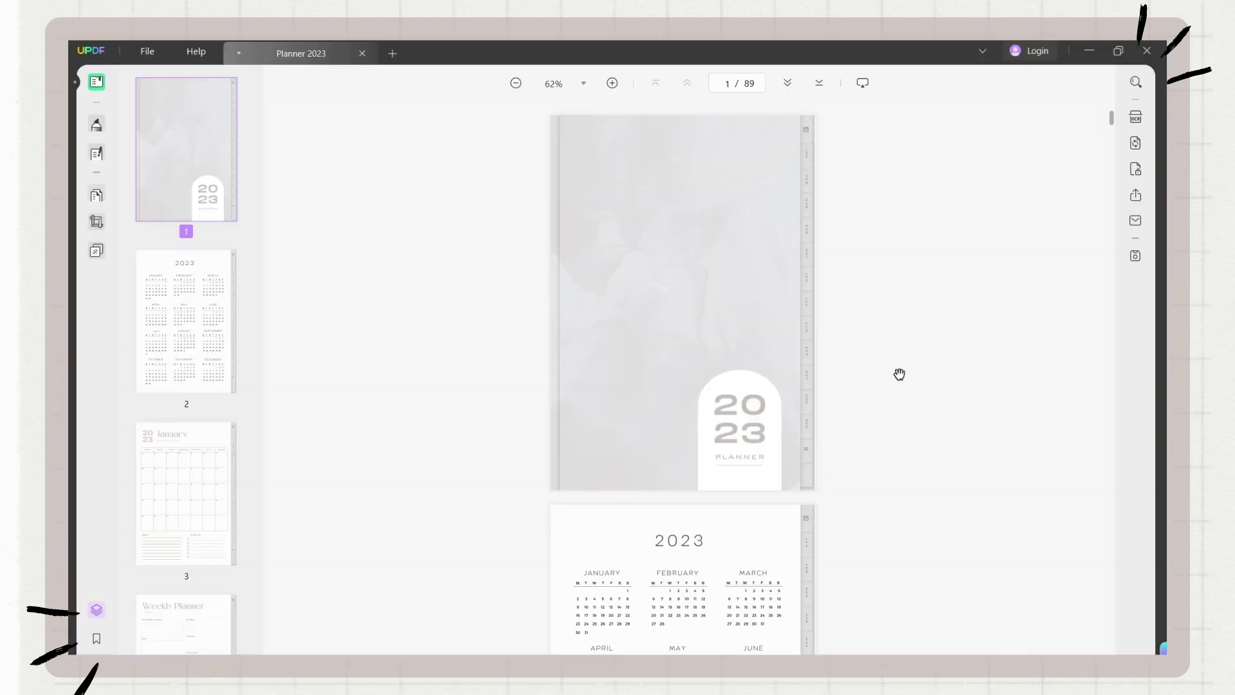
pyautogui.scroll(2, 900, 374)
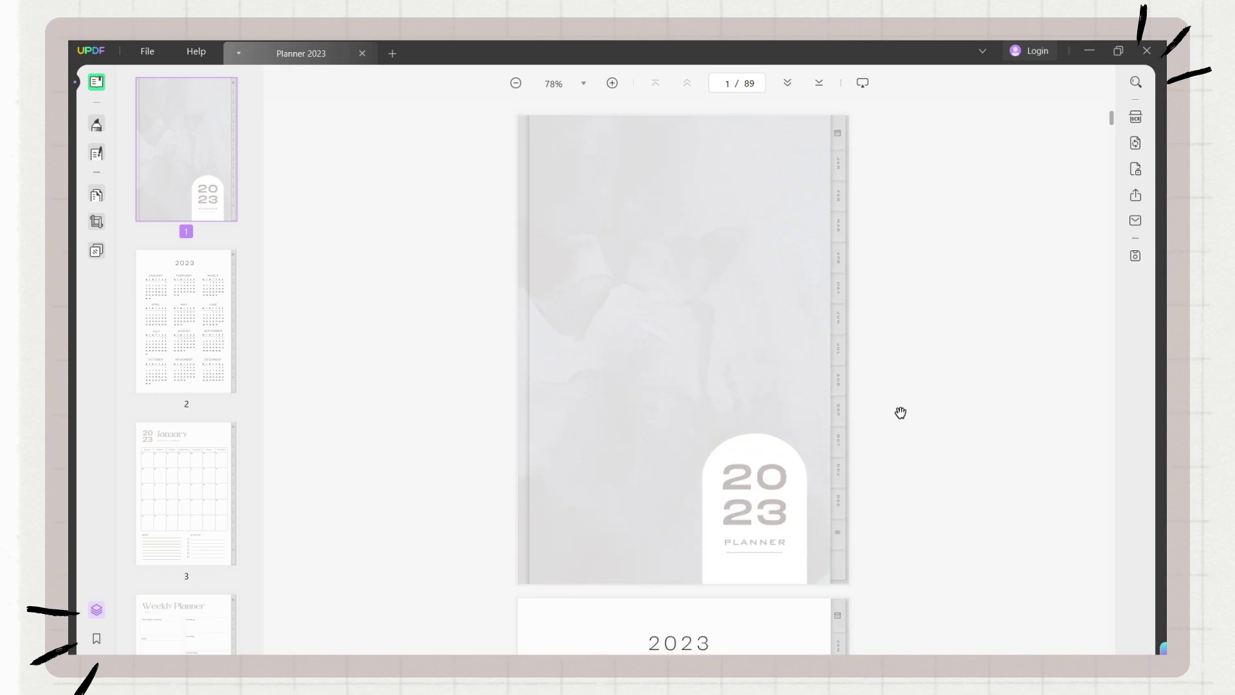
pyautogui.scroll(-5, 840, 133)
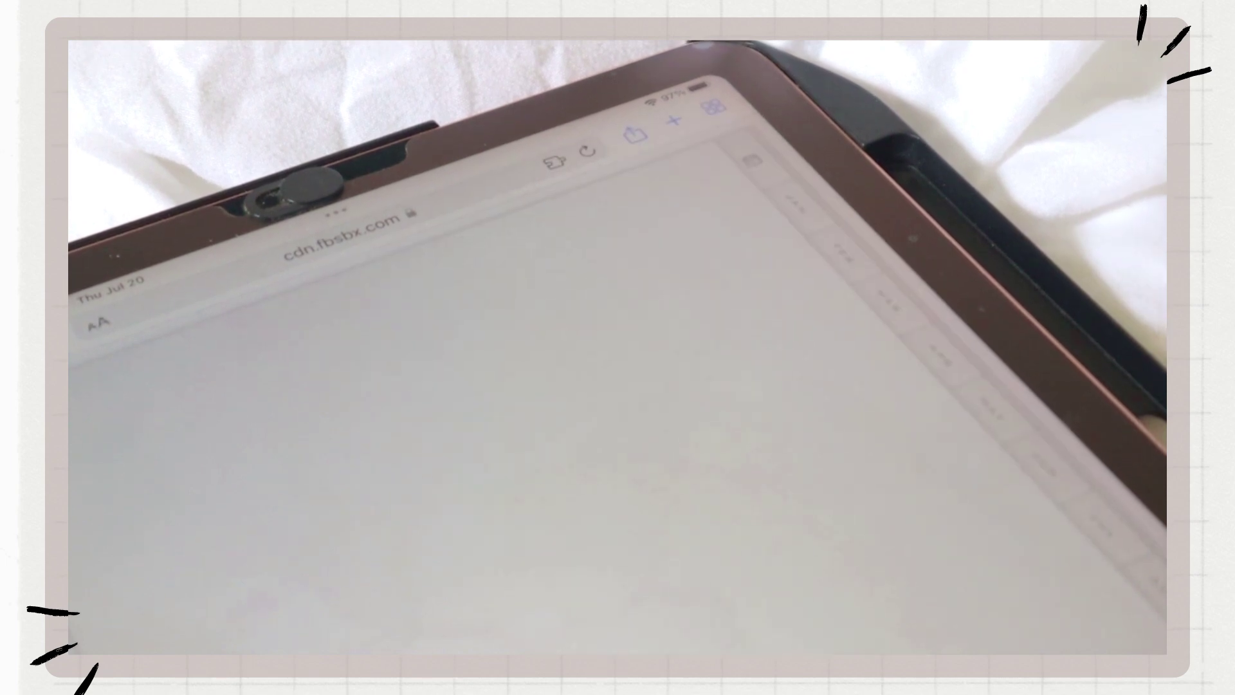
pyautogui.click(635, 133)
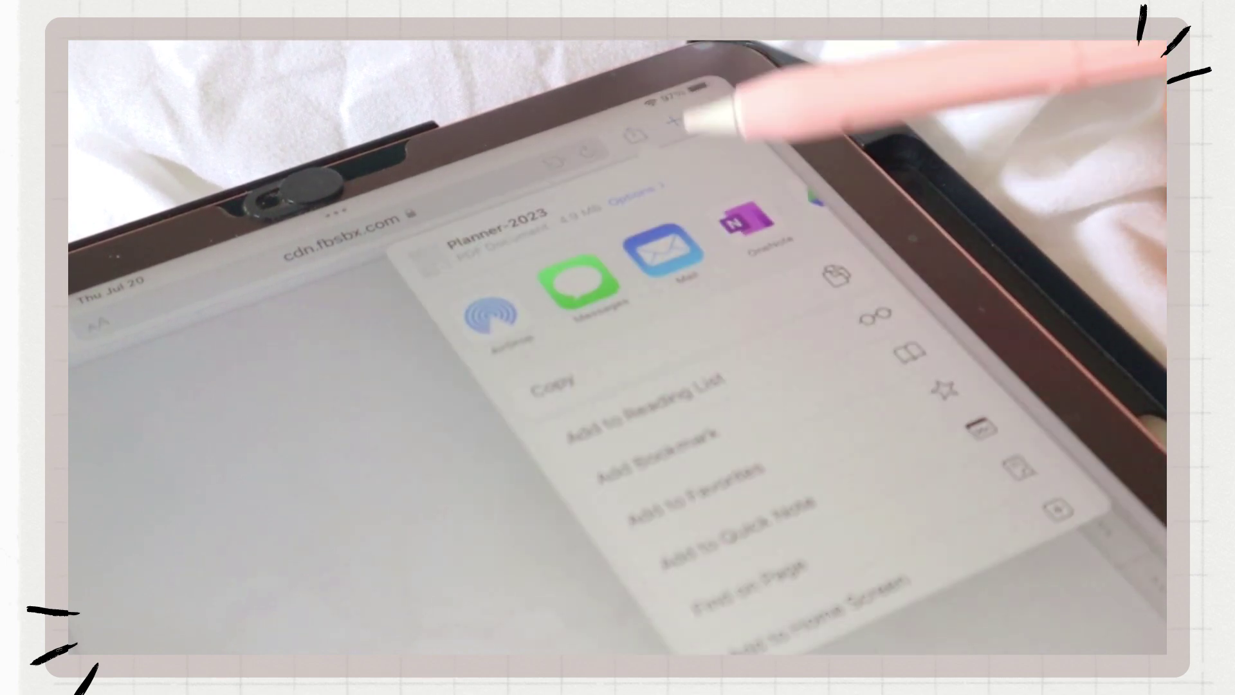
pyautogui.scroll(-3, 813, 483)
pyautogui.scroll(-3, 891, 505)
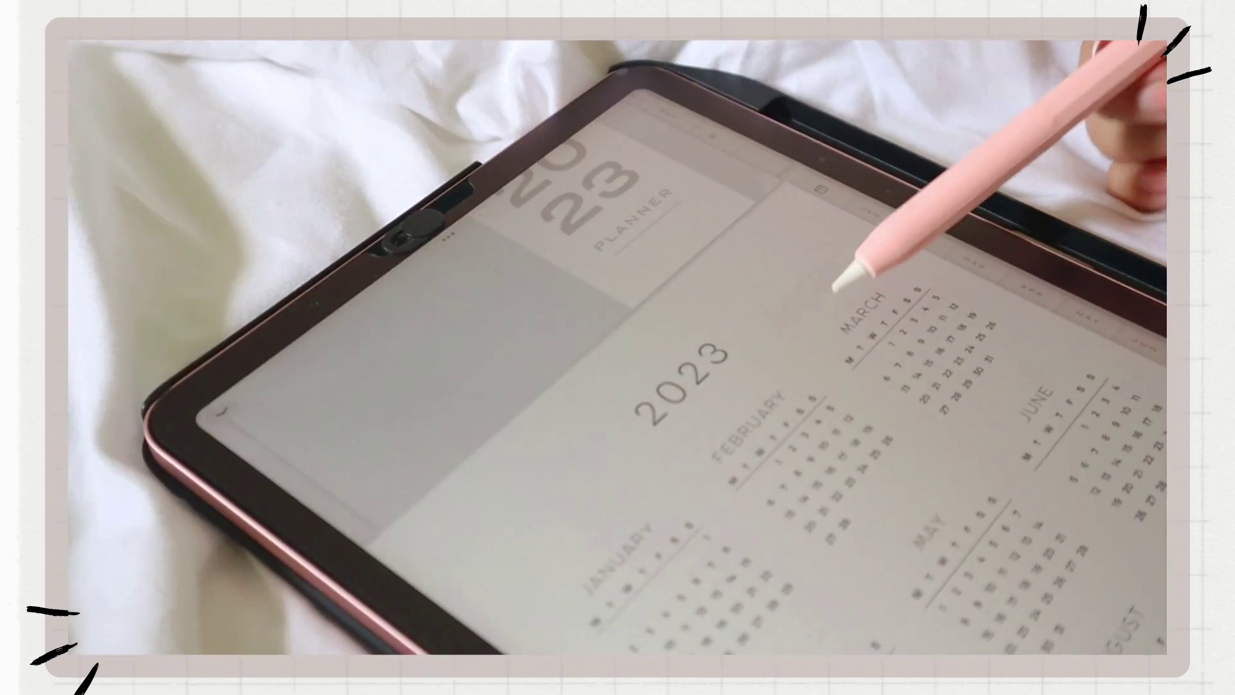
pyautogui.scroll(10, 859, 293)
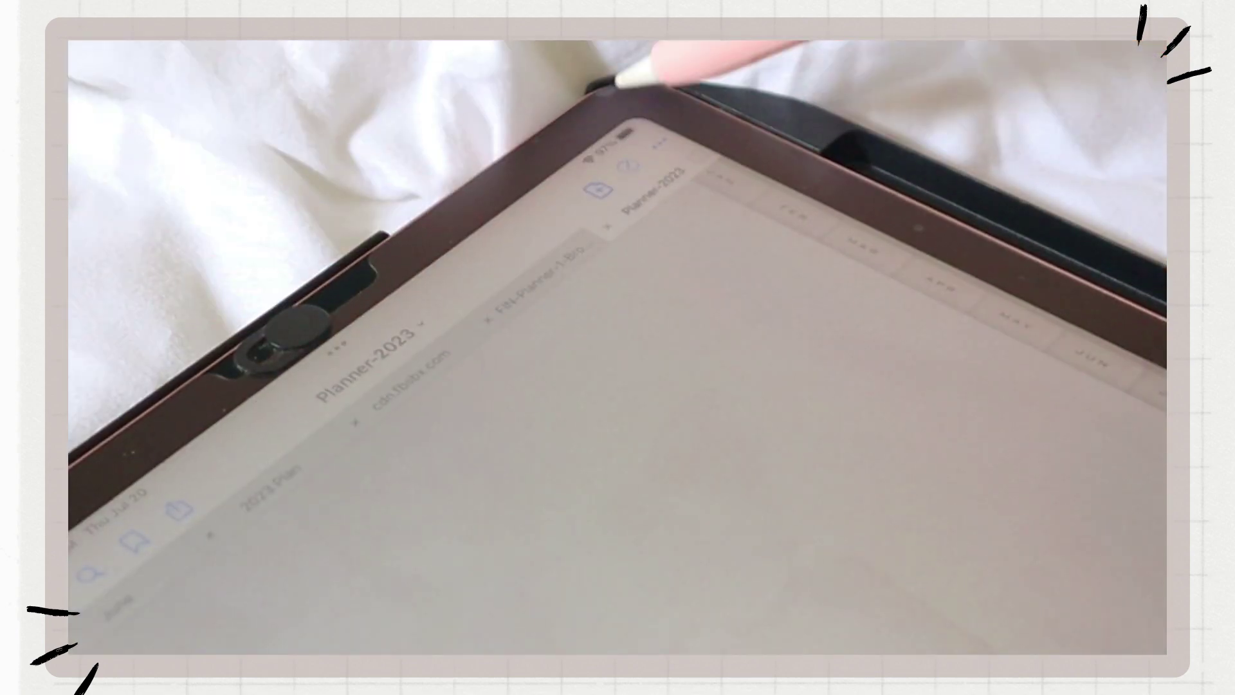
pyautogui.click(628, 166)
pyautogui.click(624, 165)
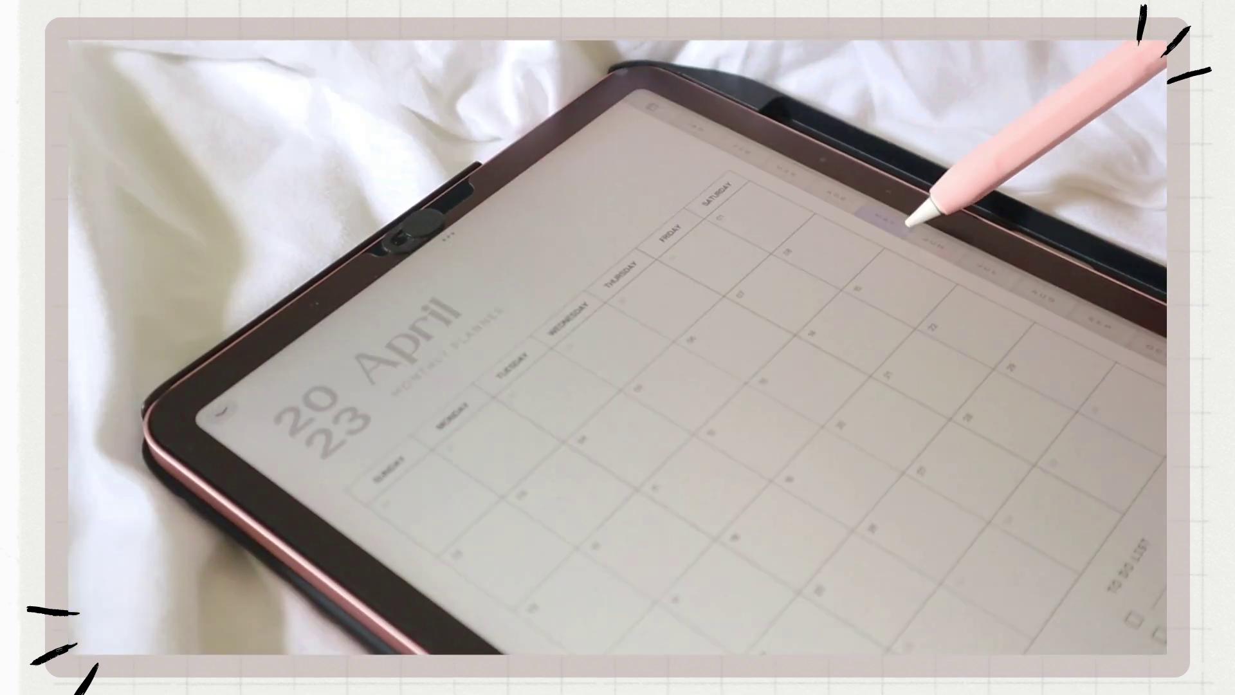
pyautogui.click(907, 222)
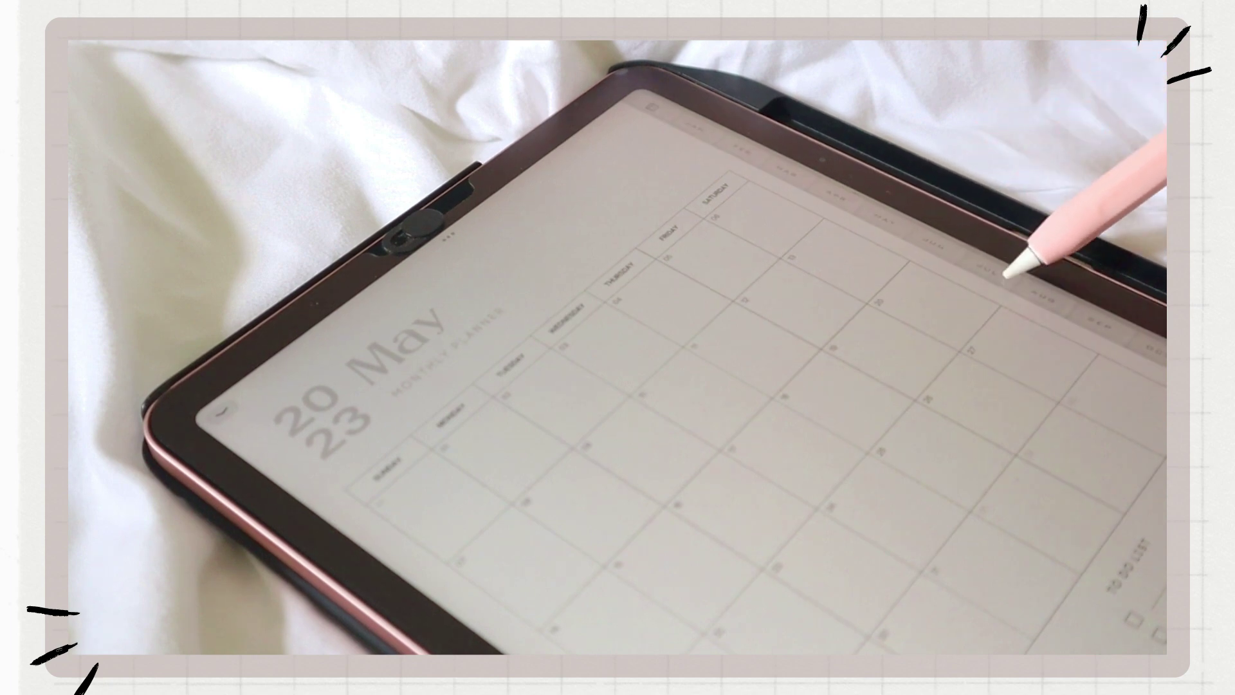
pyautogui.click(1003, 271)
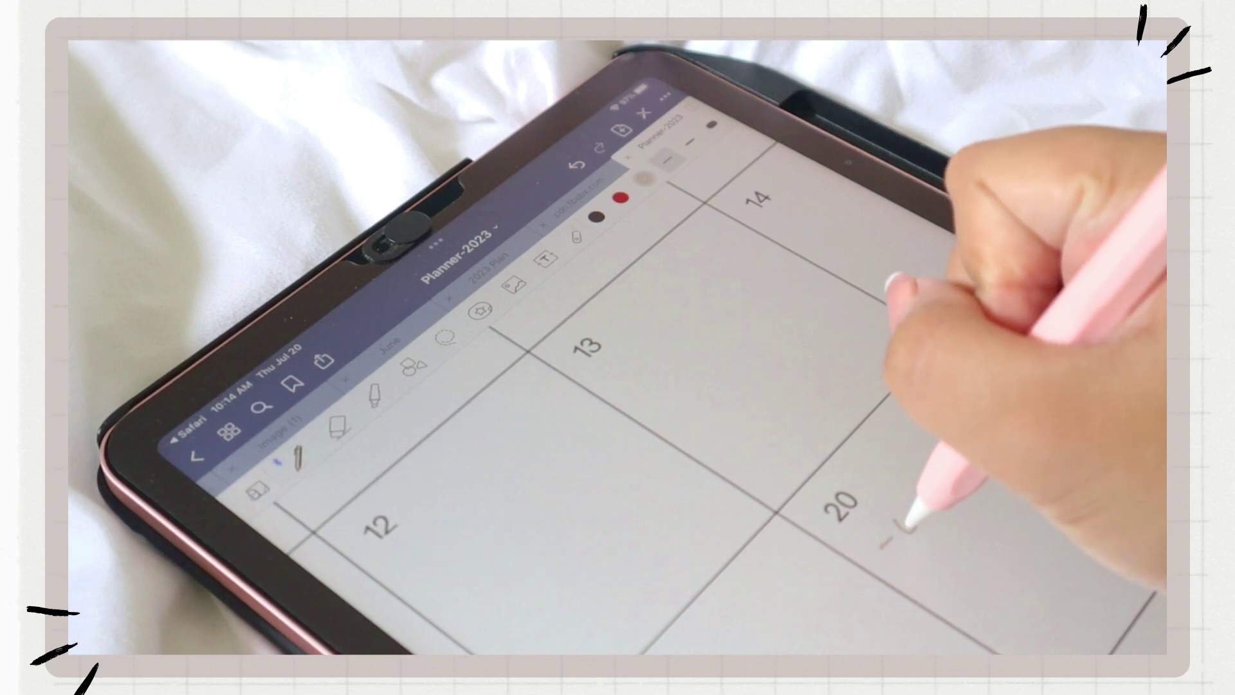
pyautogui.moveTo(910, 521)
pyautogui.mouseDown()
pyautogui.moveTo(929, 485)
pyautogui.moveTo(992, 471)
pyautogui.moveTo(1036, 426)
pyautogui.mouseUp()
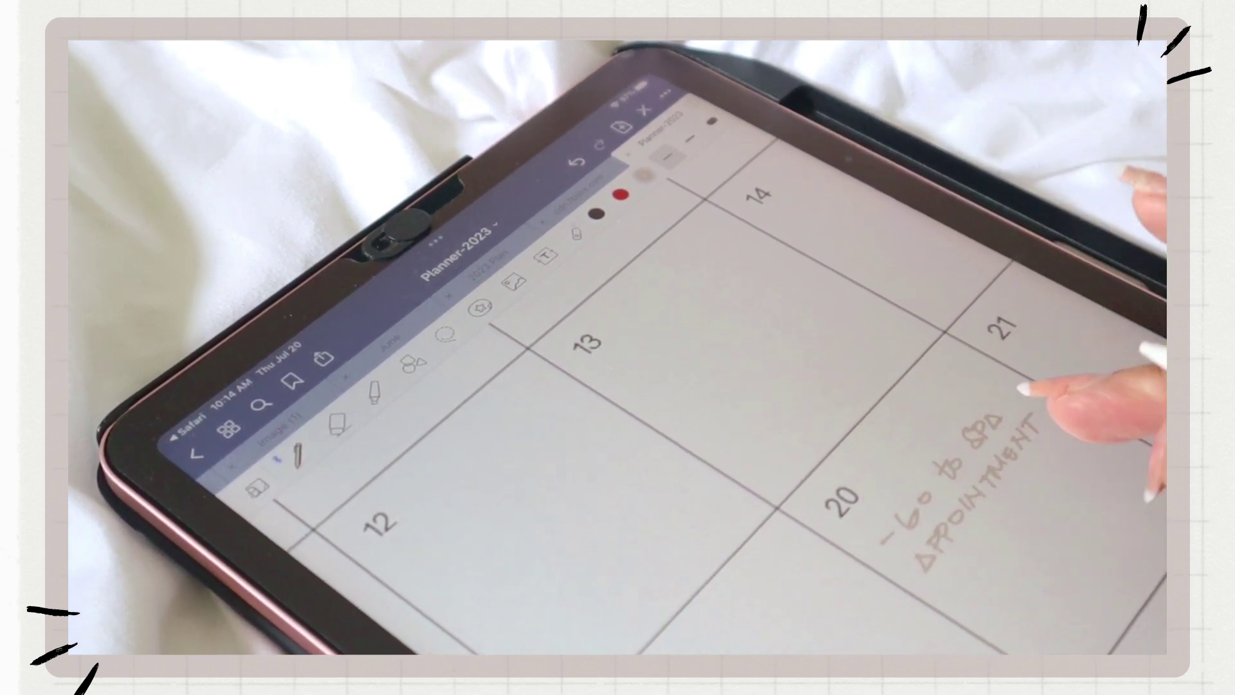
pyautogui.scroll(-5, 1081, 380)
pyautogui.scroll(5, 1096, 450)
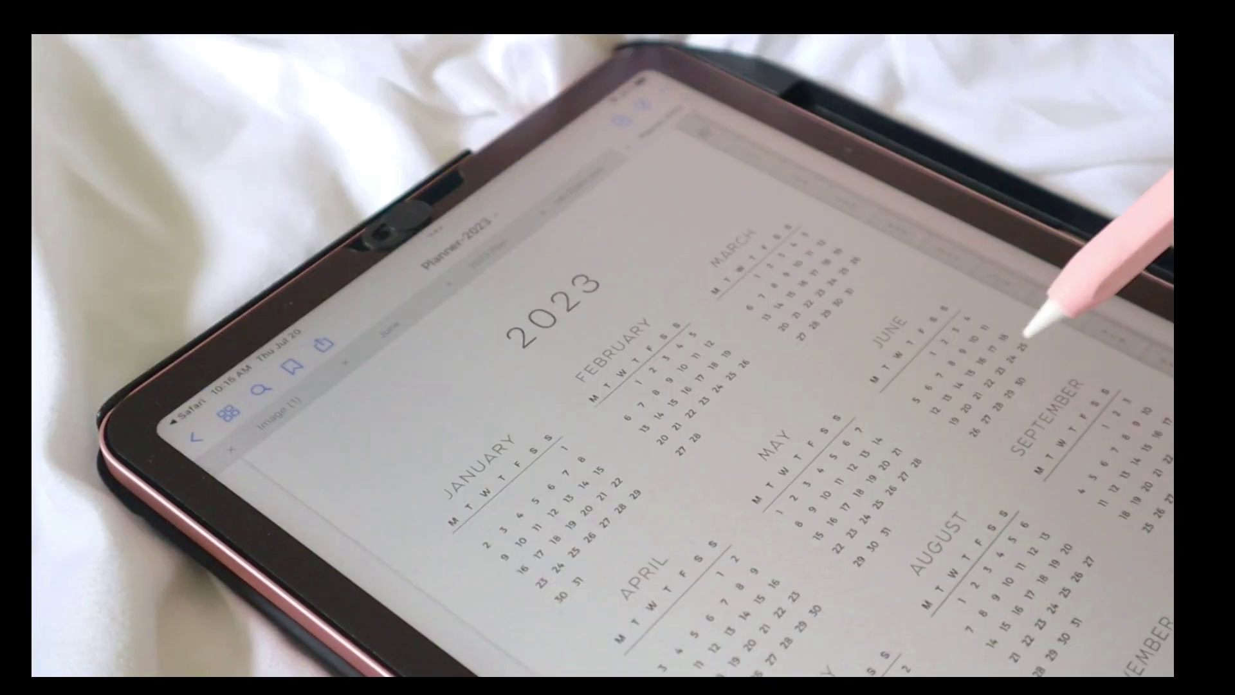
pyautogui.moveTo(1026, 336); pyautogui.dragTo(1141, 258)
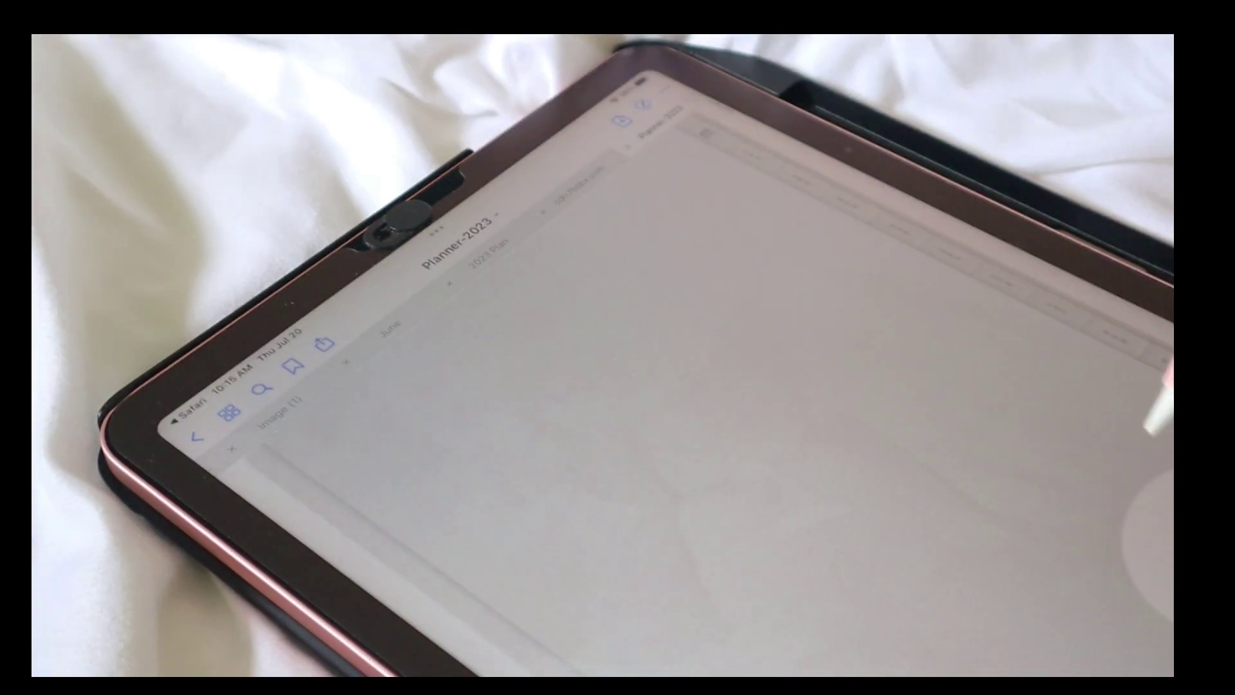